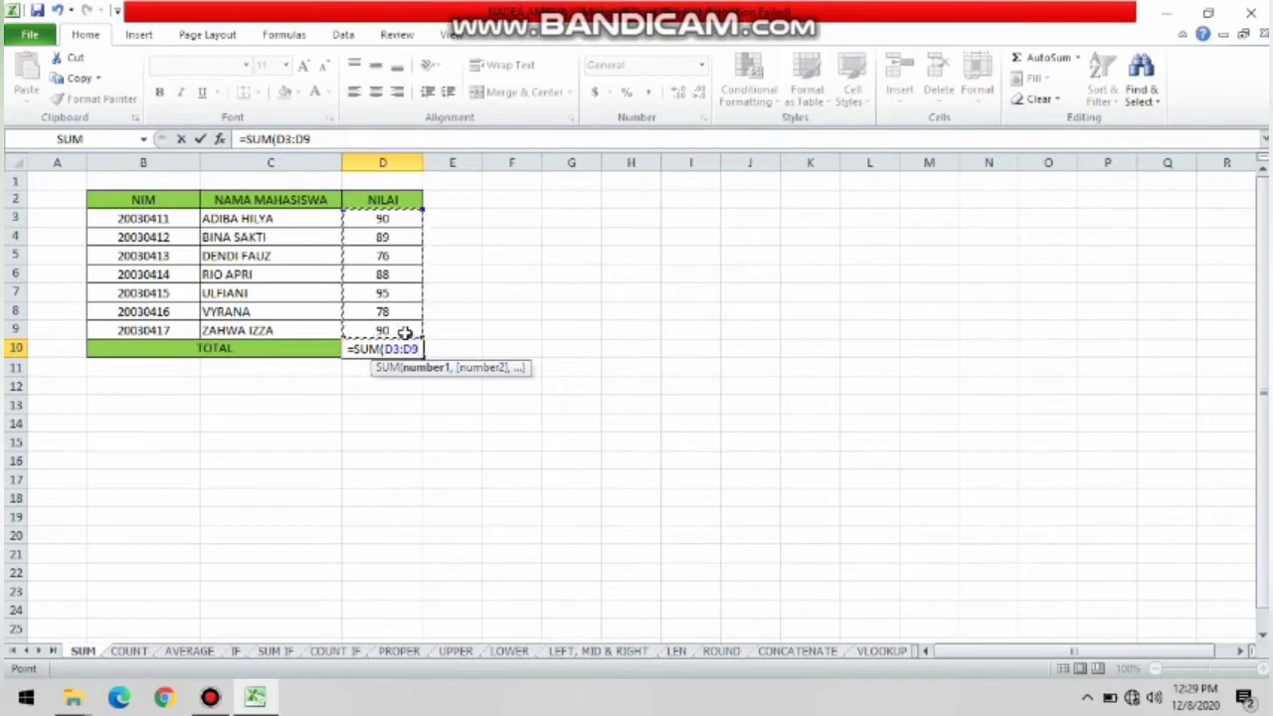
- Complete the TOTAL formula in D10 to sum the NILAI scores in D3:D9
key("Return")
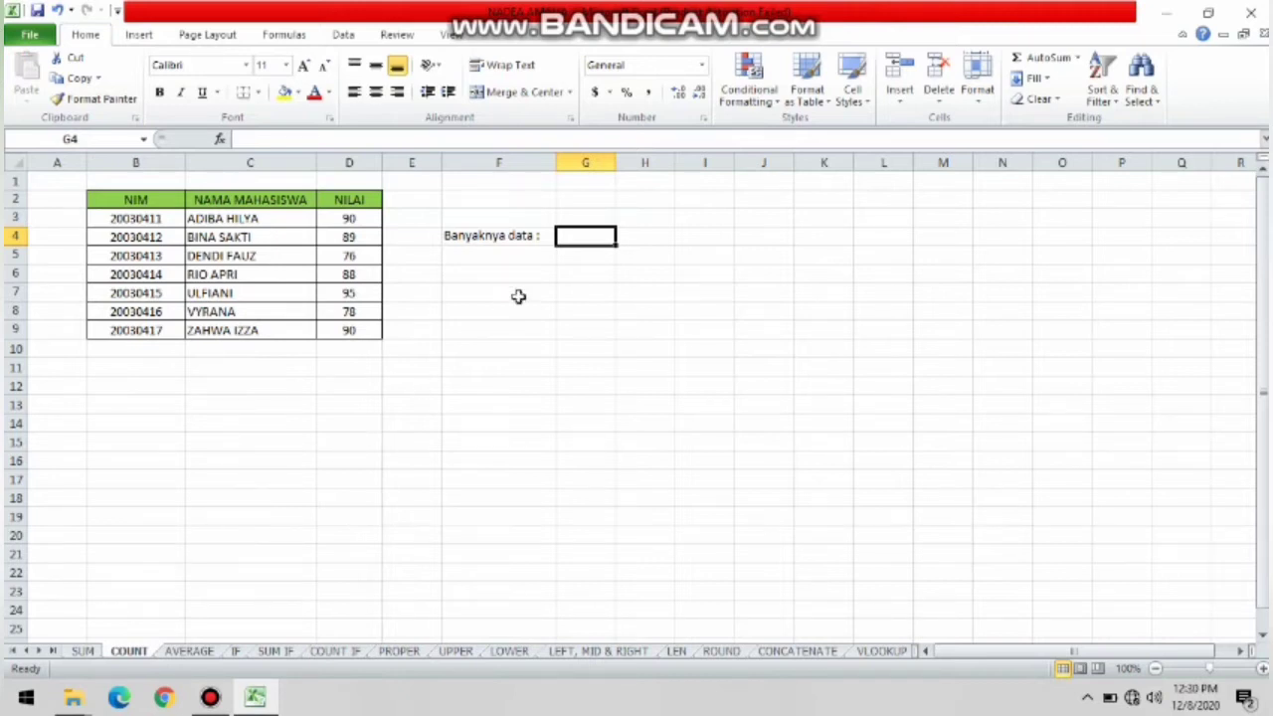
- On the COUNT sheet, enter a COUNT formula over D3:D9 in G4 beside "Banyaknya data"
double_click(594, 235)
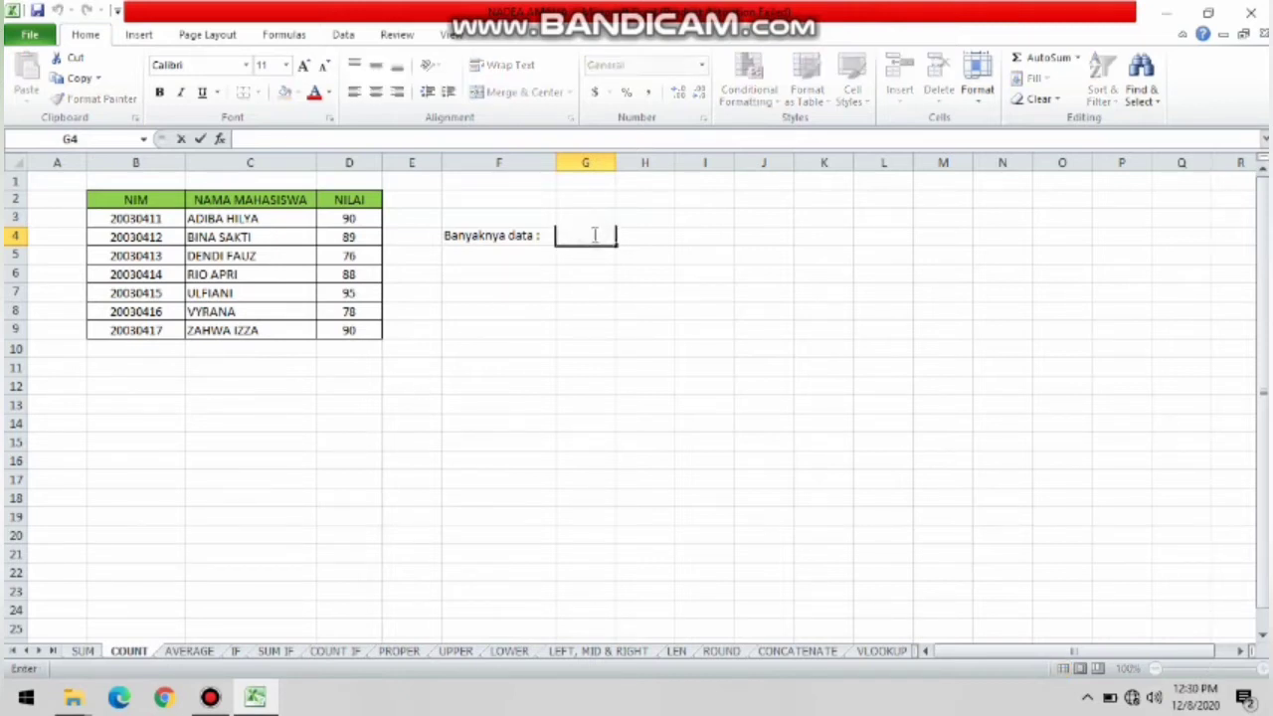
type("=CO")
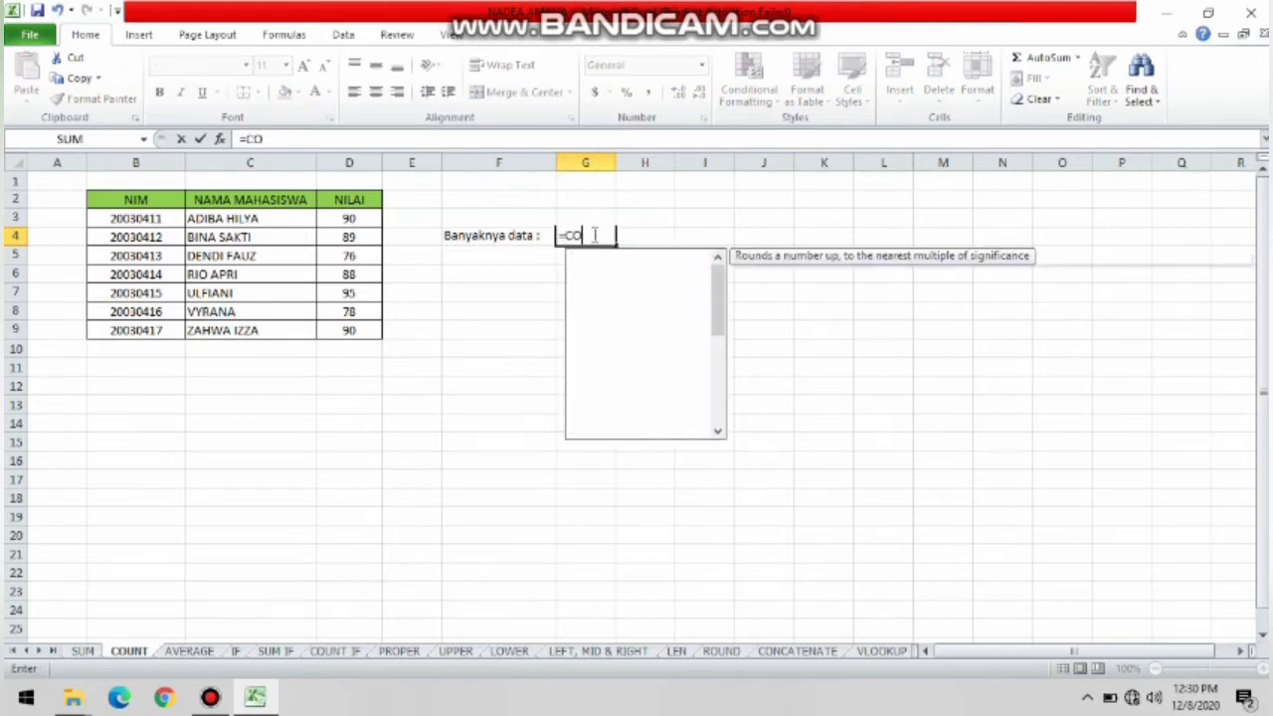
type("UNT")
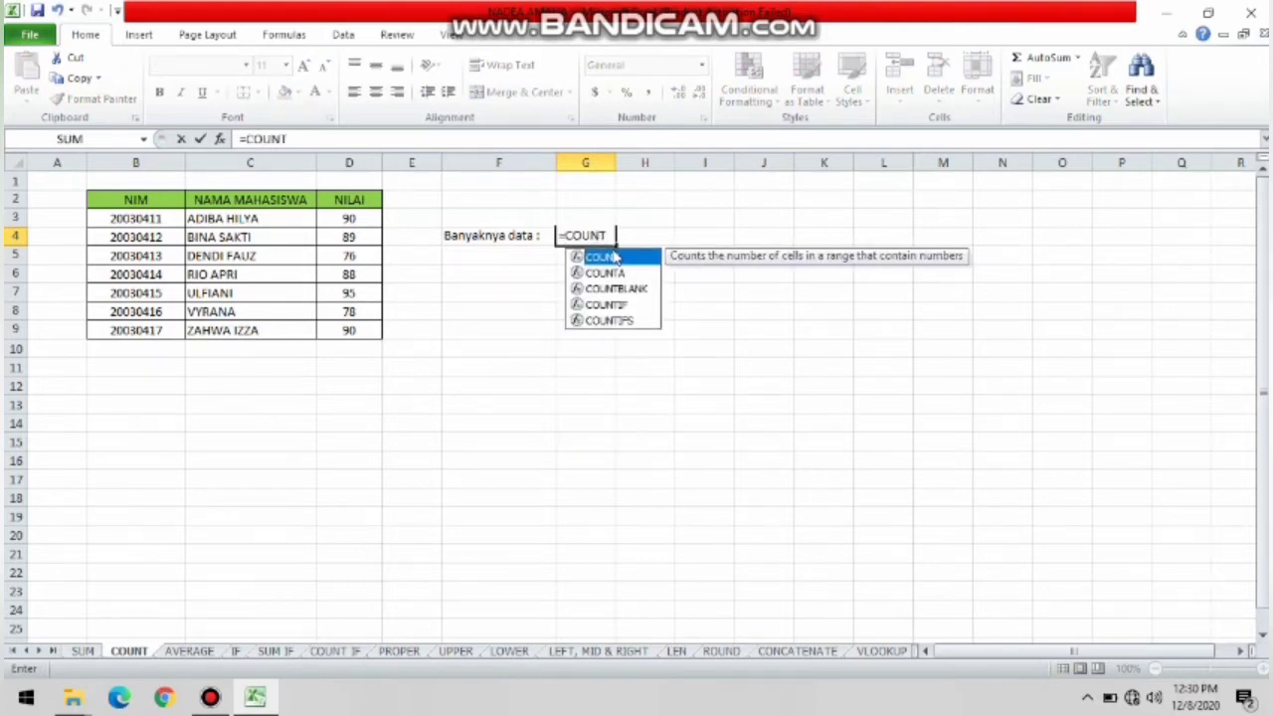
double_click(617, 258)
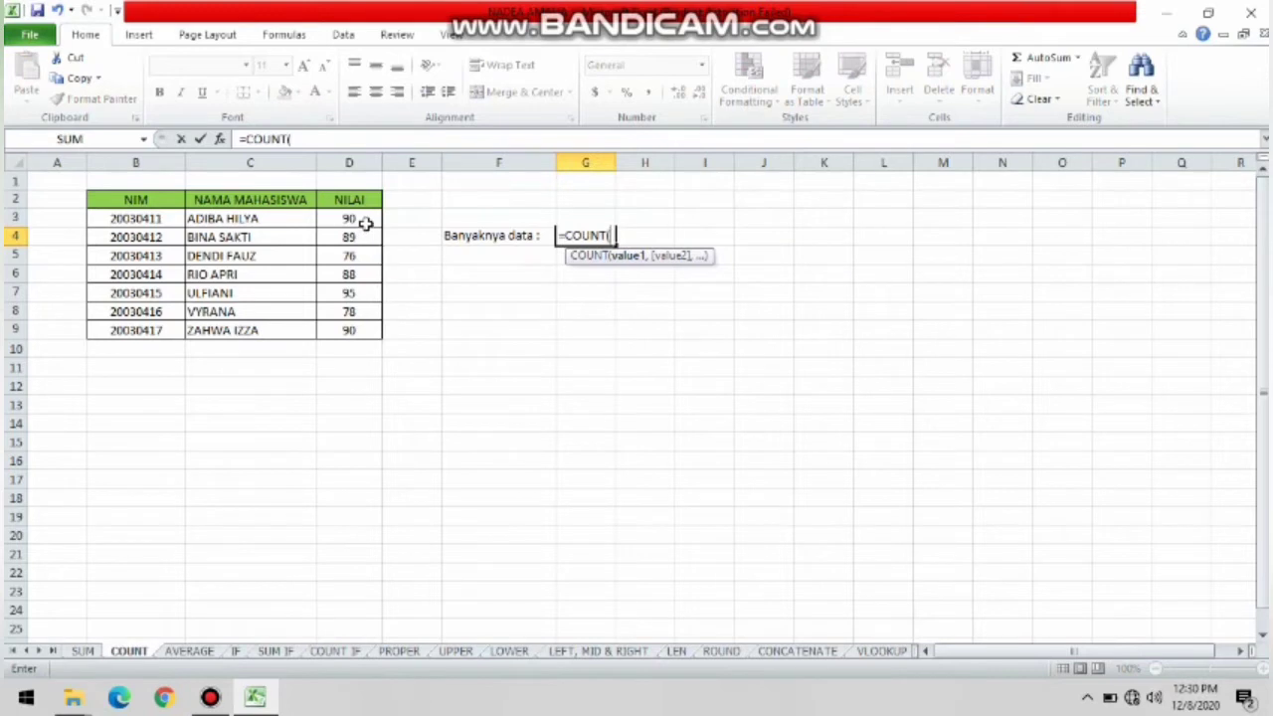
left_click_drag(363, 221, 353, 331)
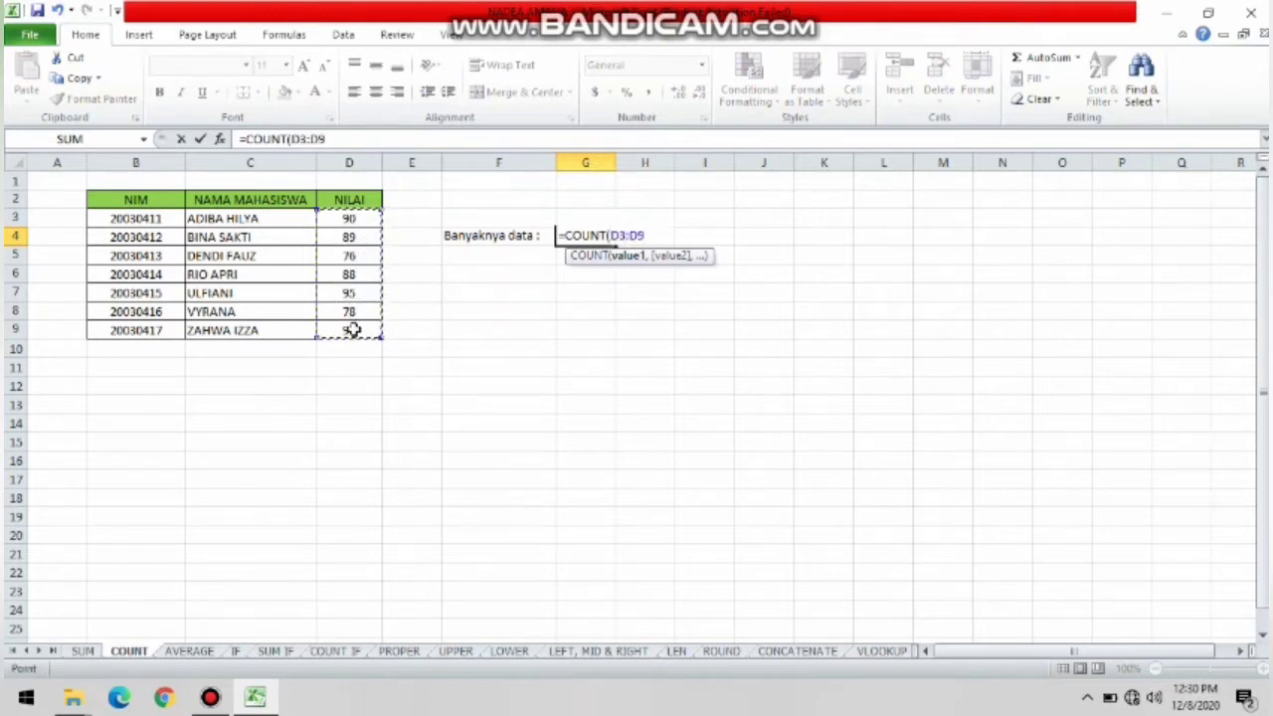
key("Return")
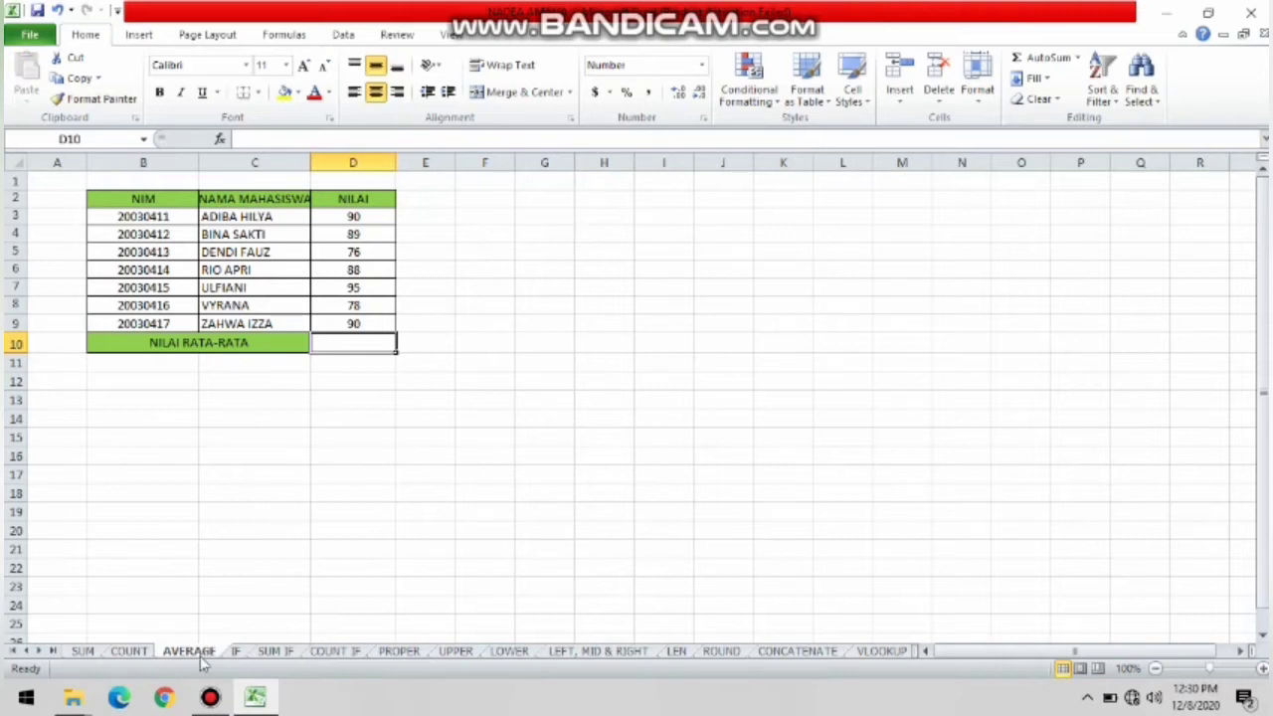
- On the AVERAGE sheet, enter an AVERAGE formula over D3:D9 in D10 of the NILAI RATA-RATA row
double_click(354, 345)
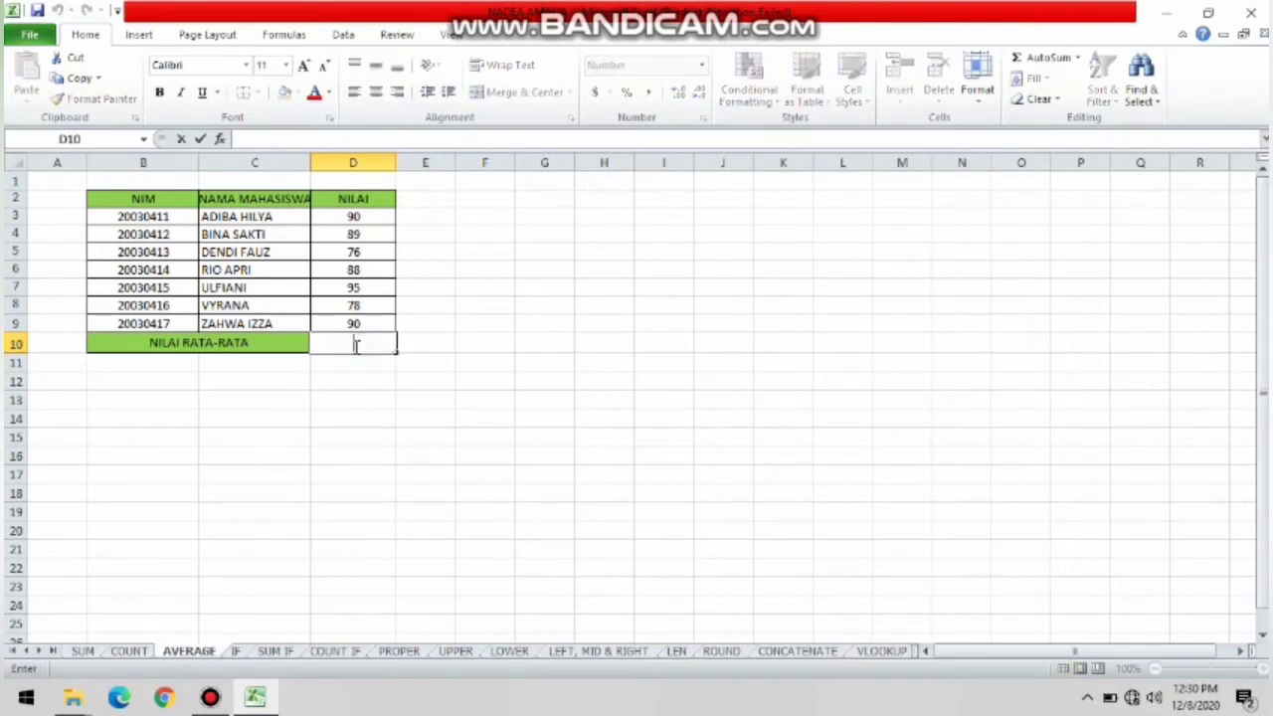
type("=")
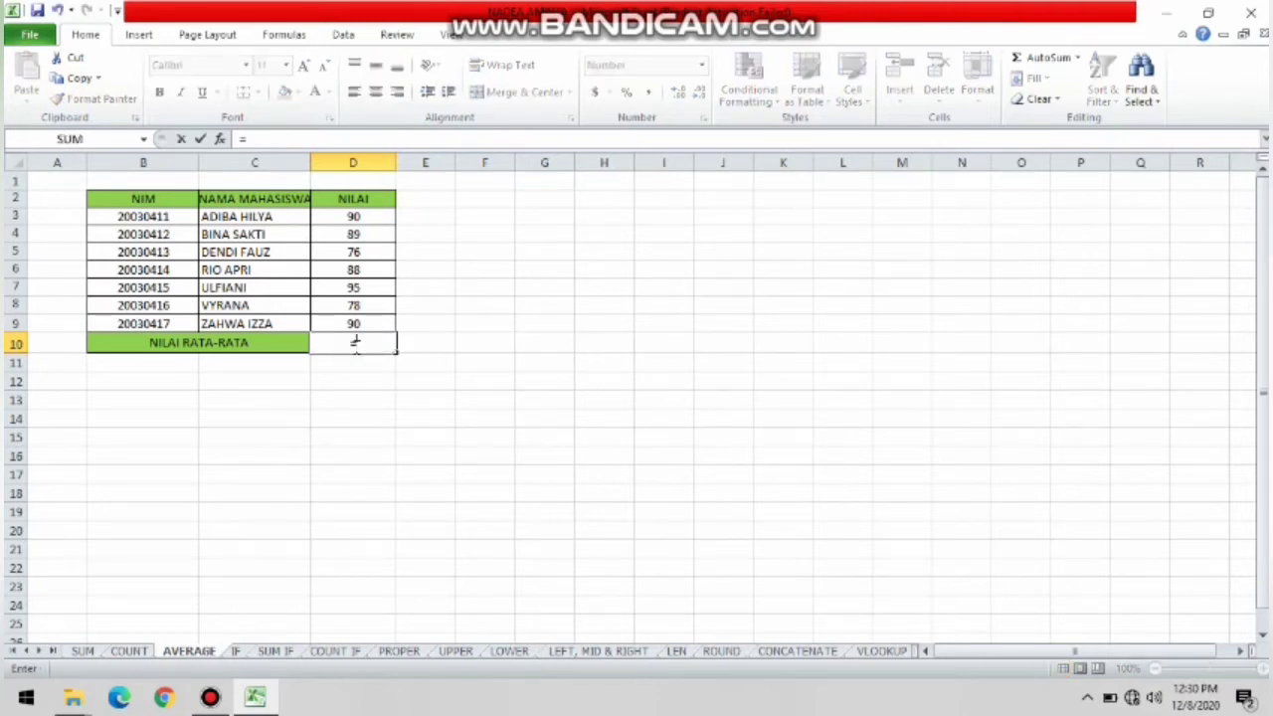
type("A")
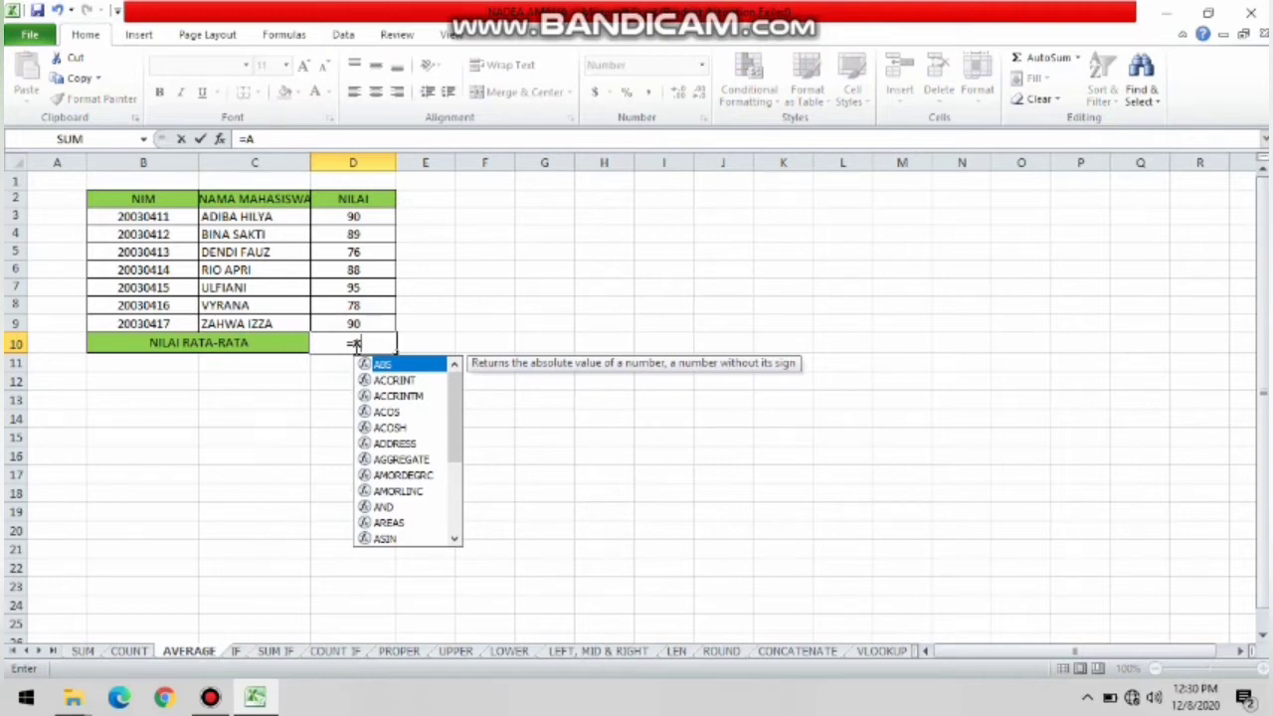
type("VE")
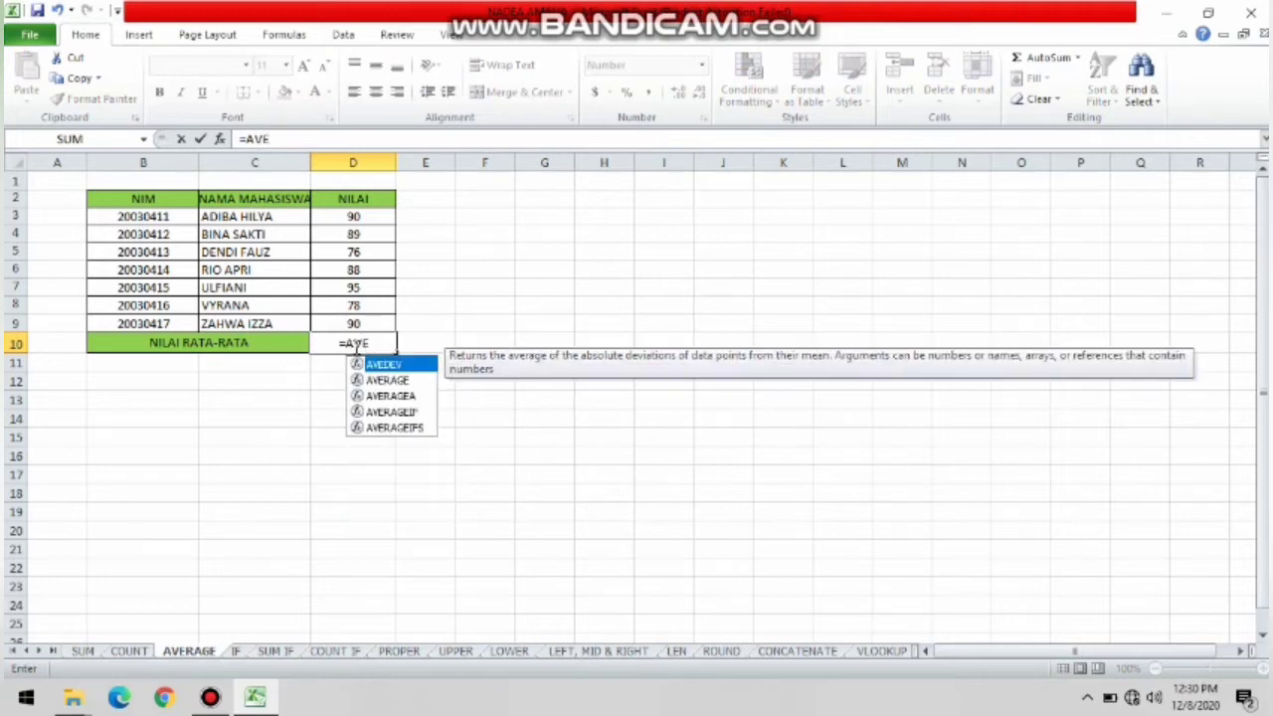
double_click(363, 380)
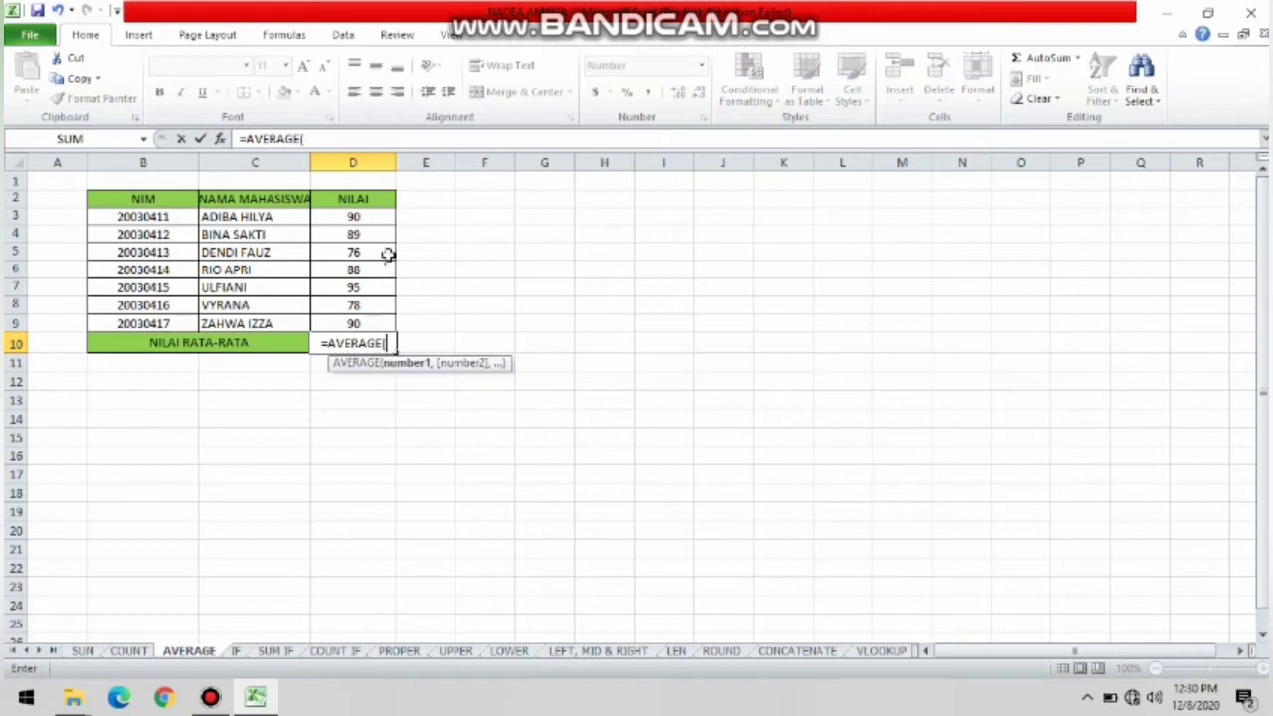
left_click_drag(387, 218, 375, 322)
left_click(375, 321)
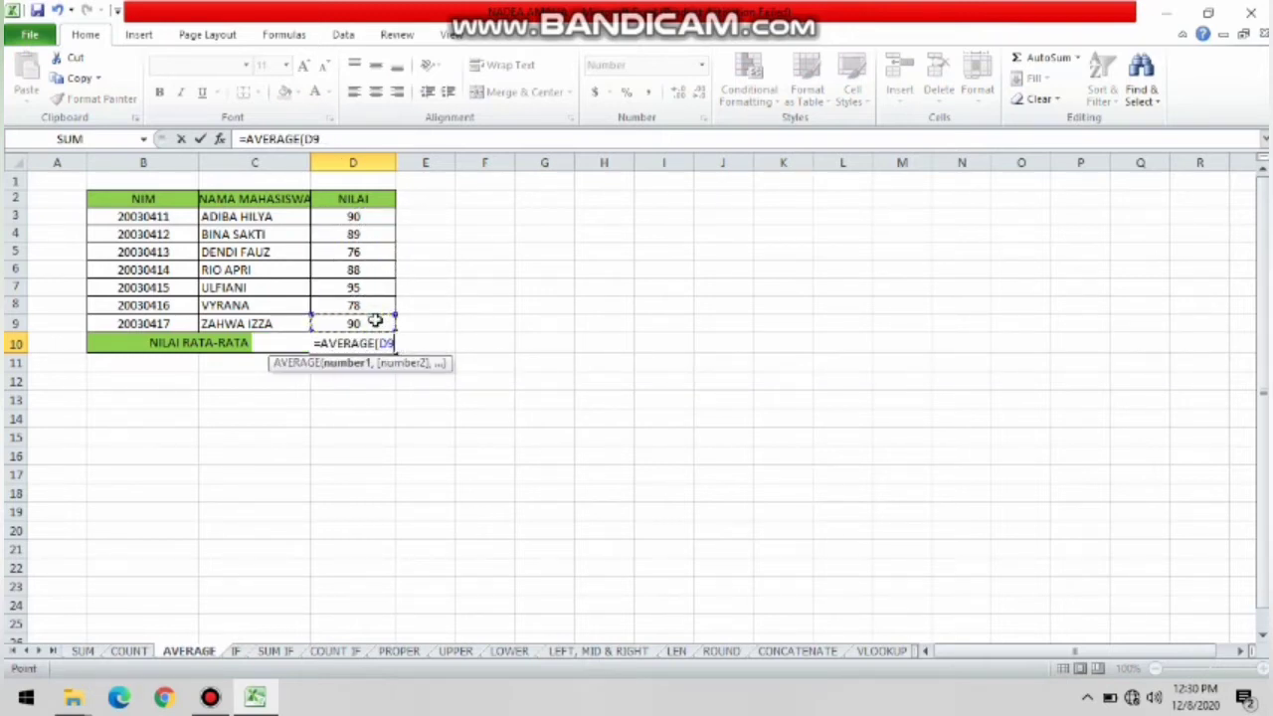
left_click_drag(381, 214, 374, 323)
key("Return")
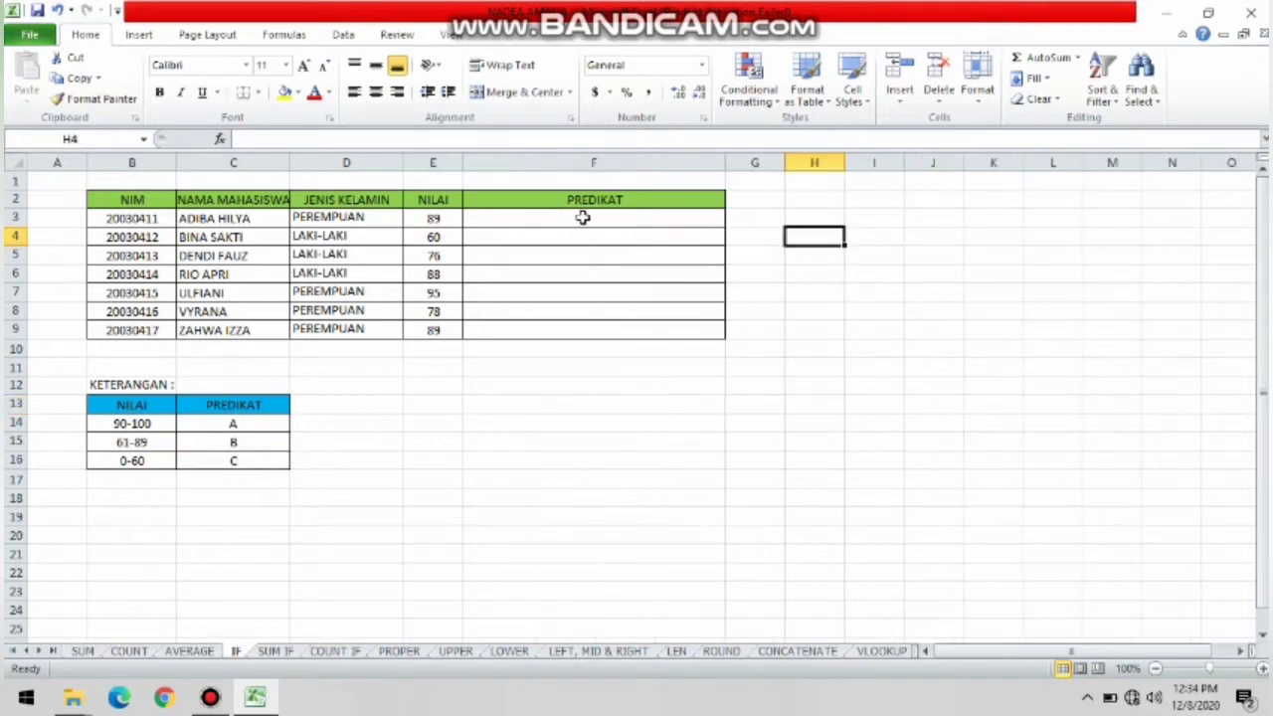
- On the IF sheet, begin the PREDIKAT formula in F3 with an IF testing E3>=90 and the result "A"
left_click(582, 217)
type("=")
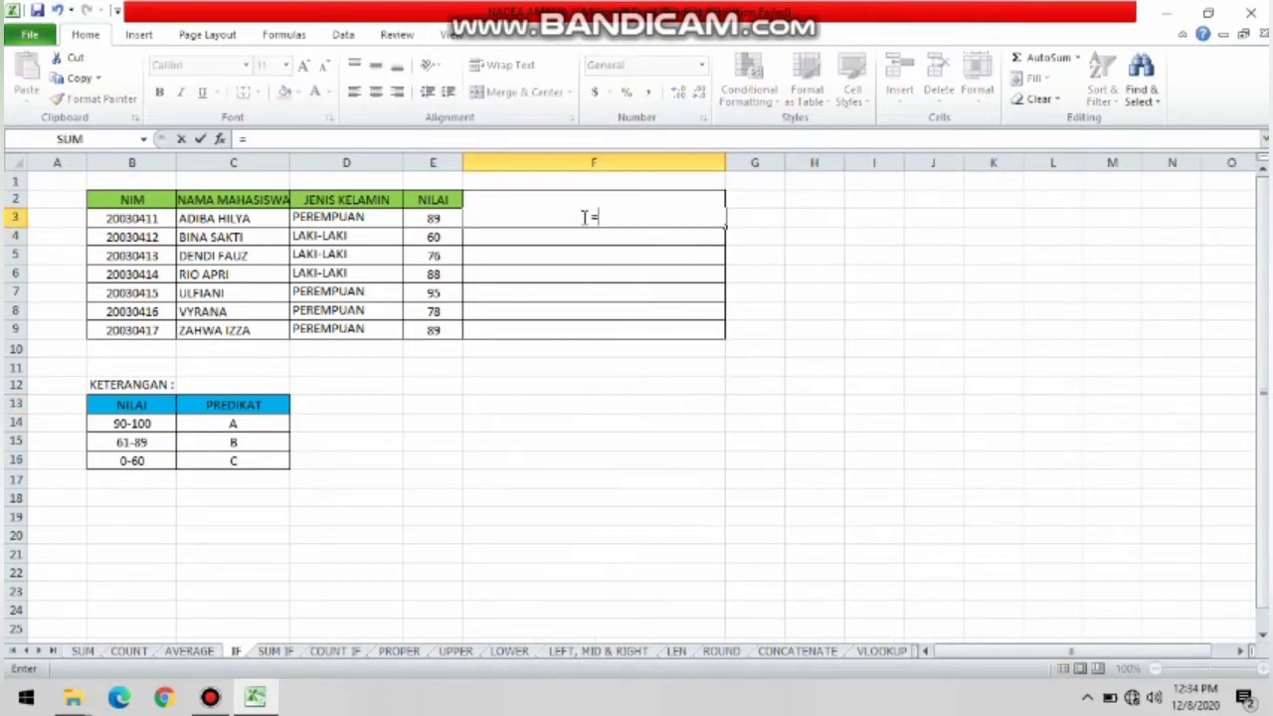
type("IF")
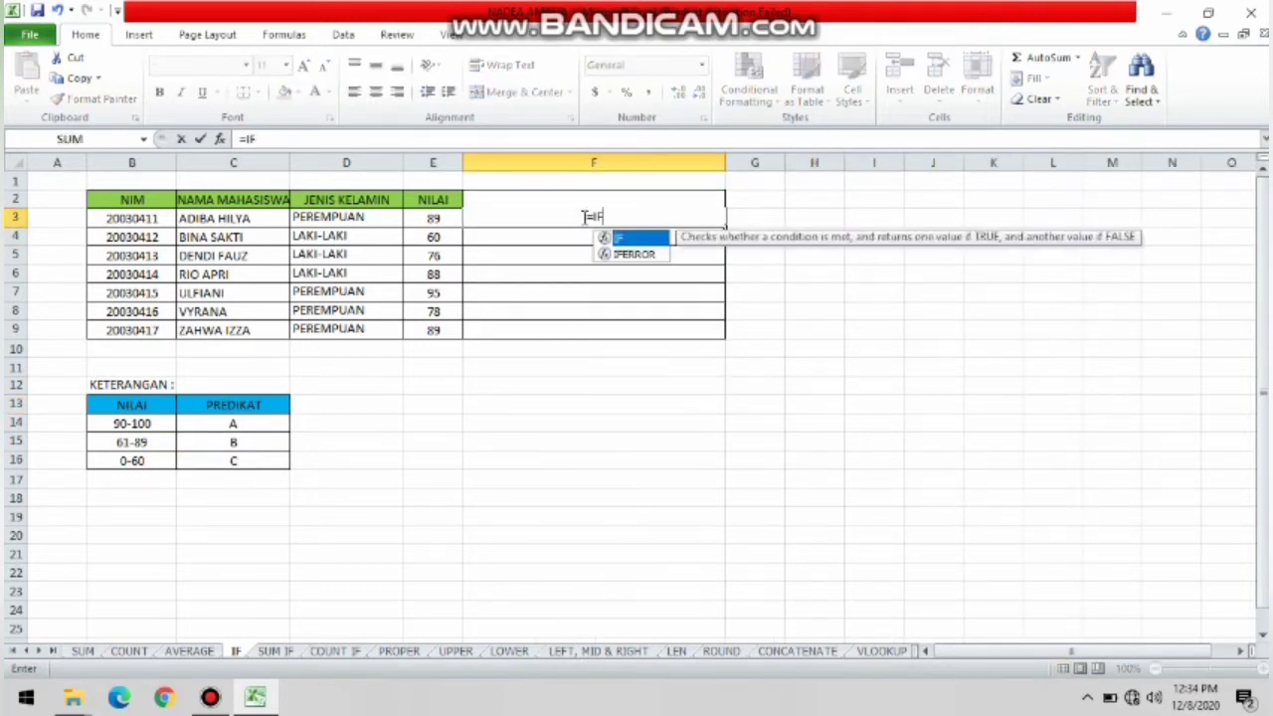
double_click(628, 241)
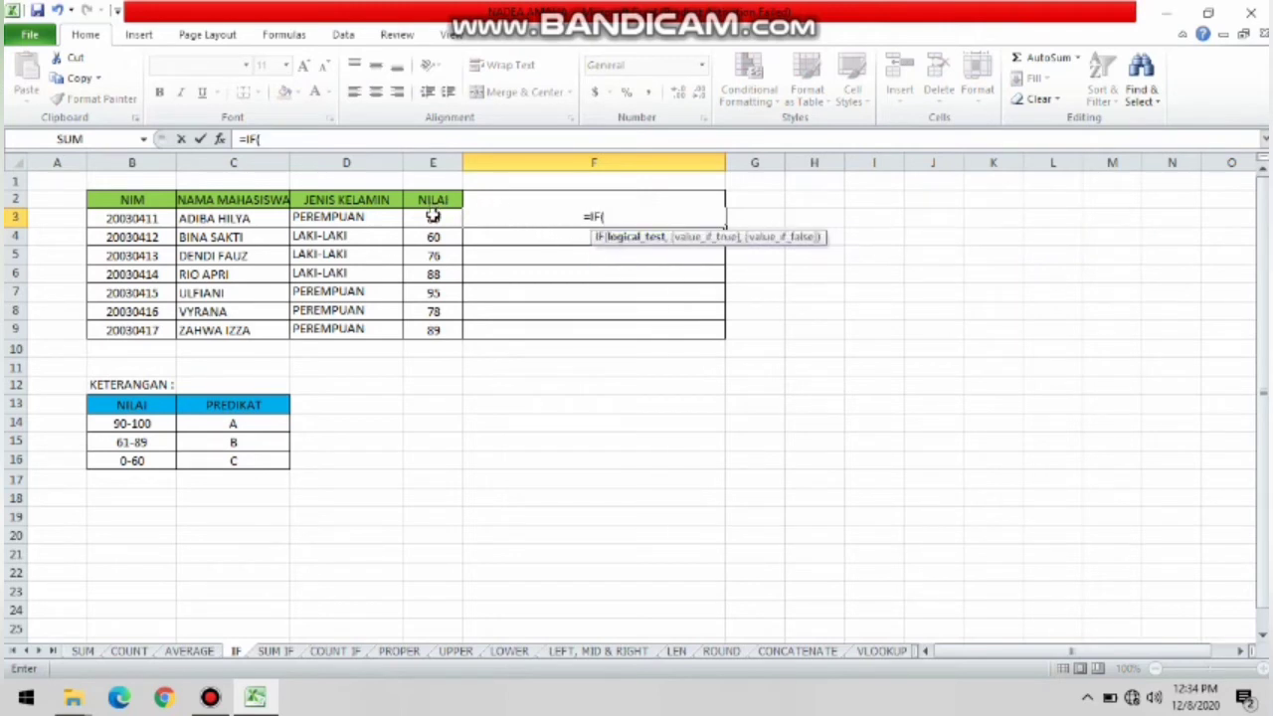
left_click(433, 217)
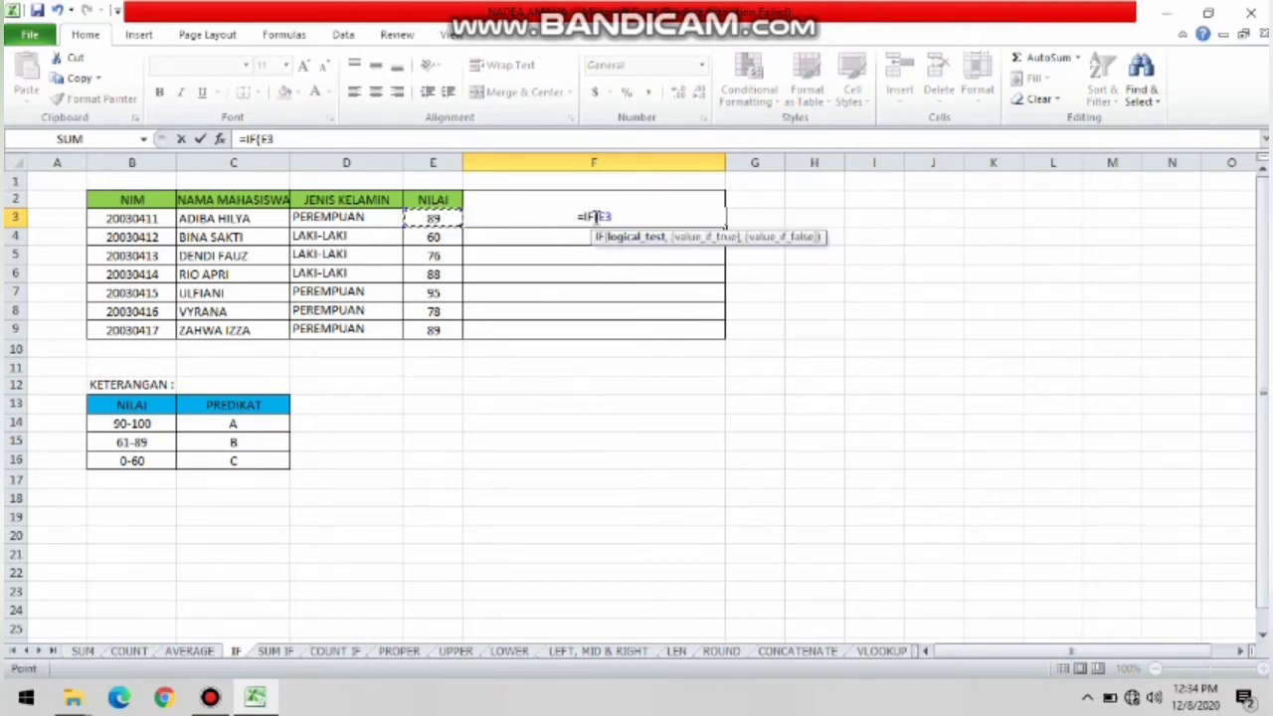
type(">")
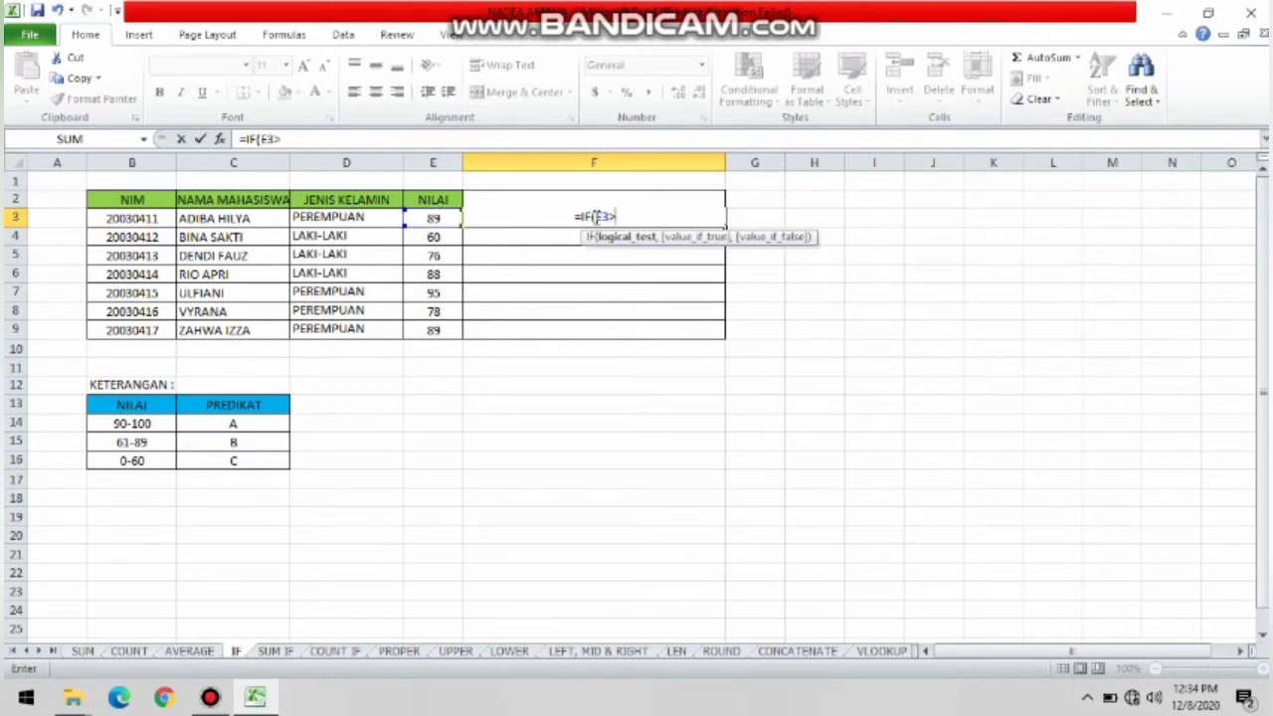
type("=90")
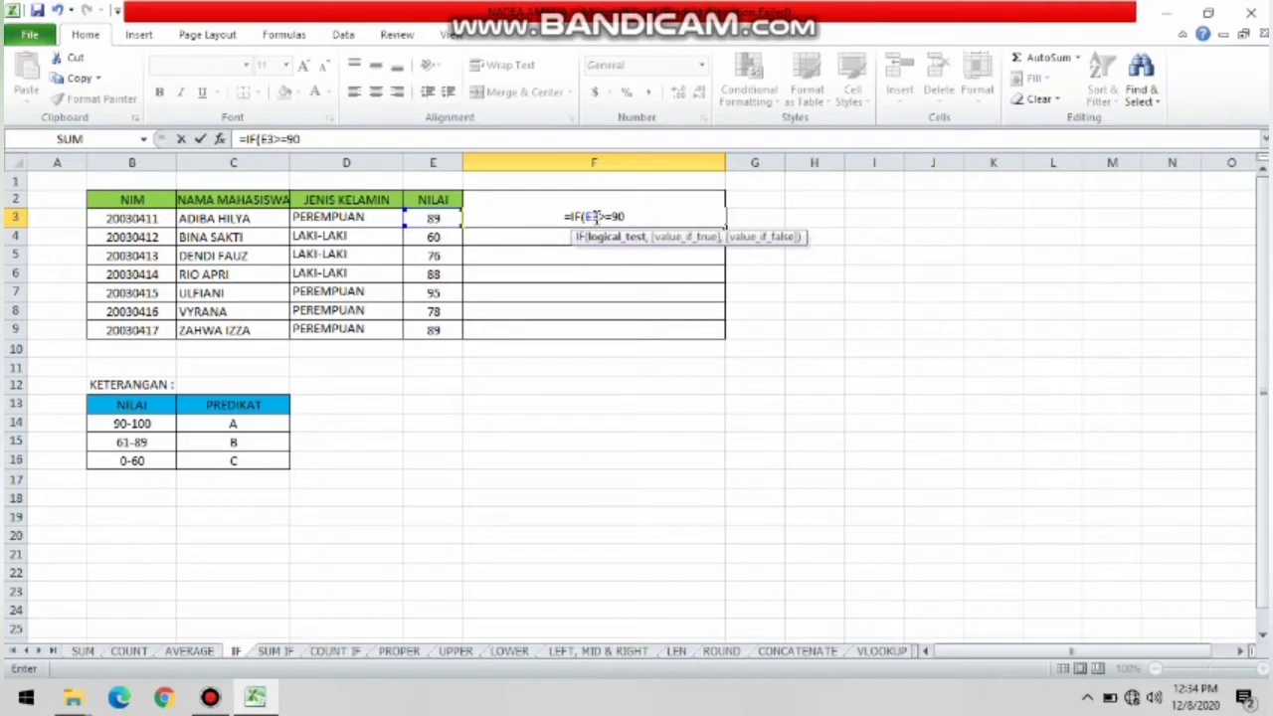
type("\"A")
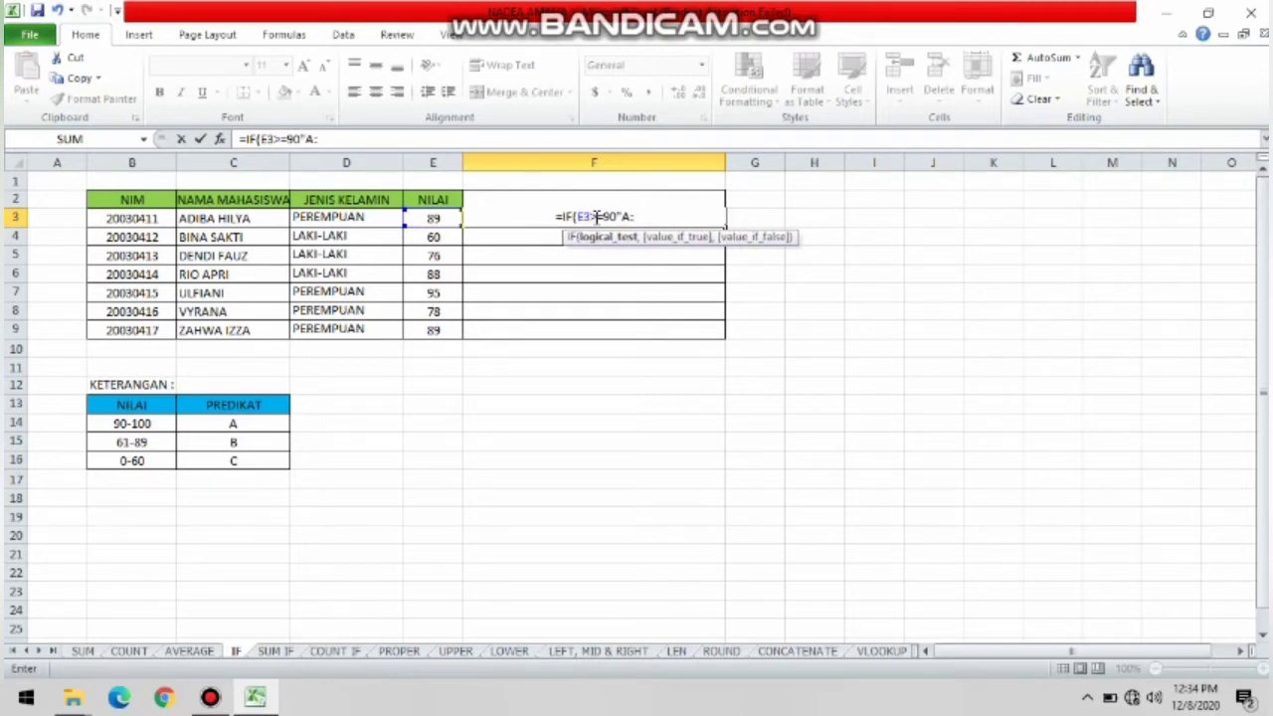
type("\"")
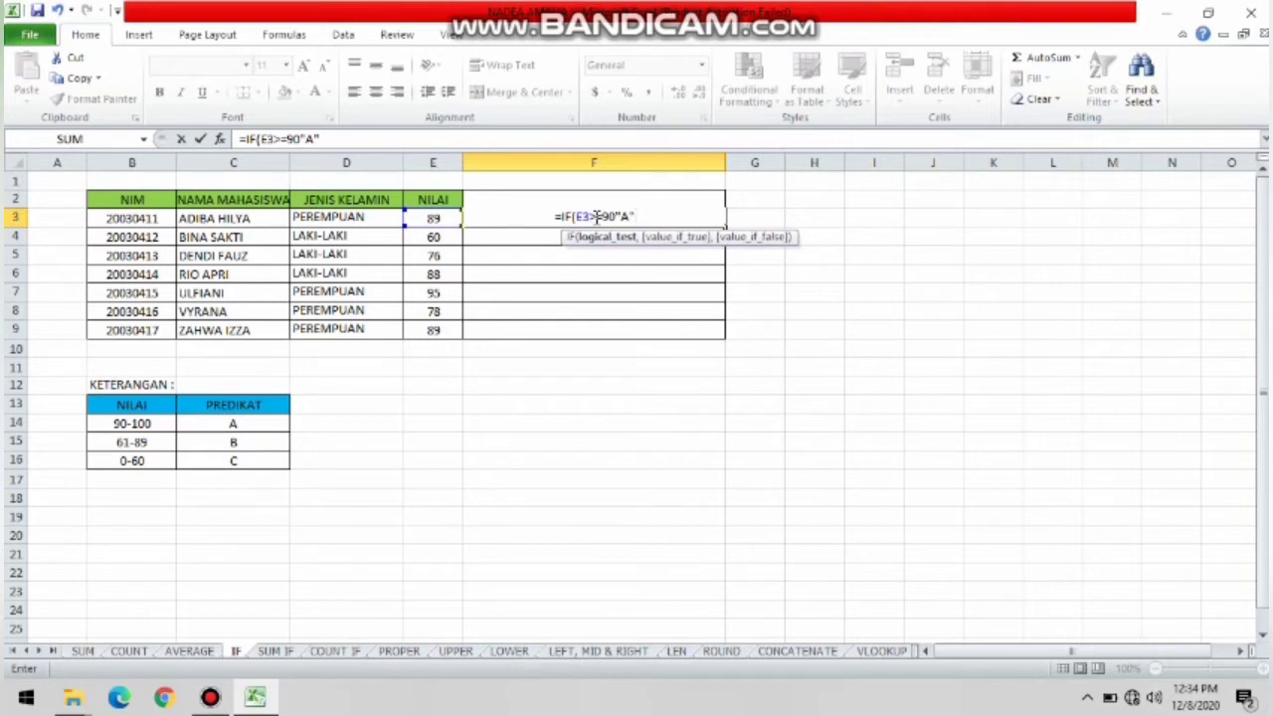
- Extend the F3 formula with a nested IF giving "B" when E3>=61 and "C" otherwise
type(",IF")
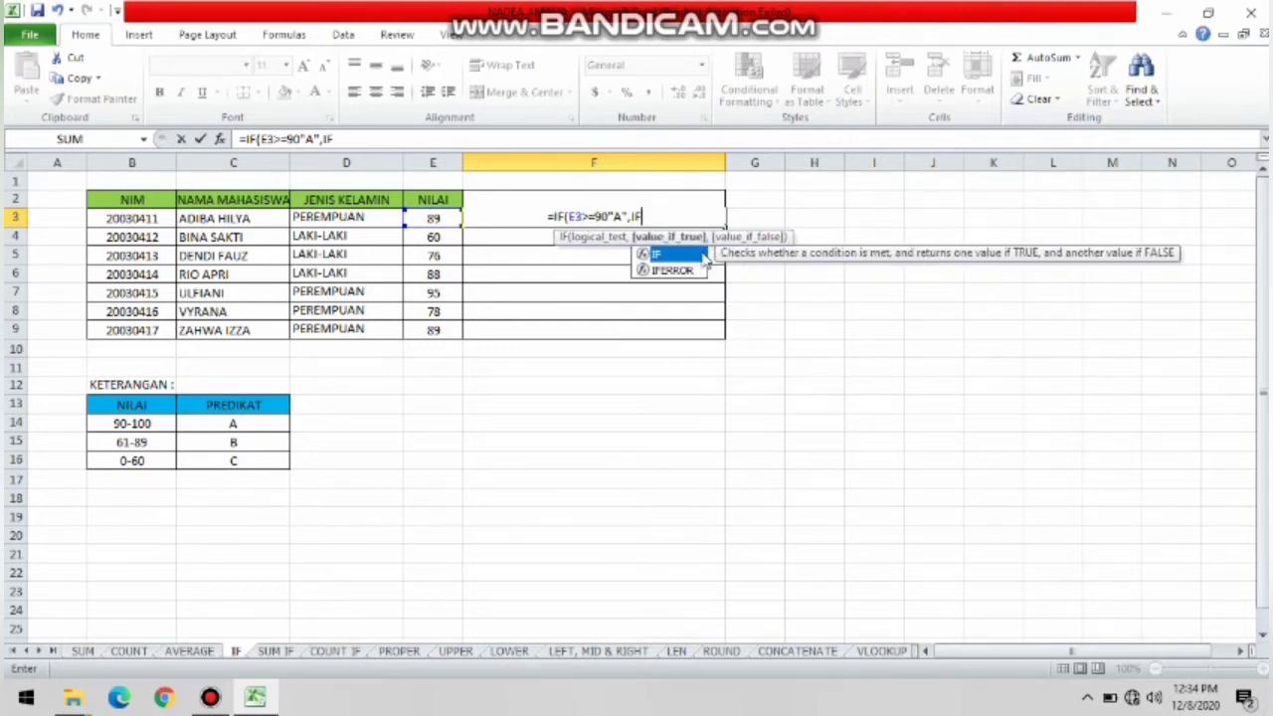
double_click(701, 252)
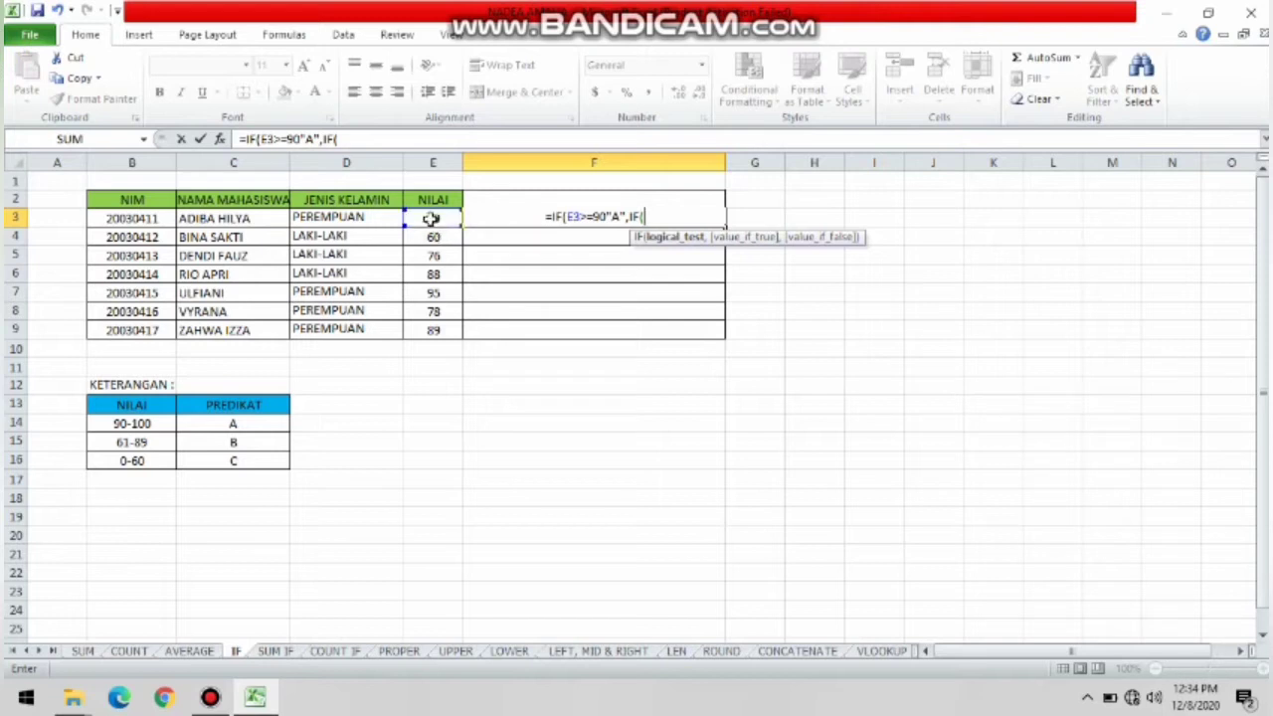
left_click(431, 218)
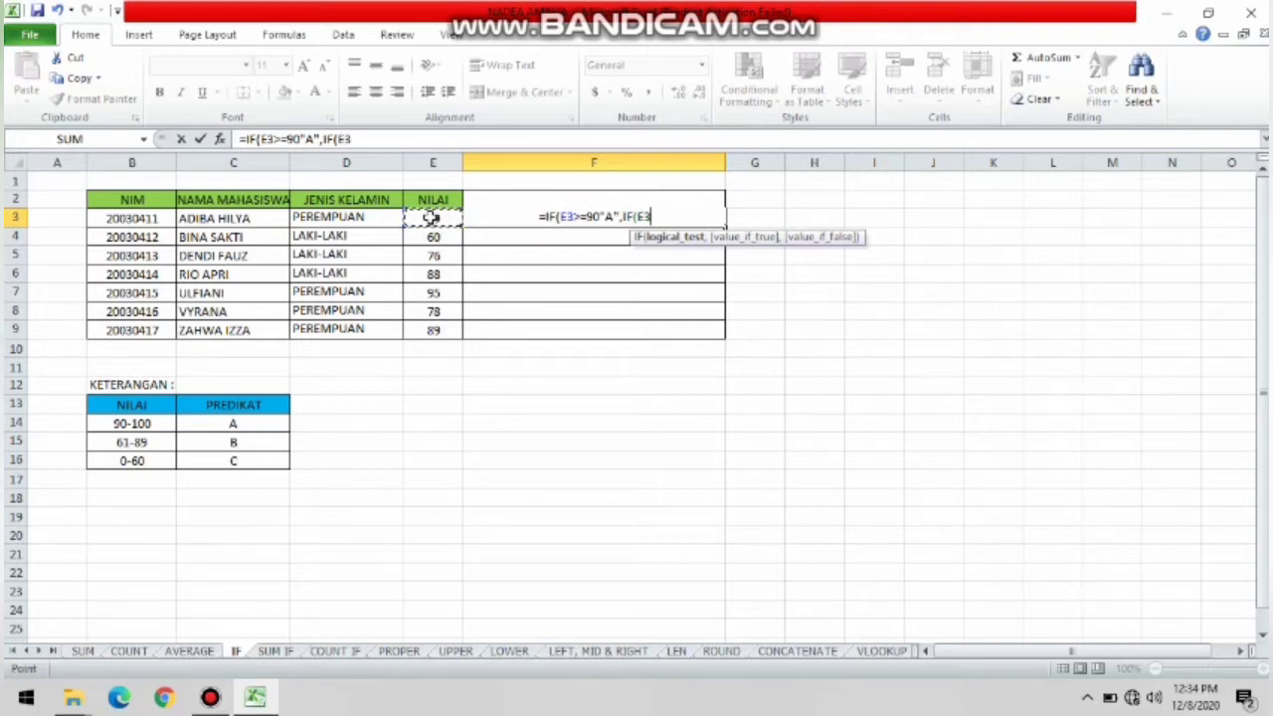
type(">")
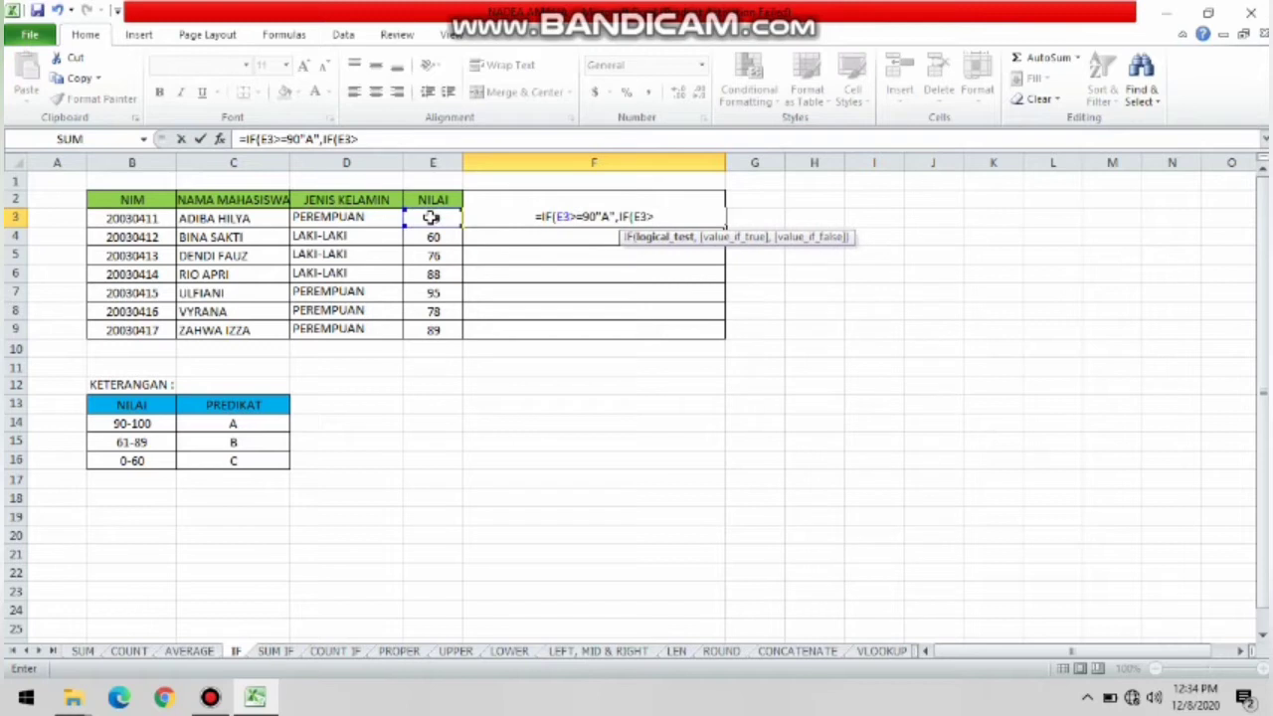
type("=")
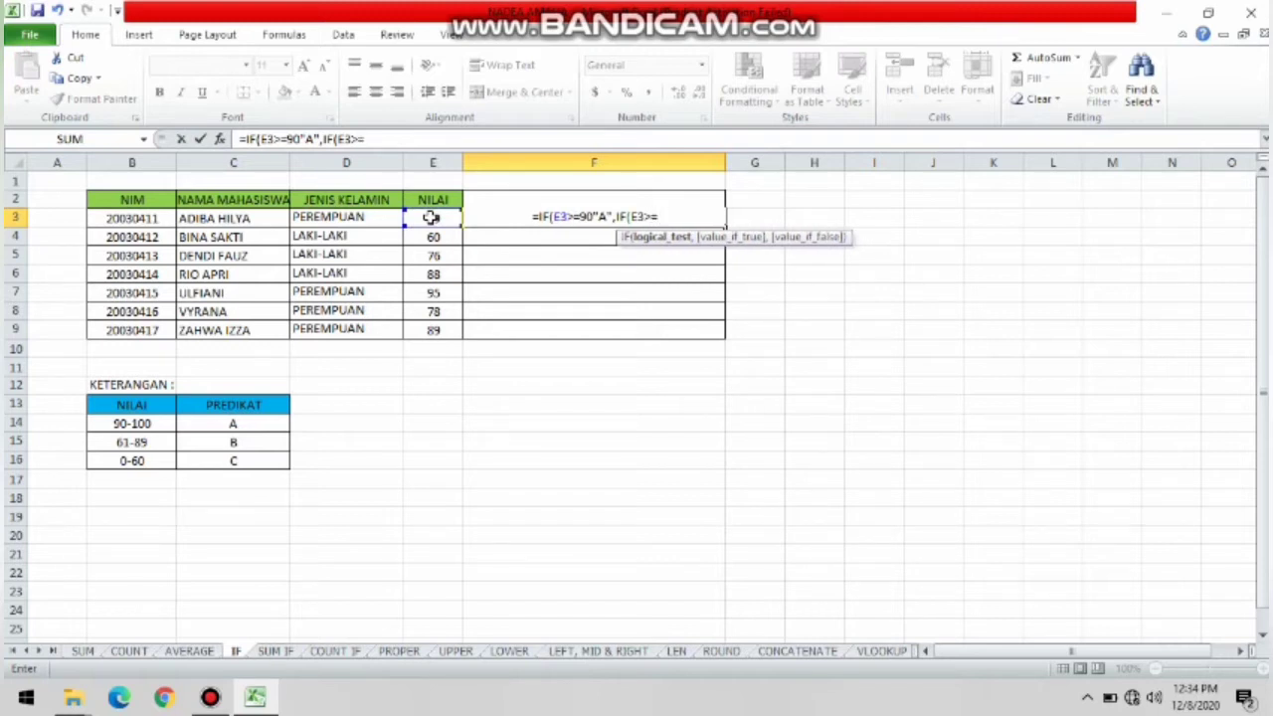
type("61")
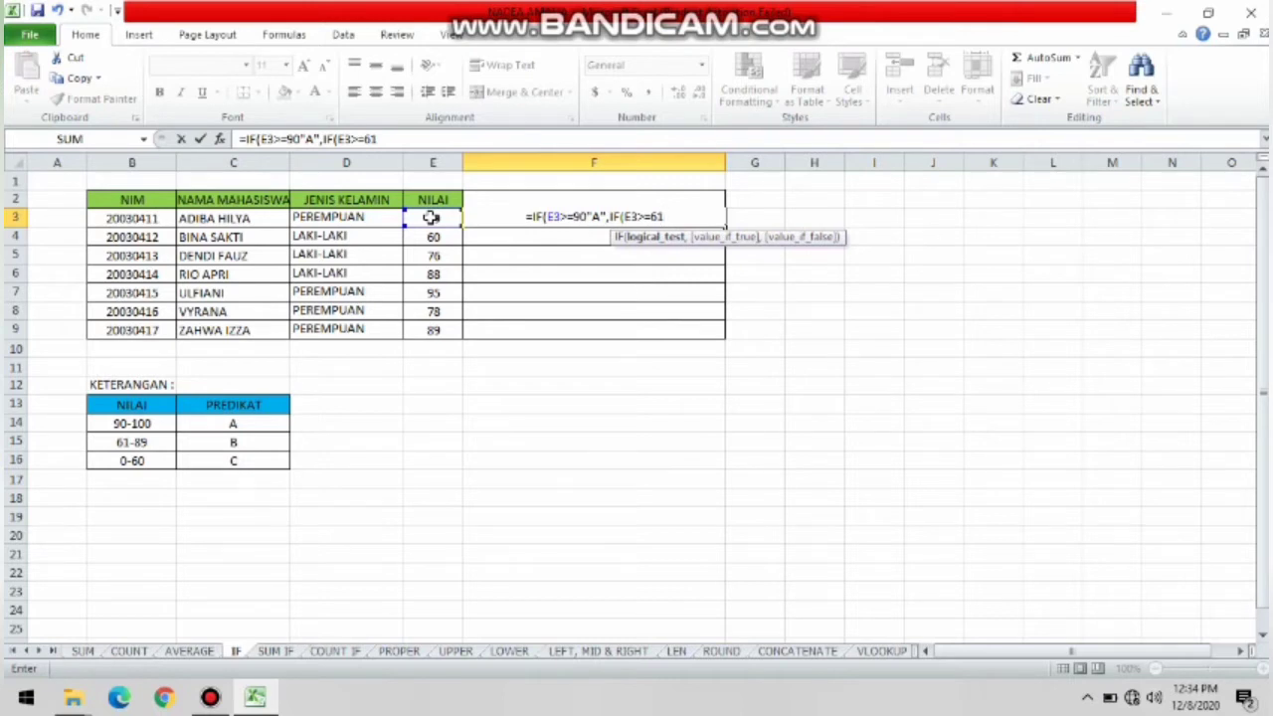
type(",")
type("\"B")
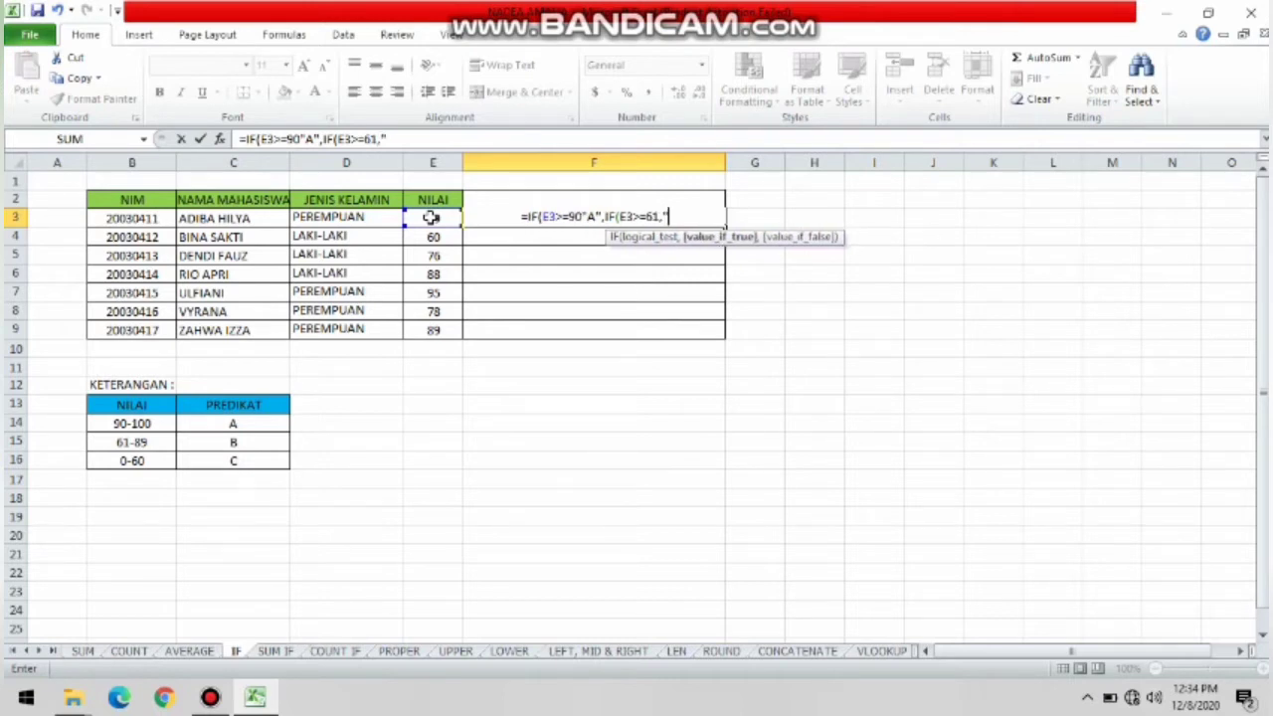
type("\"")
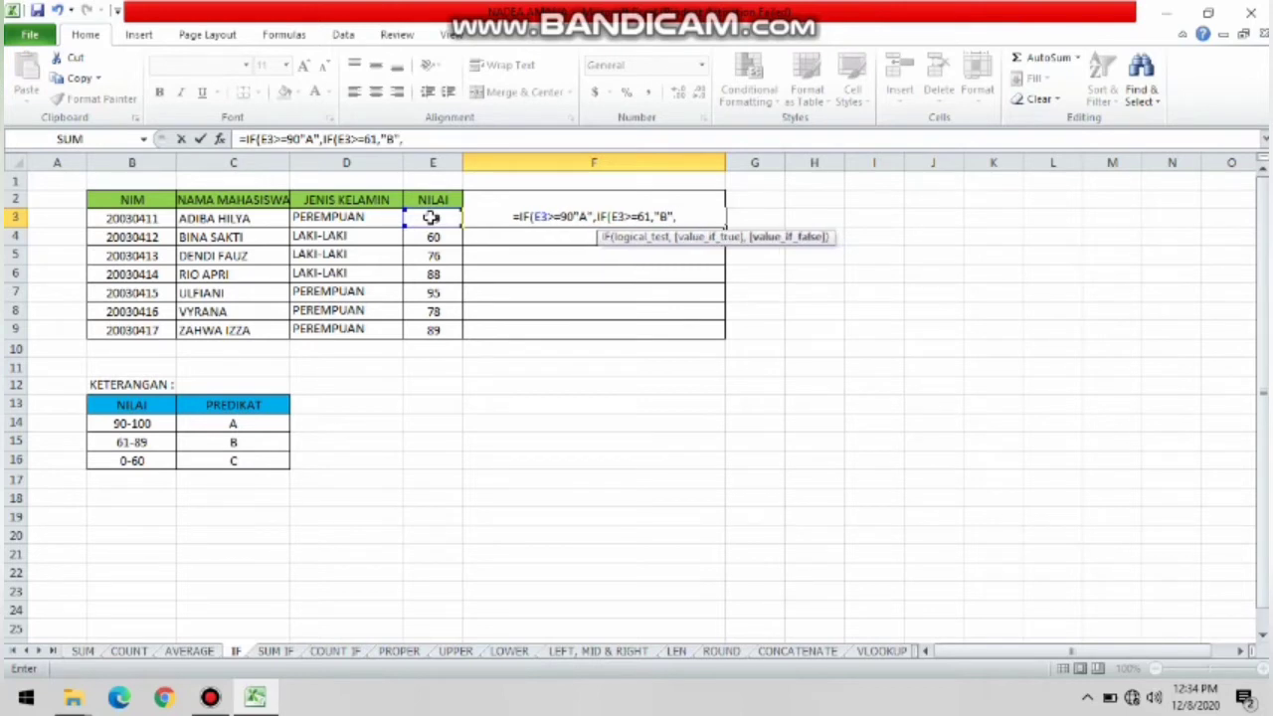
type(",\"C")
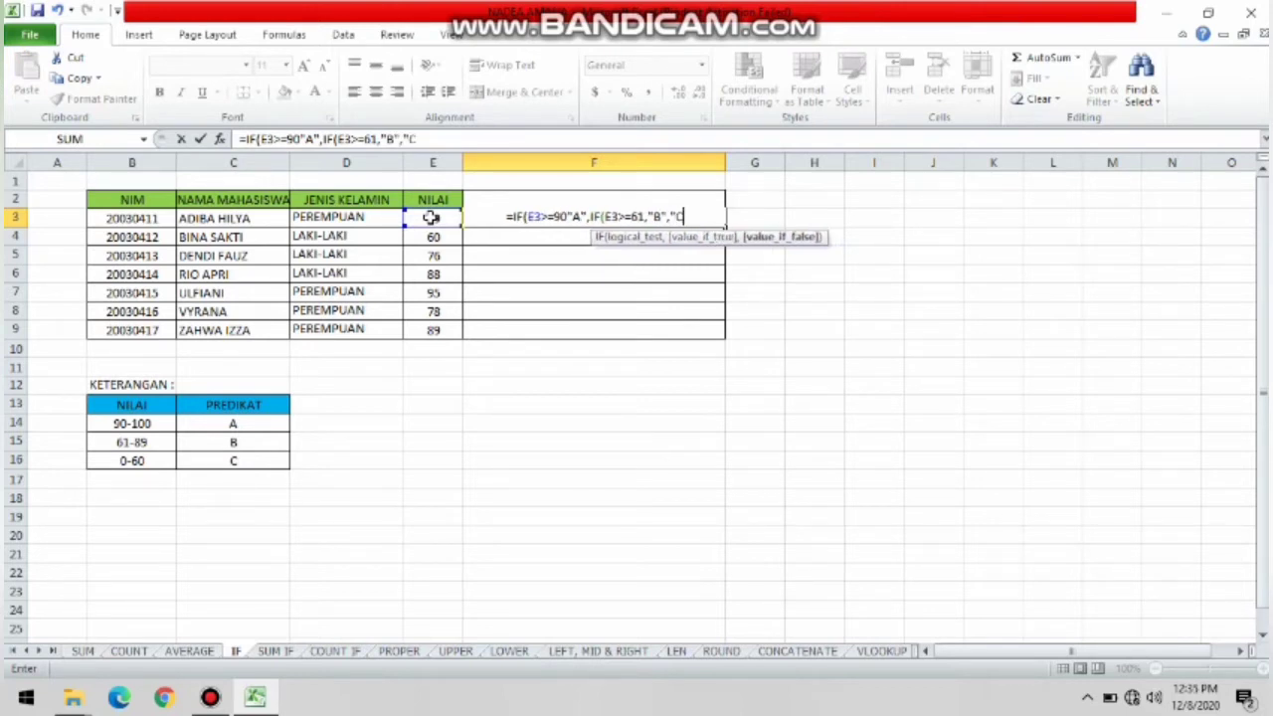
type("\"")
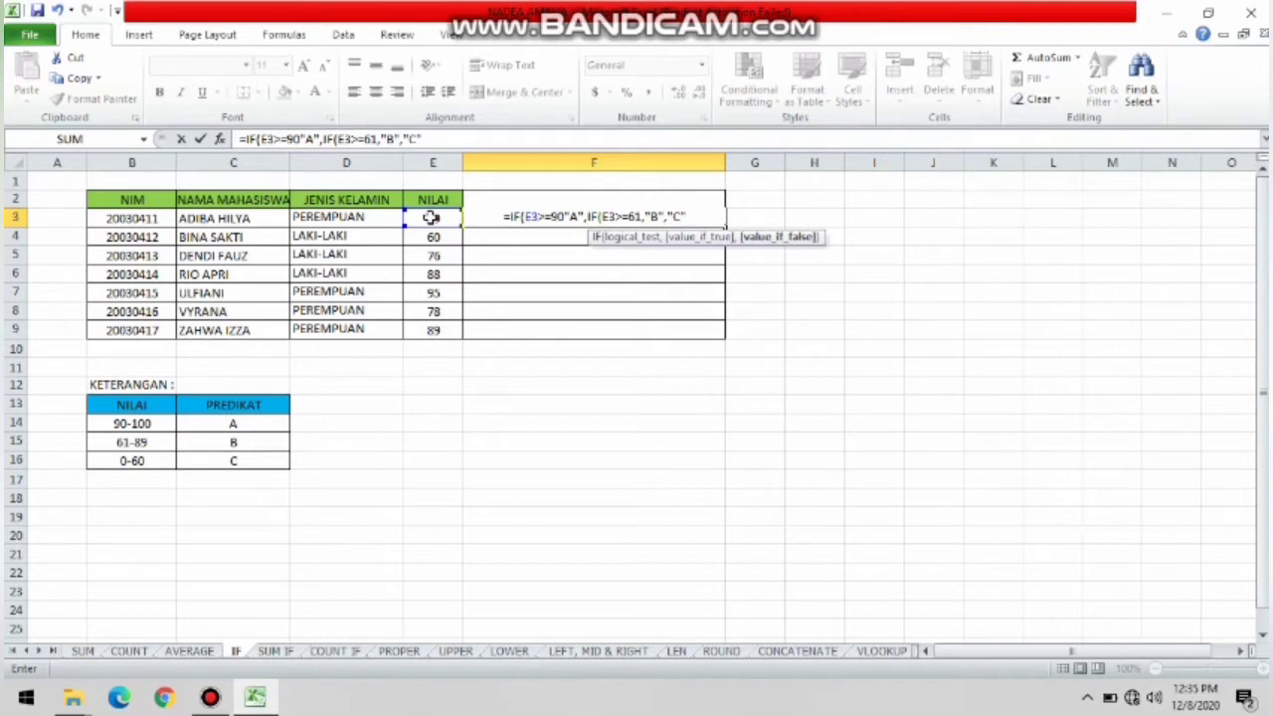
- Insert the missing comma after 90 in the F3 formula and enter it, accepting the proposed correction that adds the closing parentheses
left_click(563, 218)
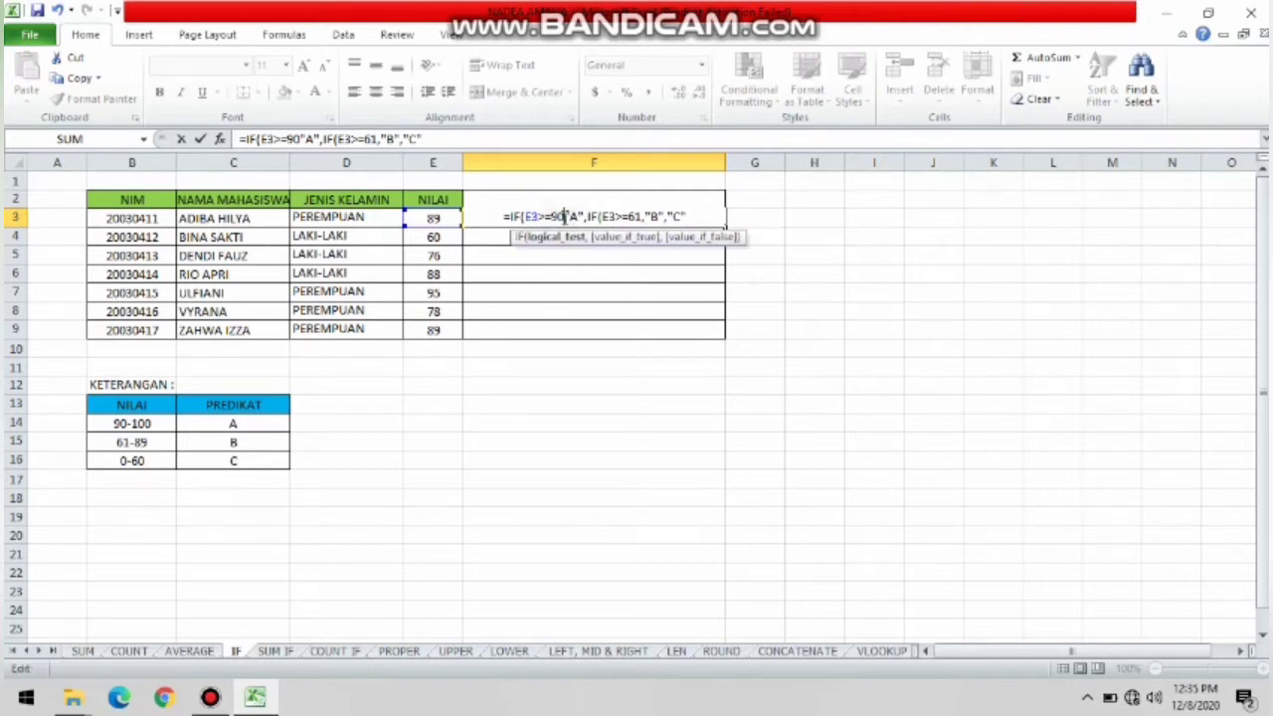
type(",")
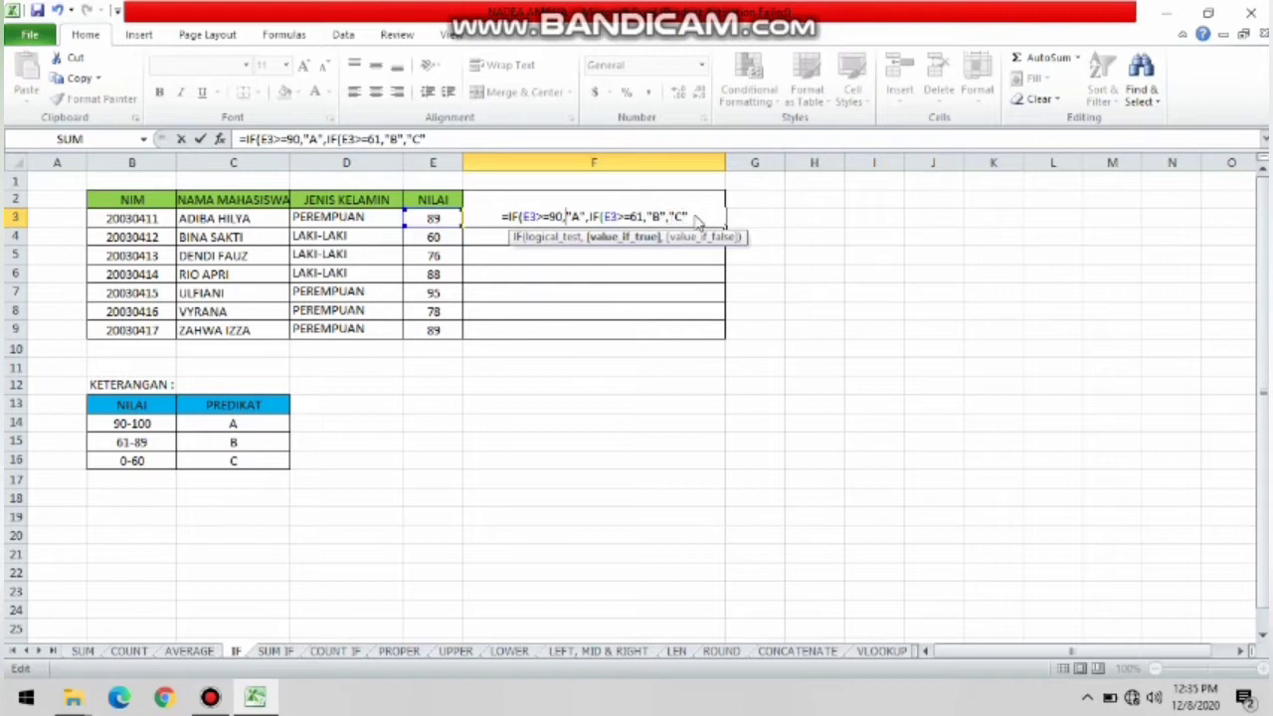
key("Return")
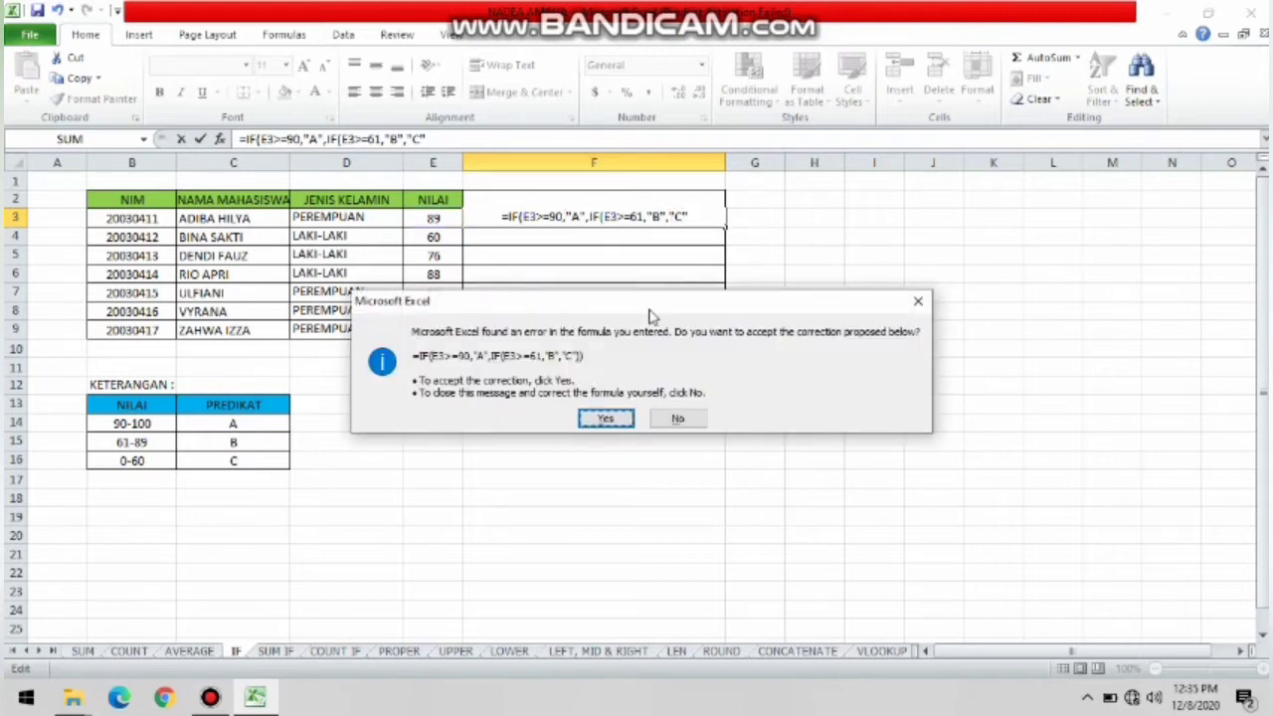
left_click(609, 419)
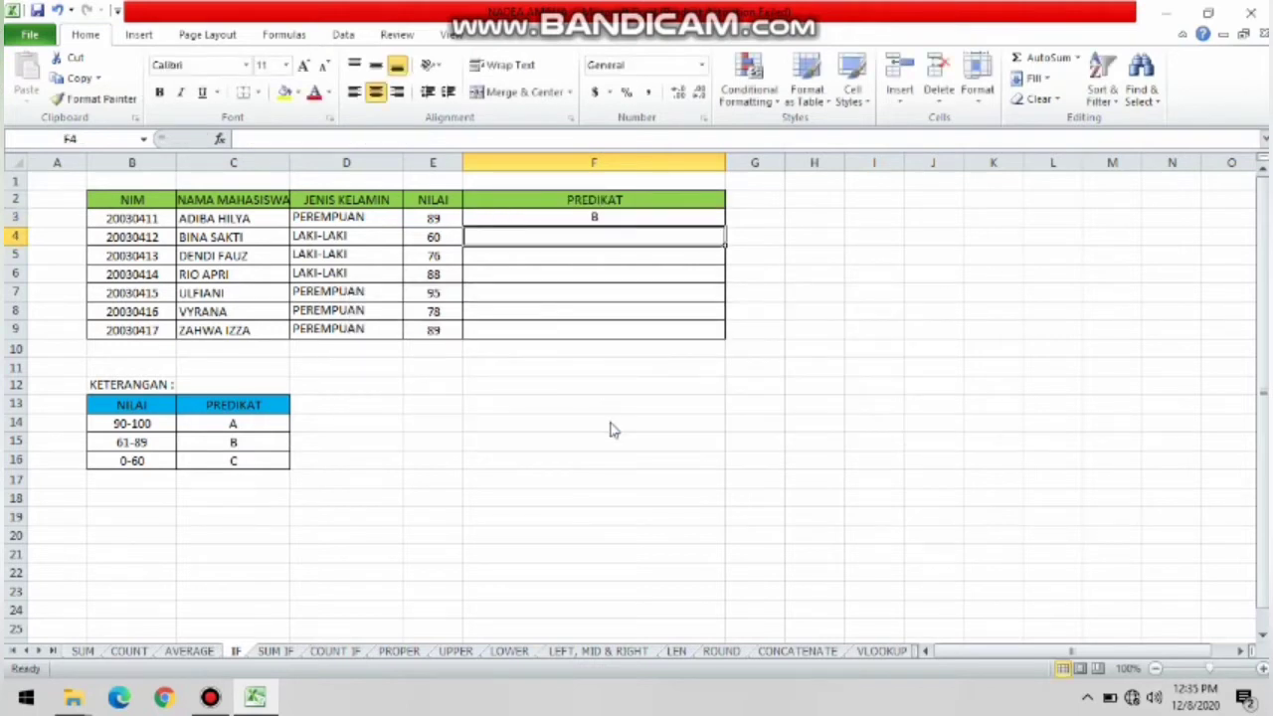
- Fill the F3 grade formula down the PREDIKAT column through F9
left_click(715, 218)
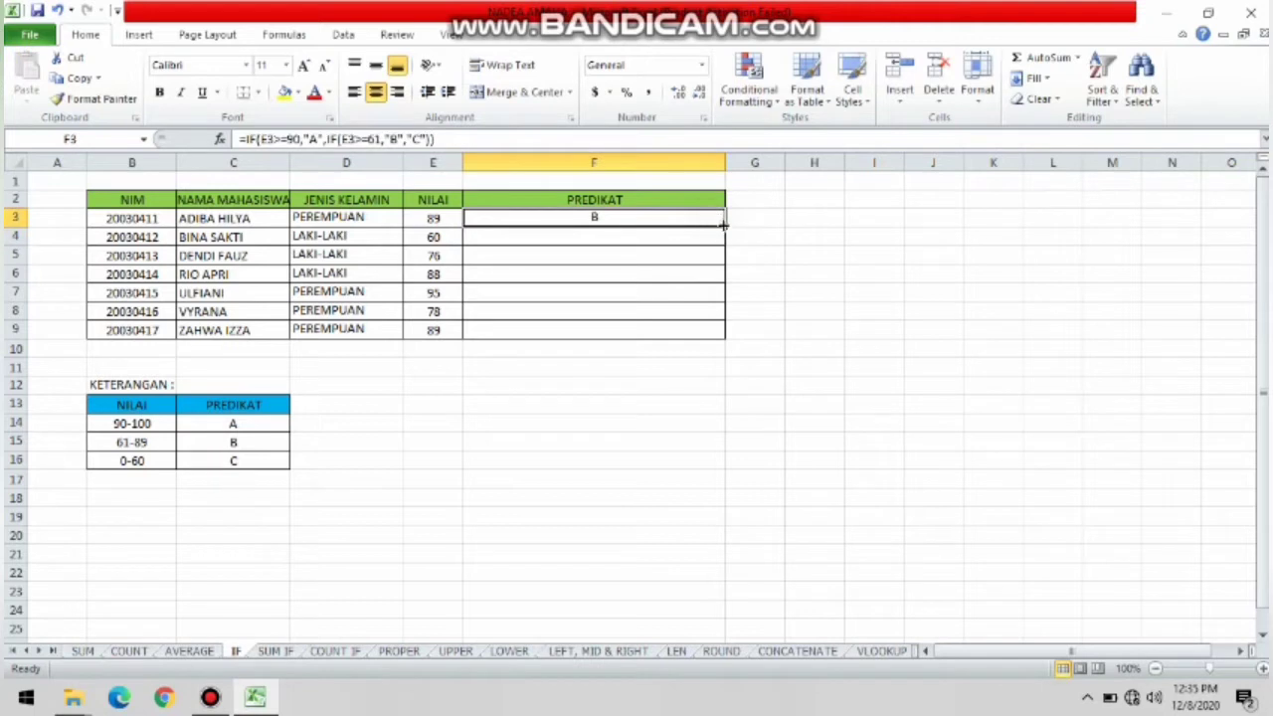
left_click(723, 227)
left_click_drag(723, 231, 721, 334)
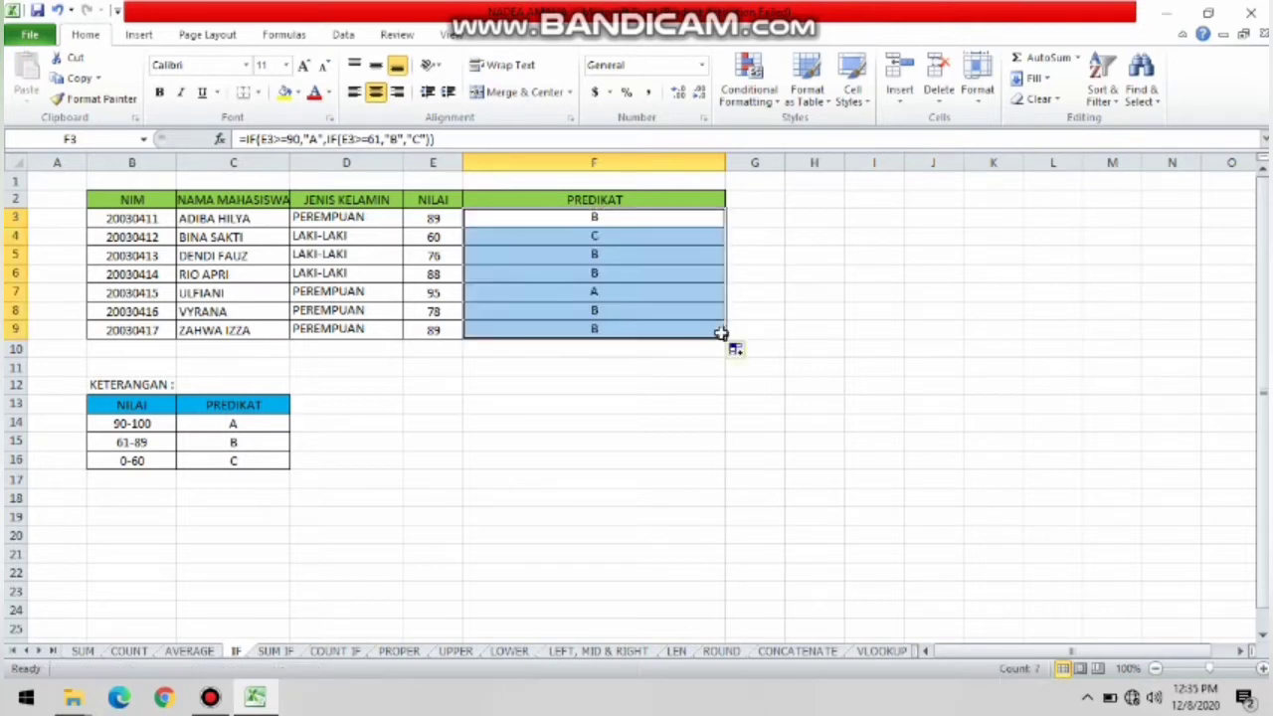
left_click(694, 325)
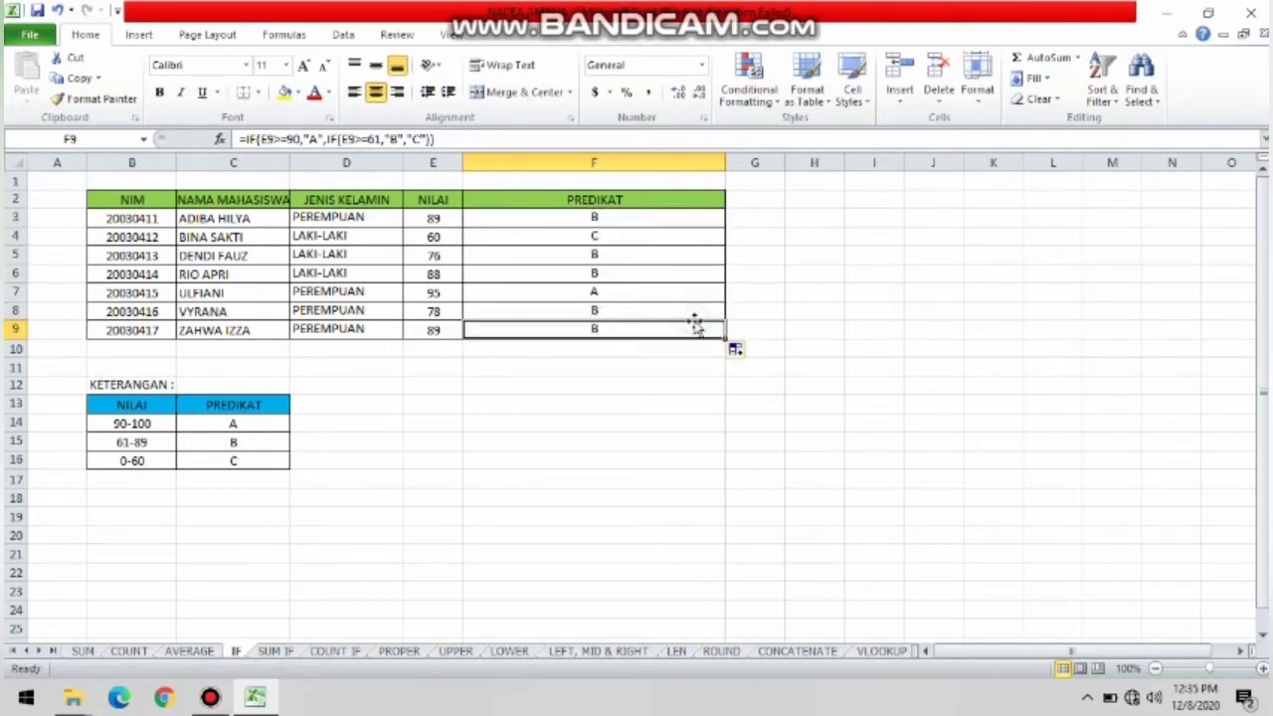
double_click(726, 159)
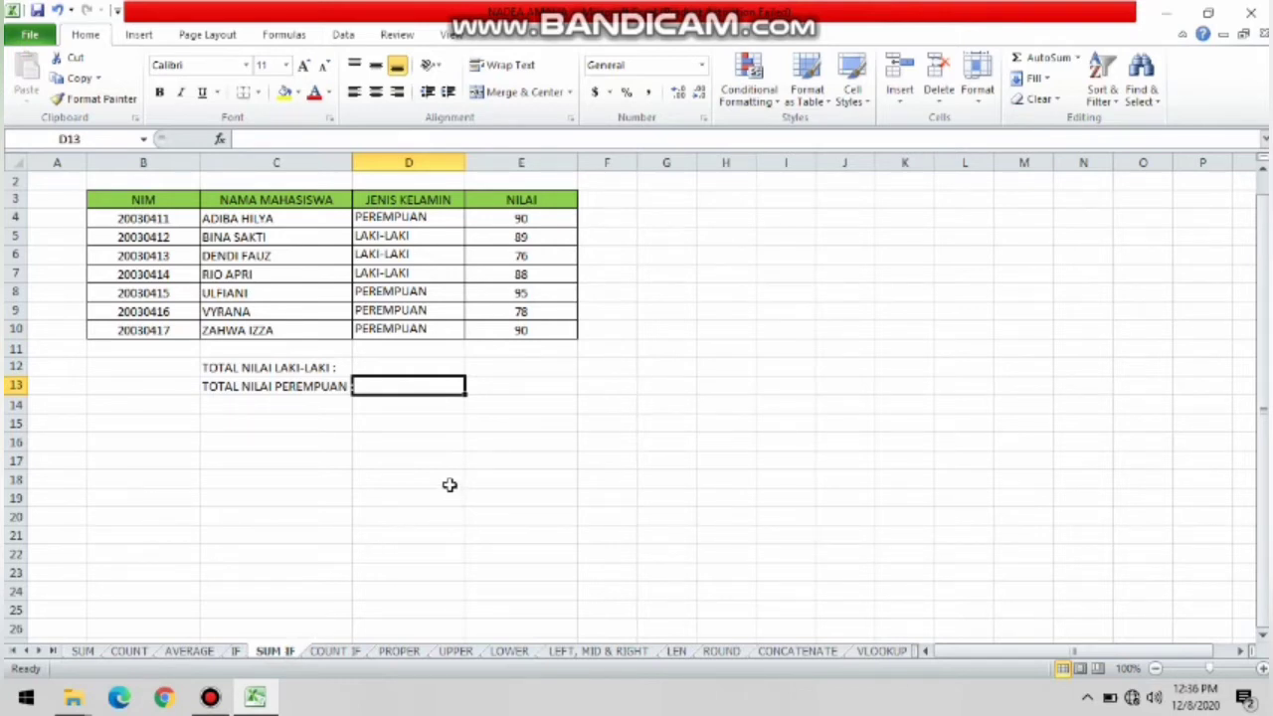
- On the SUM IF sheet, begin a SUMIF formula in D12 beside "TOTAL NILAI LAKI-LAKI" with D4:D10 as the range
left_click(411, 367)
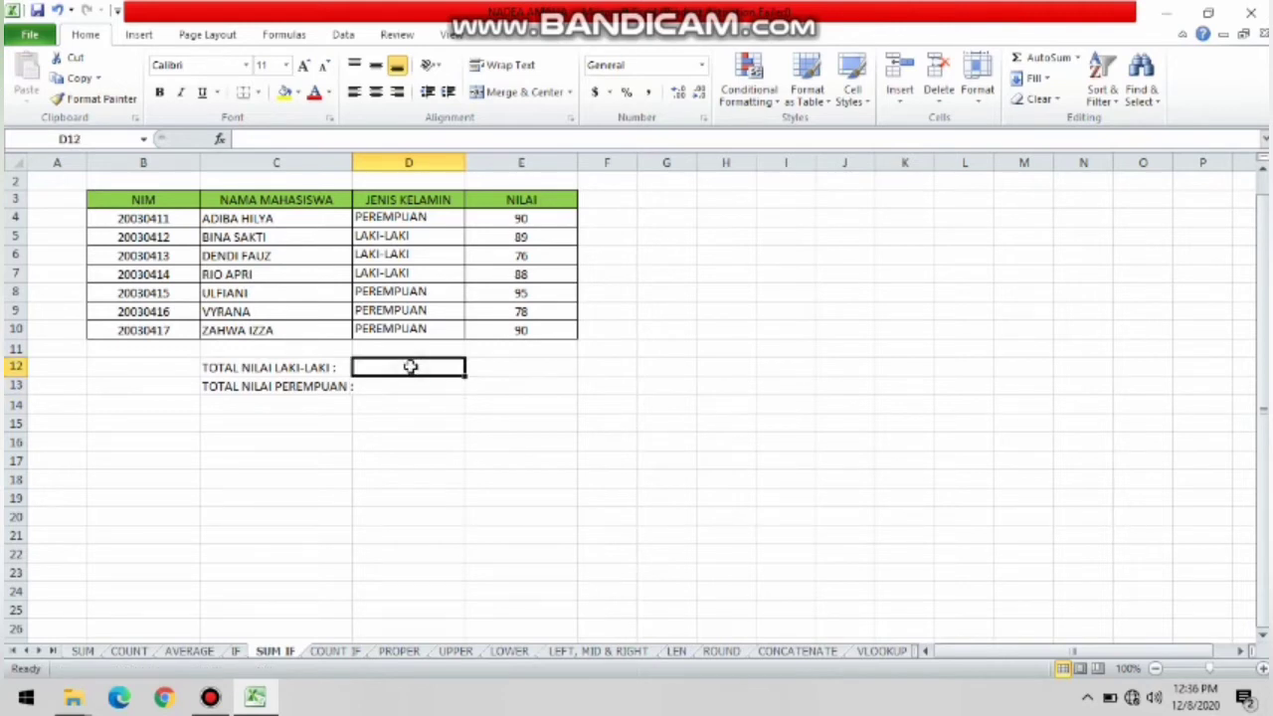
type("=")
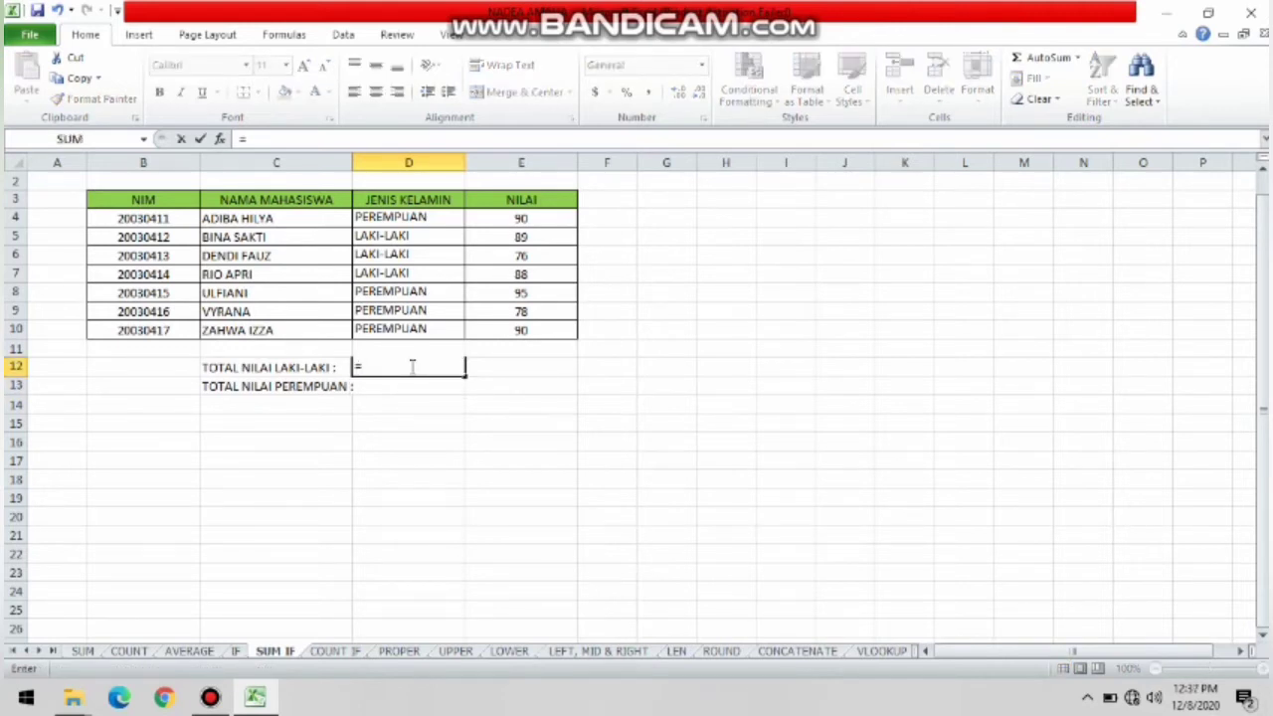
type("SUM")
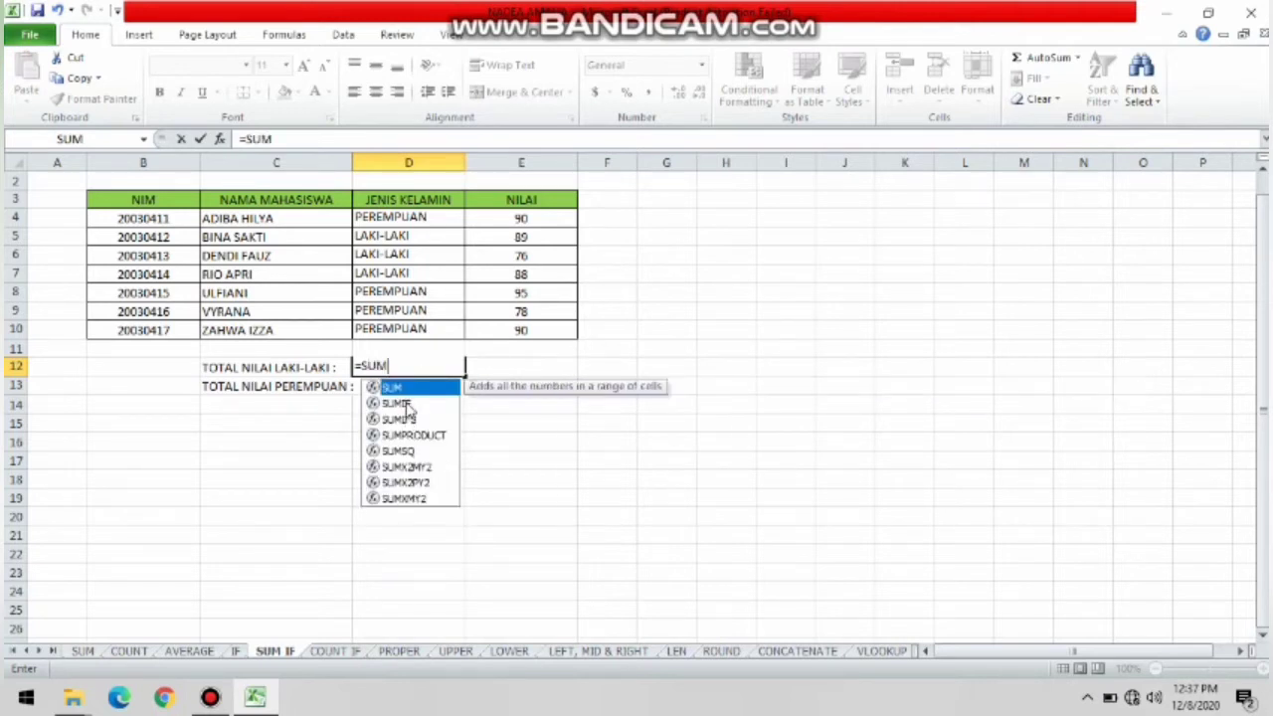
left_click(398, 403)
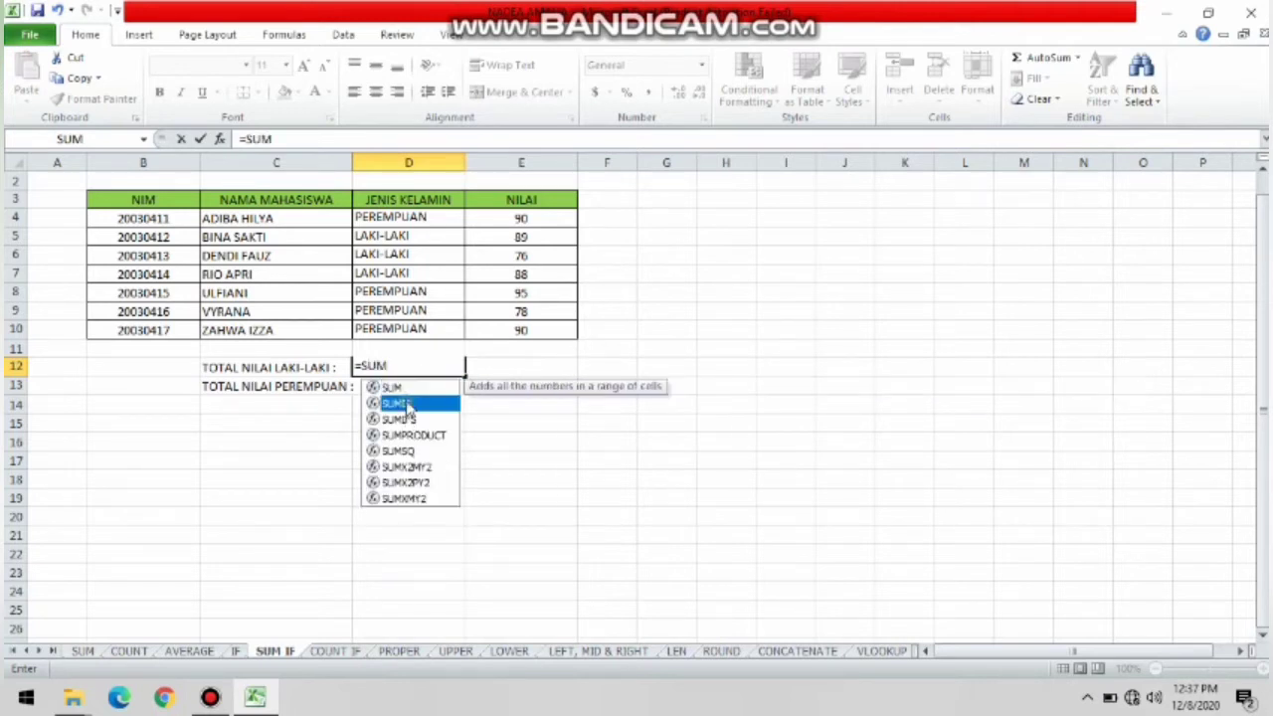
double_click(398, 402)
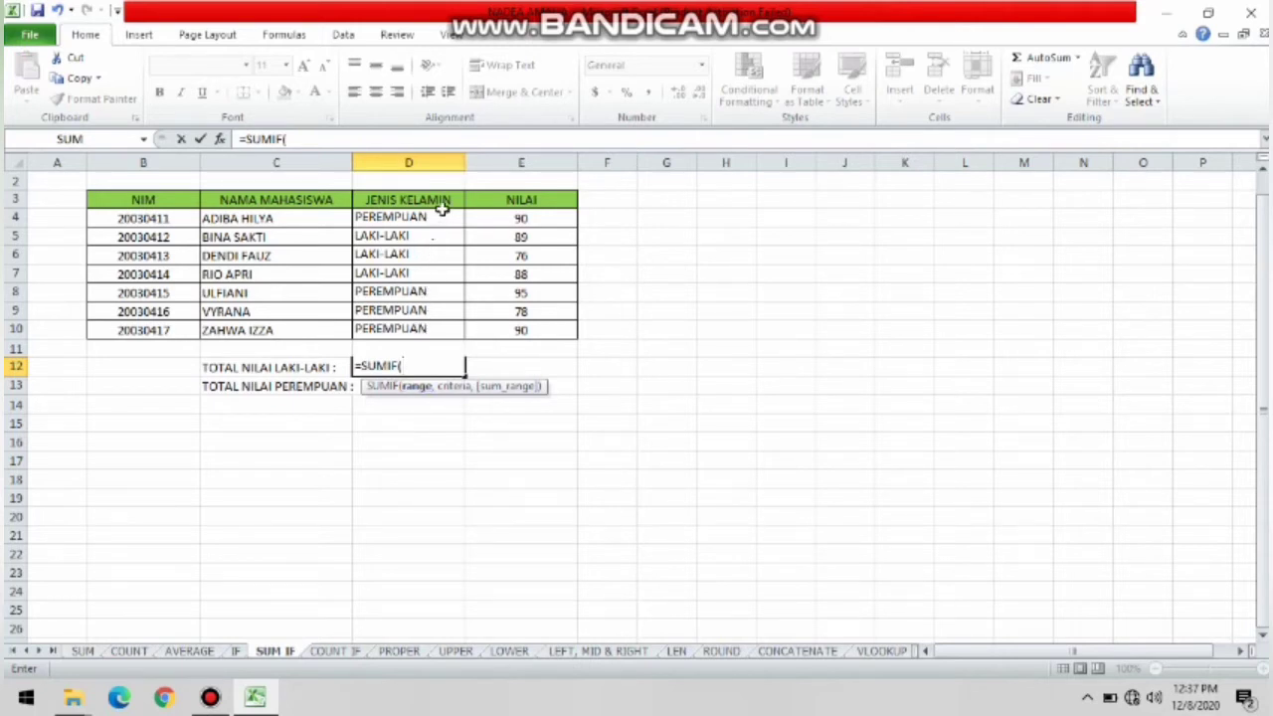
left_click_drag(439, 218, 441, 328)
left_click(440, 328)
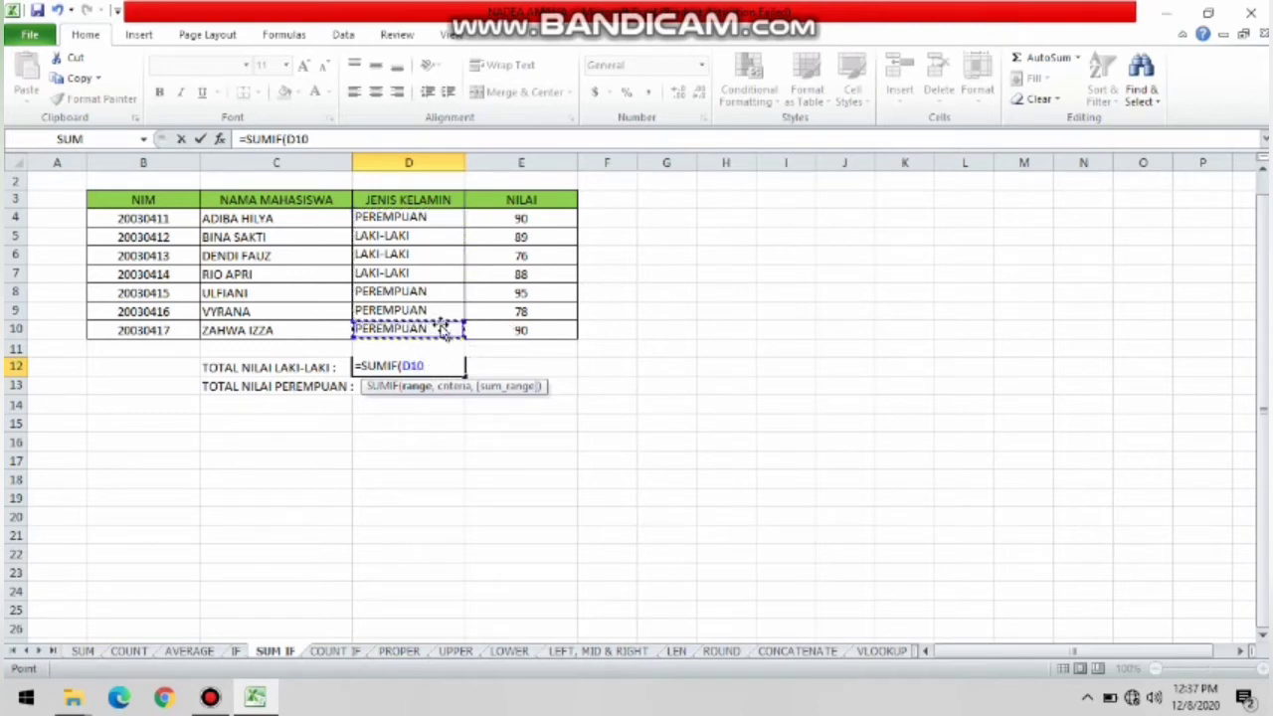
left_click_drag(441, 217, 441, 328)
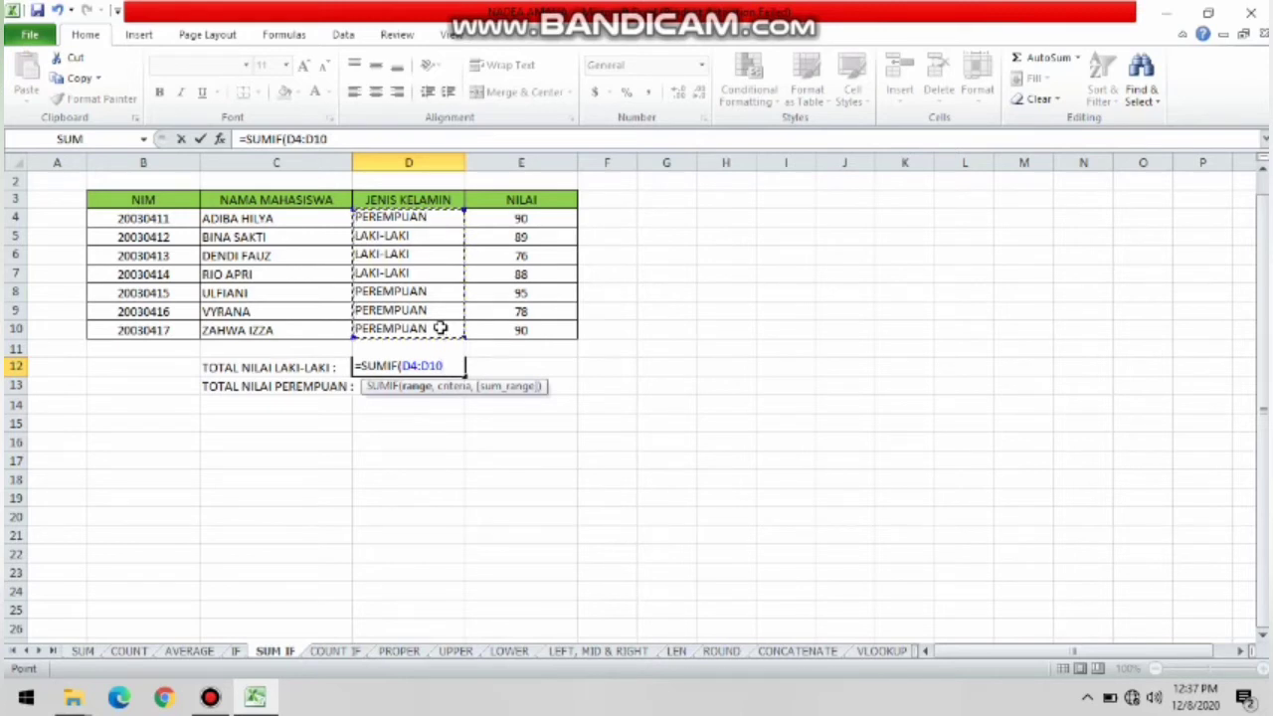
- Complete the D12 SUMIF formula with the criterion "LAKI-LAKI" and the sum range E4:E10
type(",")
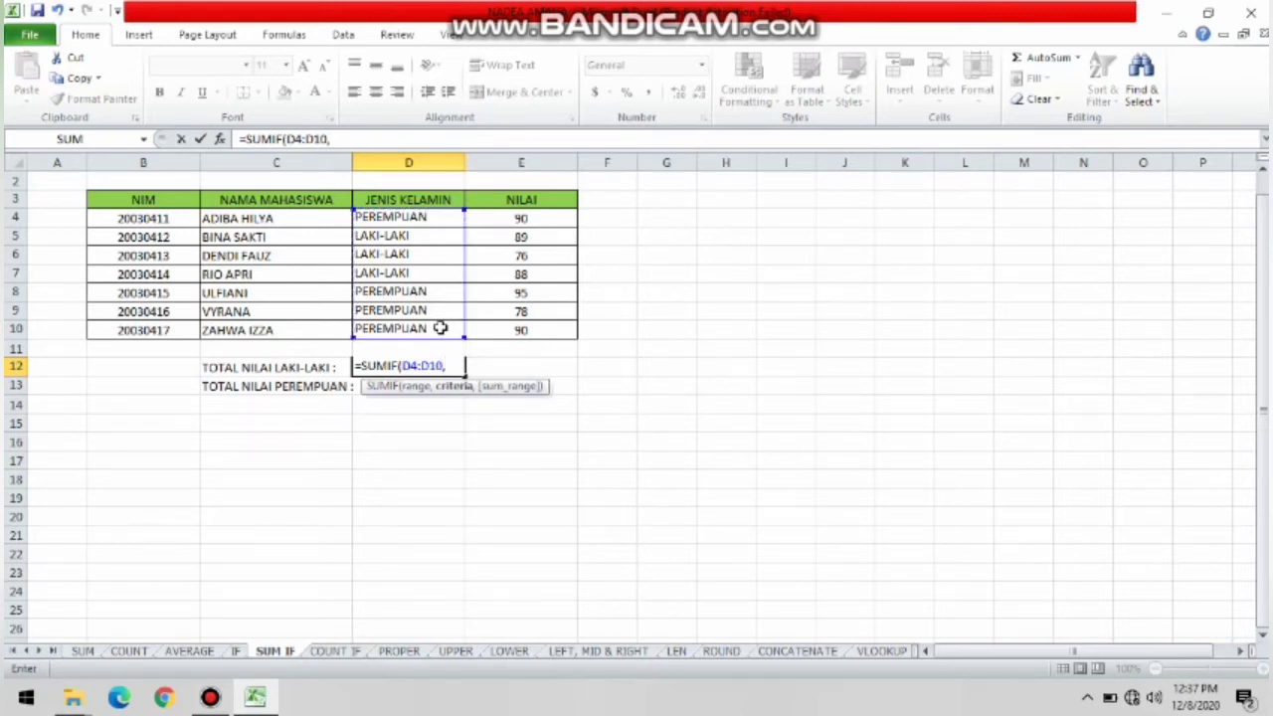
type("\"LAKI-LAKI")
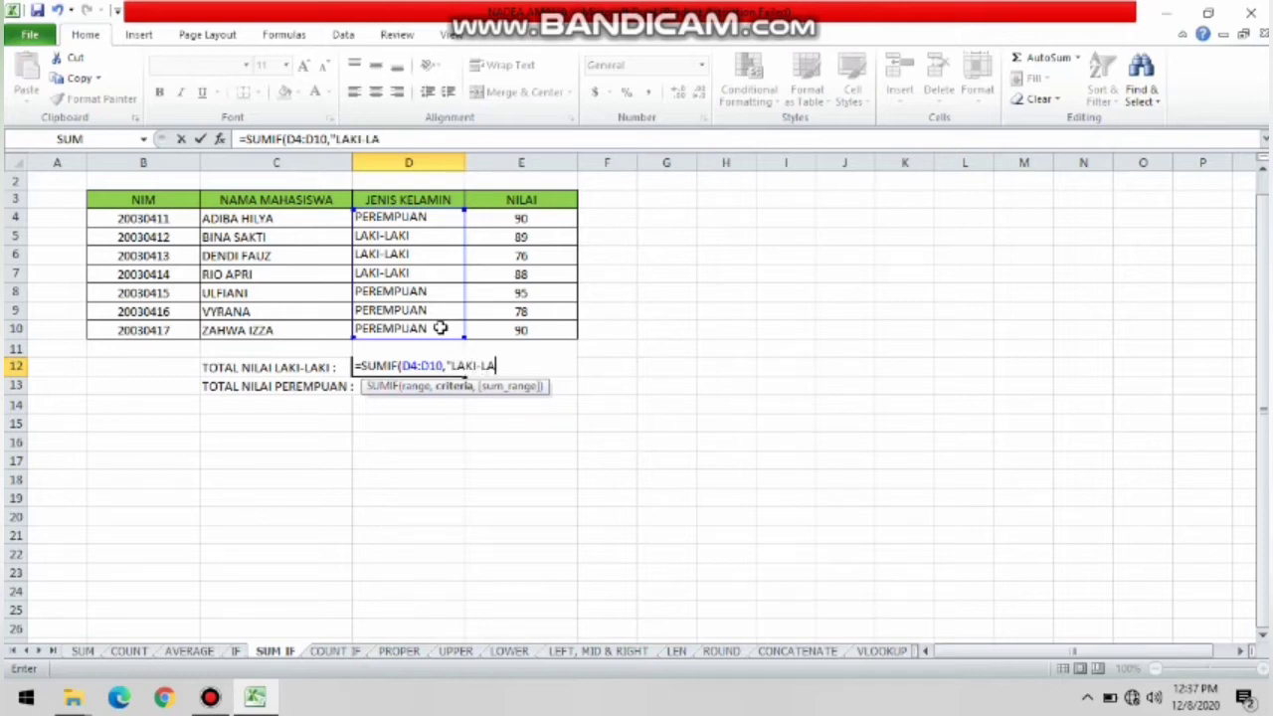
type("\",")
left_click_drag(522, 215, 542, 330)
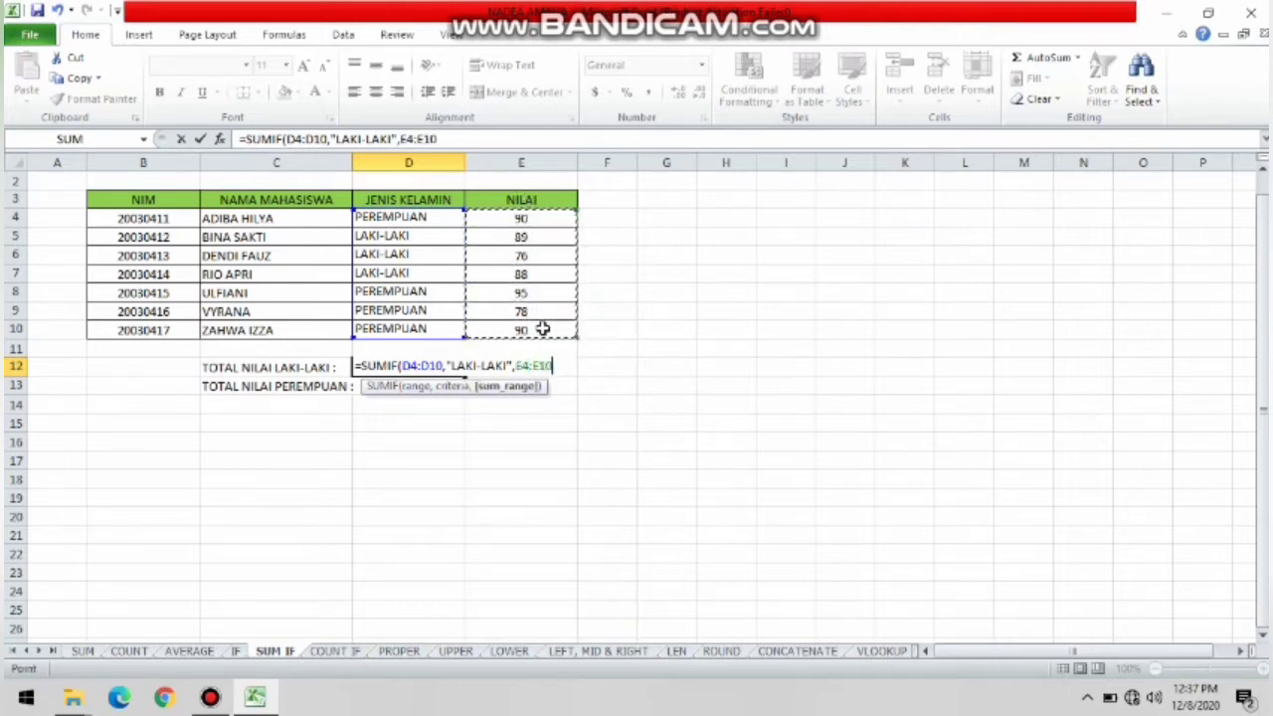
type(")")
key("Return")
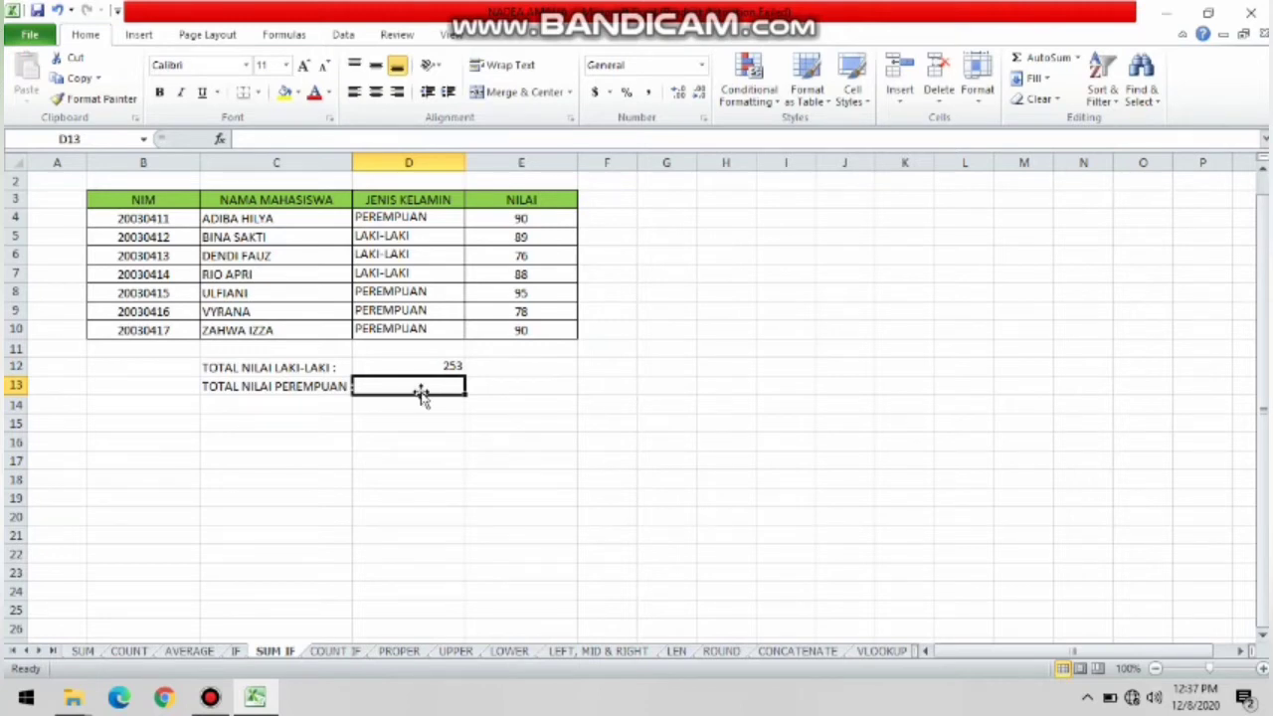
- Begin a SUMIF formula in D13 beside "TOTAL NILAI PEREMPUAN" with D4:D10 as the range
type("=")
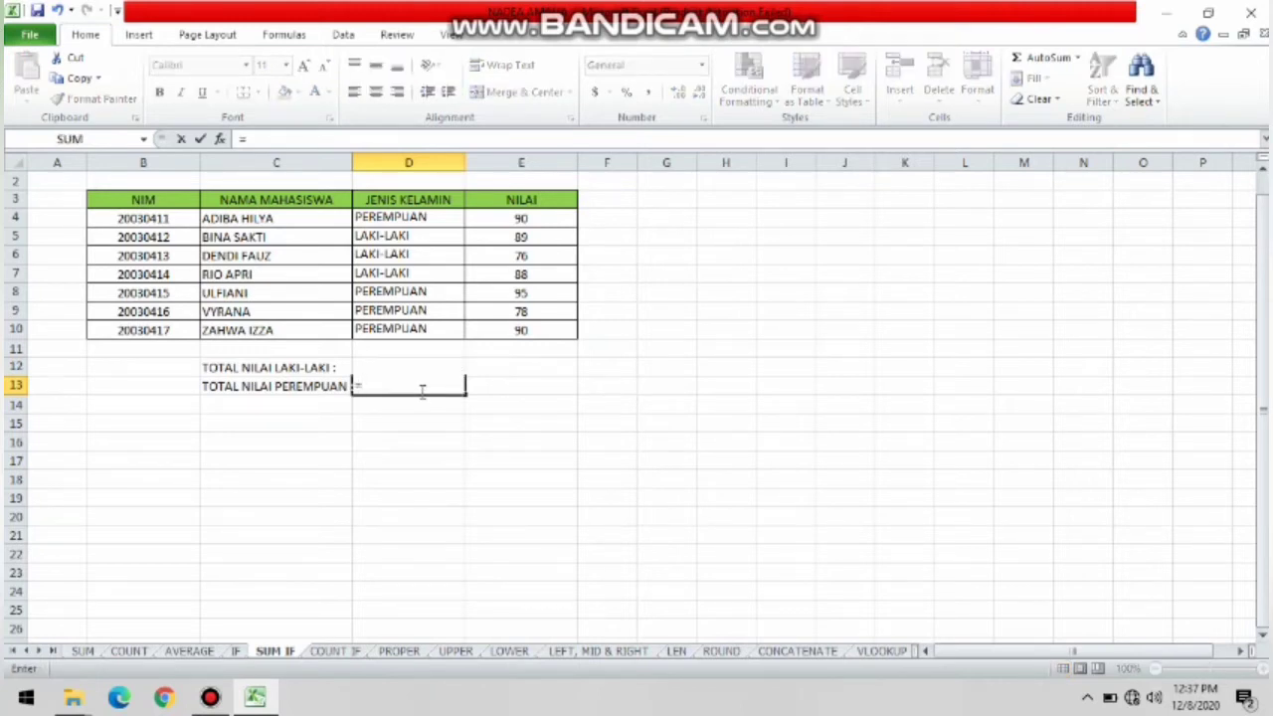
type("SUM")
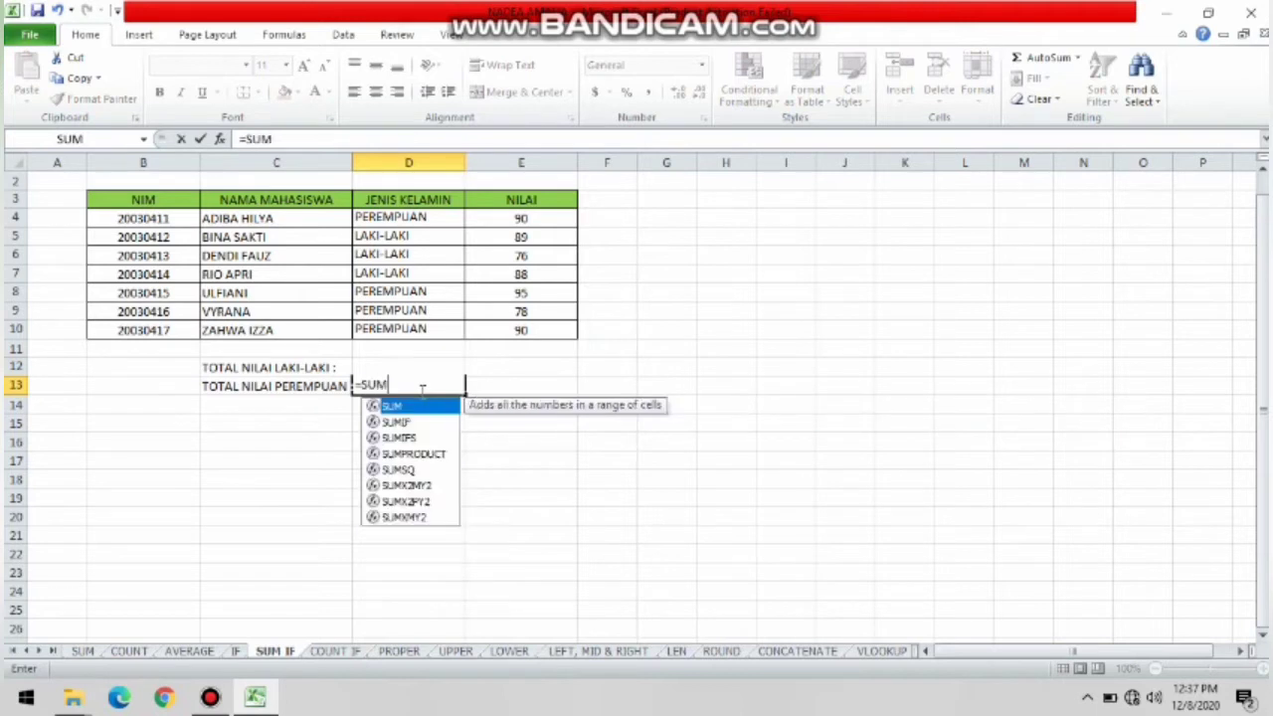
type("IF")
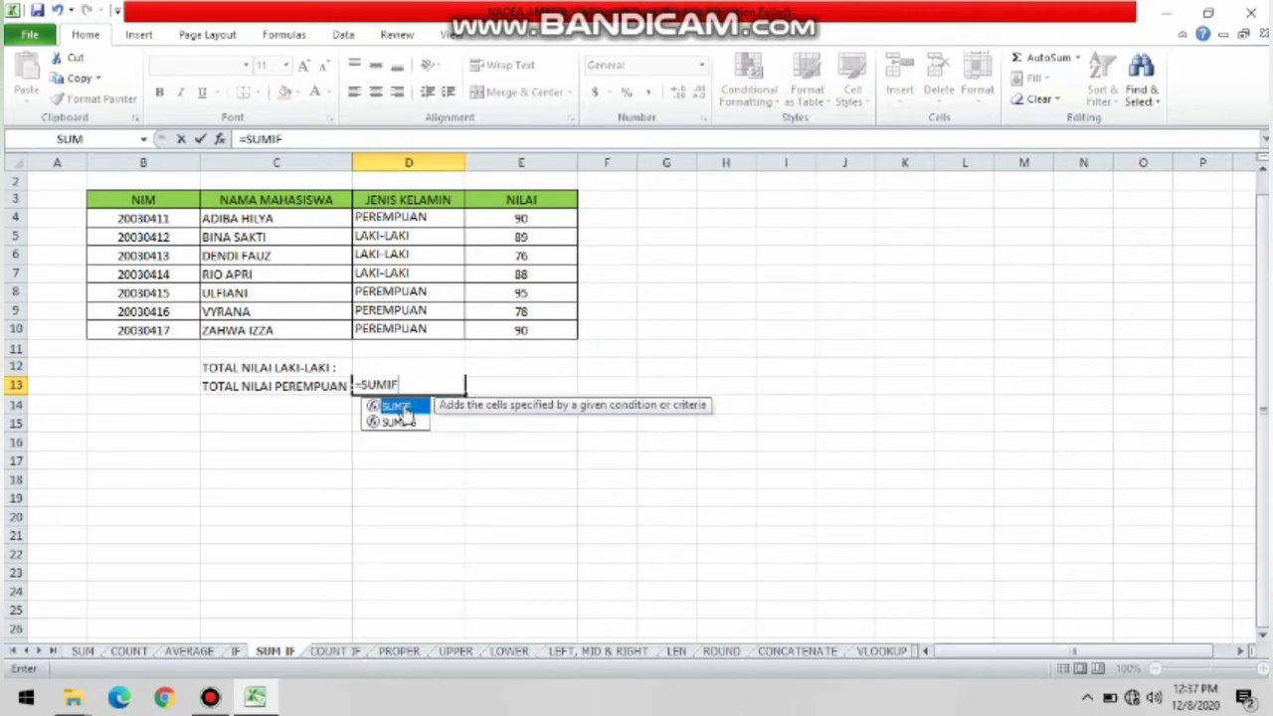
double_click(403, 410)
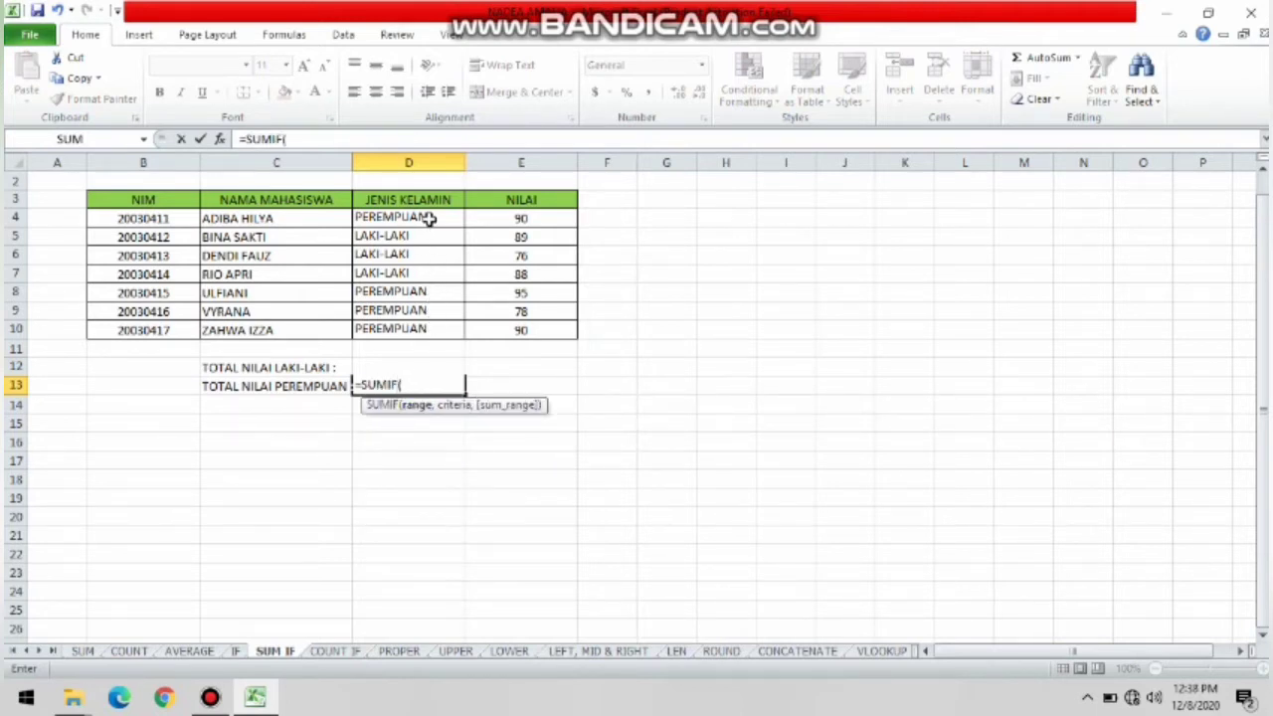
left_click_drag(430, 218, 435, 331)
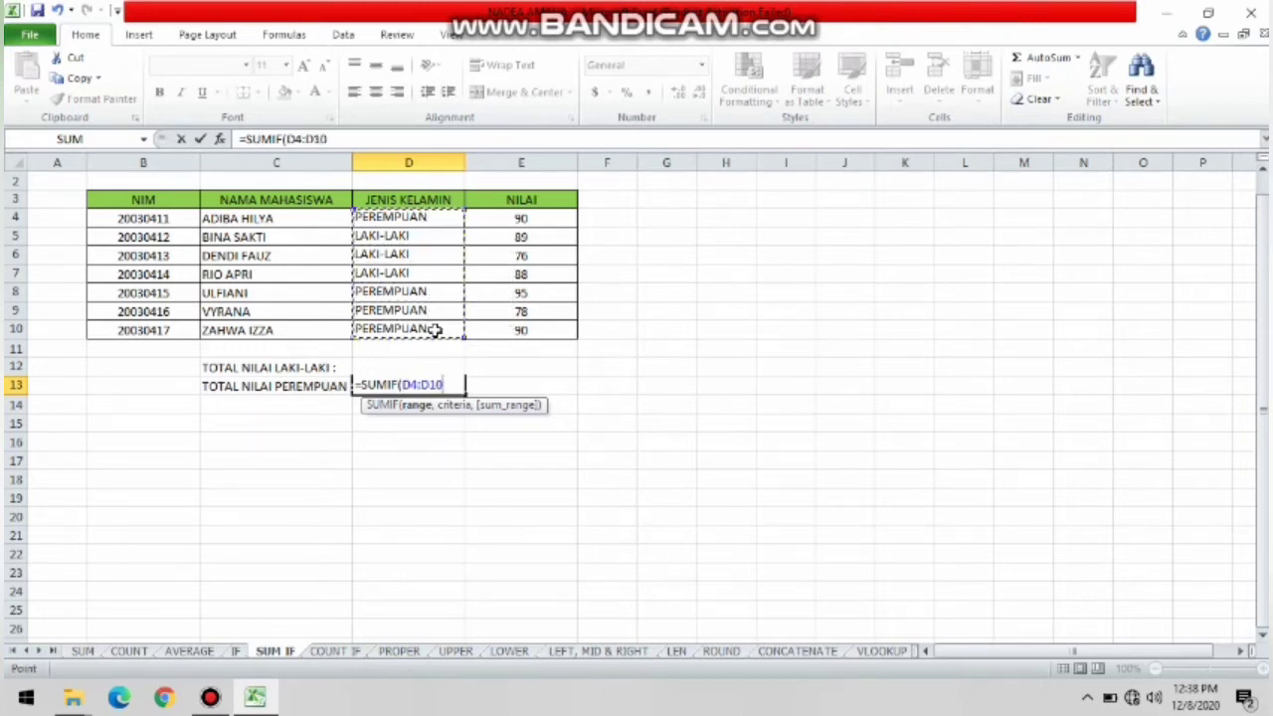
- Complete the D13 SUMIF formula with the criterion "PEREMPUAN" and the sum range E4:E10
type(",\"")
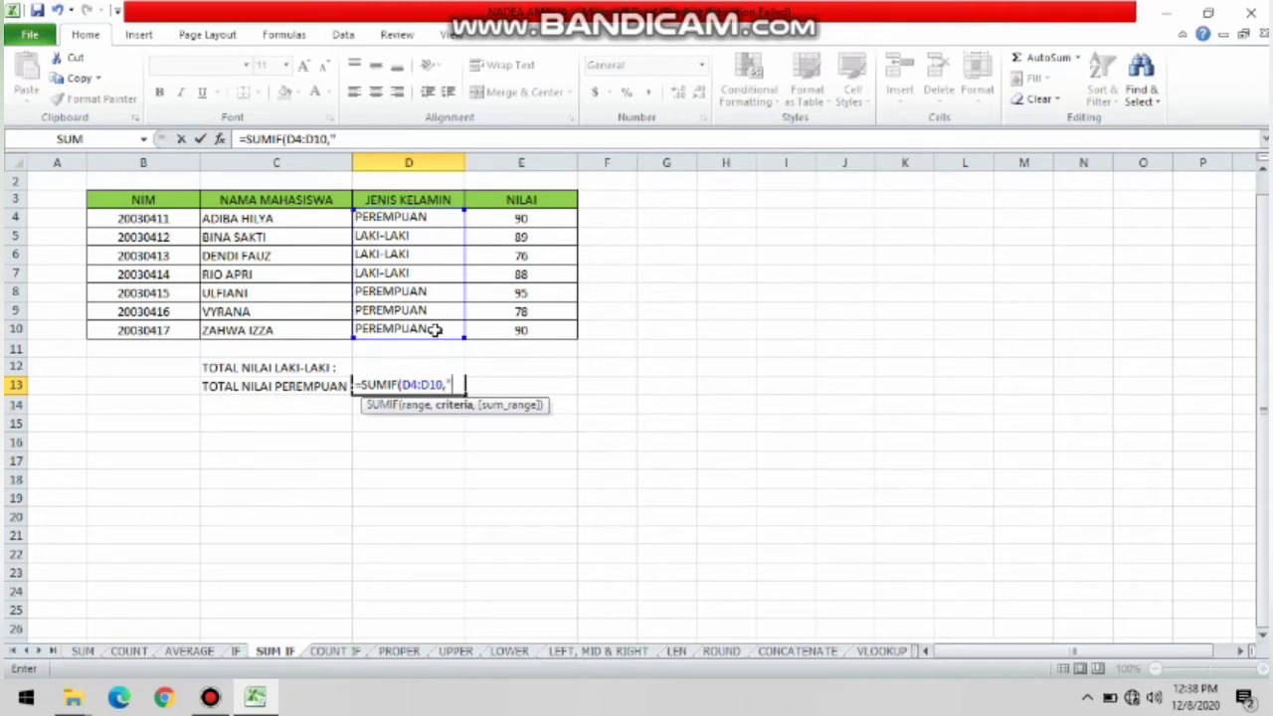
type("[")
key("BackSpace")
type("PERE")
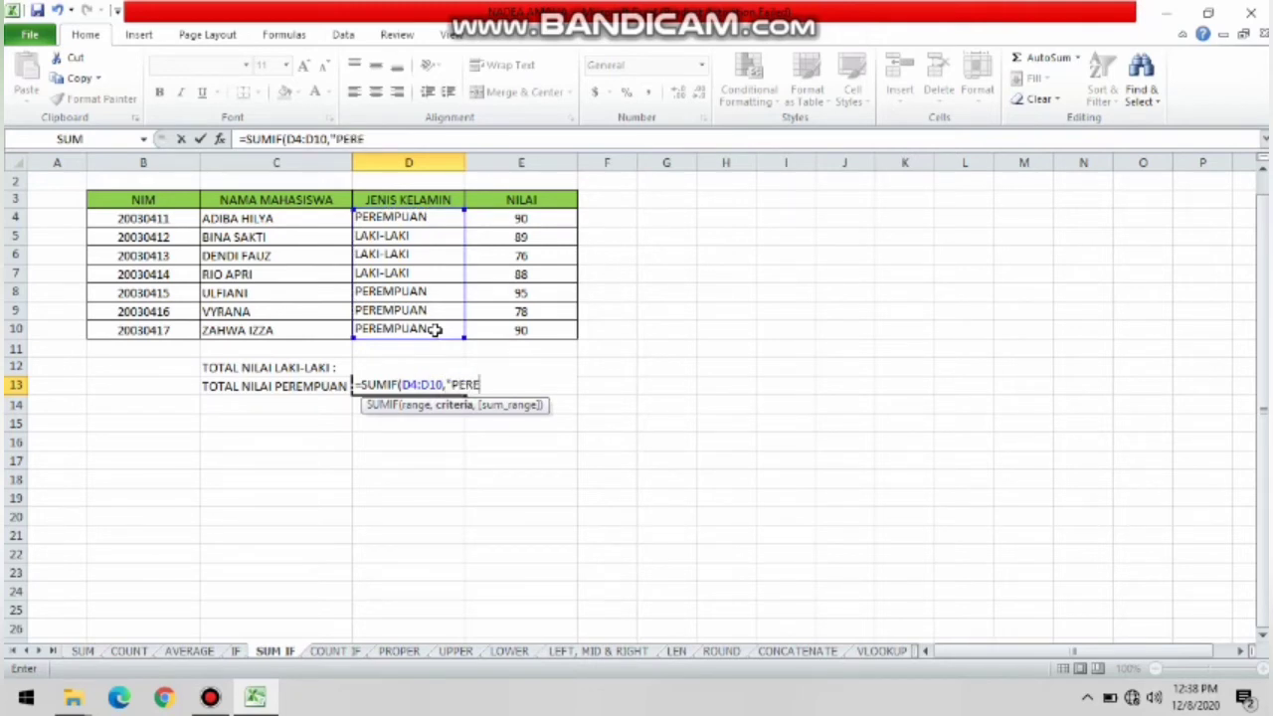
type("MPUAN")
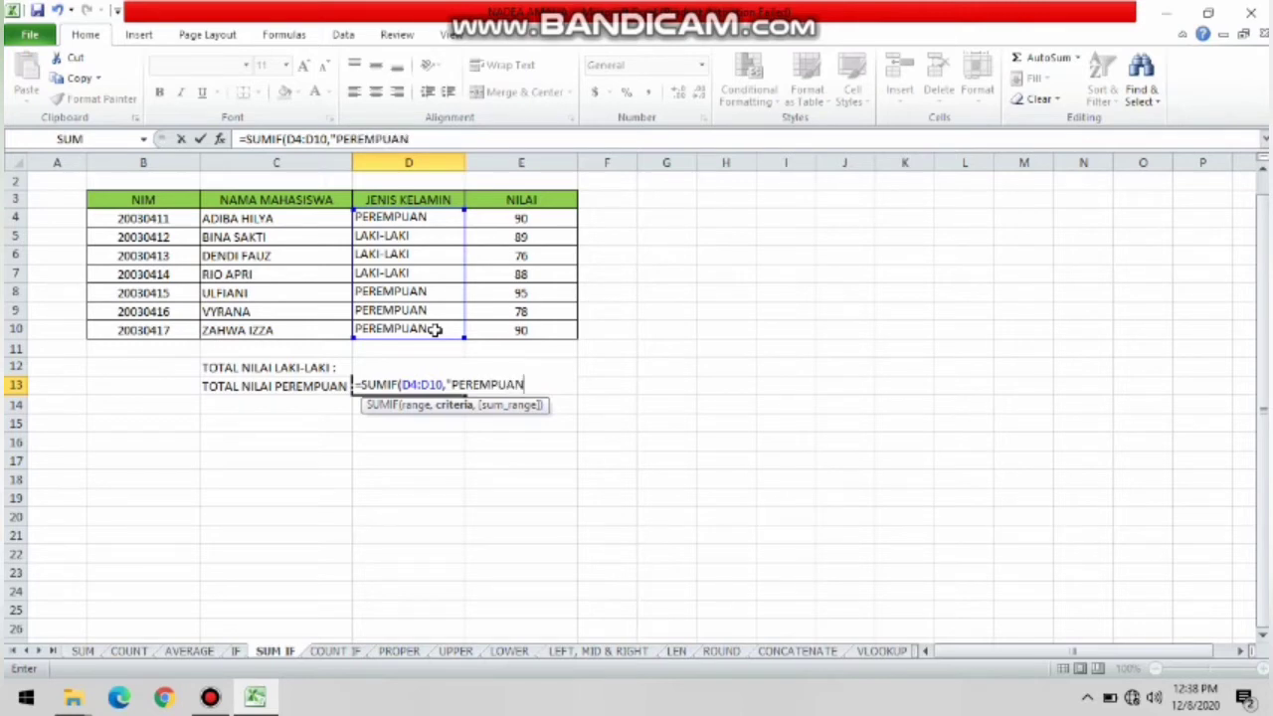
type("\",")
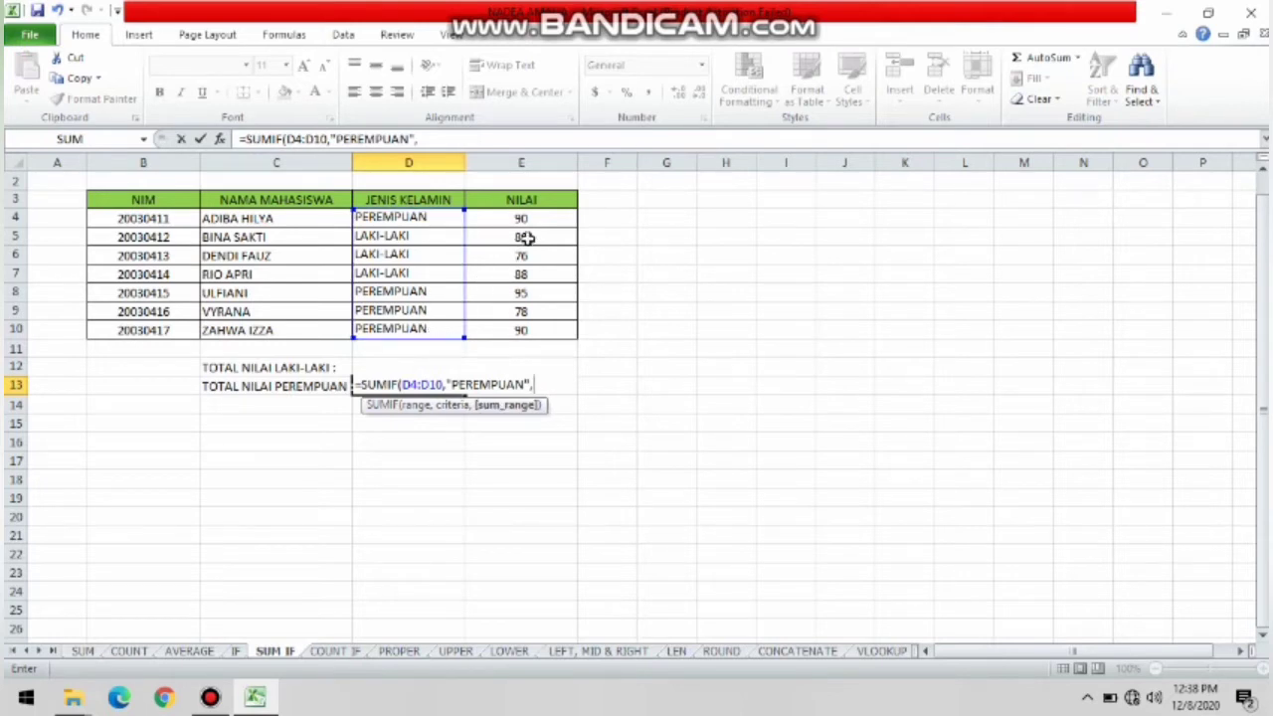
left_click_drag(528, 217, 546, 325)
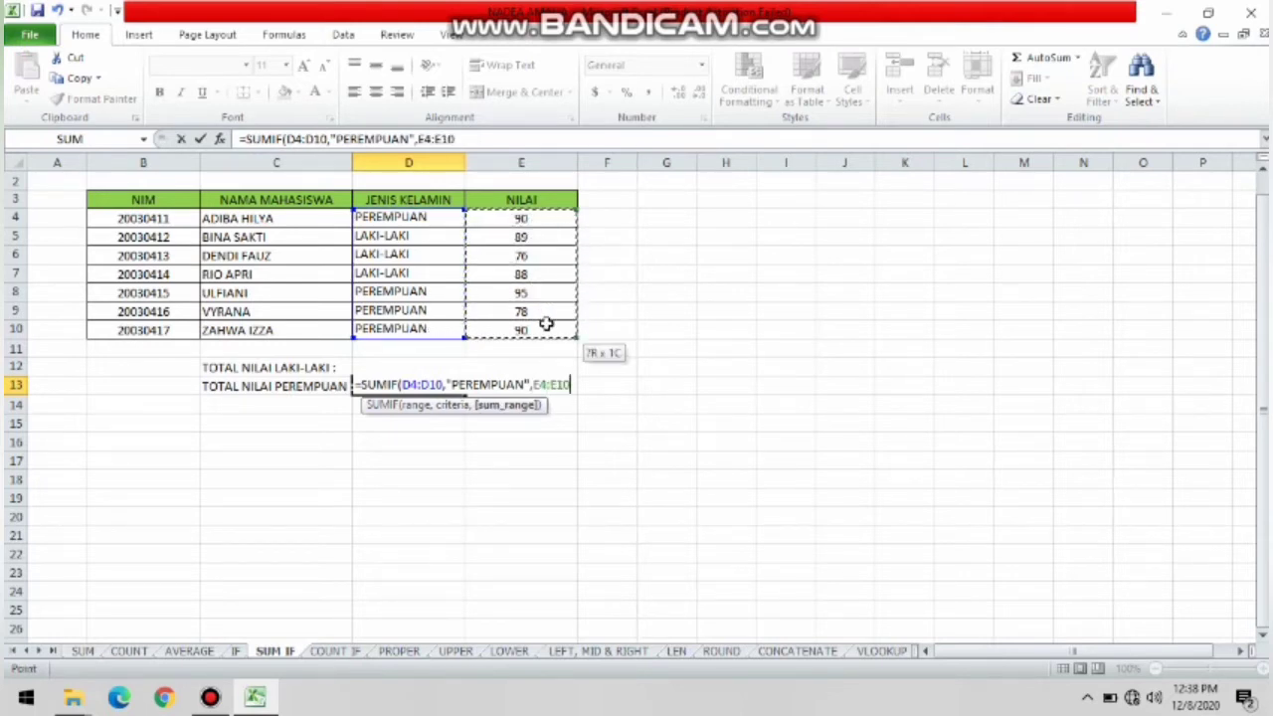
key("Return")
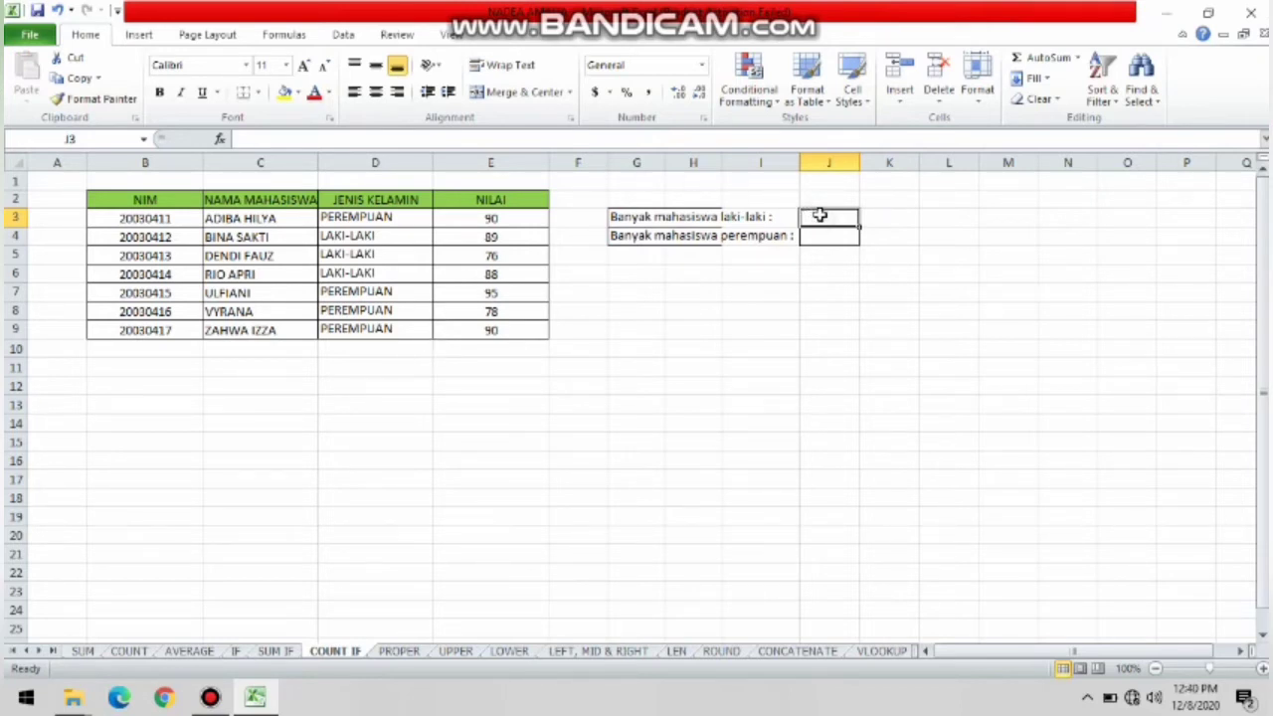
- On the COUNT IF sheet, enter a COUNTIF formula in J3 that counts "LAKI-LAKI" in D3:D9
type("=")
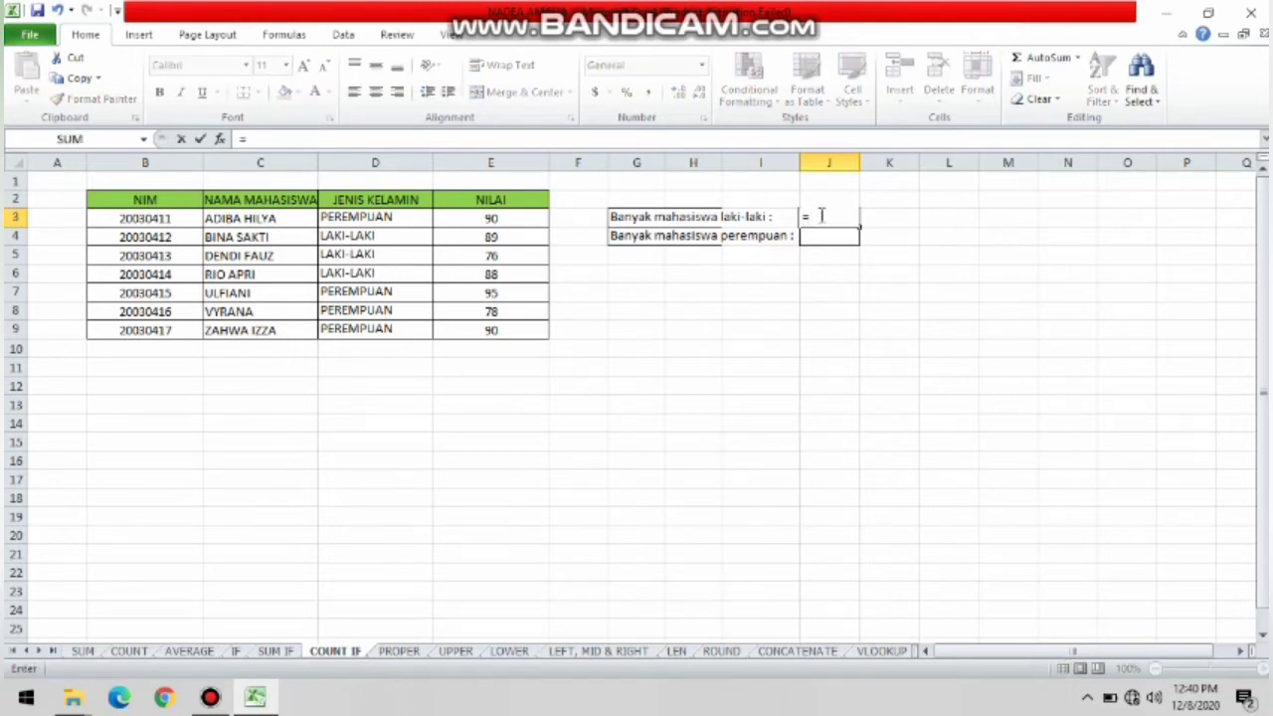
type("CO")
type("UN")
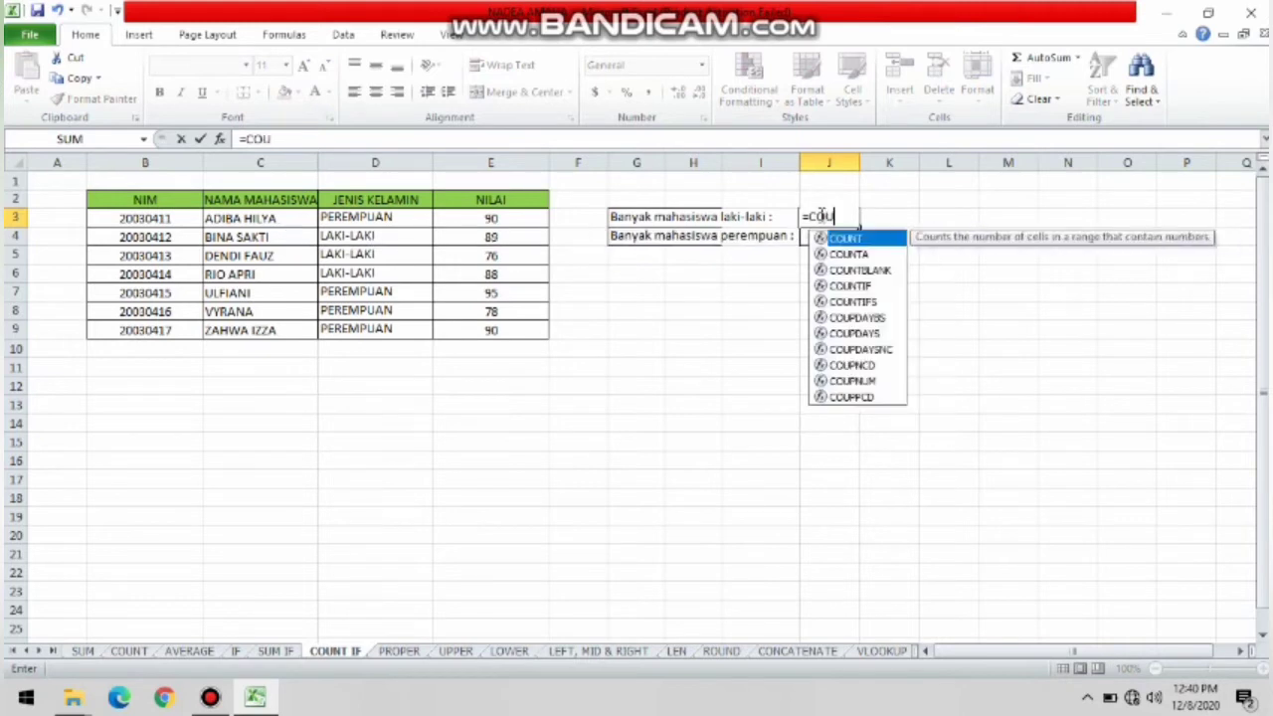
left_click(885, 287)
double_click(886, 286)
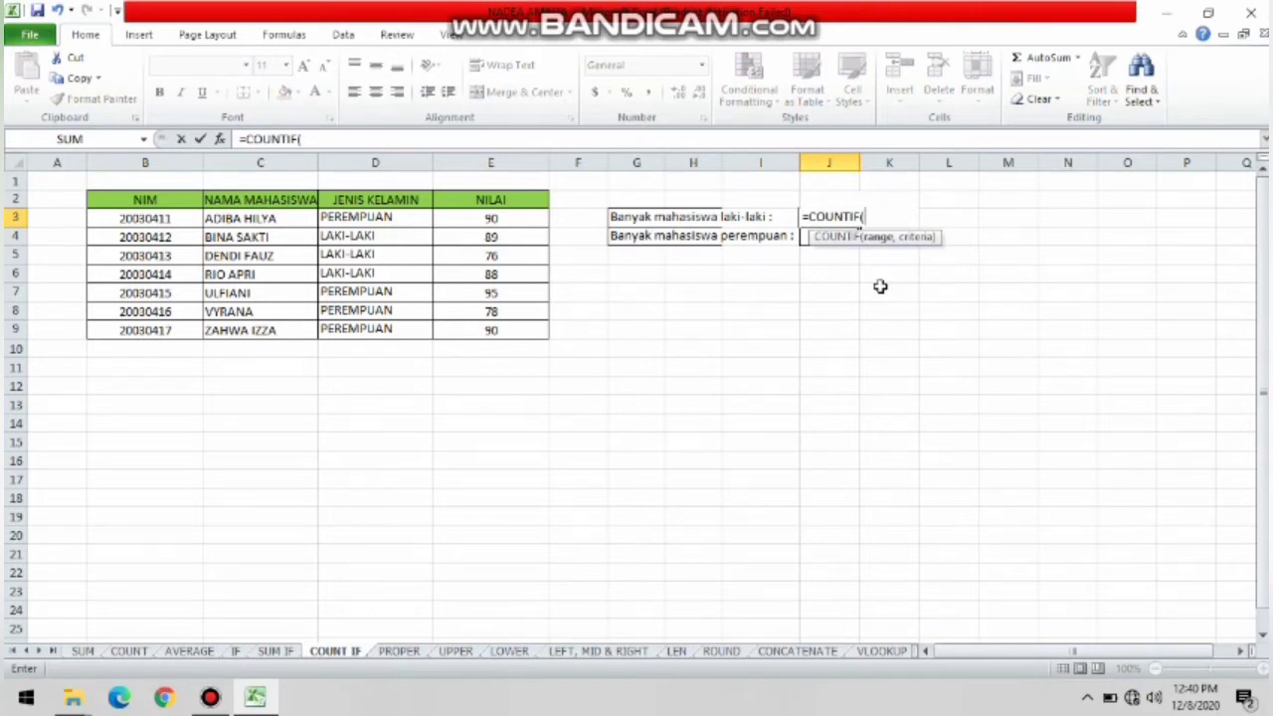
left_click_drag(395, 215, 393, 330)
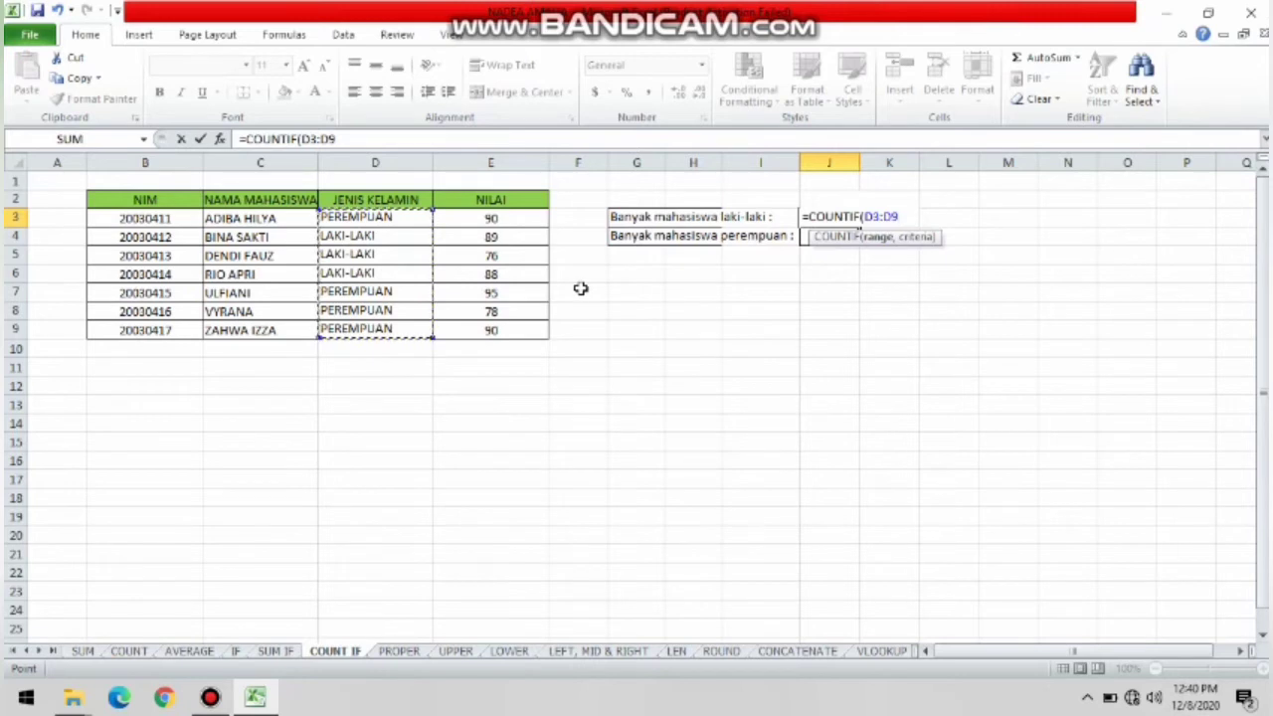
type(",")
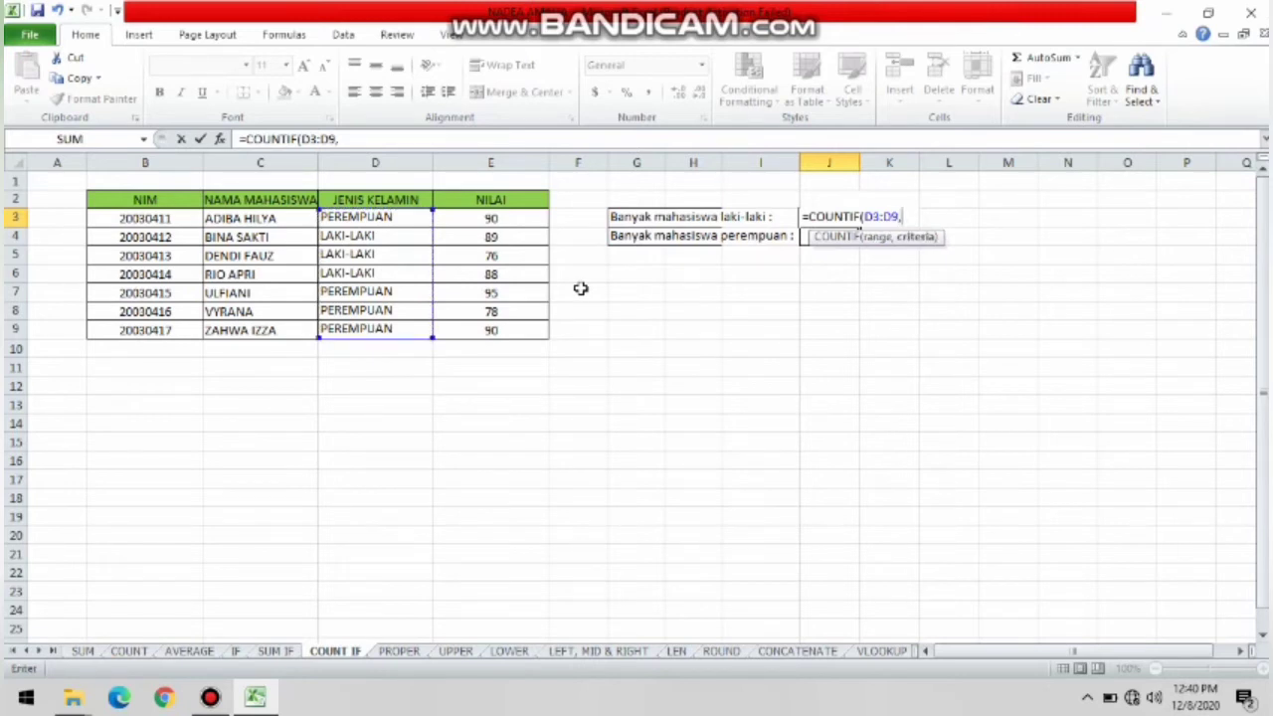
type("\"LAKI-LA")
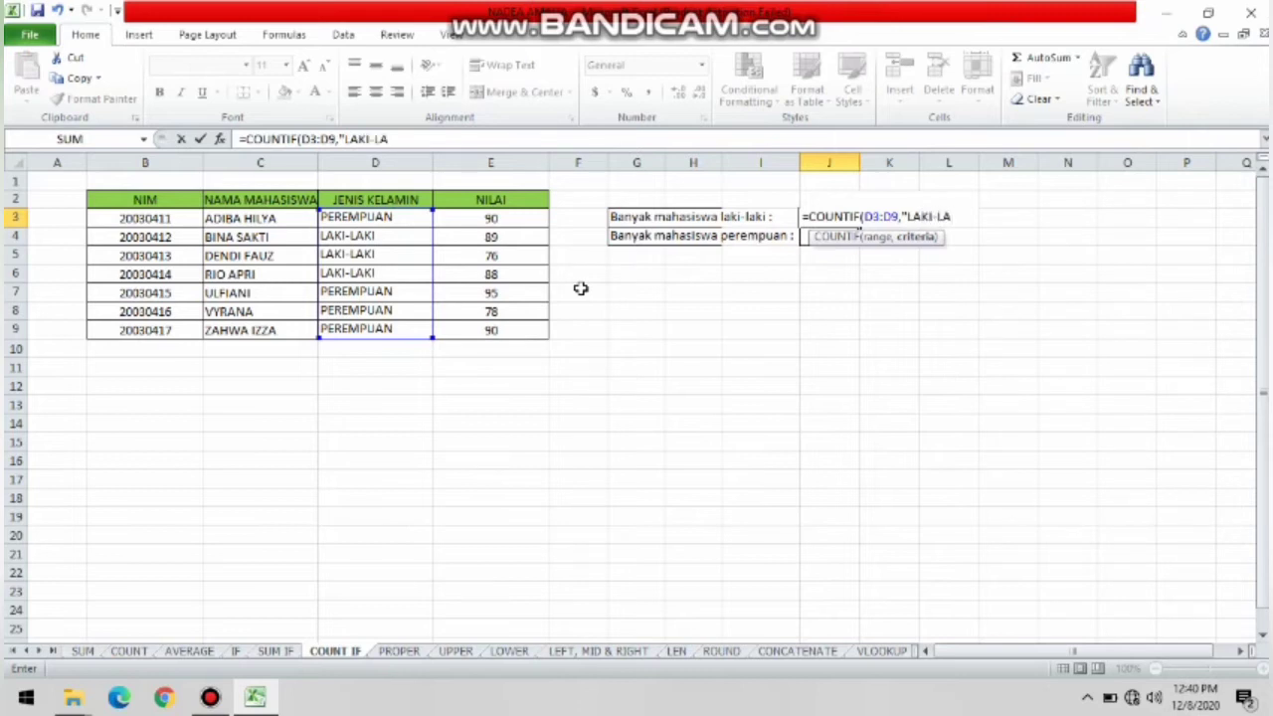
type("KI\"")
key("Return")
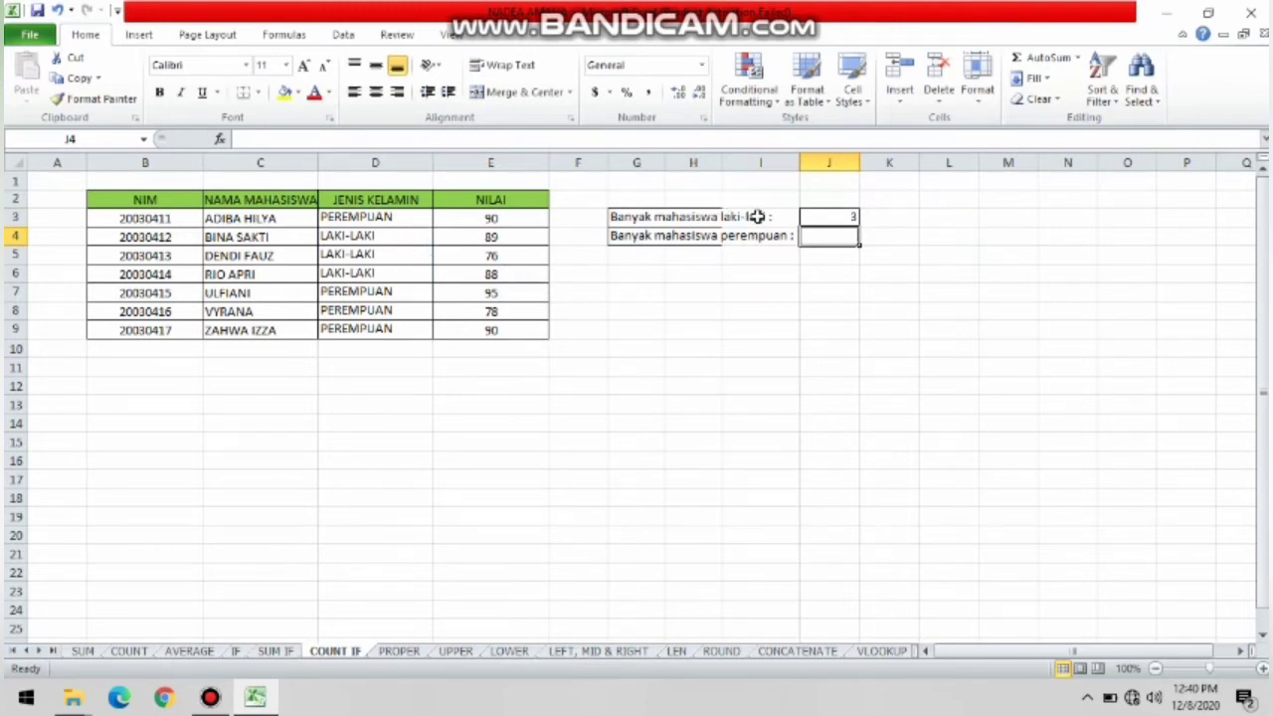
- Enter a COUNTIF formula in J4 beside "Banyak mahasiswa perempuan" that counts "PEREMPUAN" in D3:D9
type("=")
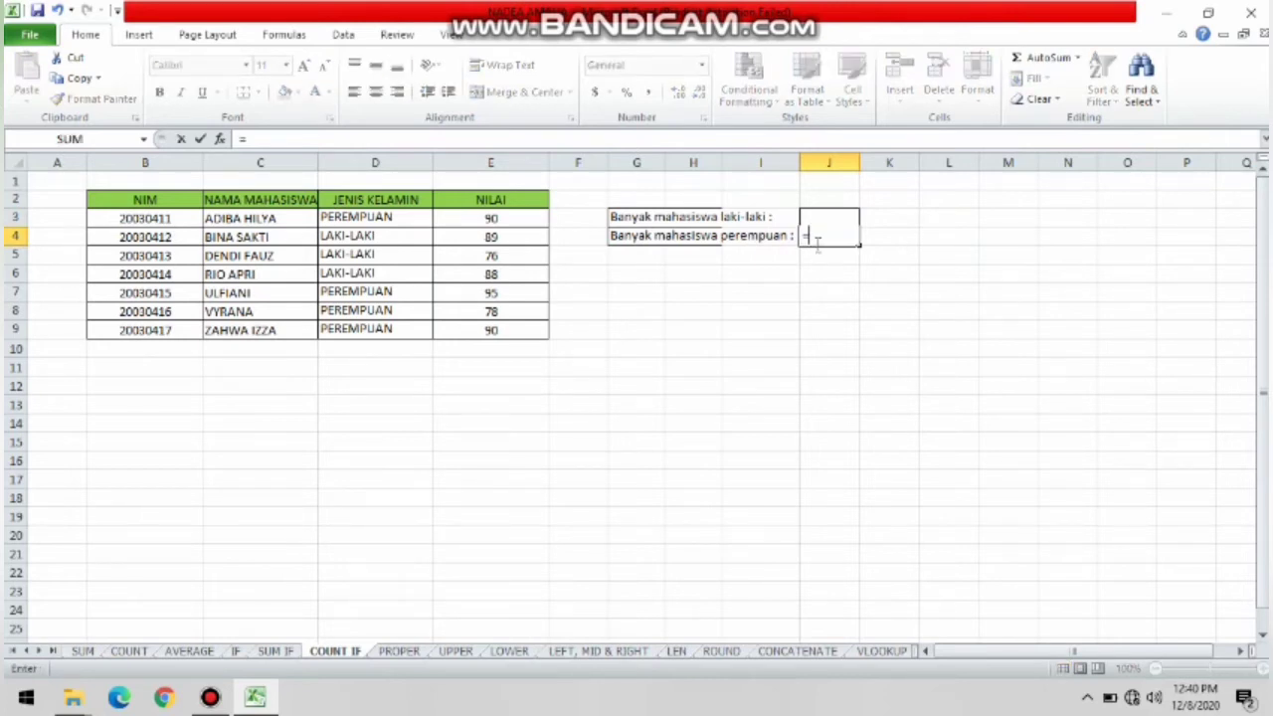
type("C")
type("OU")
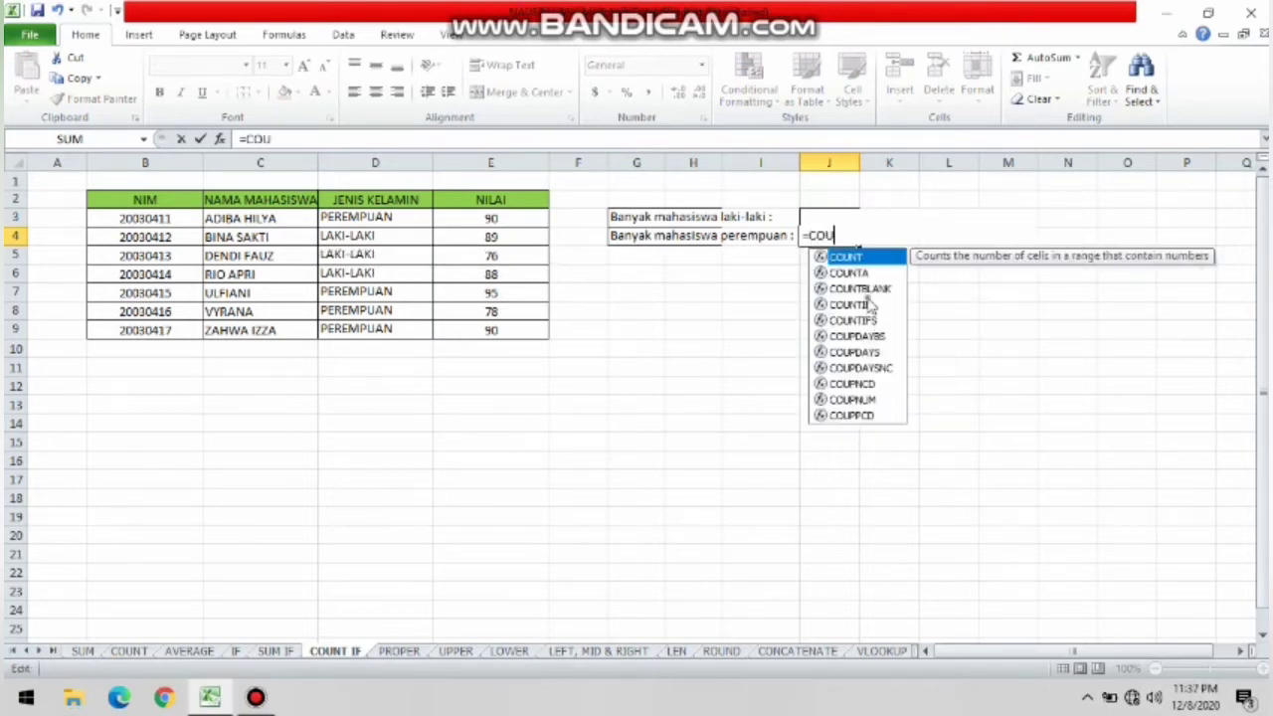
double_click(855, 304)
left_click_drag(394, 221, 395, 330)
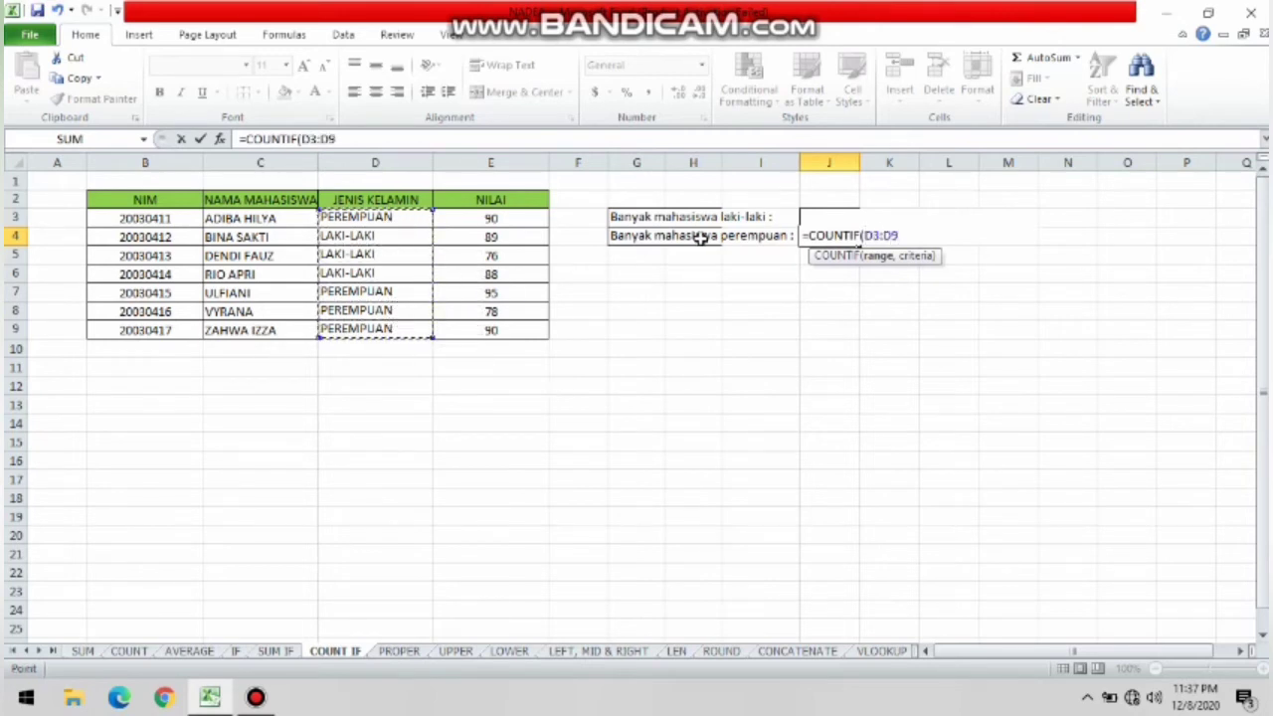
type(",")
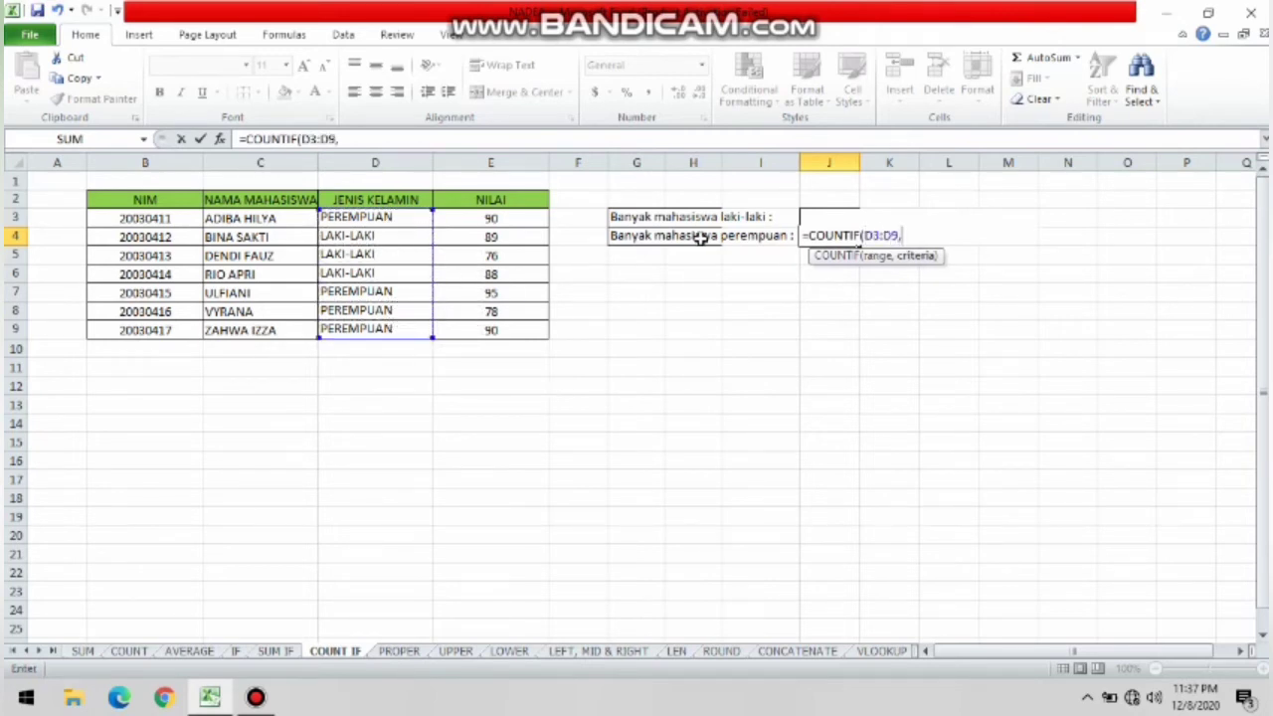
type("\"PEREMPUAN\"")
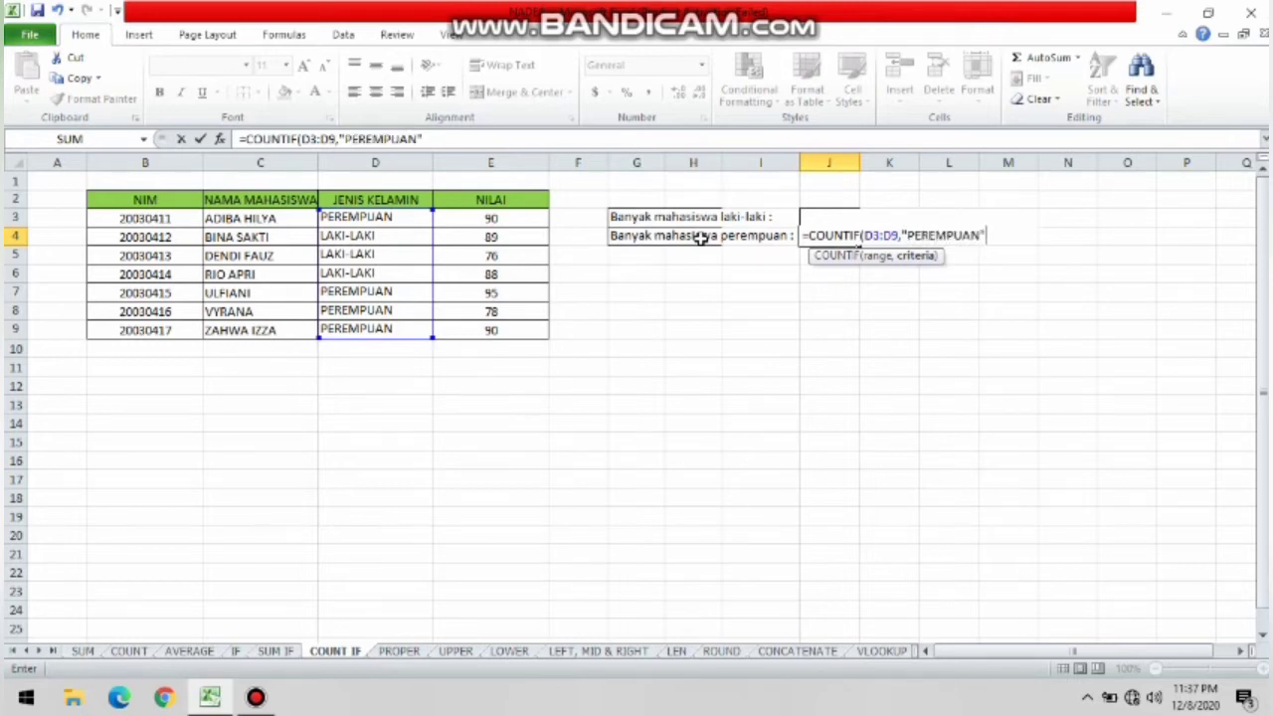
key("Return")
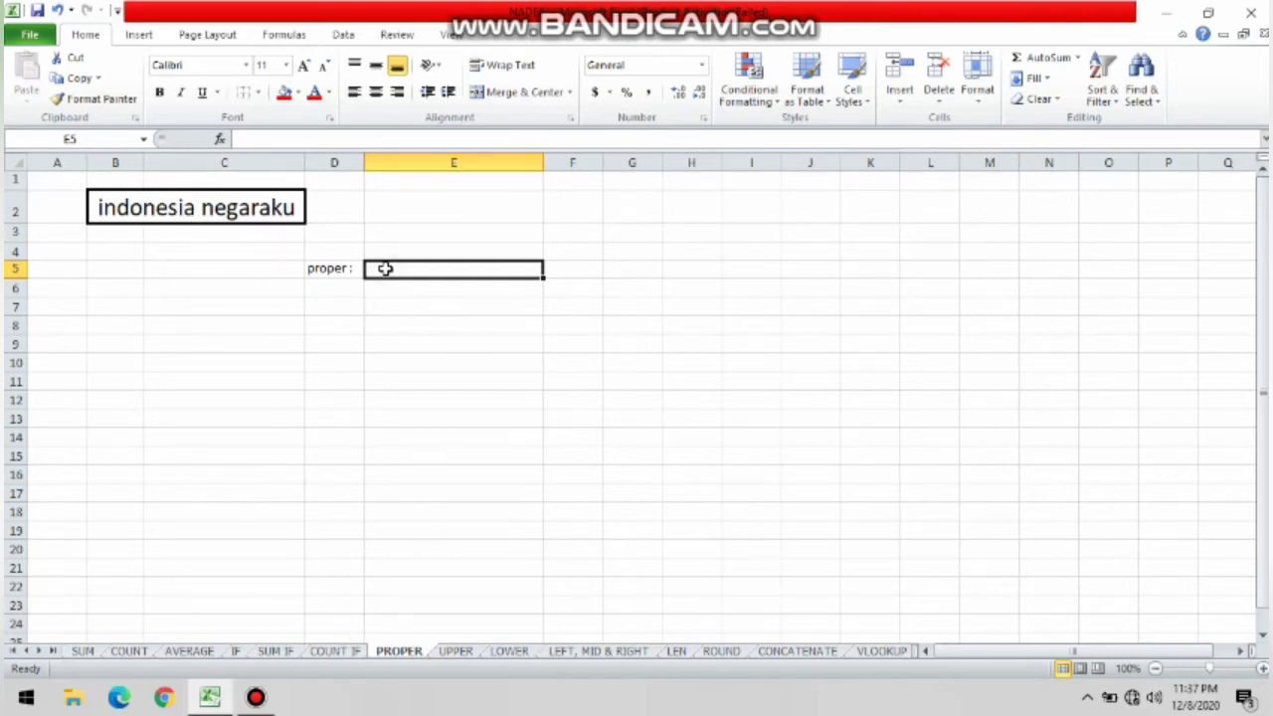
- On the PROPER sheet, enter a PROPER formula in E5 that references the text in B2
type("=P")
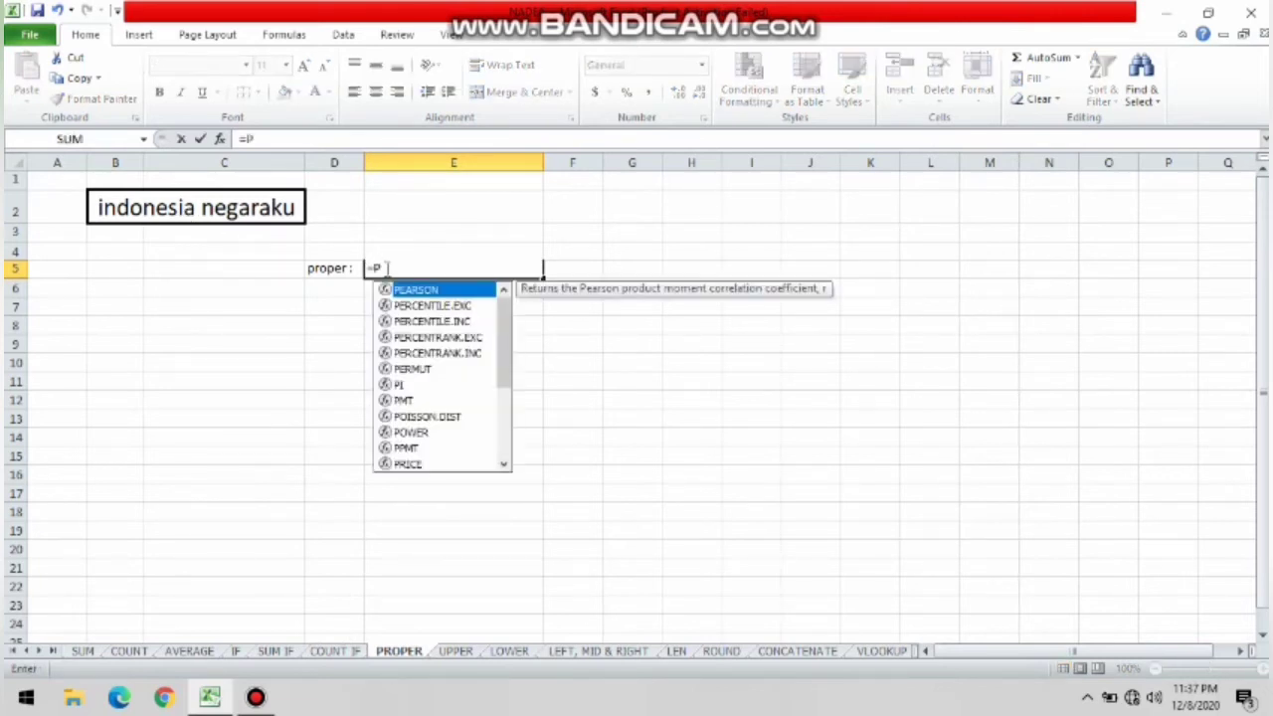
type("R")
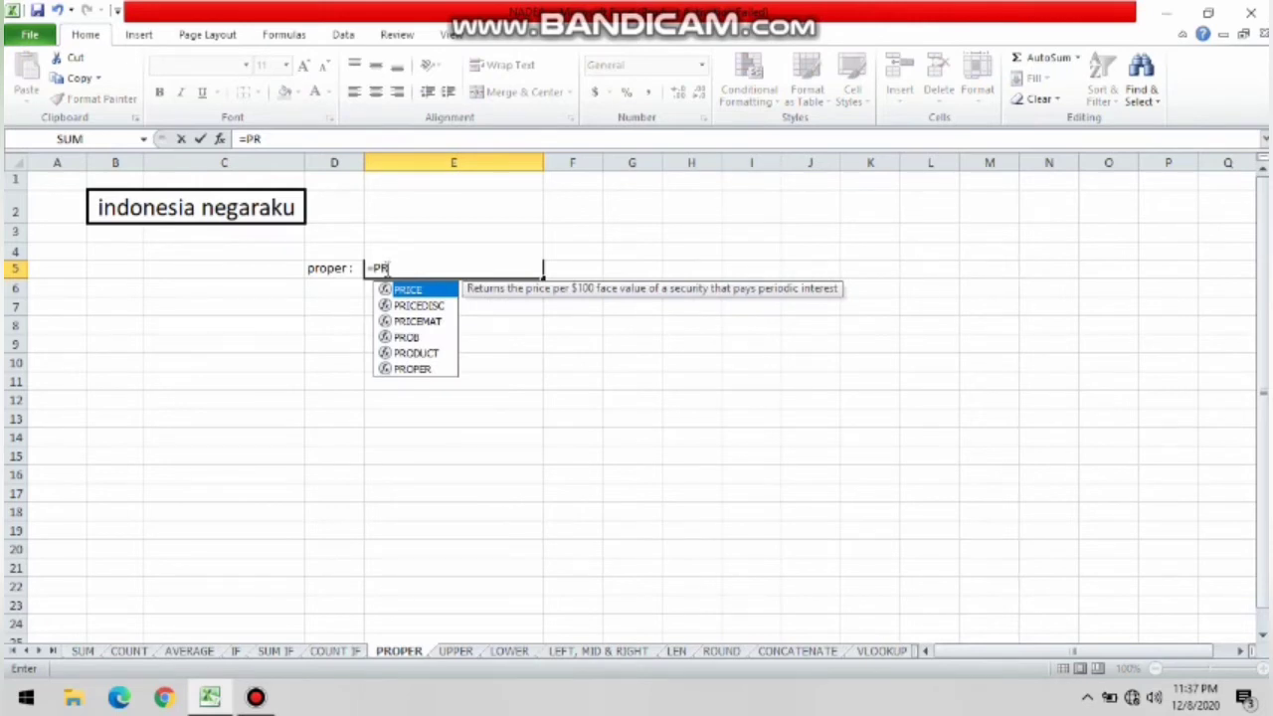
double_click(412, 369)
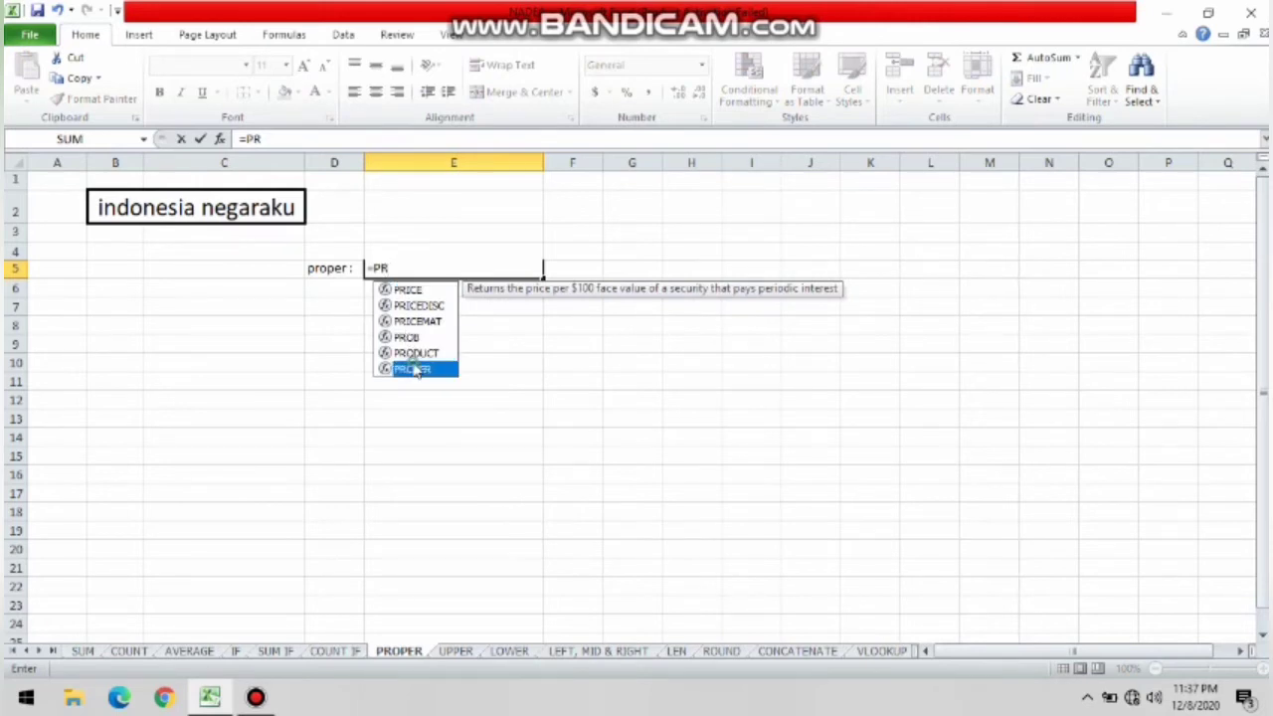
left_click(206, 196)
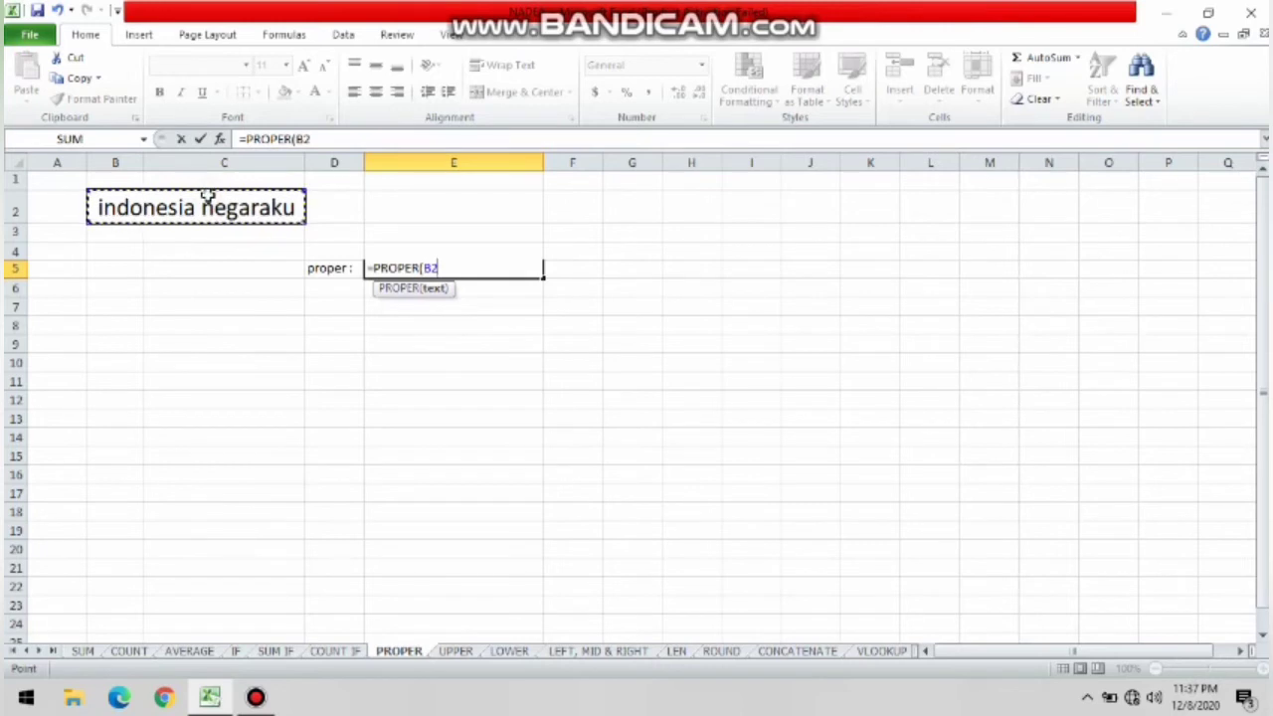
key("Return")
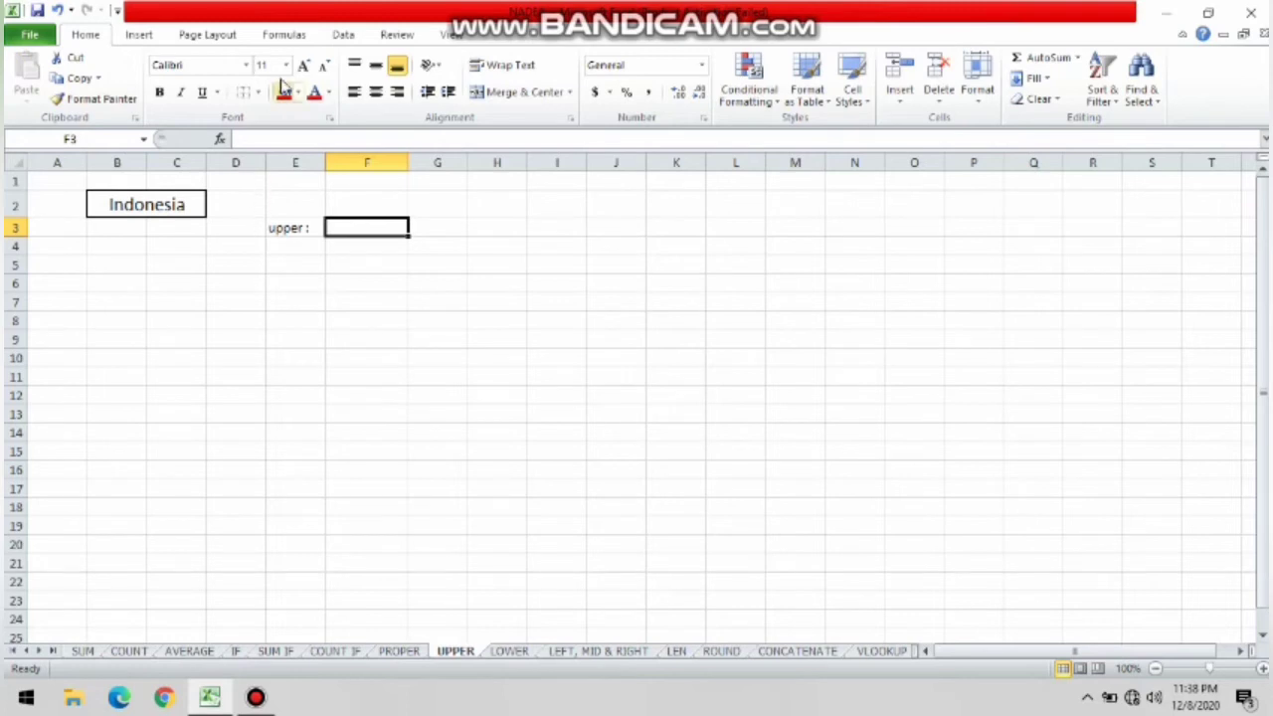
- On the UPPER sheet, enter an UPPER formula in F3 that references the text in B2
type("=")
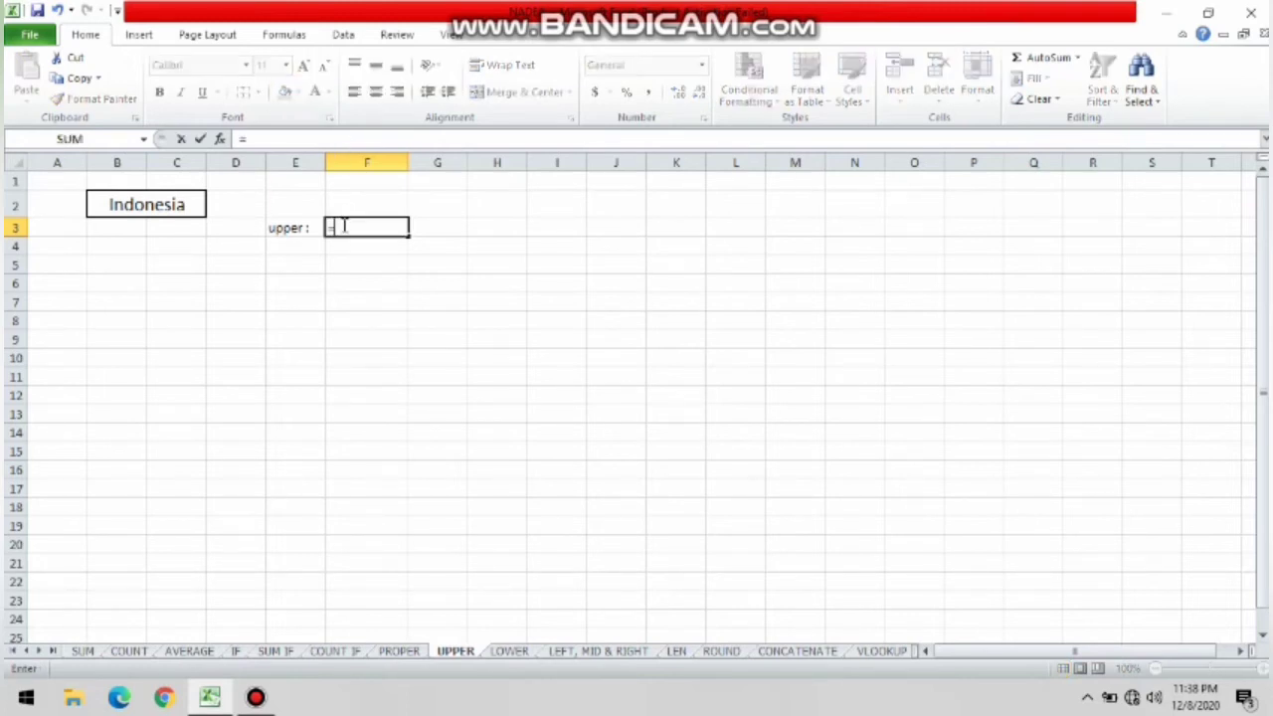
type("UPP")
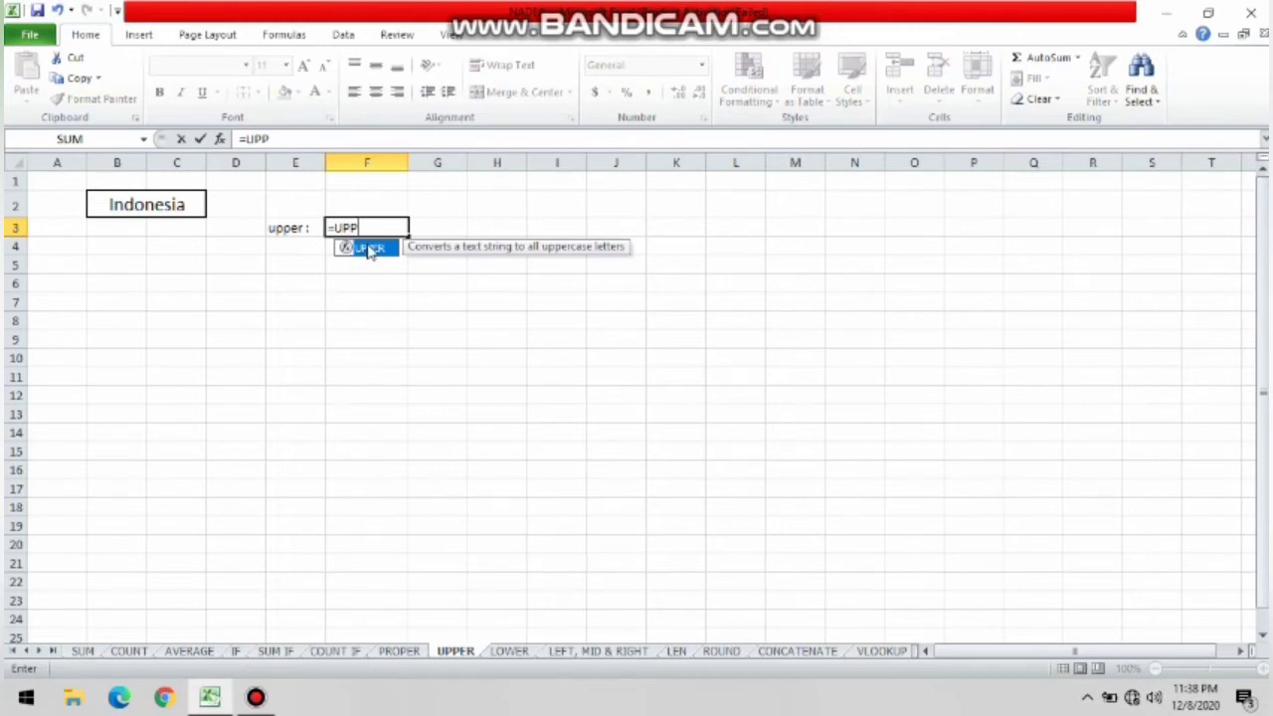
double_click(368, 249)
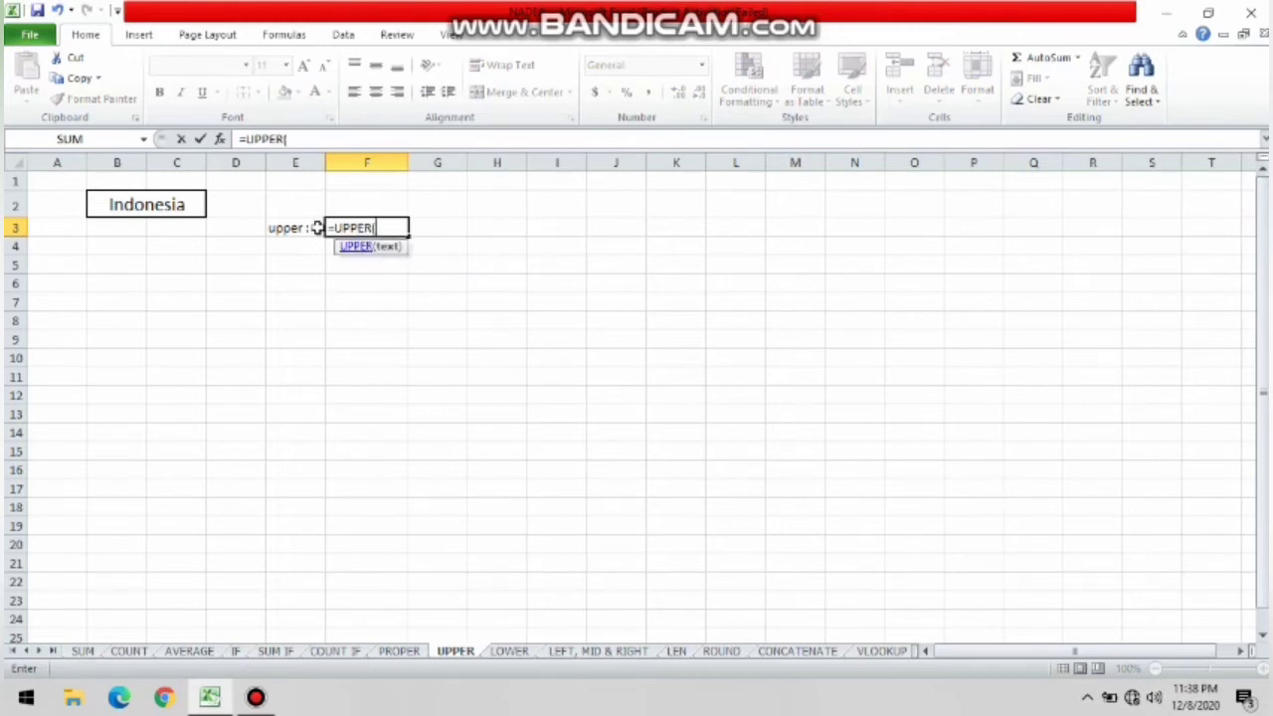
left_click(177, 206)
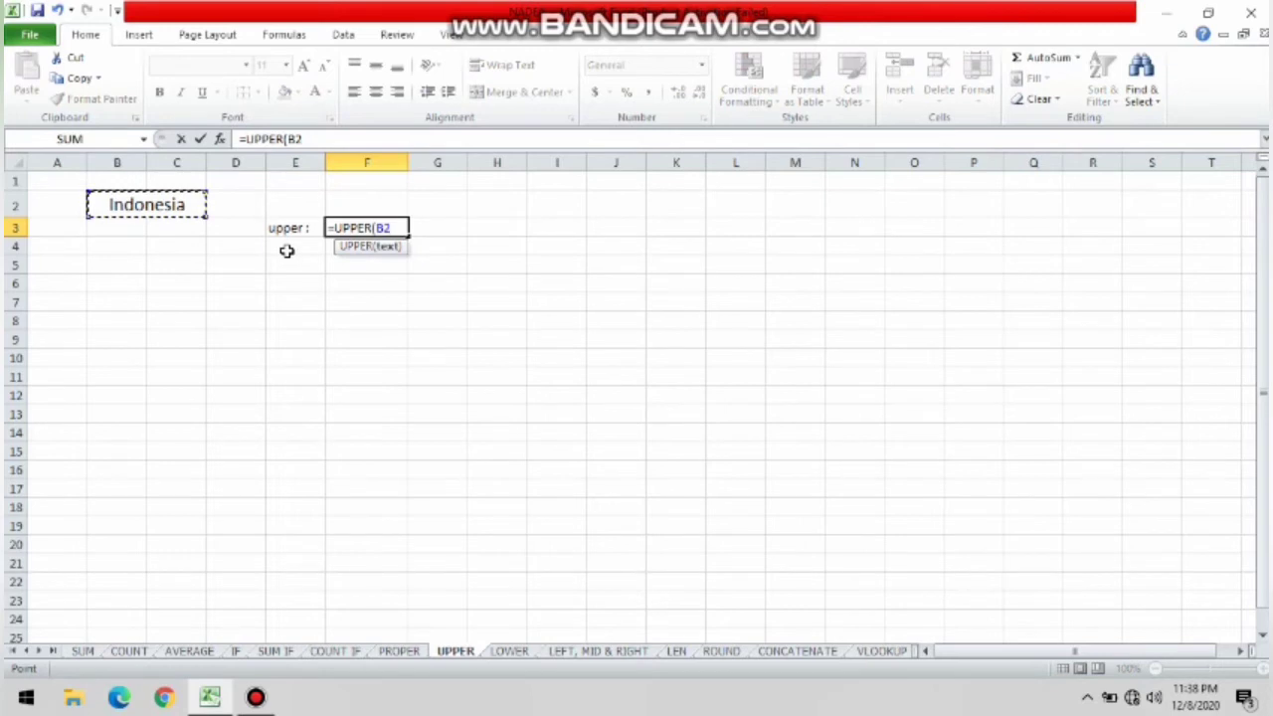
key("Return")
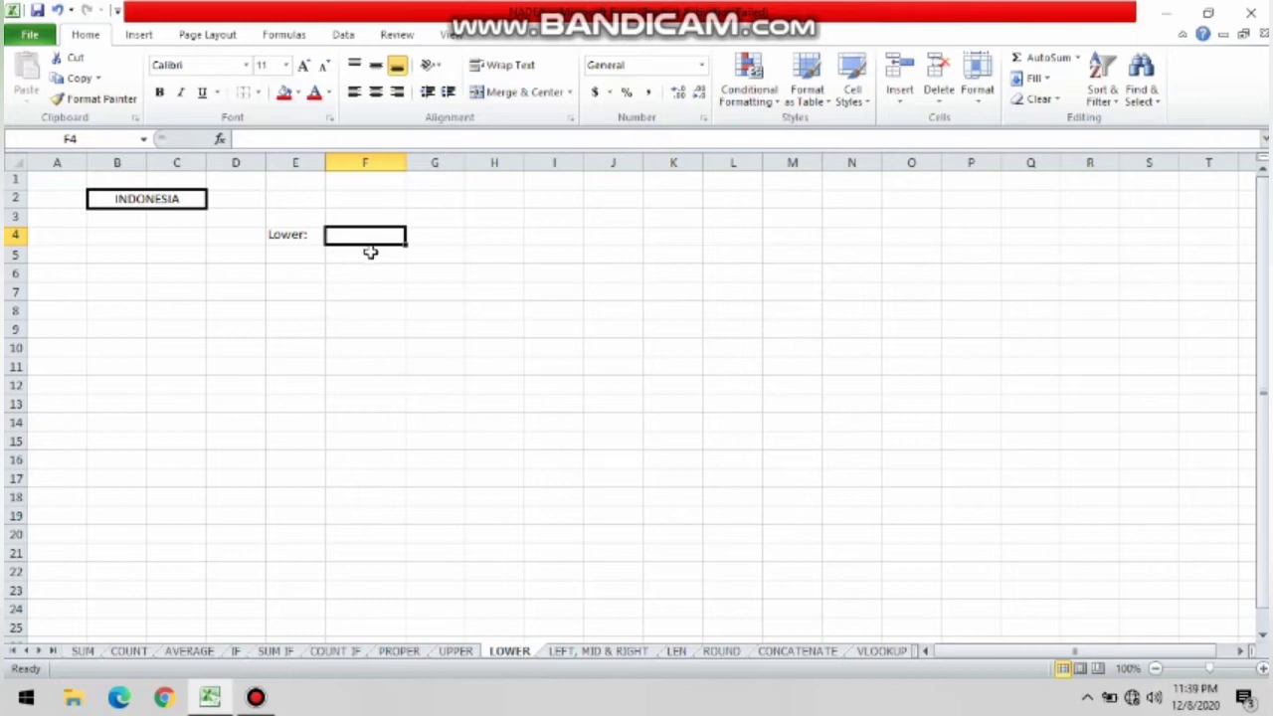
- On the LOWER sheet, enter a LOWER formula in F4 that references the text in B2
type("=;")
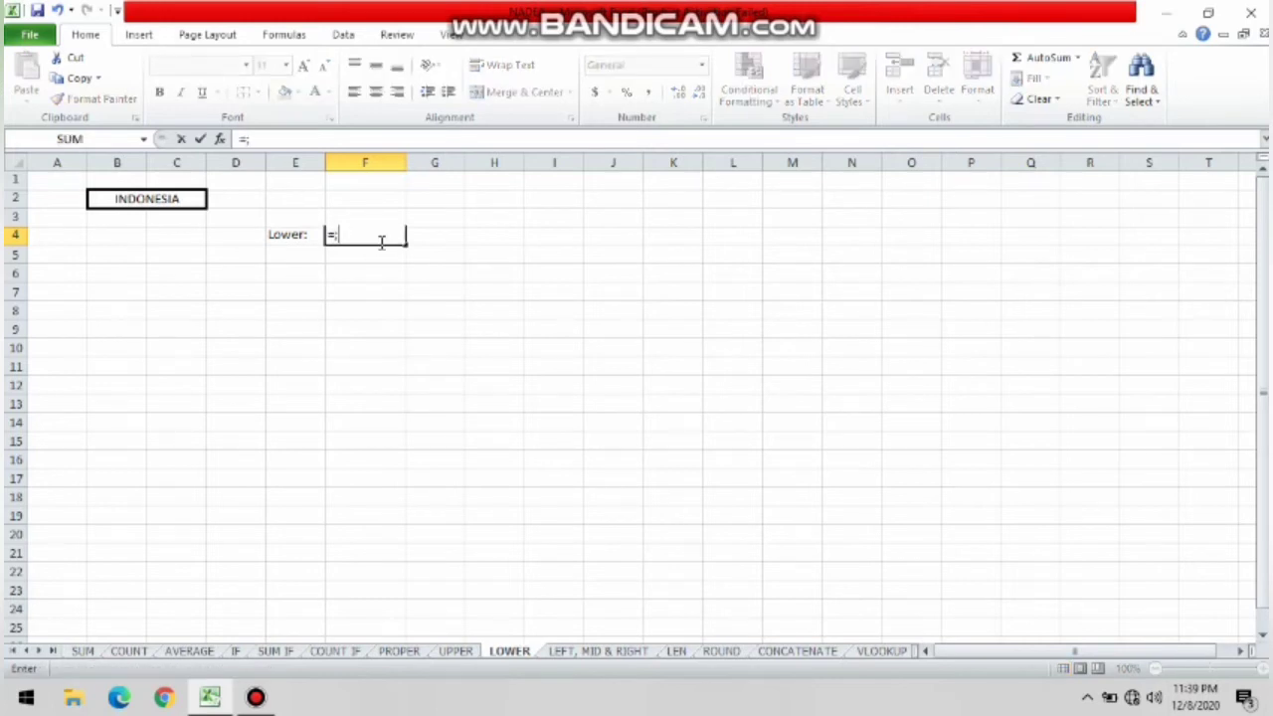
key("BackSpace")
type("L")
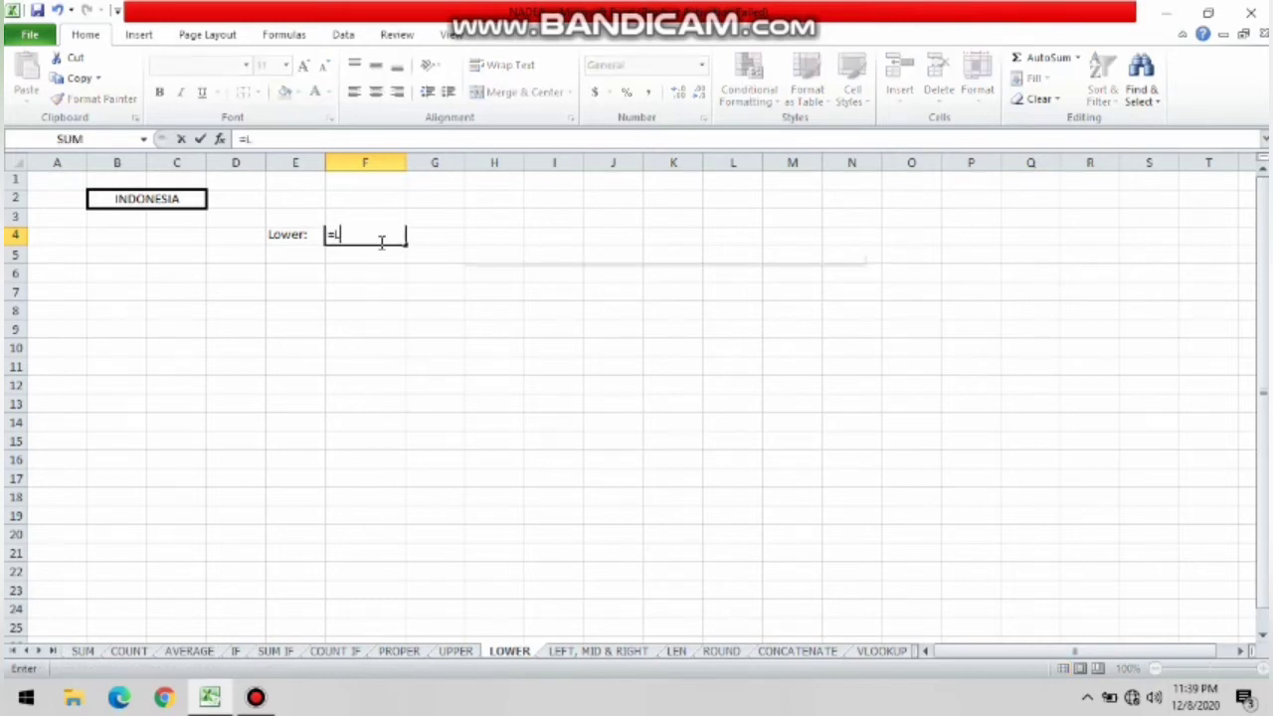
type("OWE")
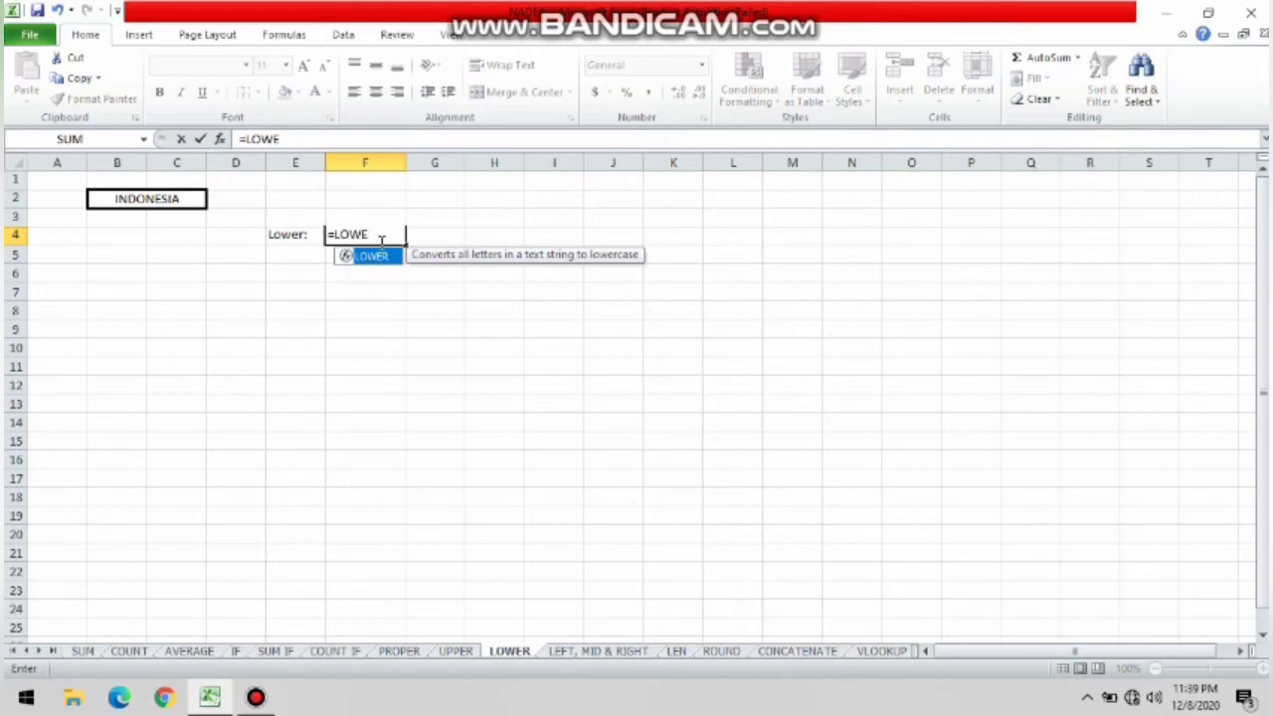
double_click(386, 260)
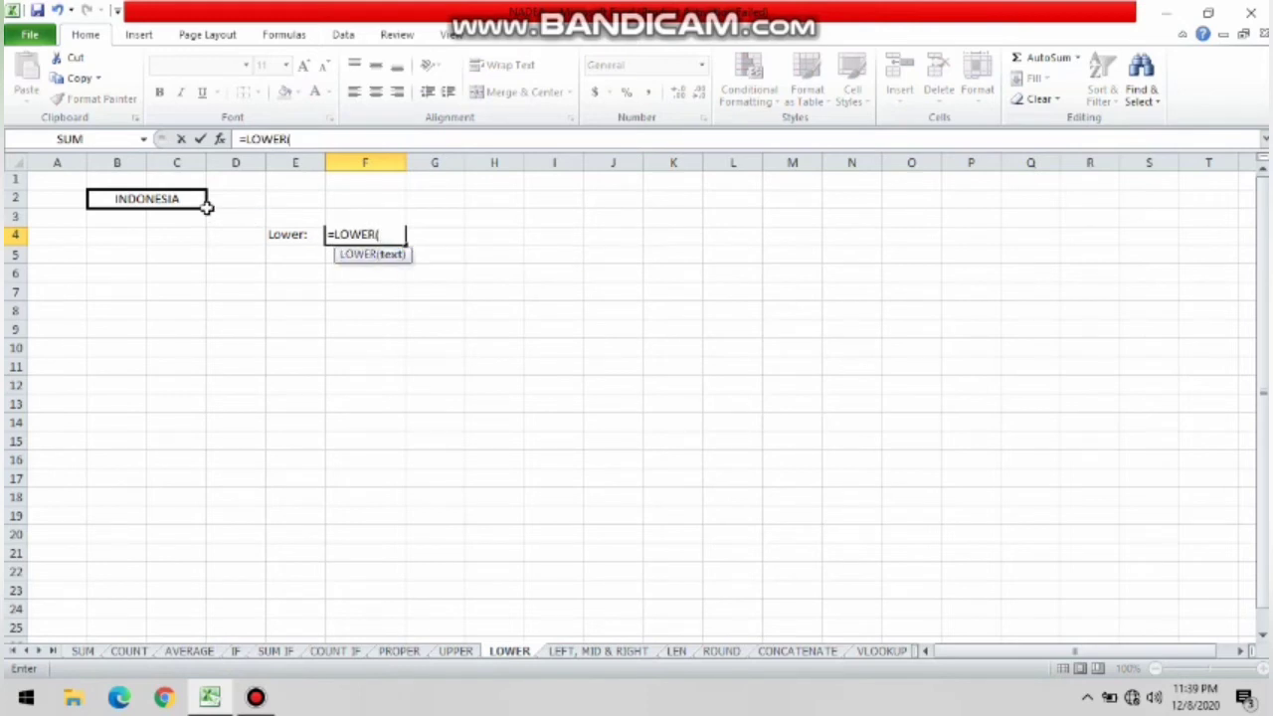
left_click(158, 202)
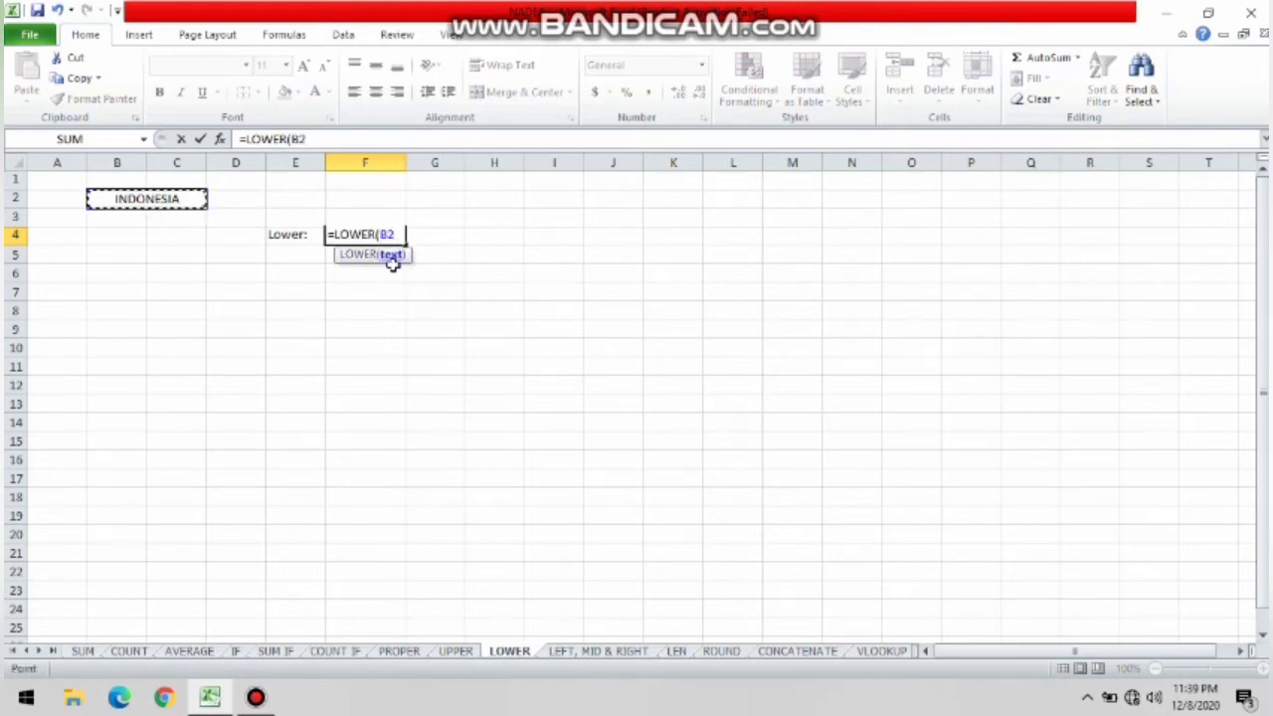
key("Return")
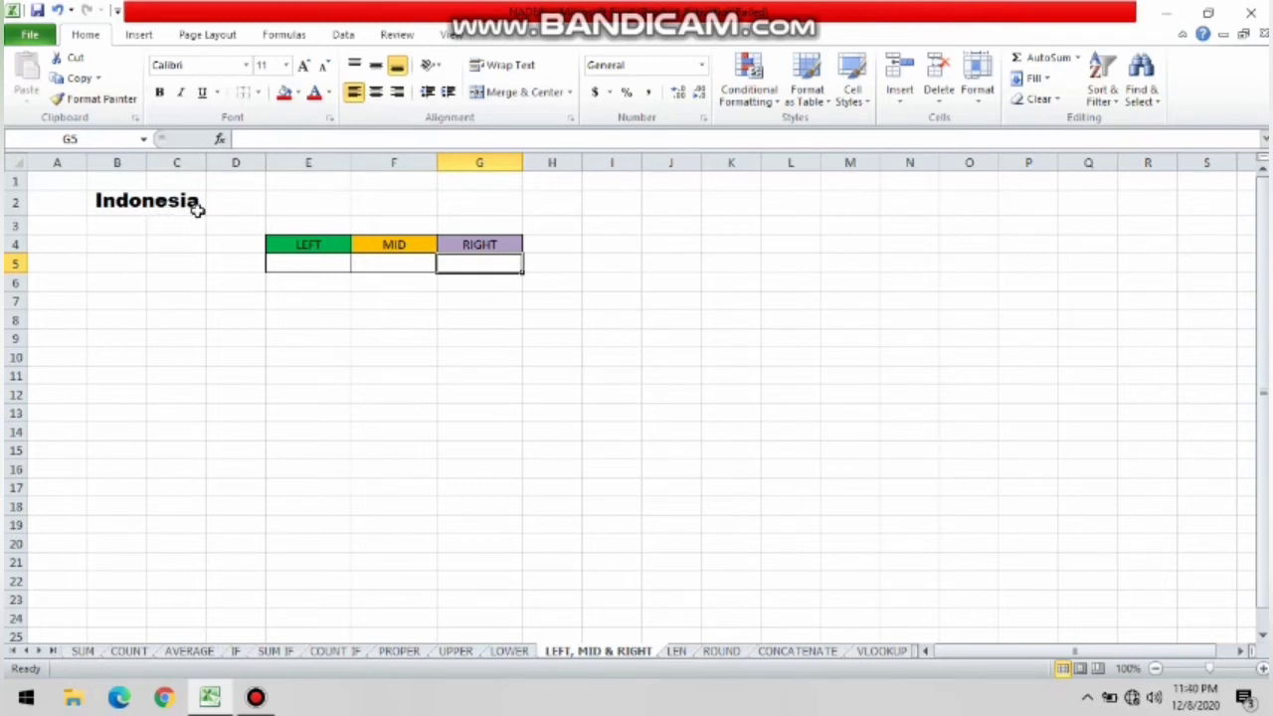
- On the LEFT, MID & RIGHT sheet, enter a LEFT formula in E5 that extracts the first 3 characters of B2
left_click(305, 265)
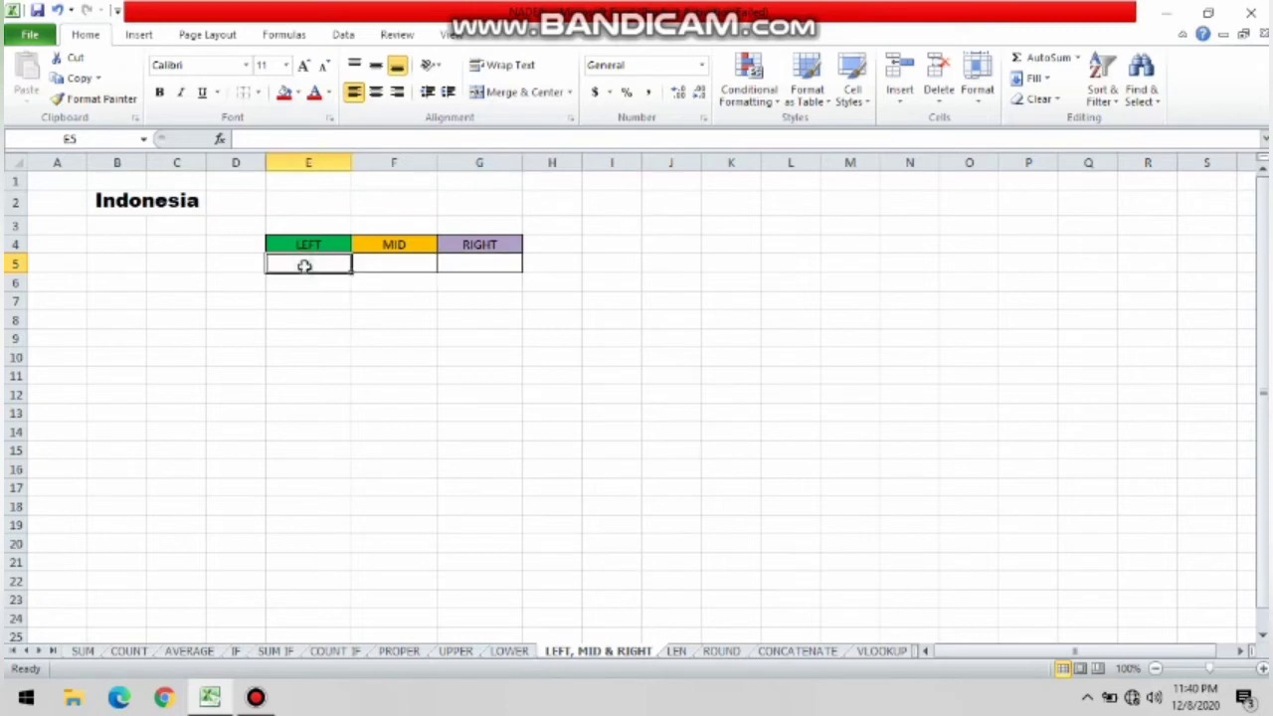
type("=L")
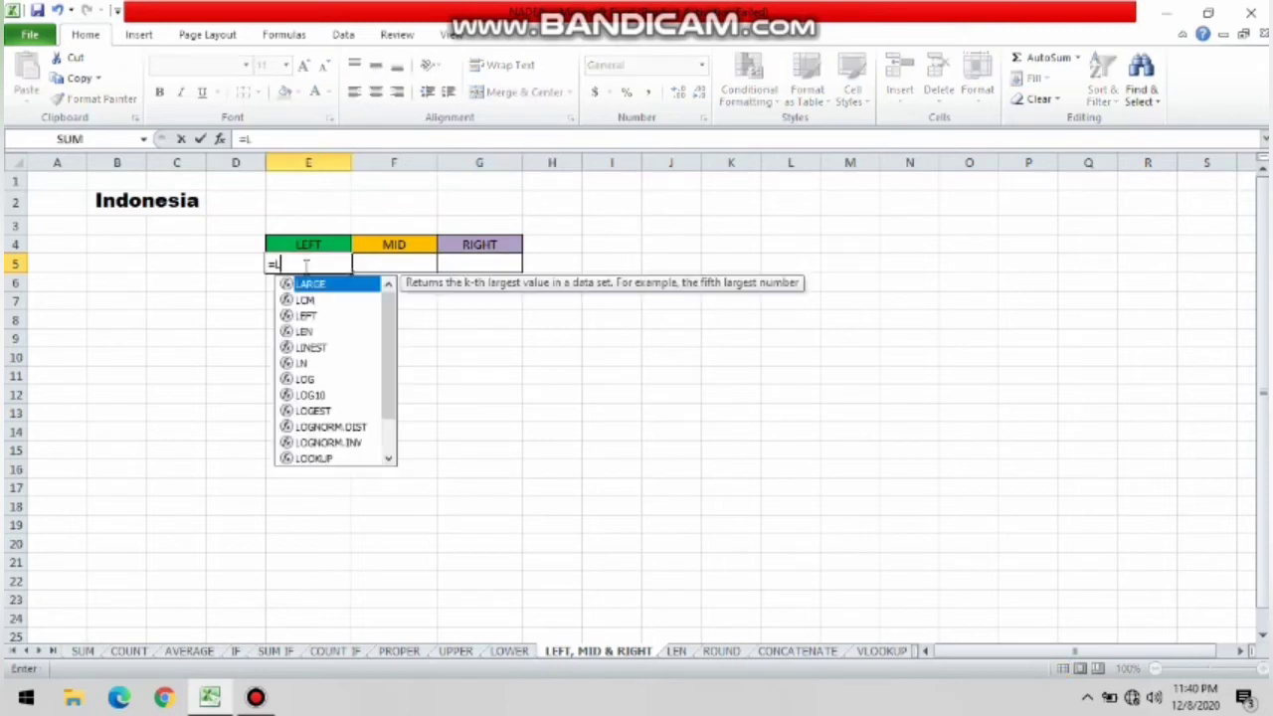
type("E")
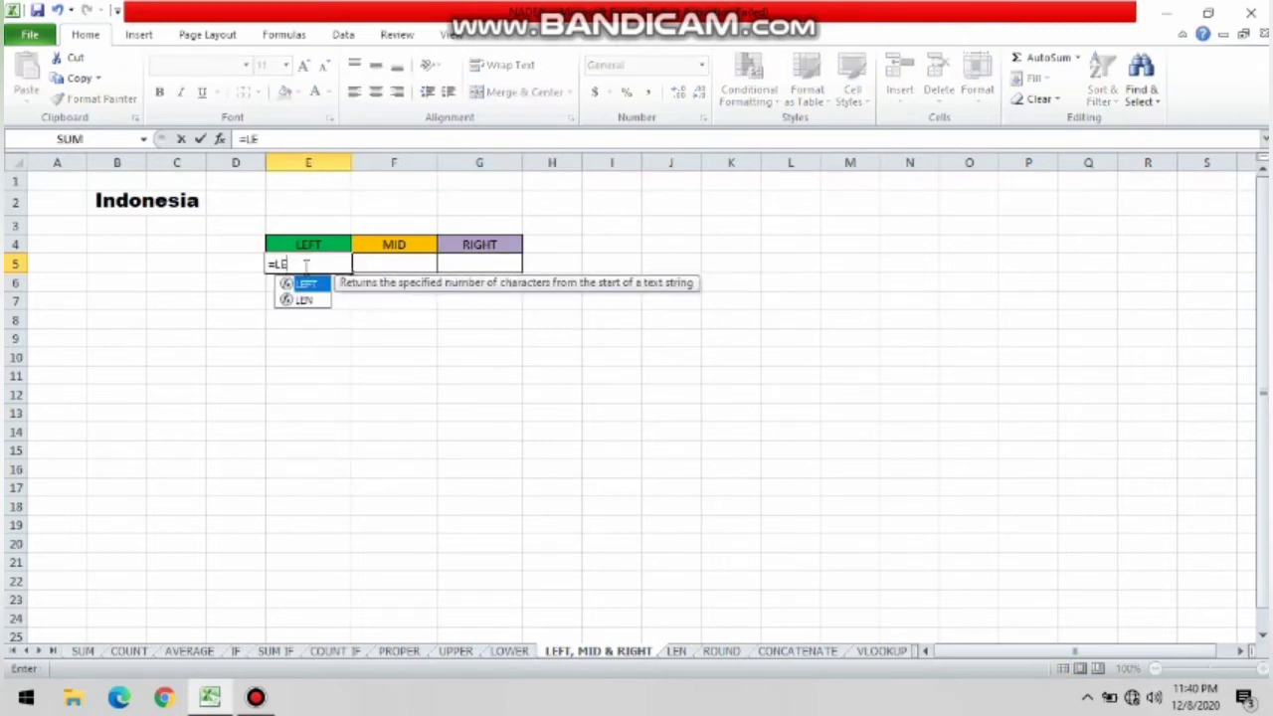
double_click(298, 284)
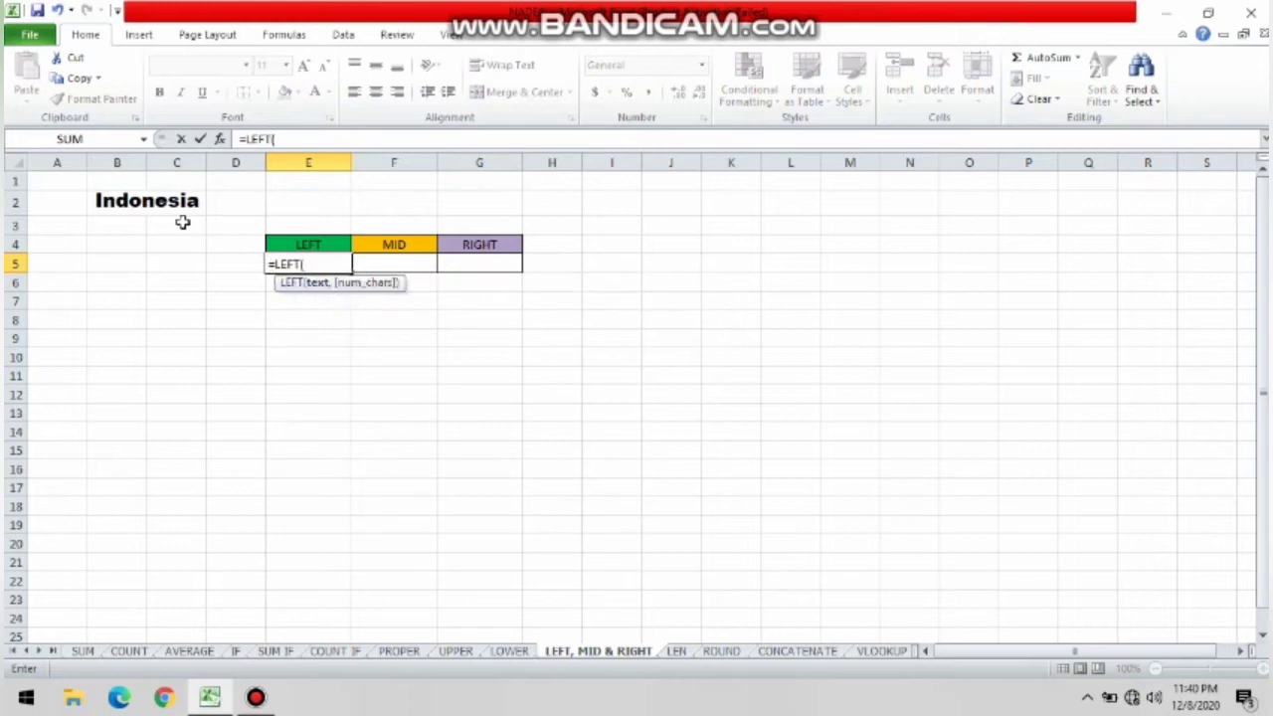
left_click(133, 204)
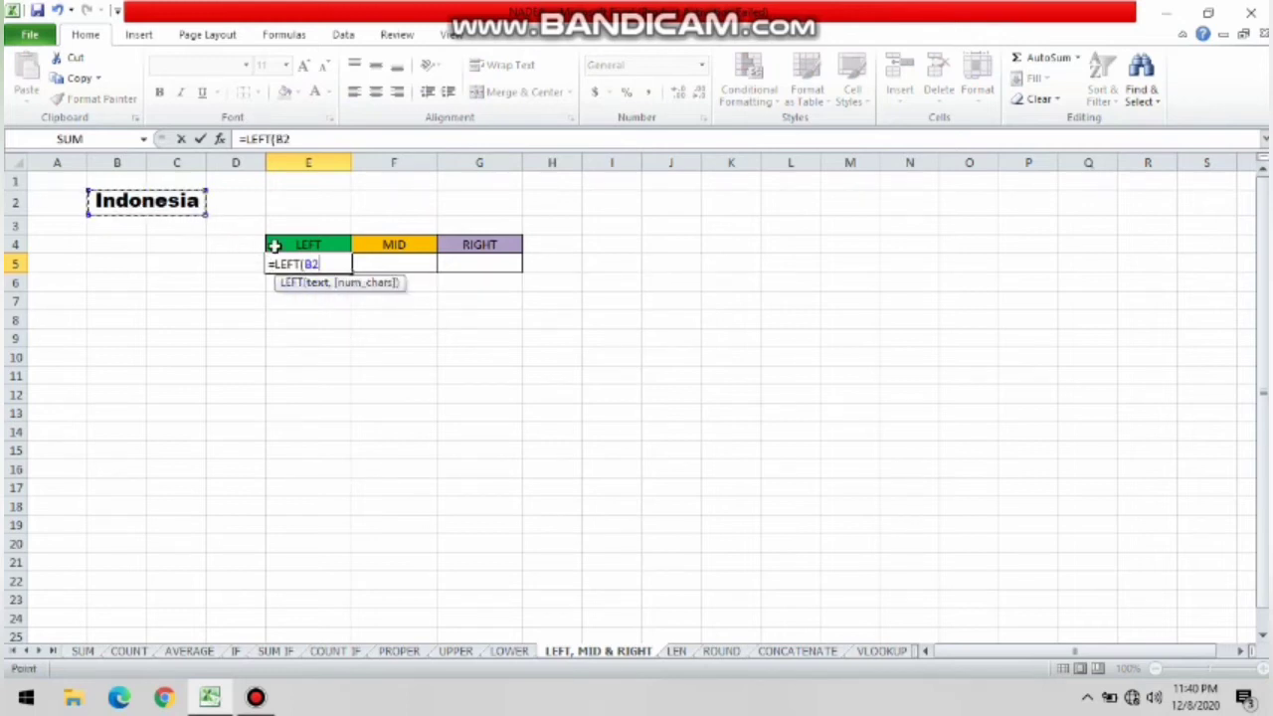
type(",")
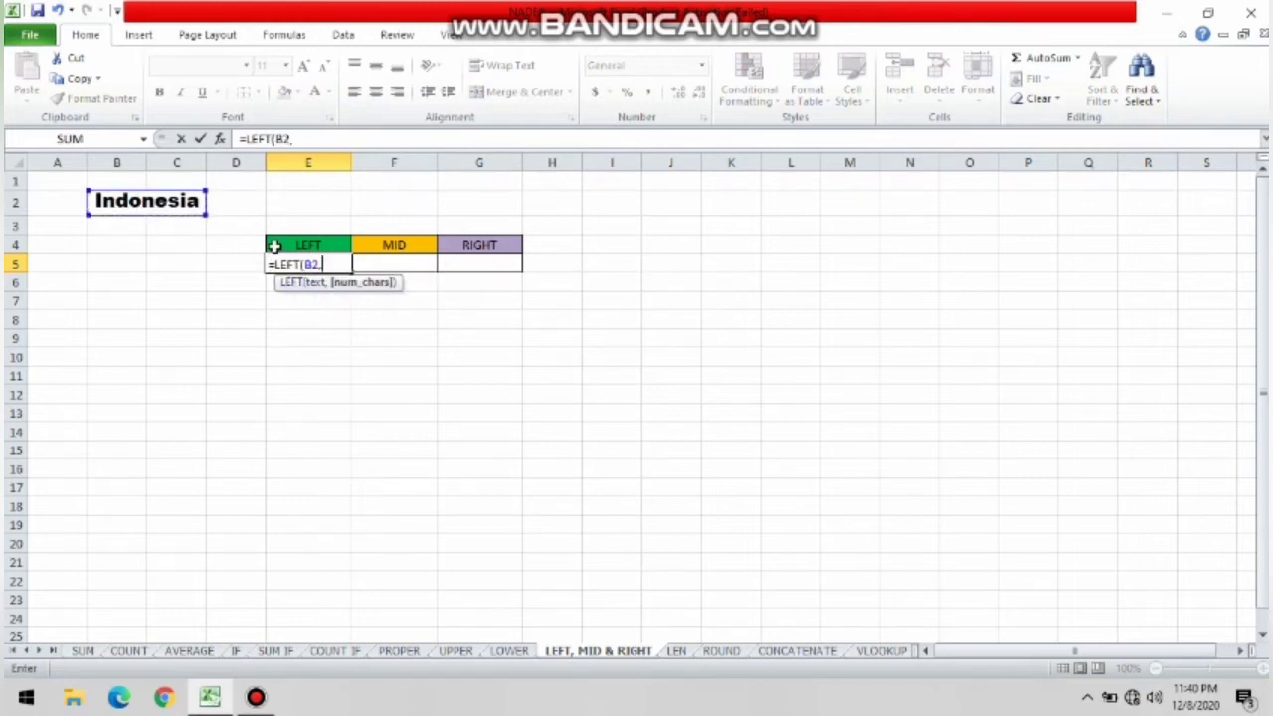
type("3")
key("Return")
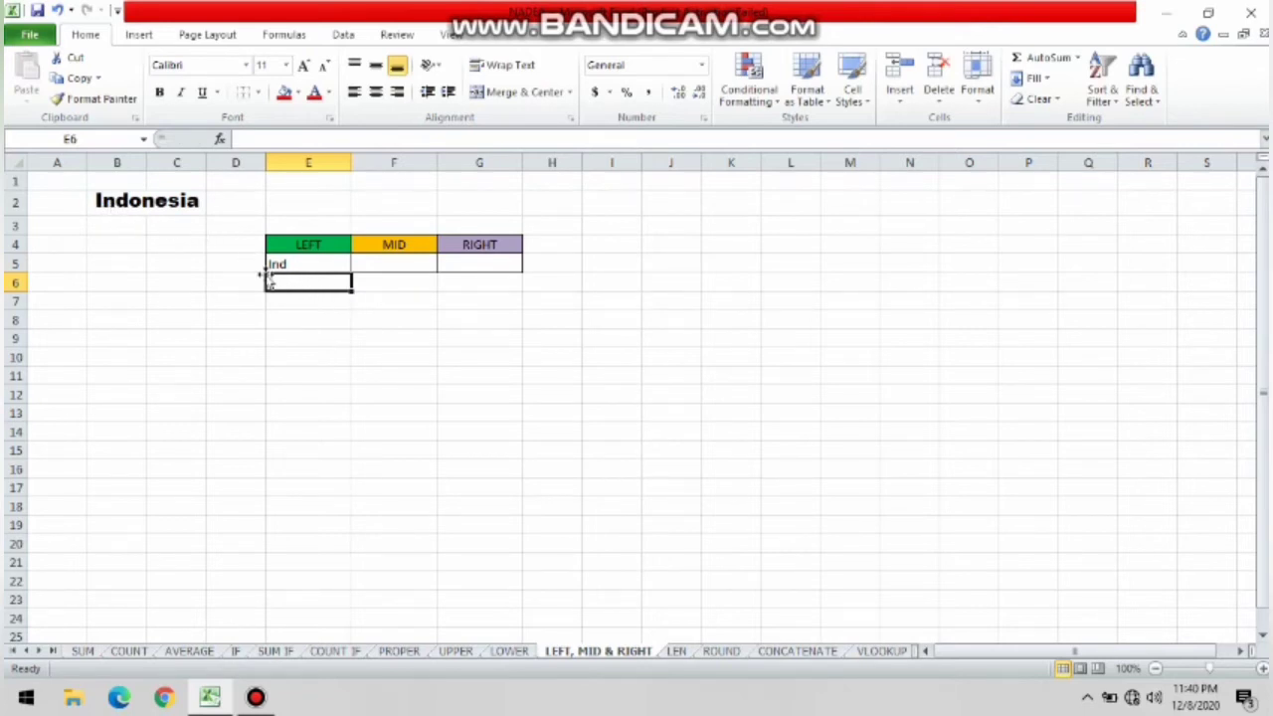
- Enter a MID formula in F5 that extracts 3 characters from B2 starting at character 4
left_click(378, 266)
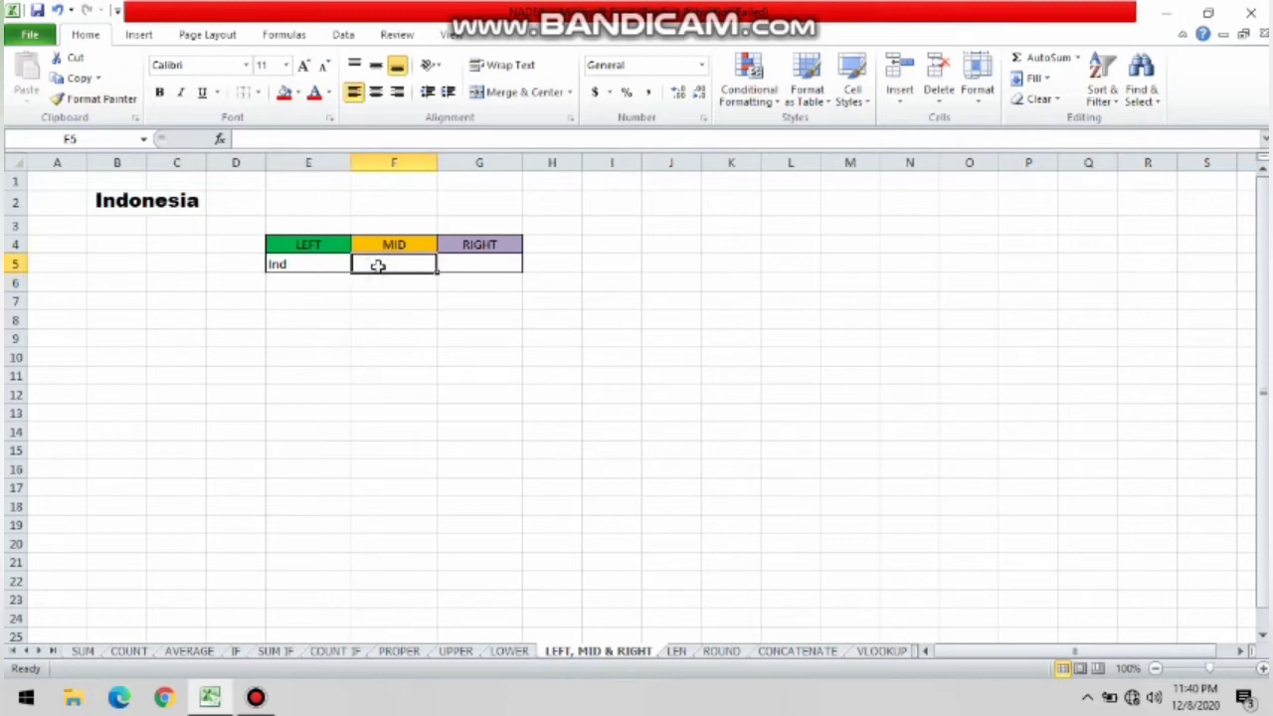
type("=")
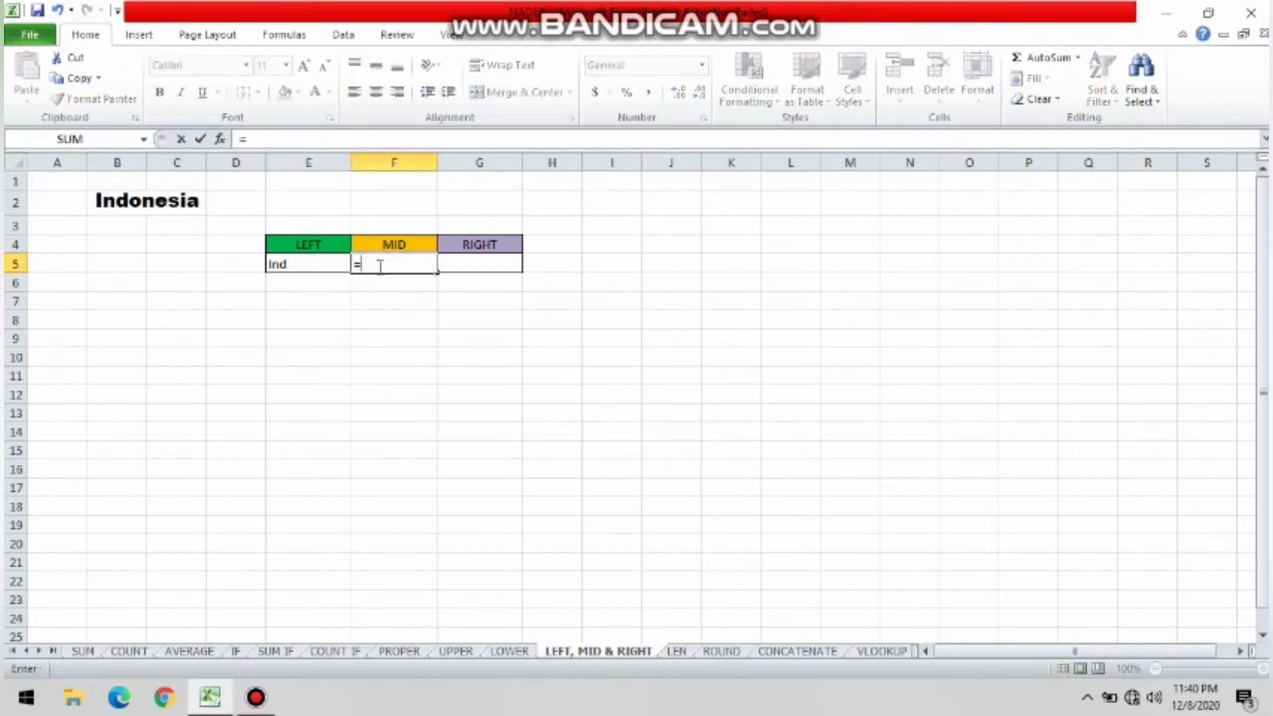
type("MID")
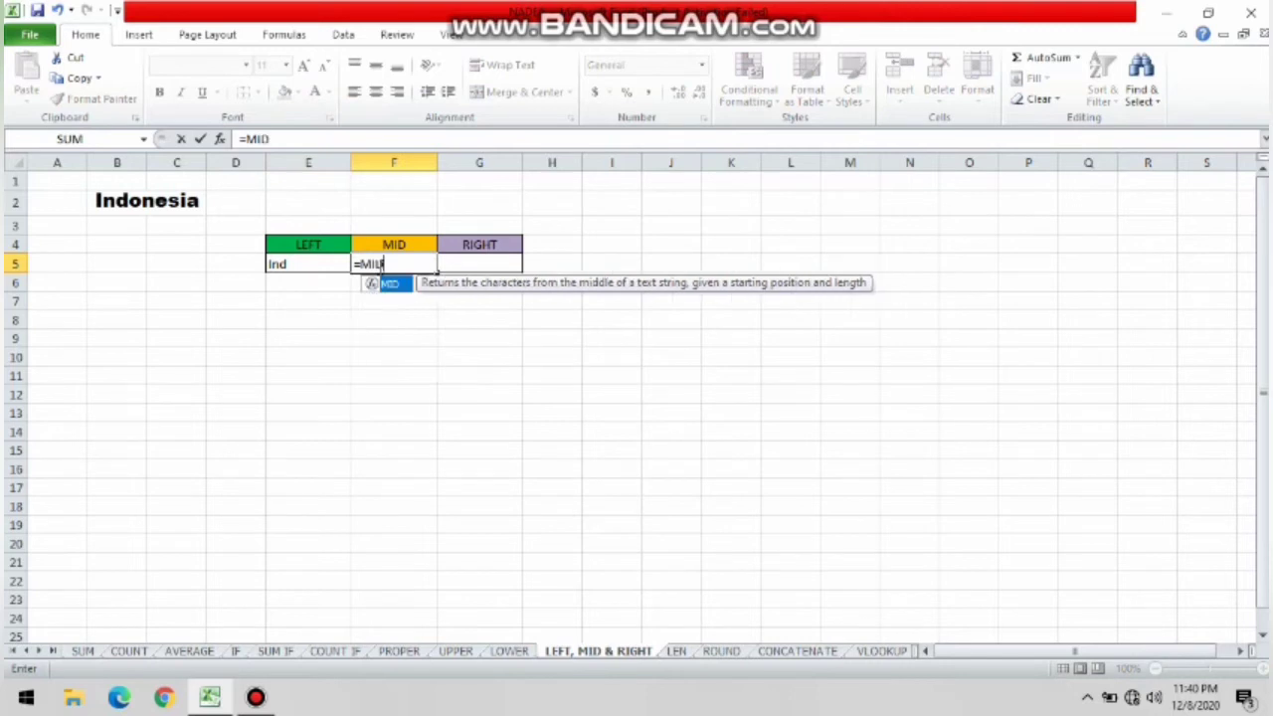
double_click(390, 284)
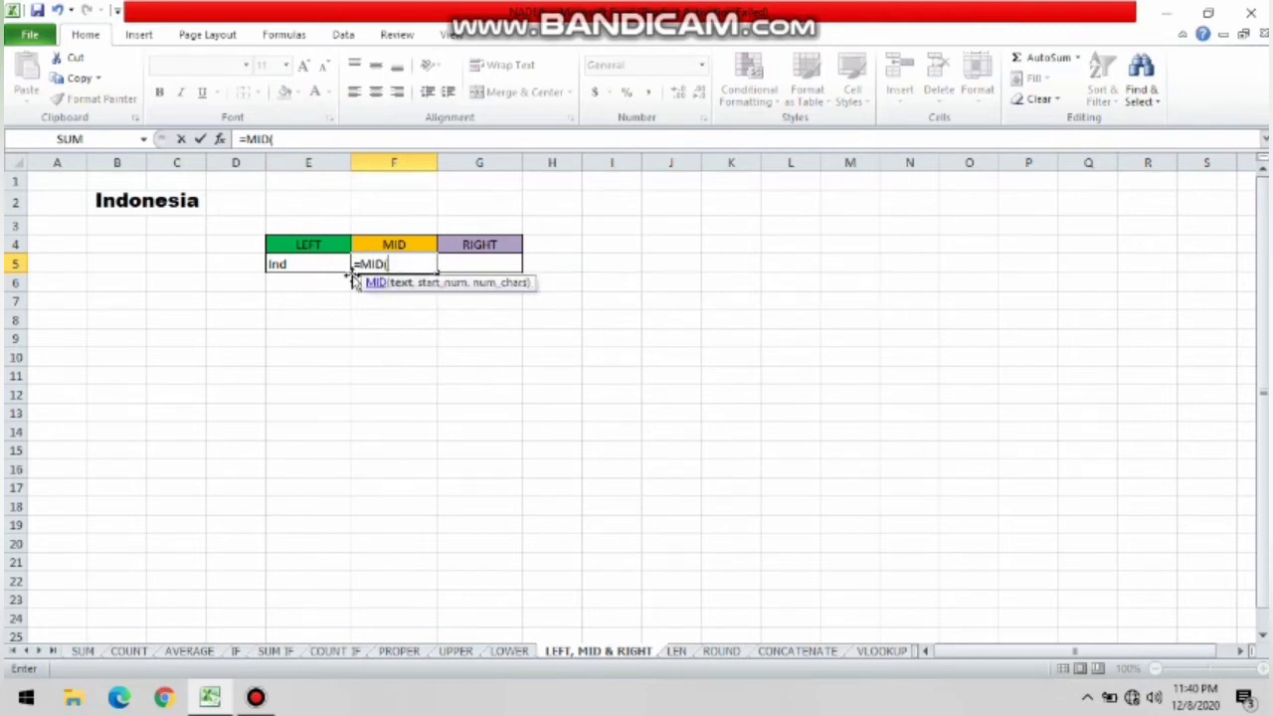
left_click(149, 203)
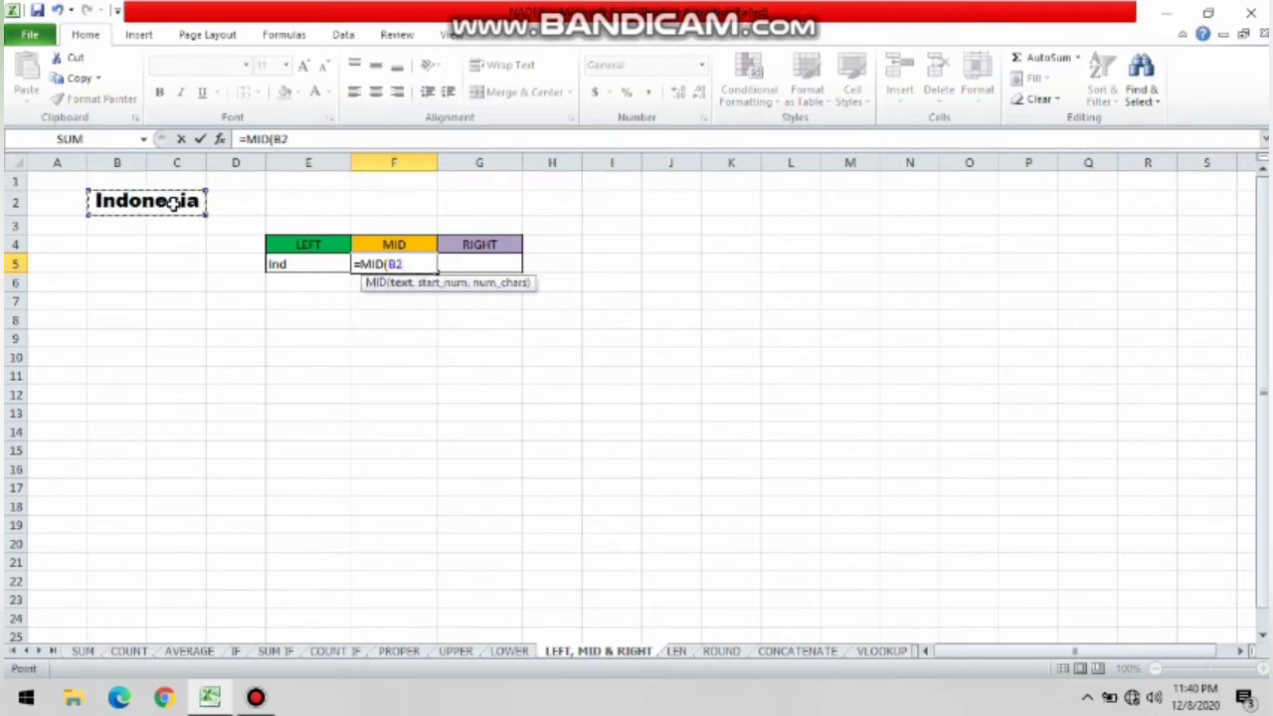
type(",")
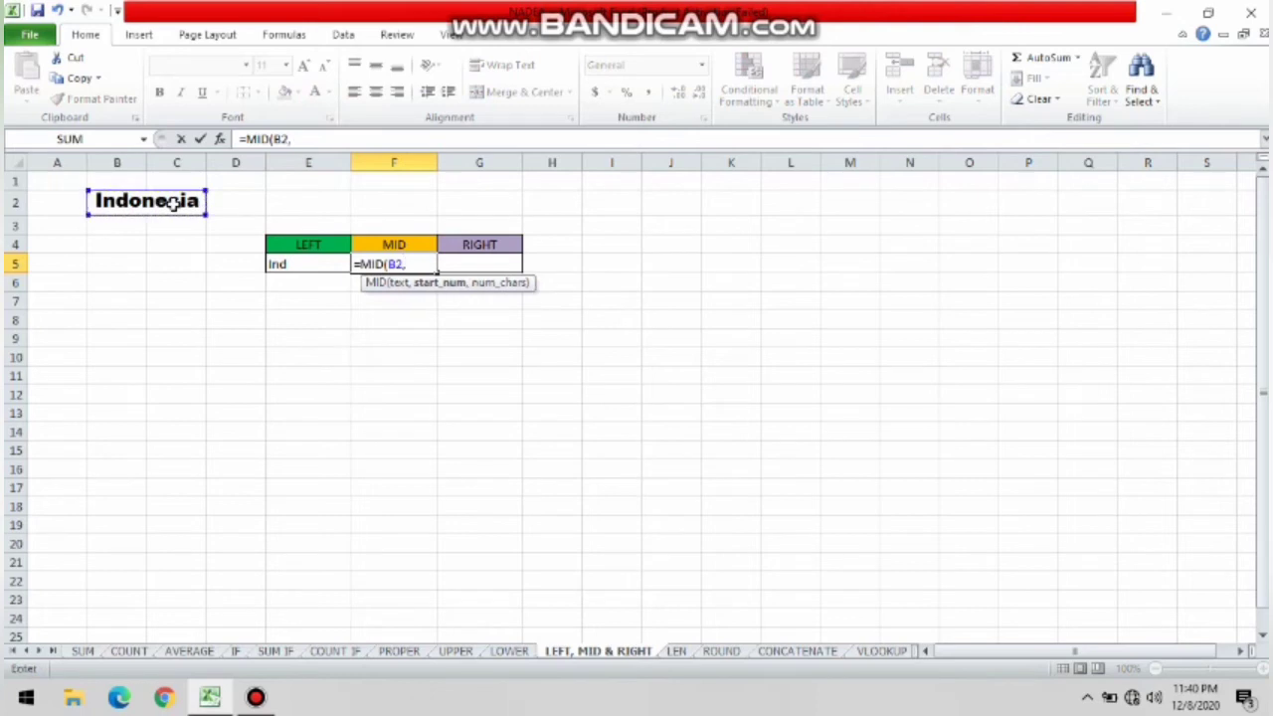
type("4")
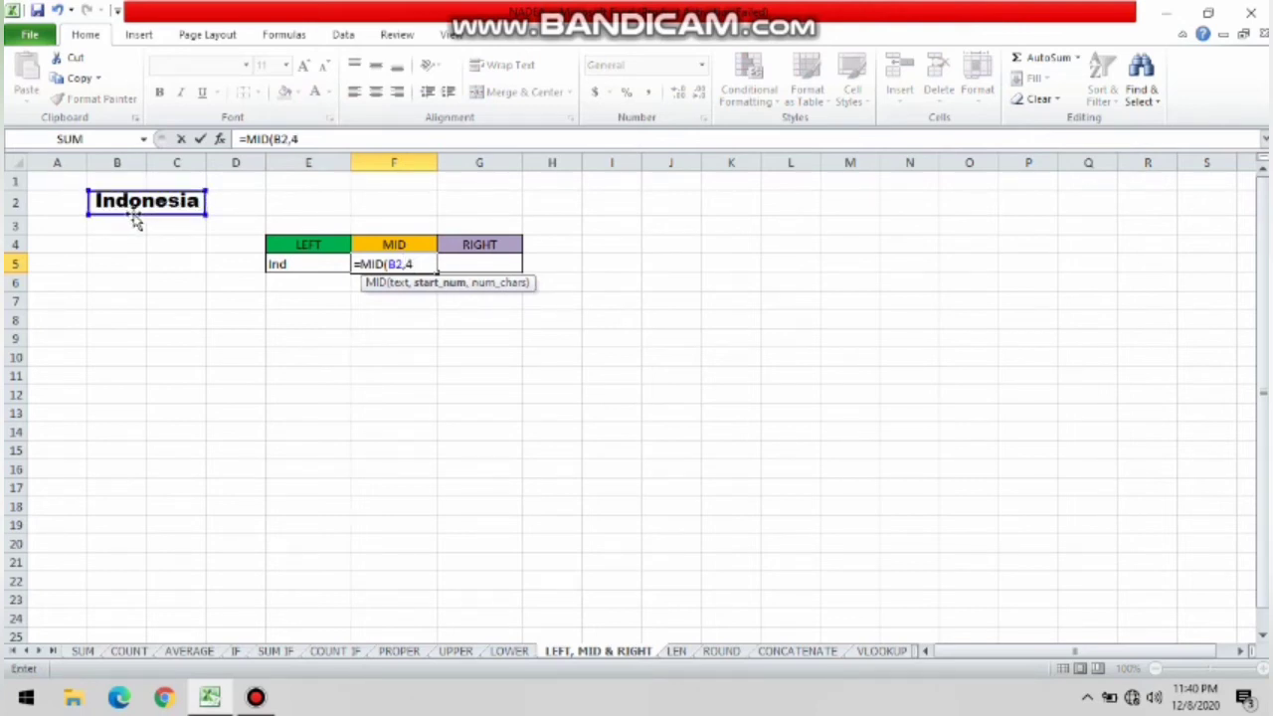
type(",")
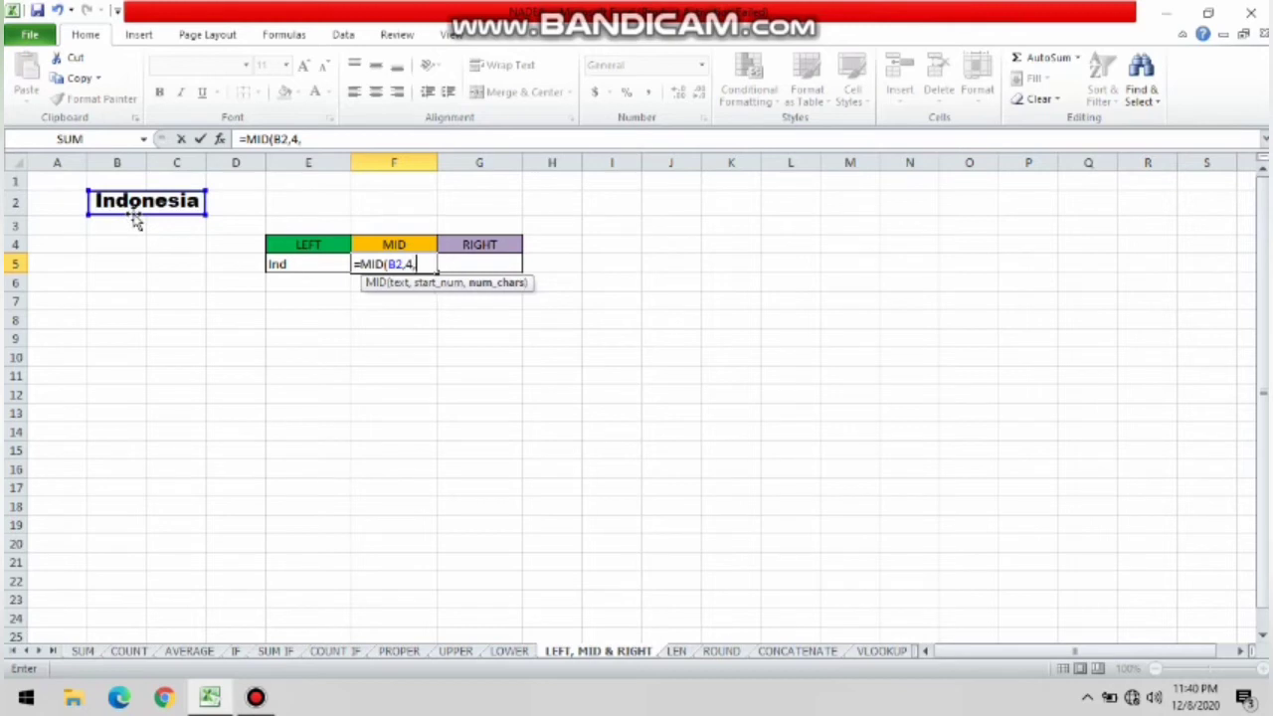
type("3")
key("Return")
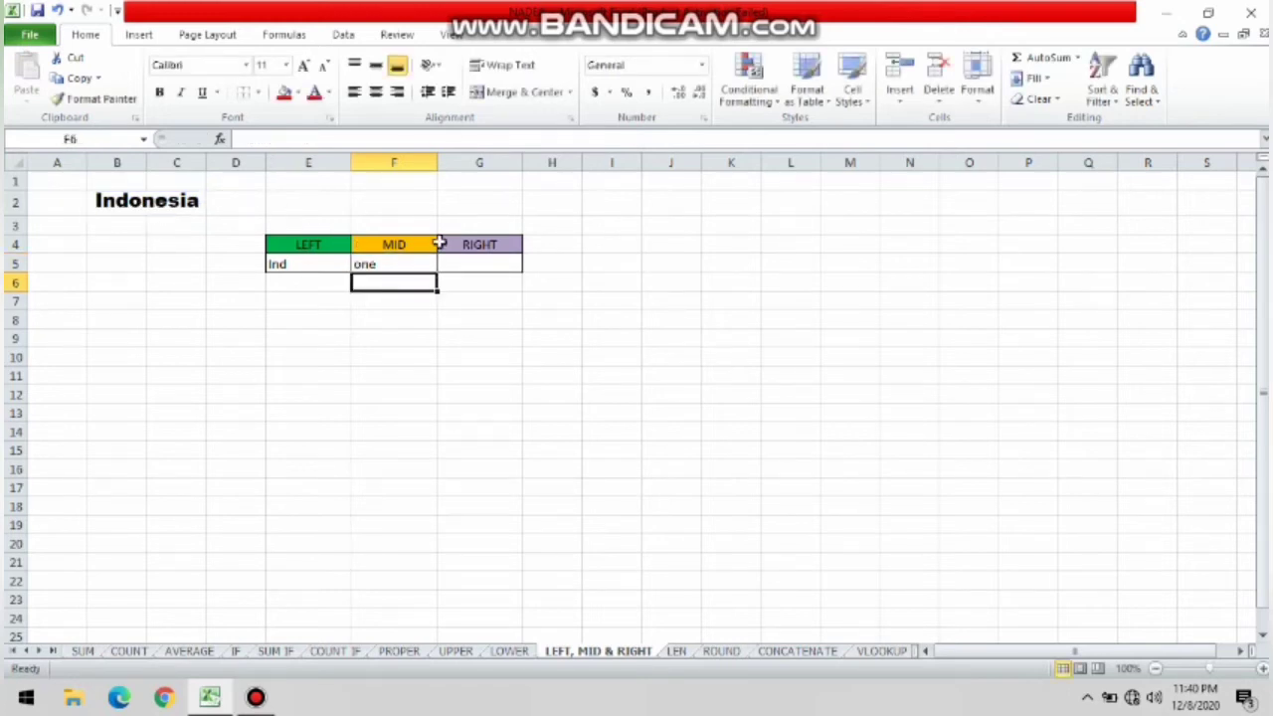
- Enter a RIGHT formula in G5 that extracts the last 3 characters of B2
left_click(473, 263)
type("=R")
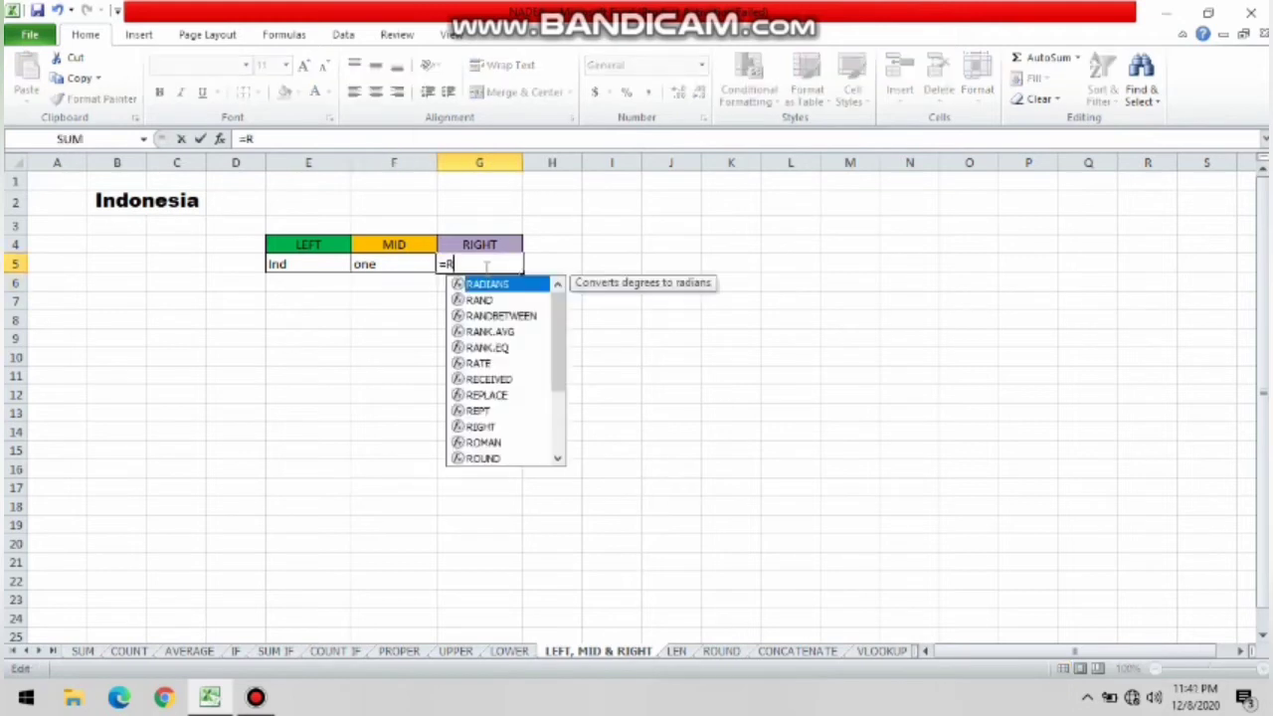
type("I")
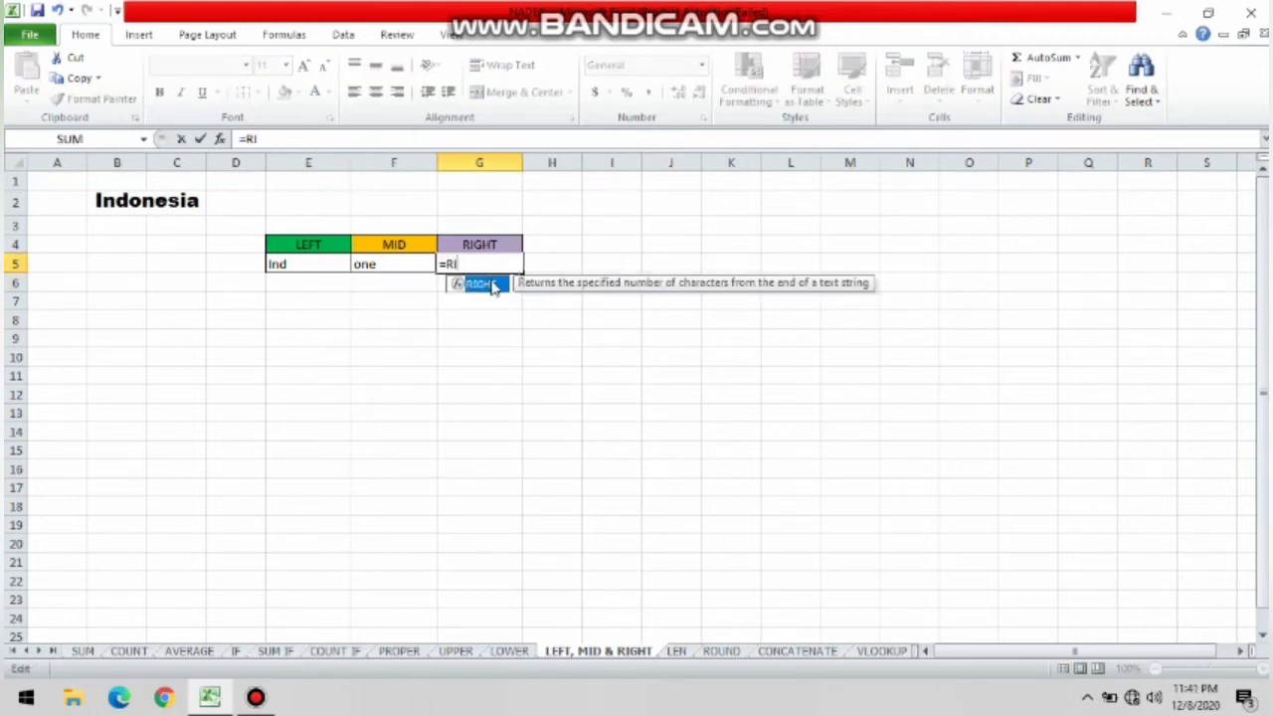
double_click(490, 284)
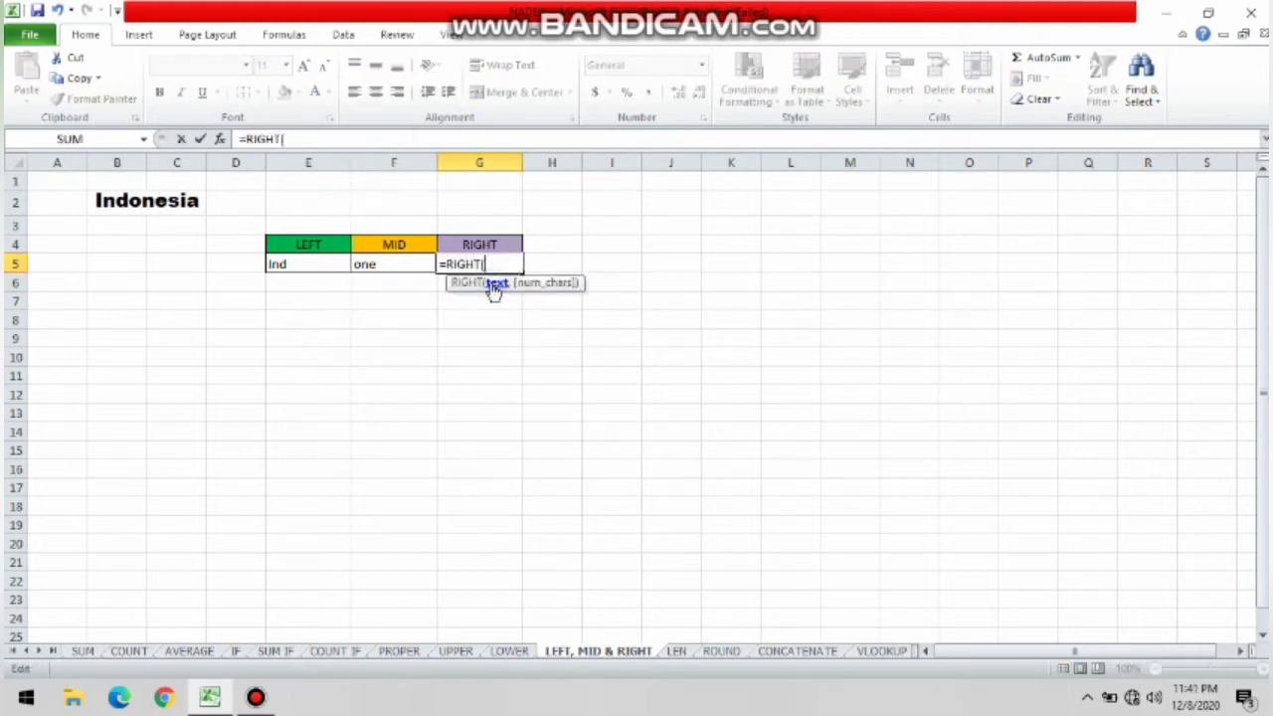
left_click(133, 204)
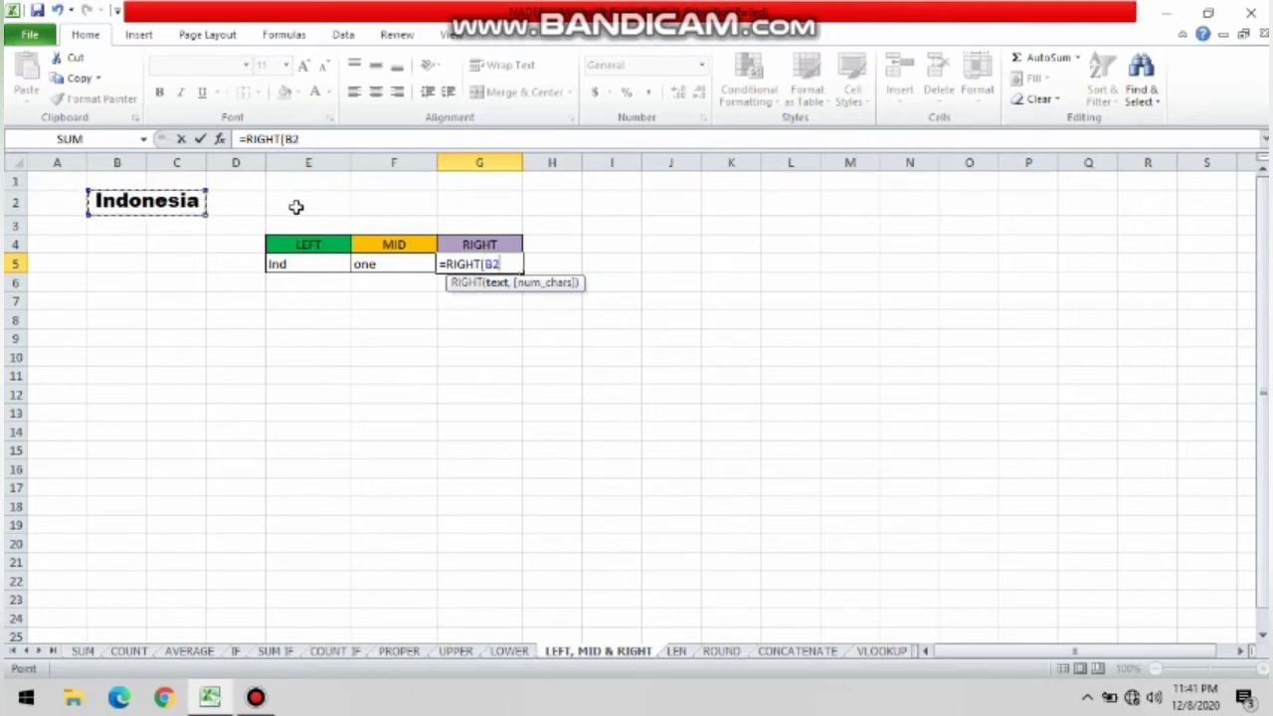
type(",3")
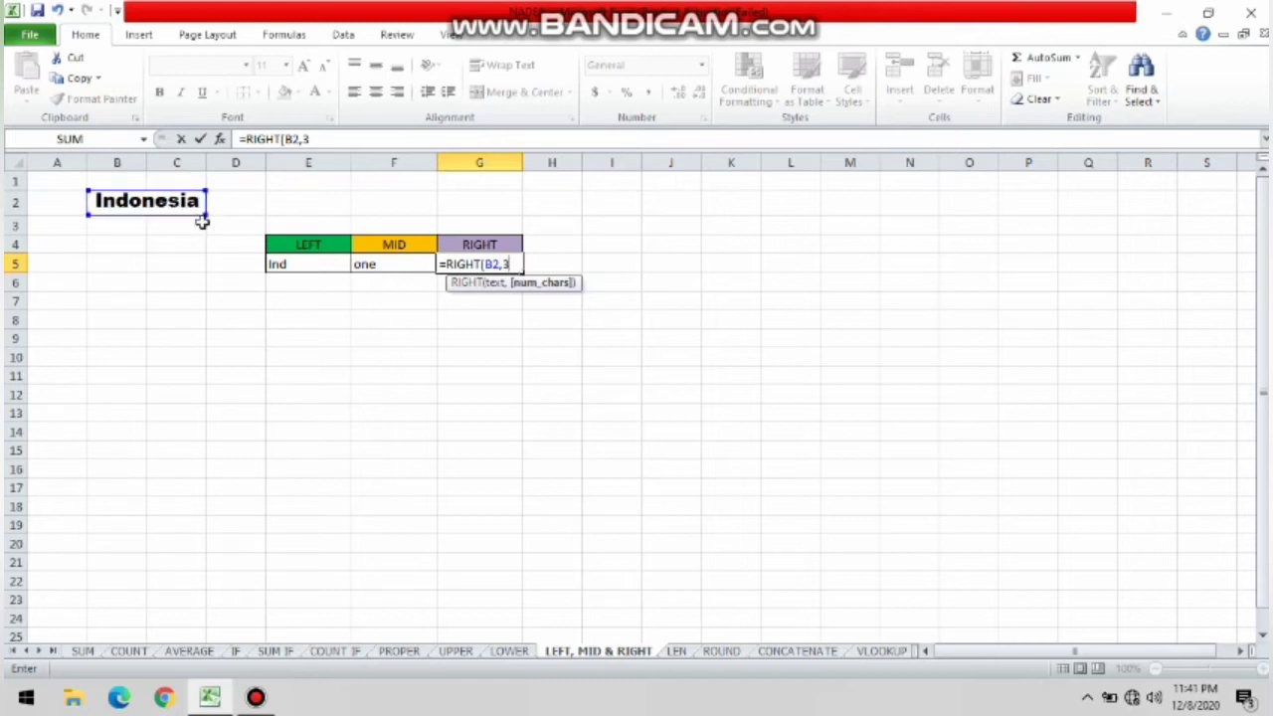
key("Return")
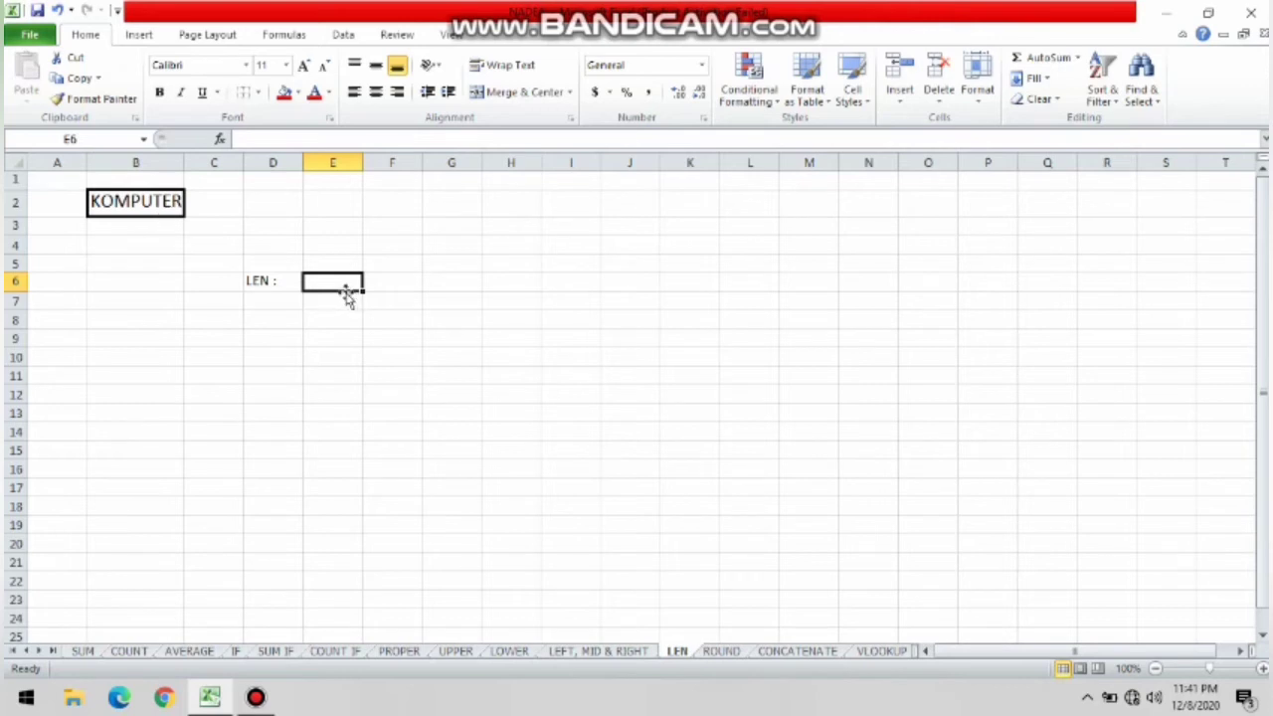
- On the LEN sheet, enter a LEN formula in E6 that references the text in B2
type("=")
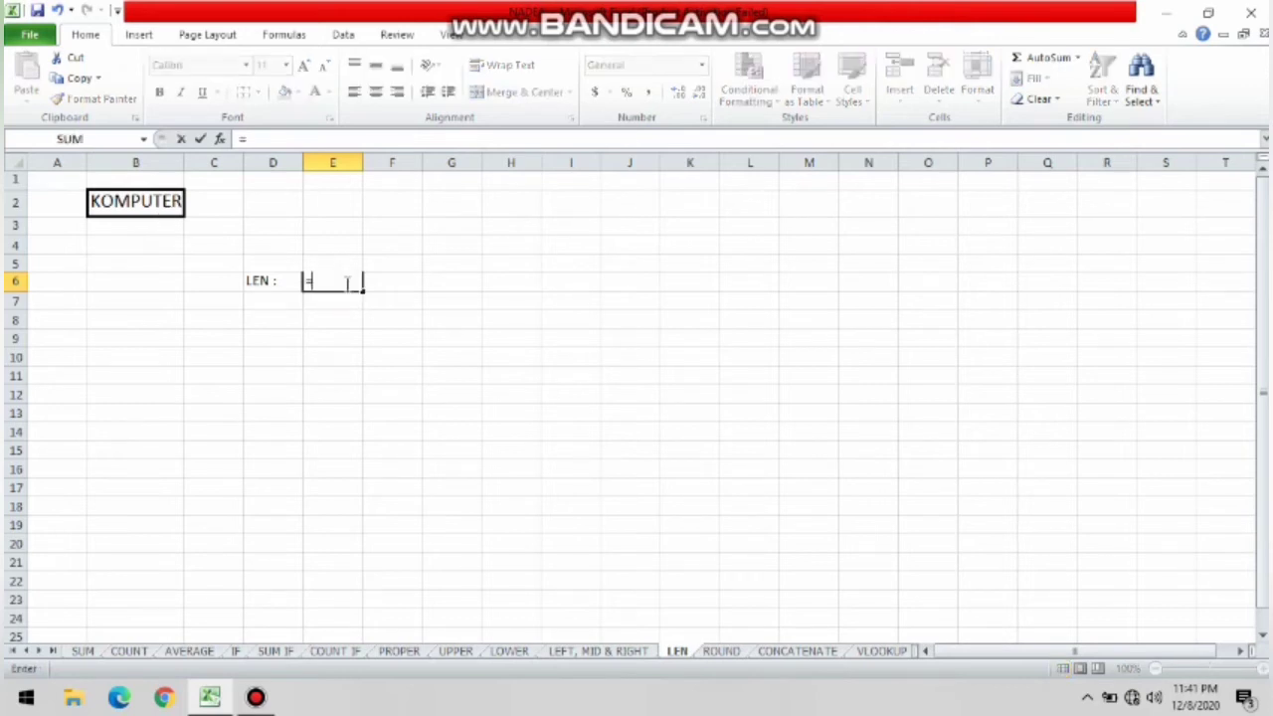
type("LE")
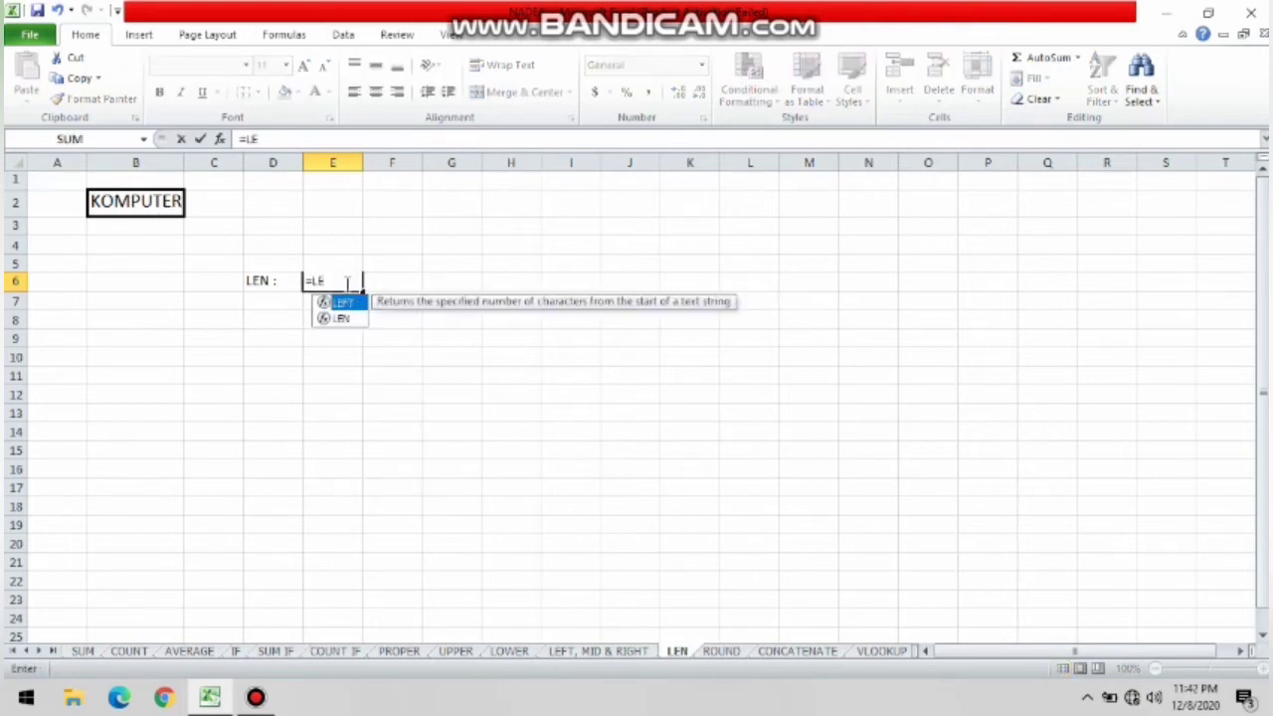
type("N")
double_click(345, 304)
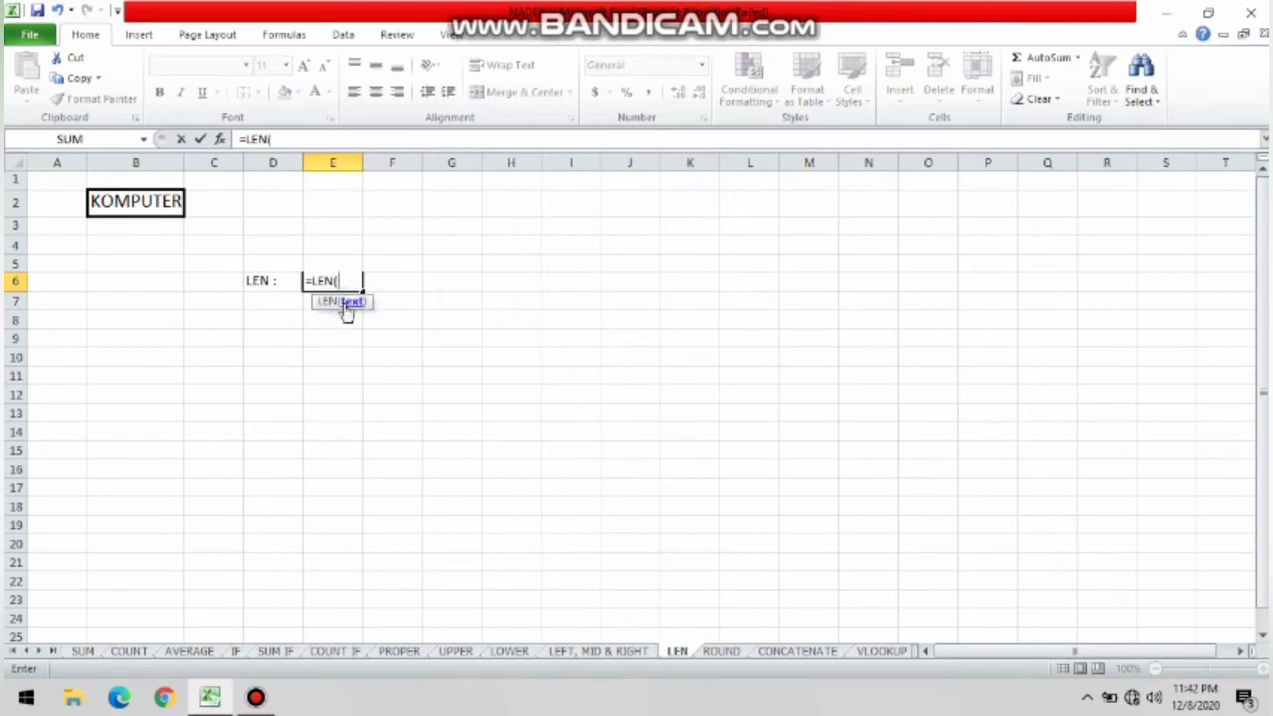
left_click(149, 207)
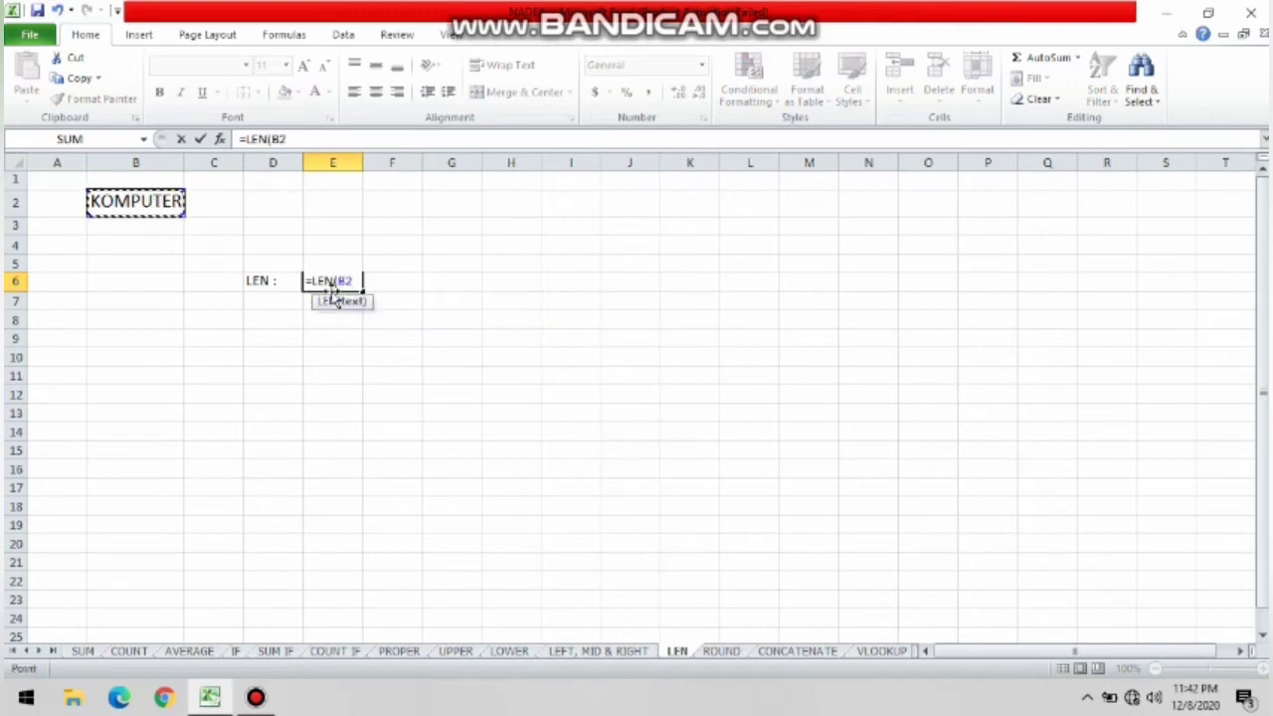
key("Return")
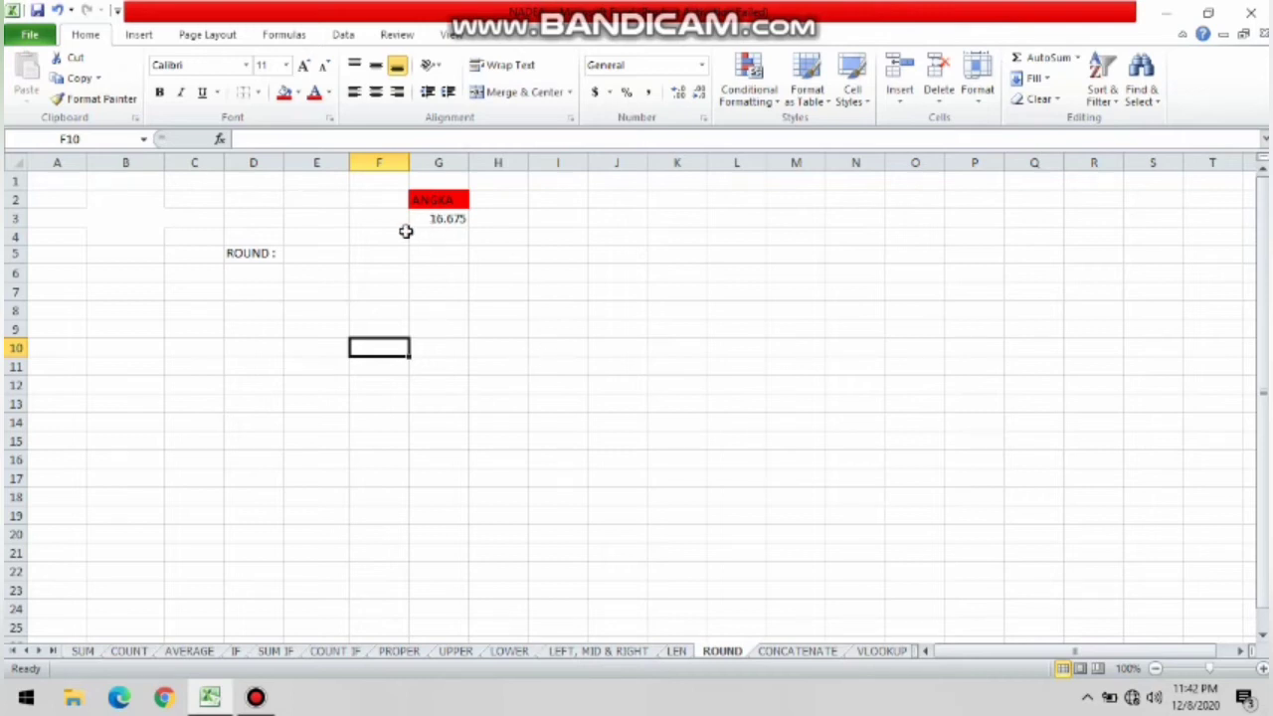
- On the ROUND sheet, enter a ROUND formula in E5 that rounds the number in G3 to 2 digits
left_click(300, 252)
type("=")
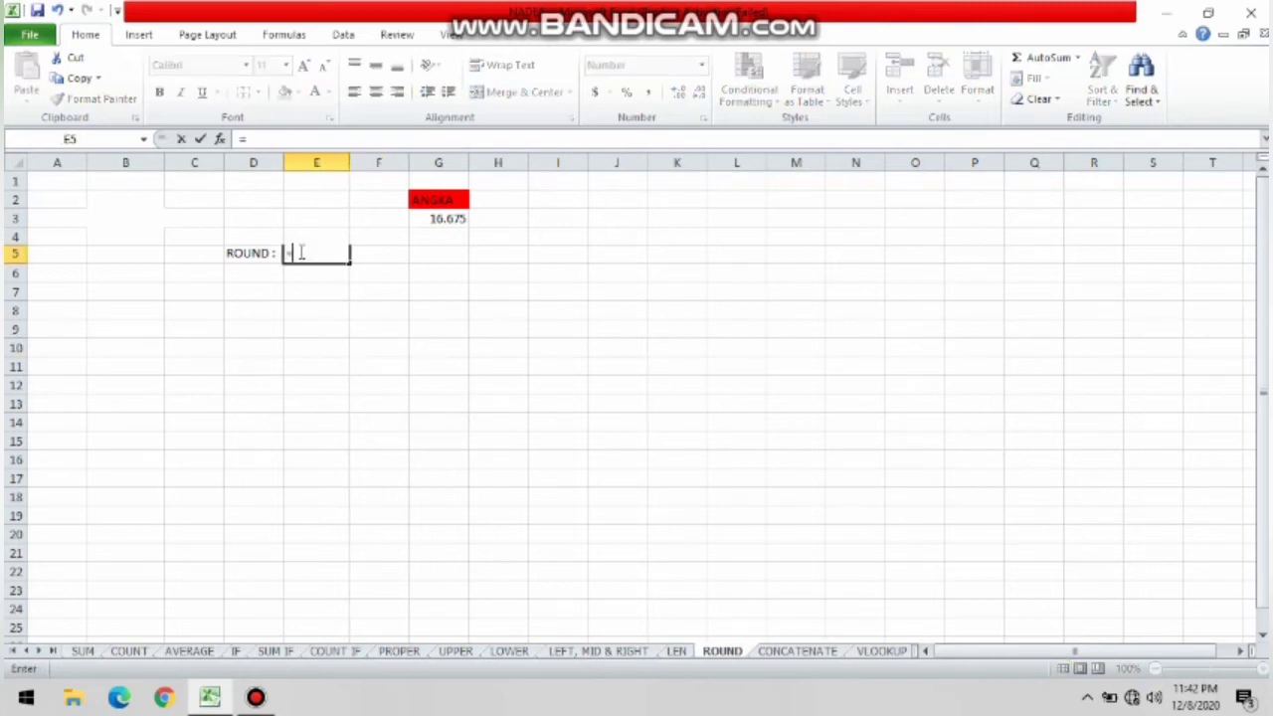
type("RO")
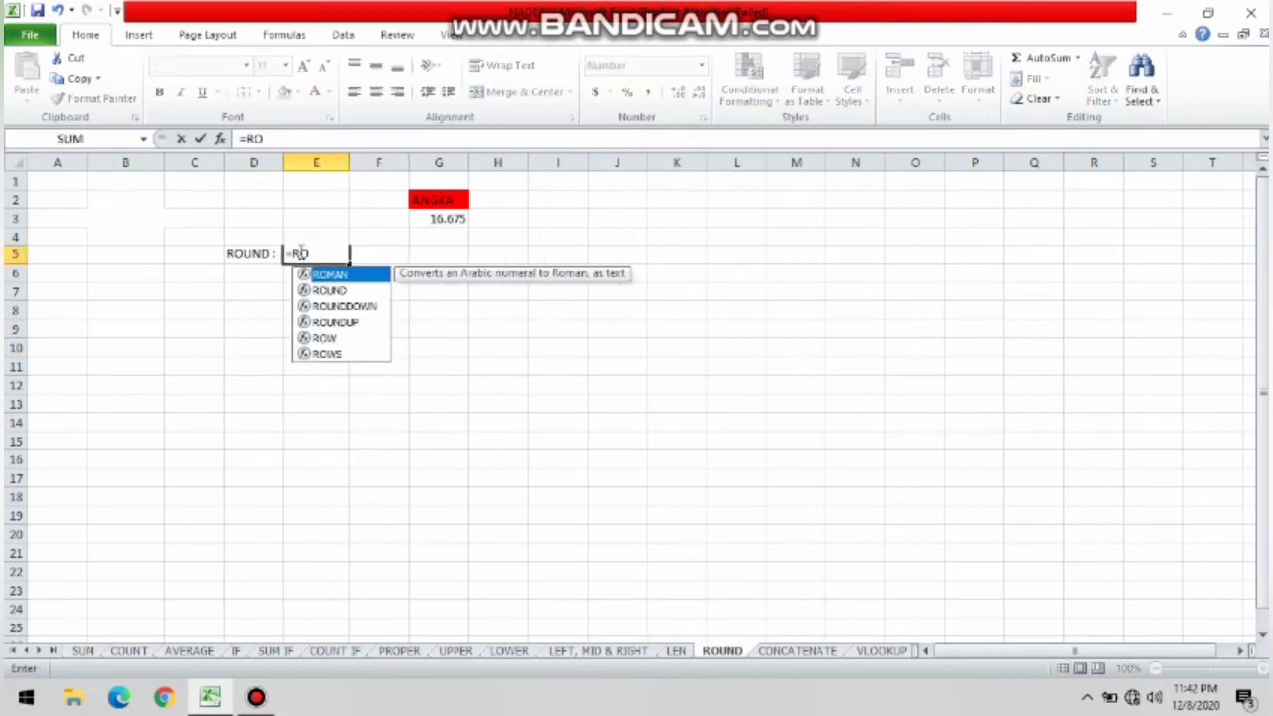
left_click(328, 290)
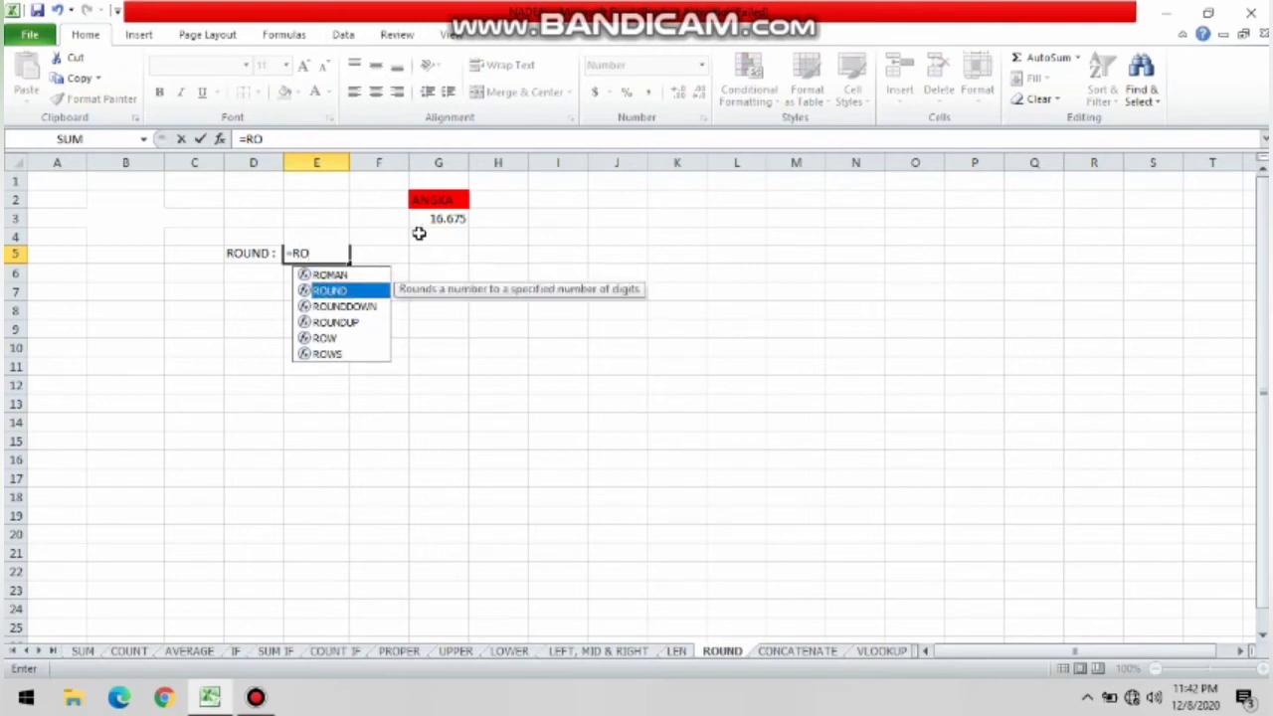
double_click(358, 289)
left_click(447, 218)
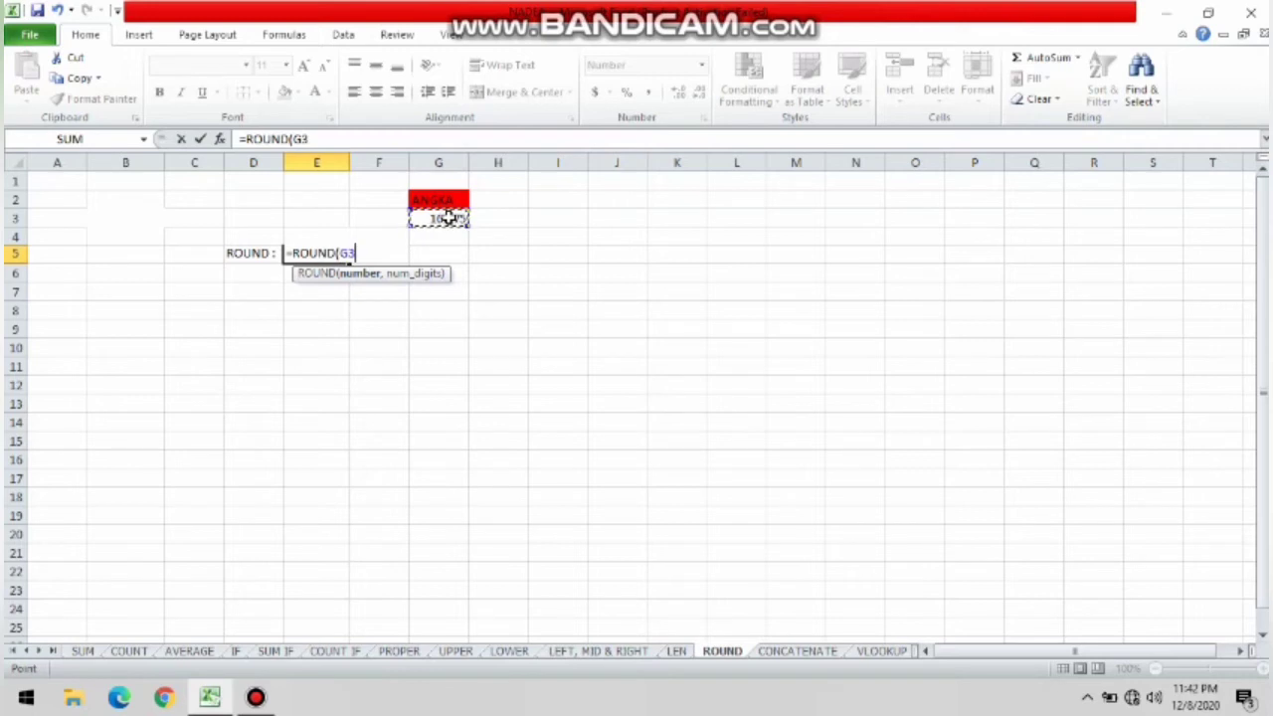
type(",2")
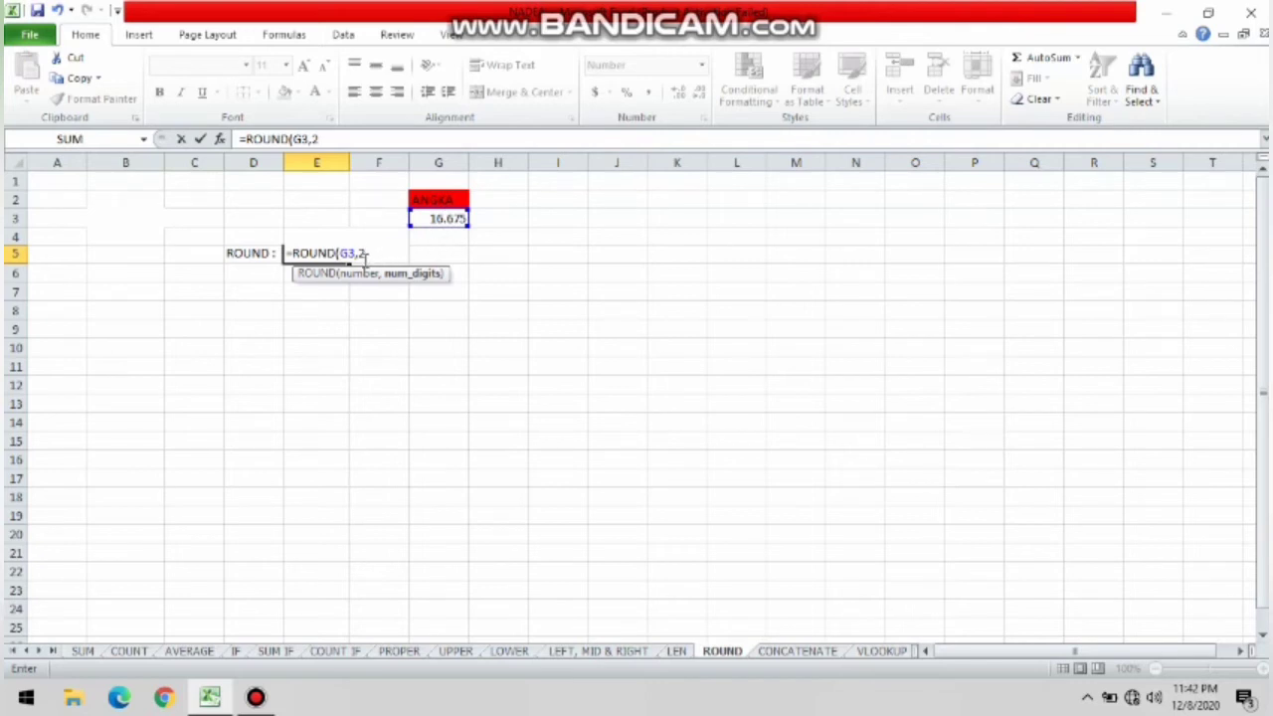
key("Return")
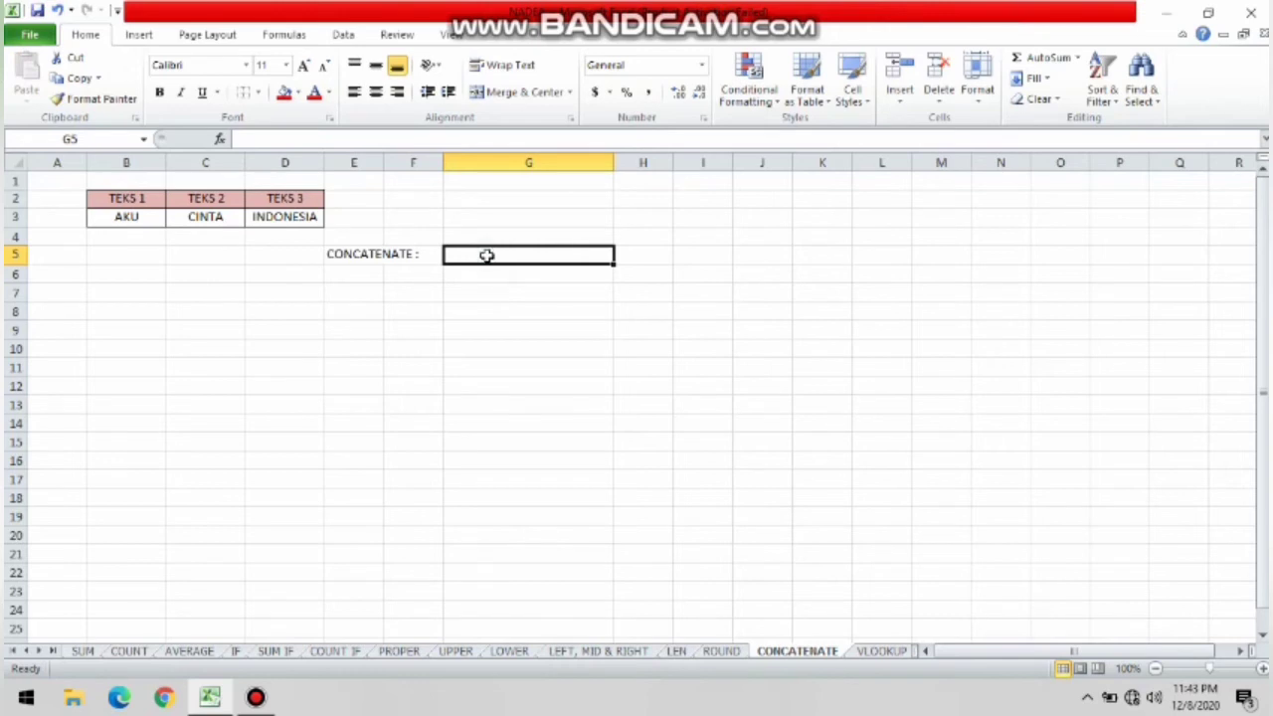
- On the CONCATENATE sheet, enter a CONCATENATE formula in G5 that joins the texts in B3, C3 and D3
type("=CO")
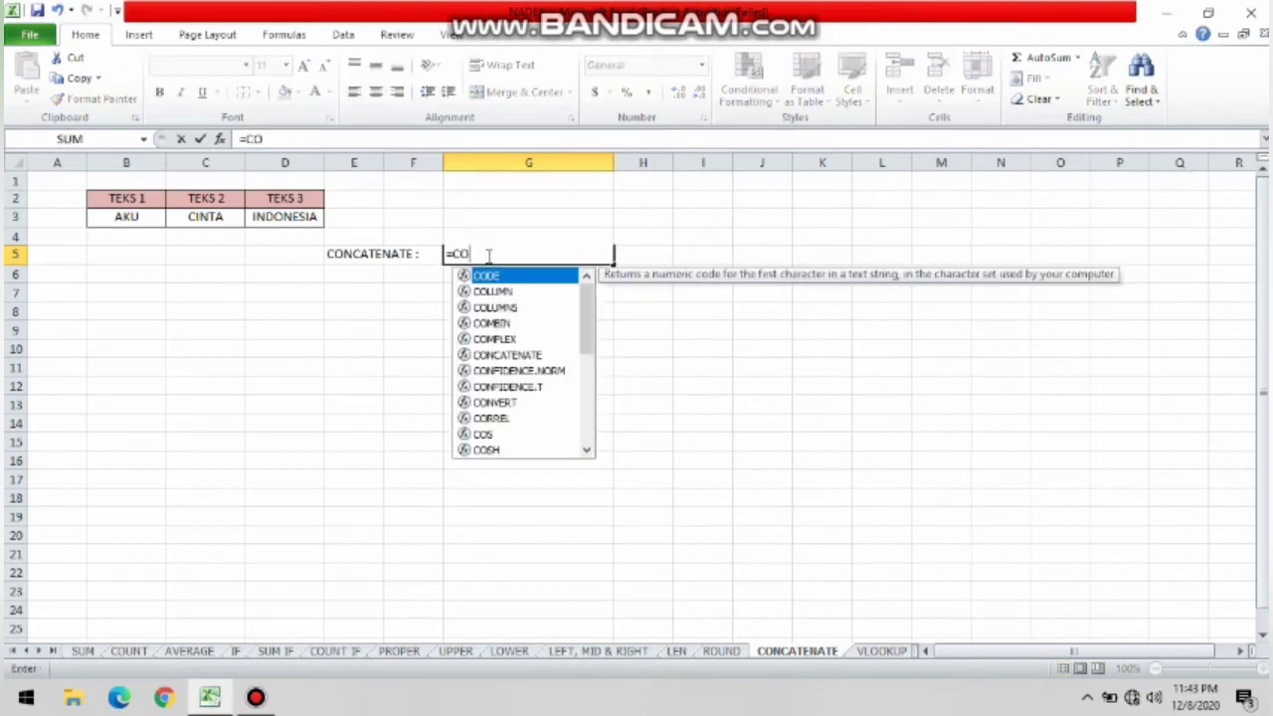
type("N")
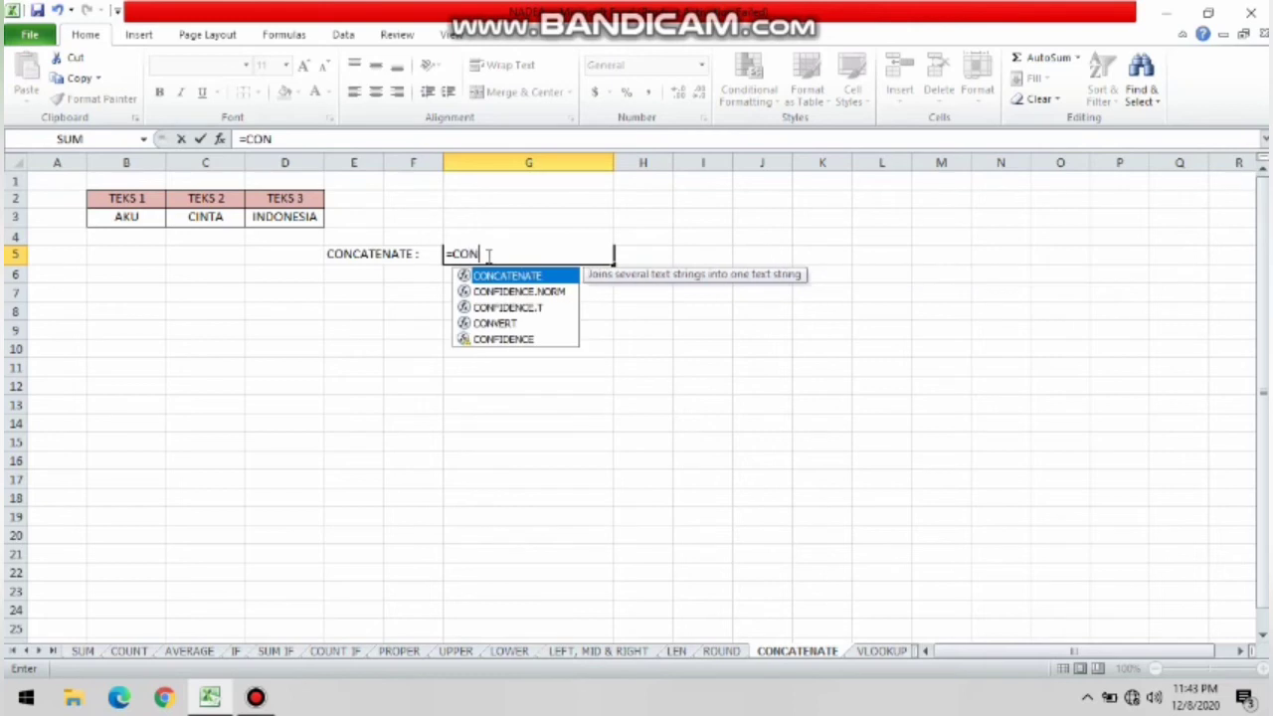
double_click(509, 278)
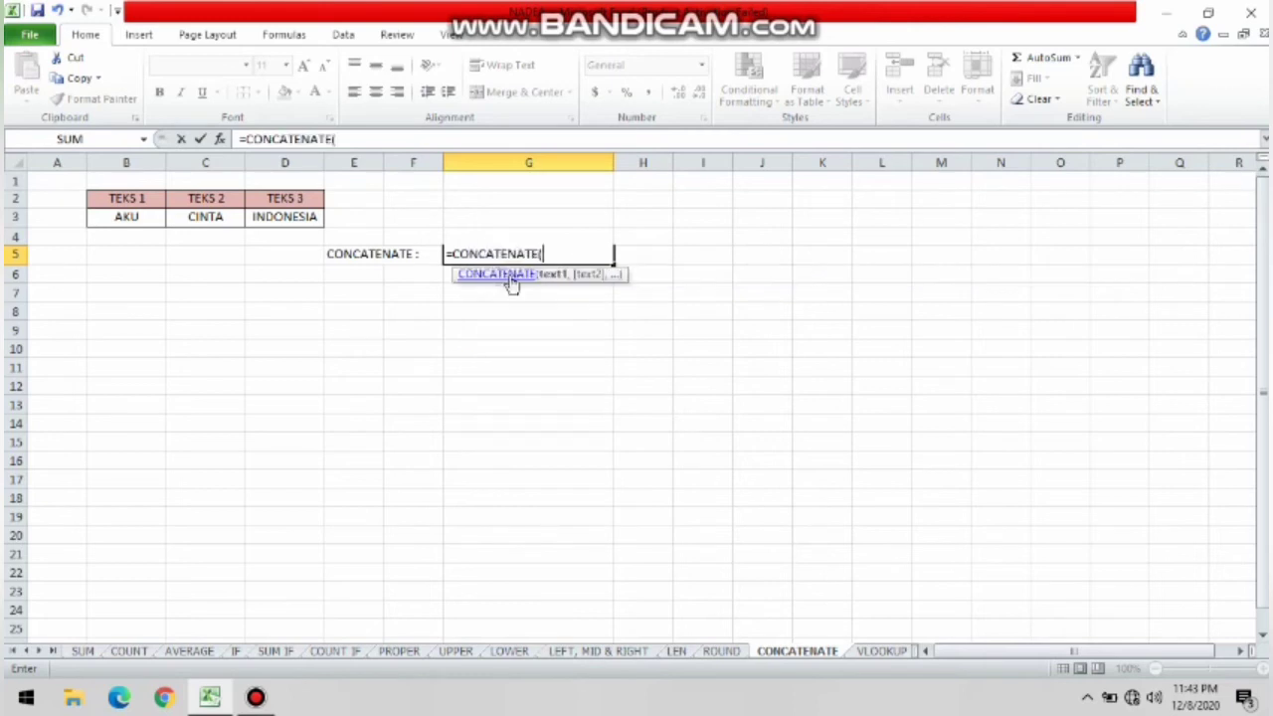
left_click(145, 227)
type(",")
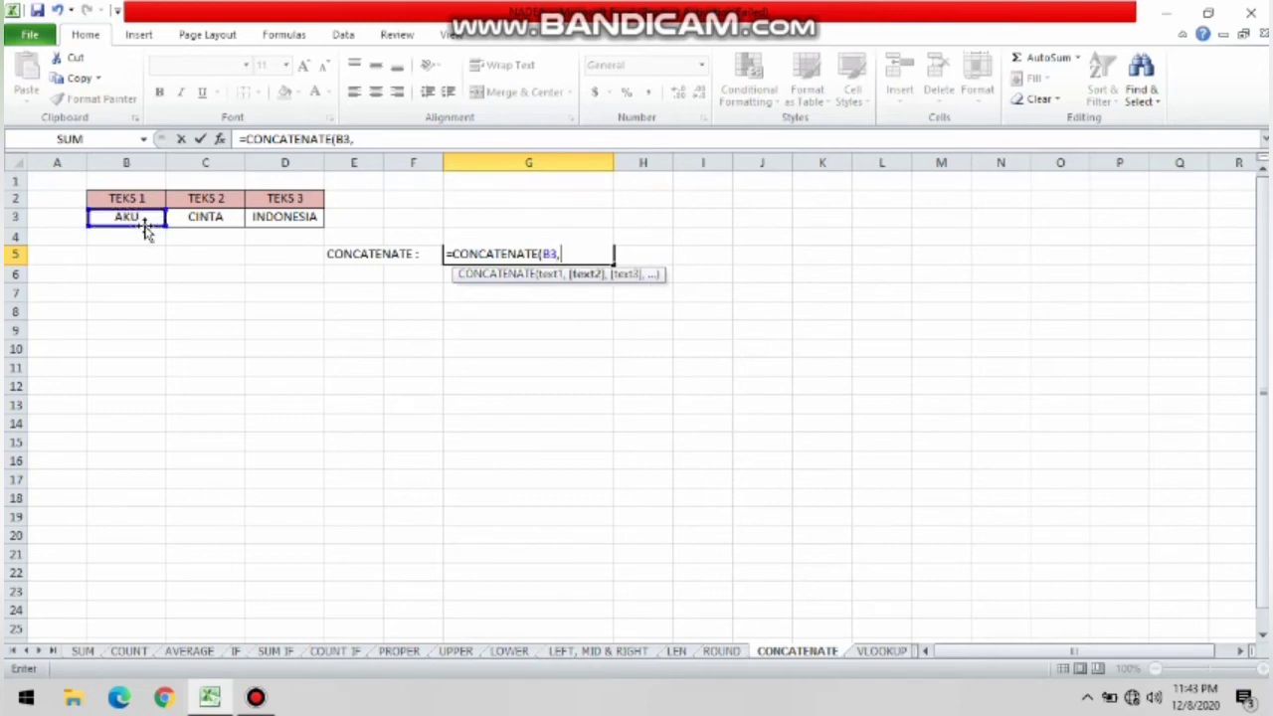
left_click(197, 217)
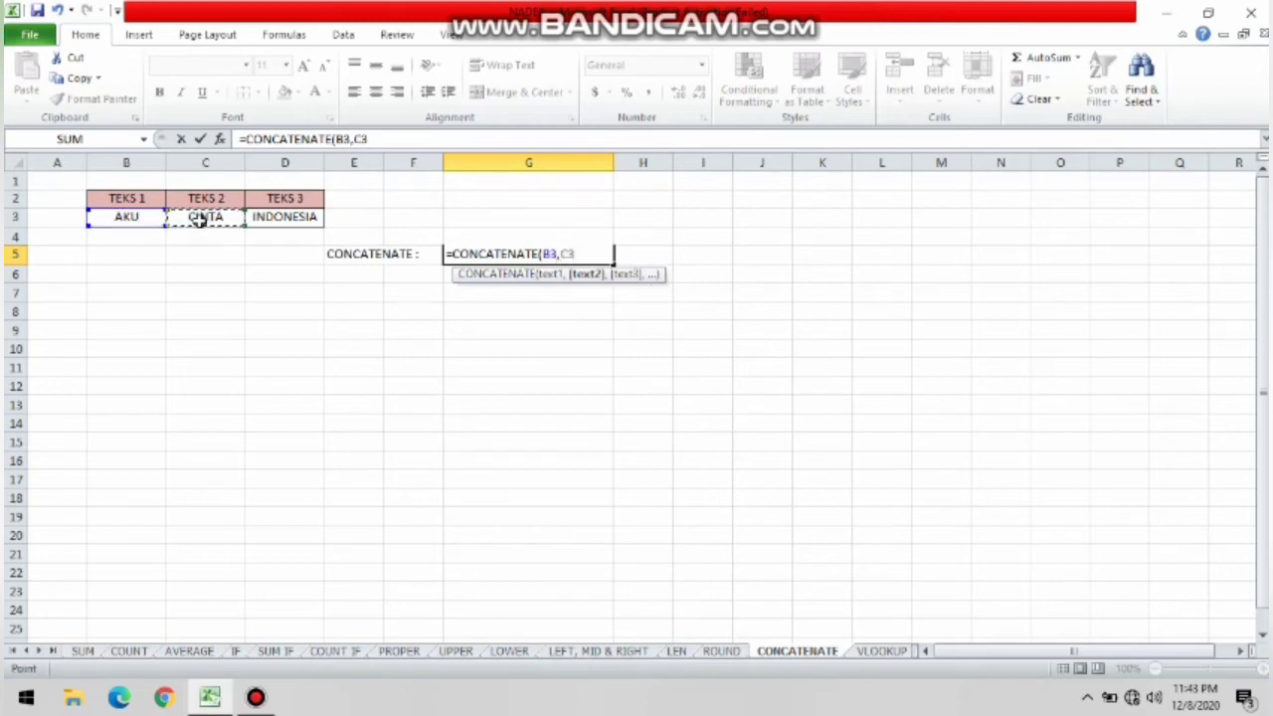
type(",")
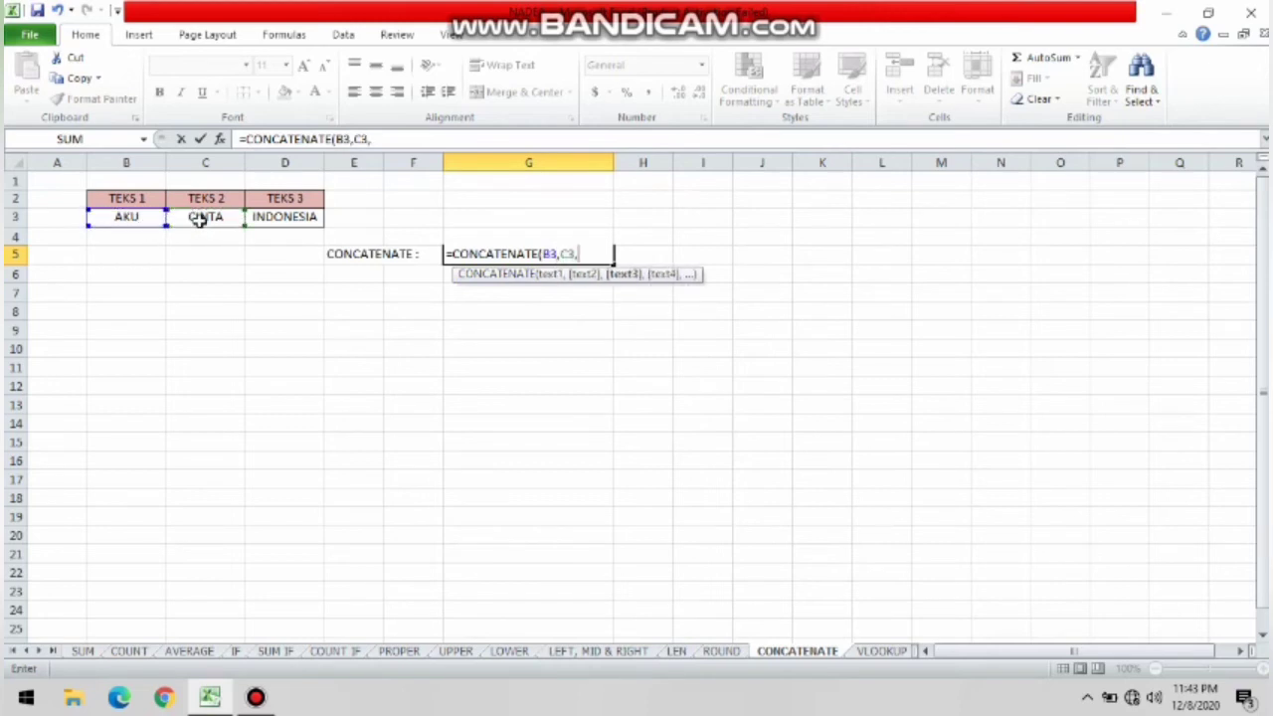
left_click(267, 219)
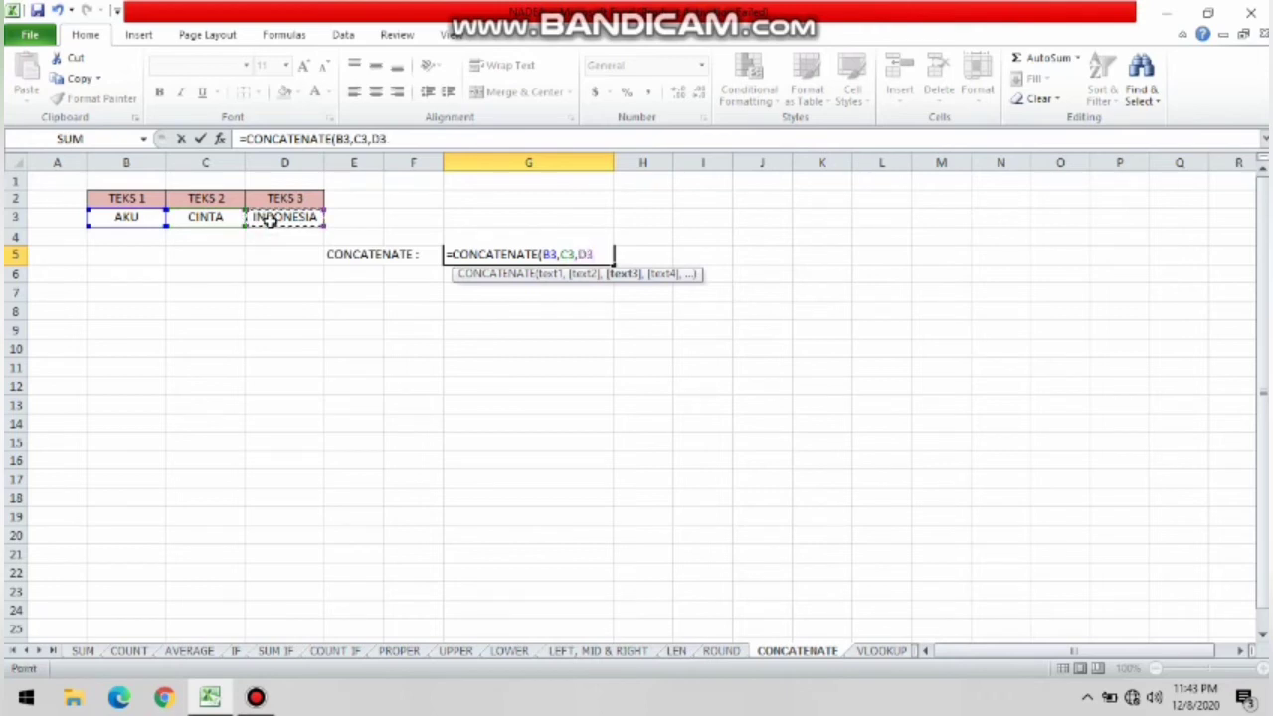
key("Return")
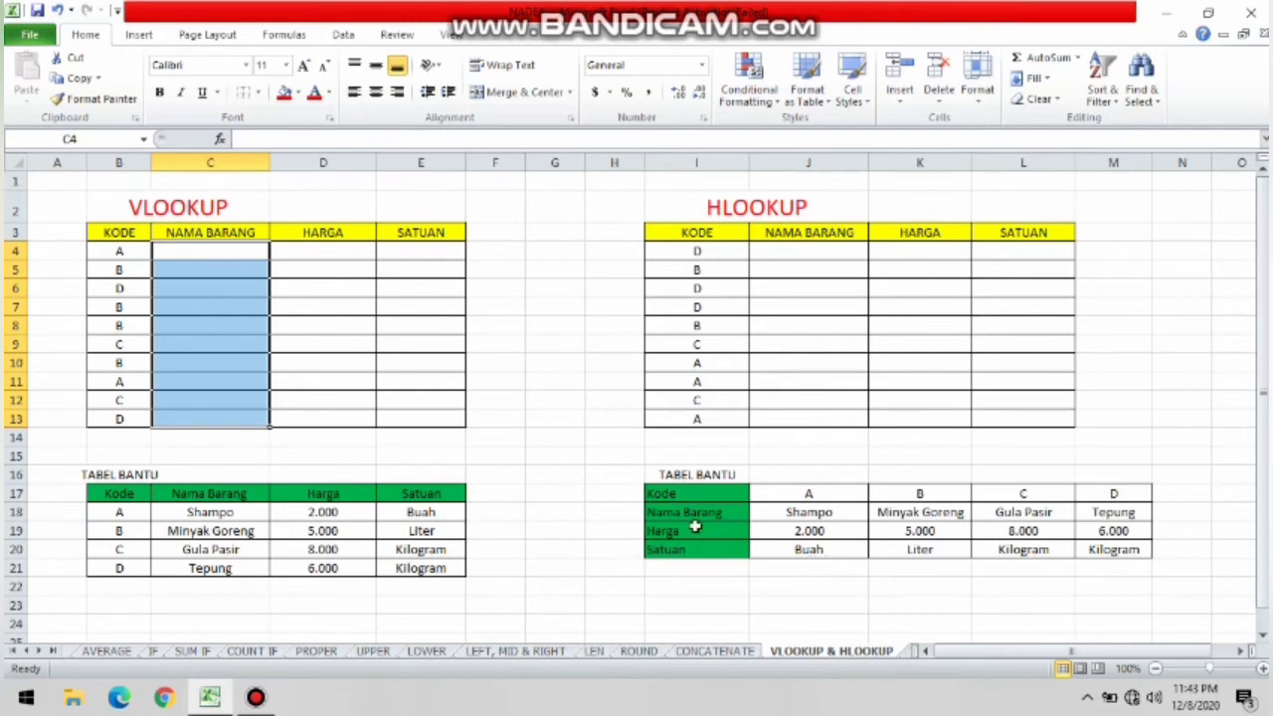
- On the VLOOKUP & HLOOKUP sheet, write a VLOOKUP formula in C4 with lookup value B4, table B17:E21, column 2 and FALSE
left_click(555, 474)
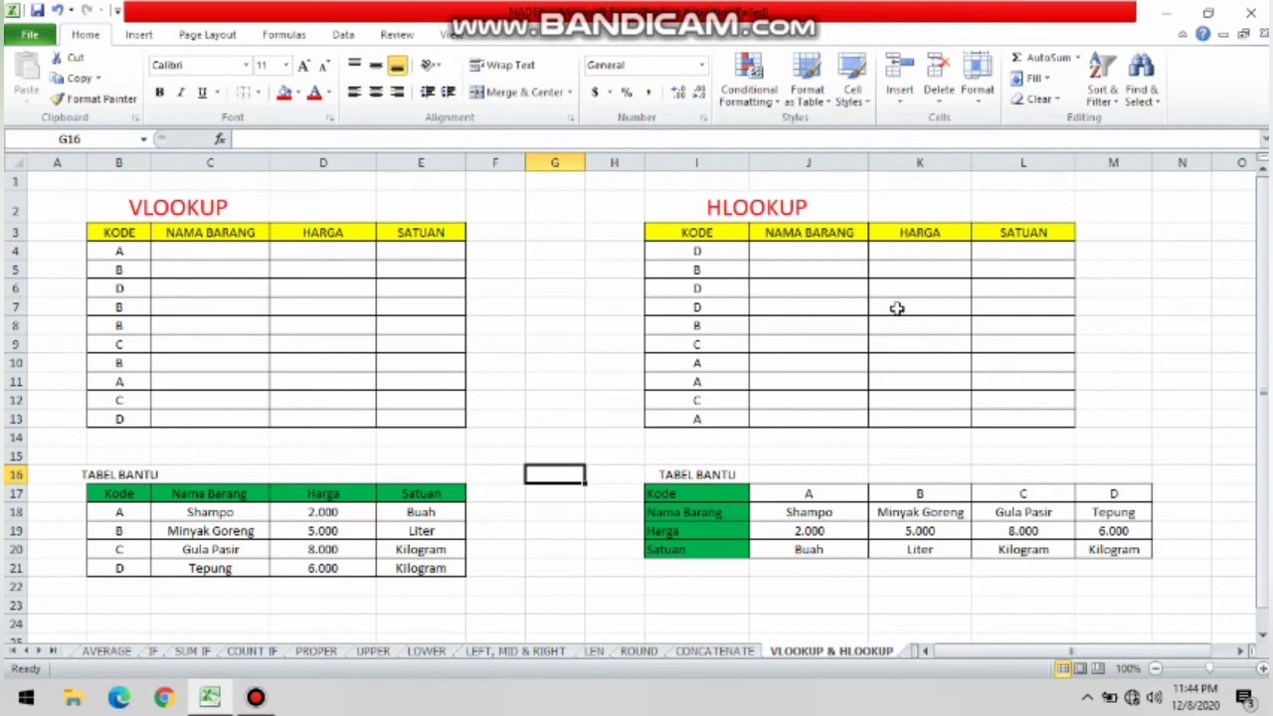
left_click(238, 255)
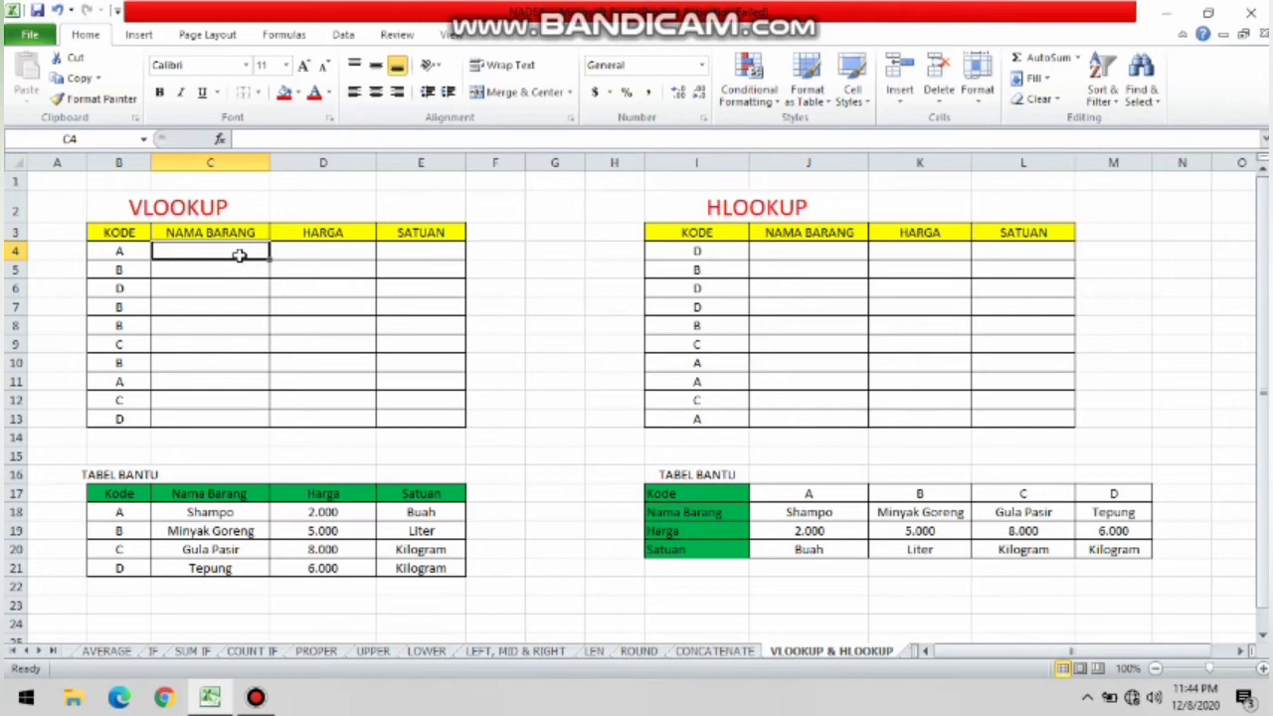
type("=V")
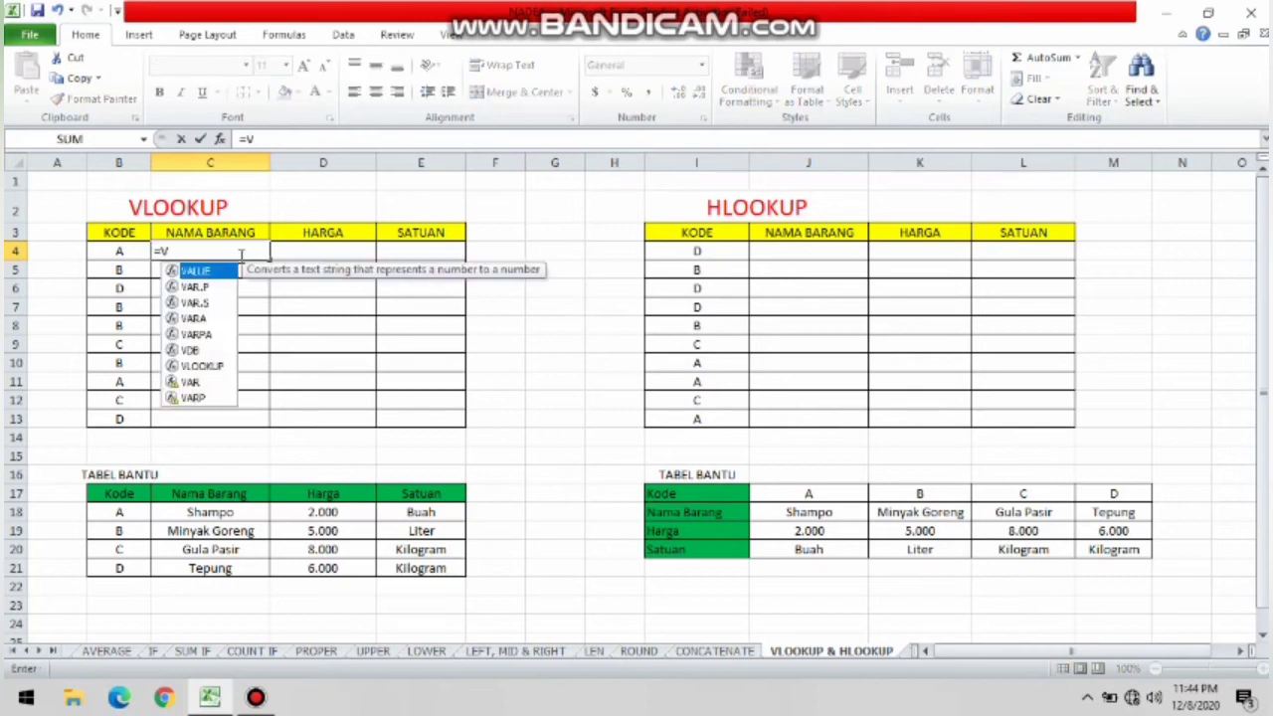
double_click(228, 366)
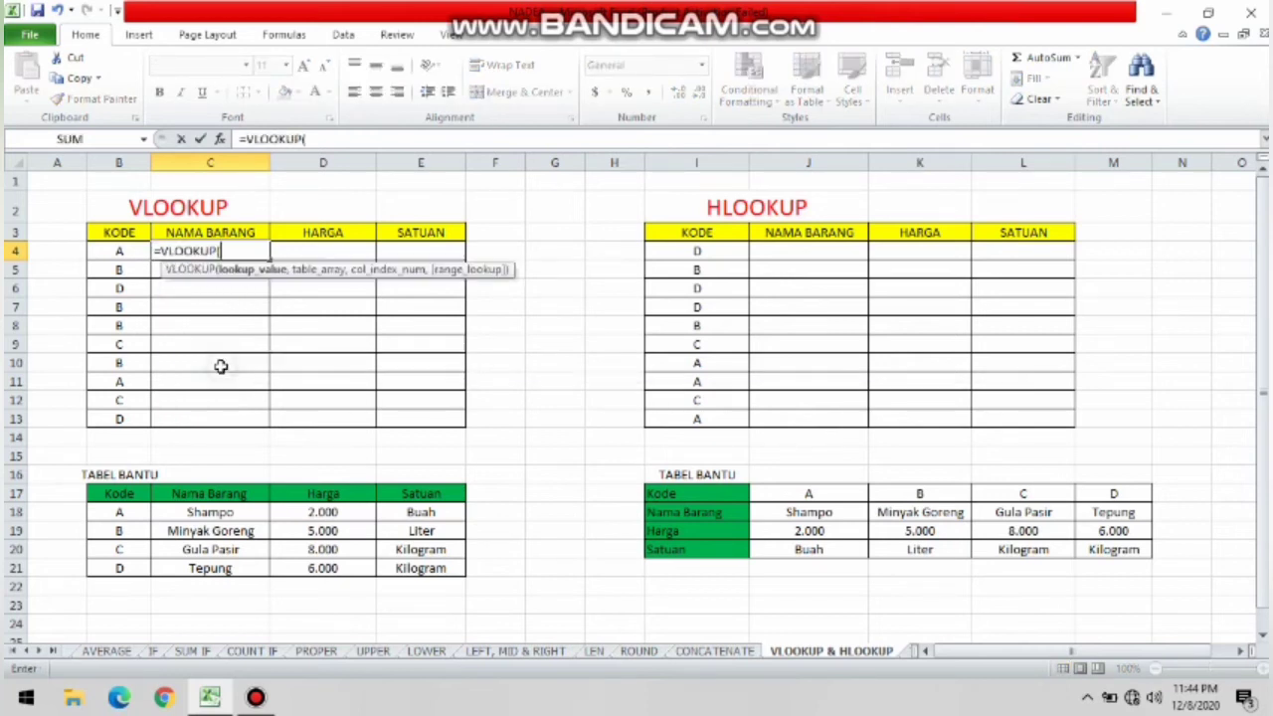
left_click(123, 251)
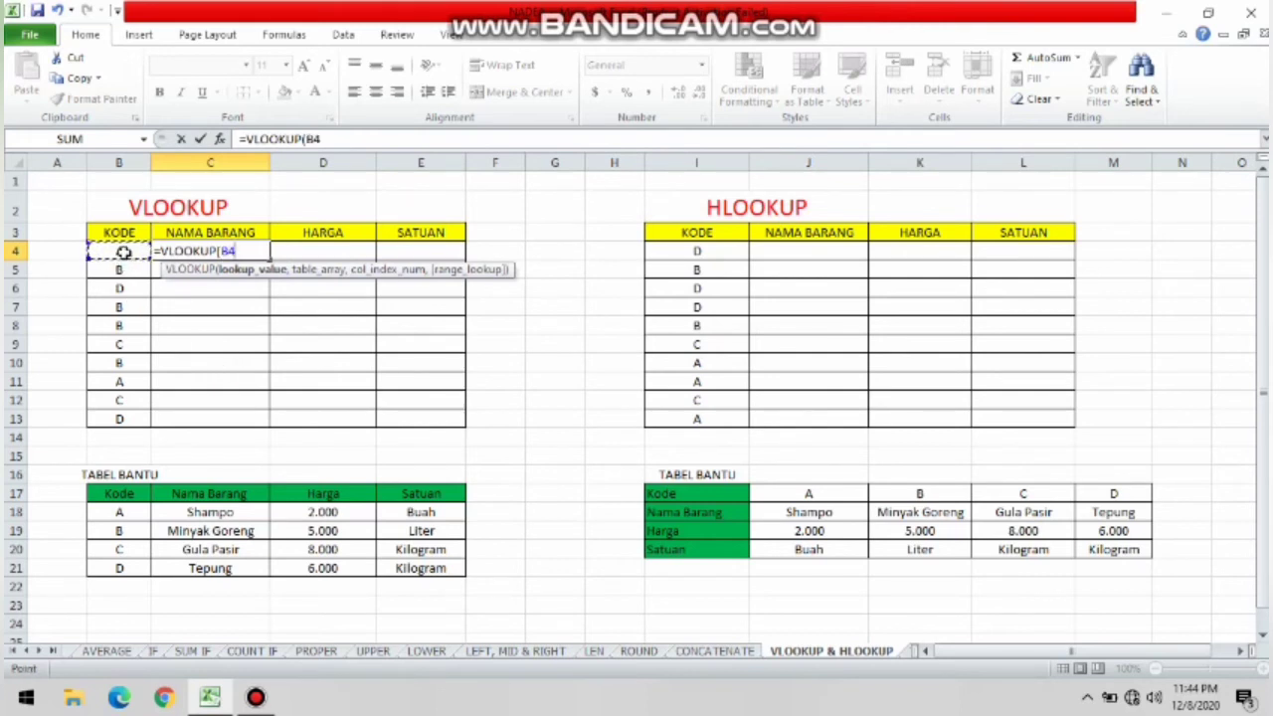
type(",")
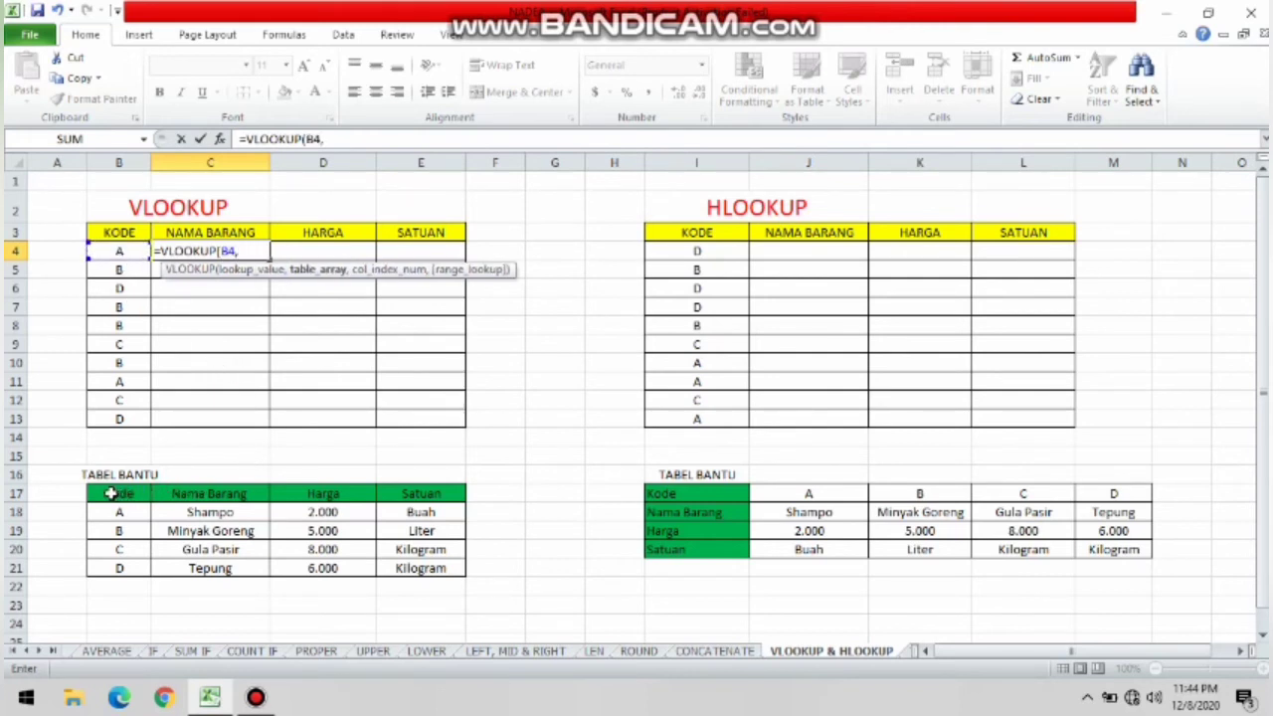
left_click_drag(111, 493, 408, 571)
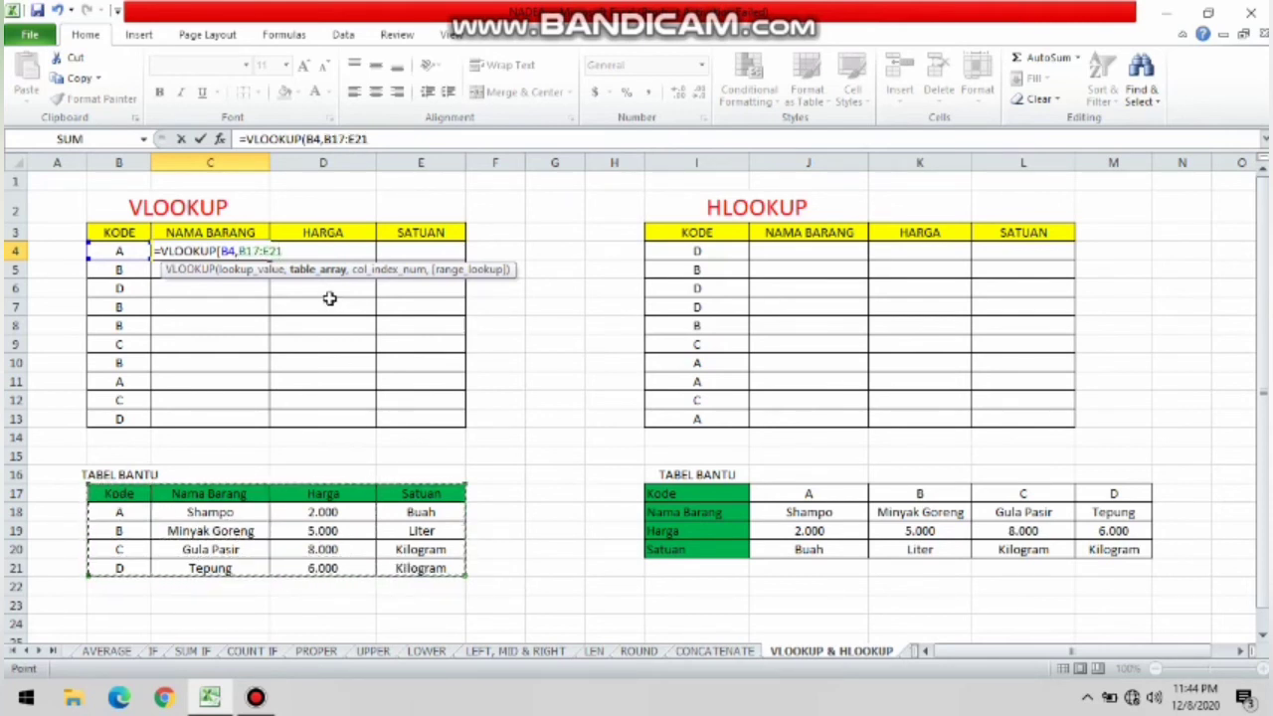
type(",")
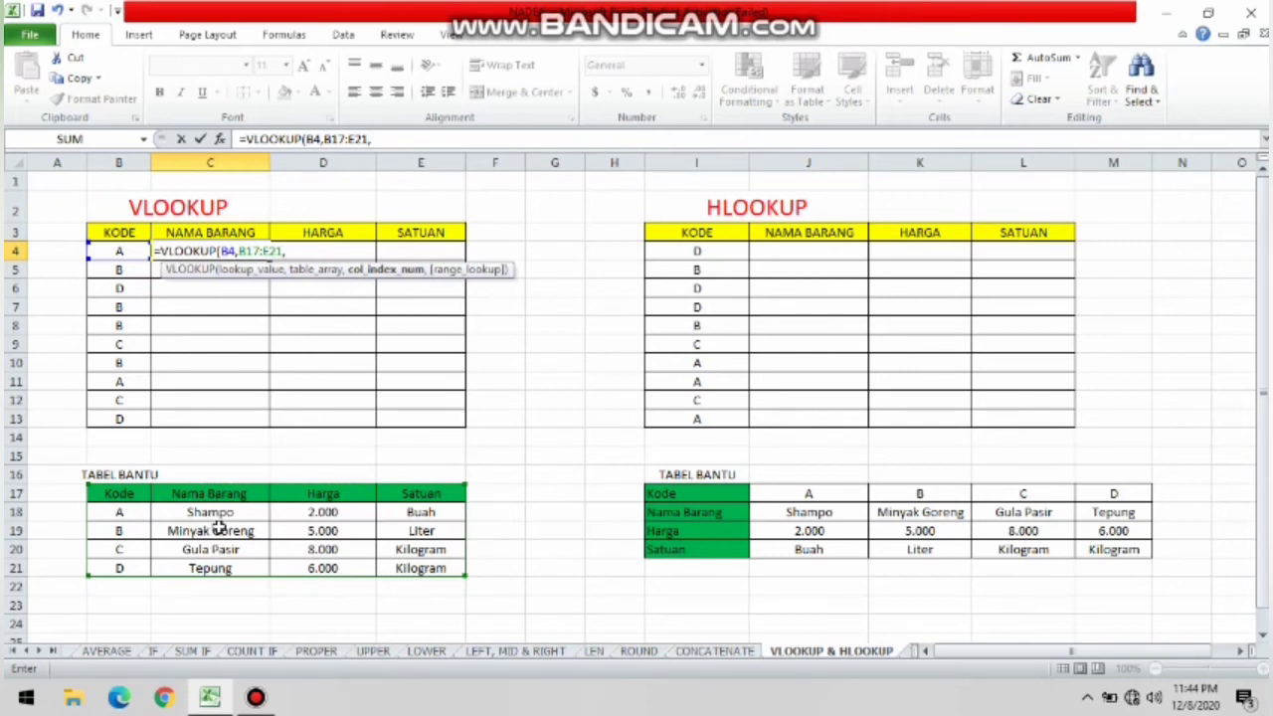
type("2,")
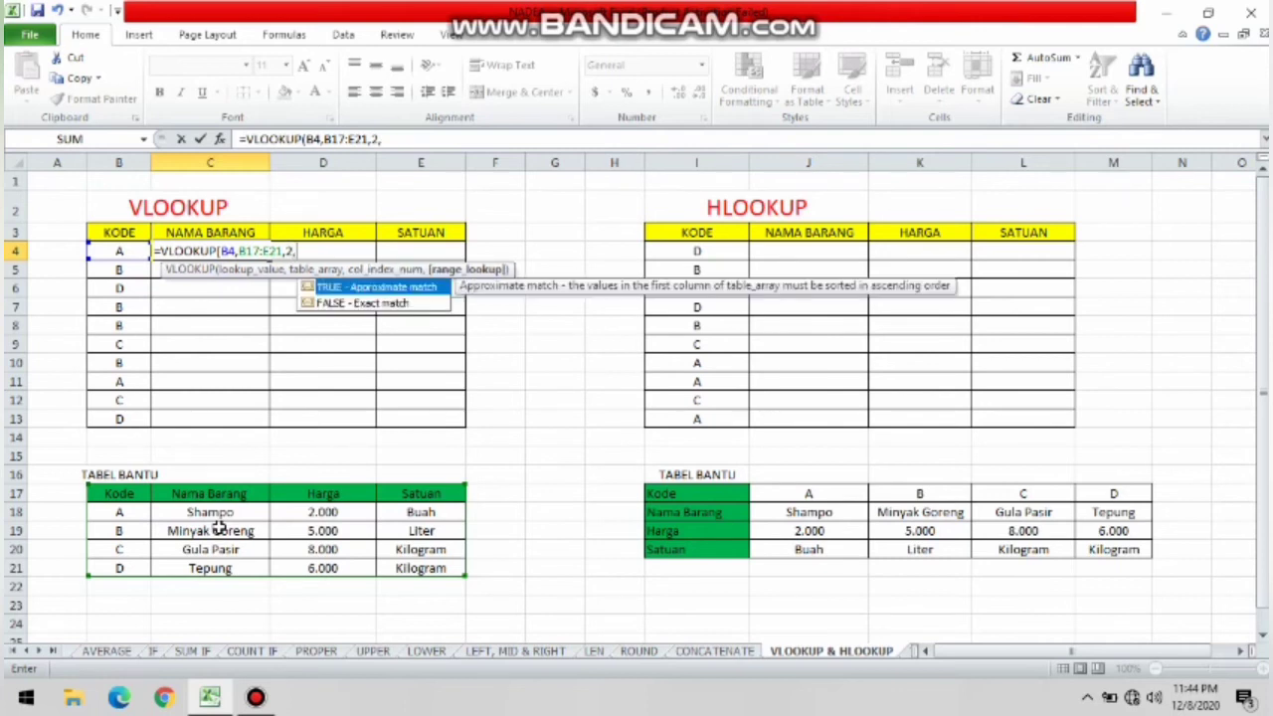
type("FALSE")
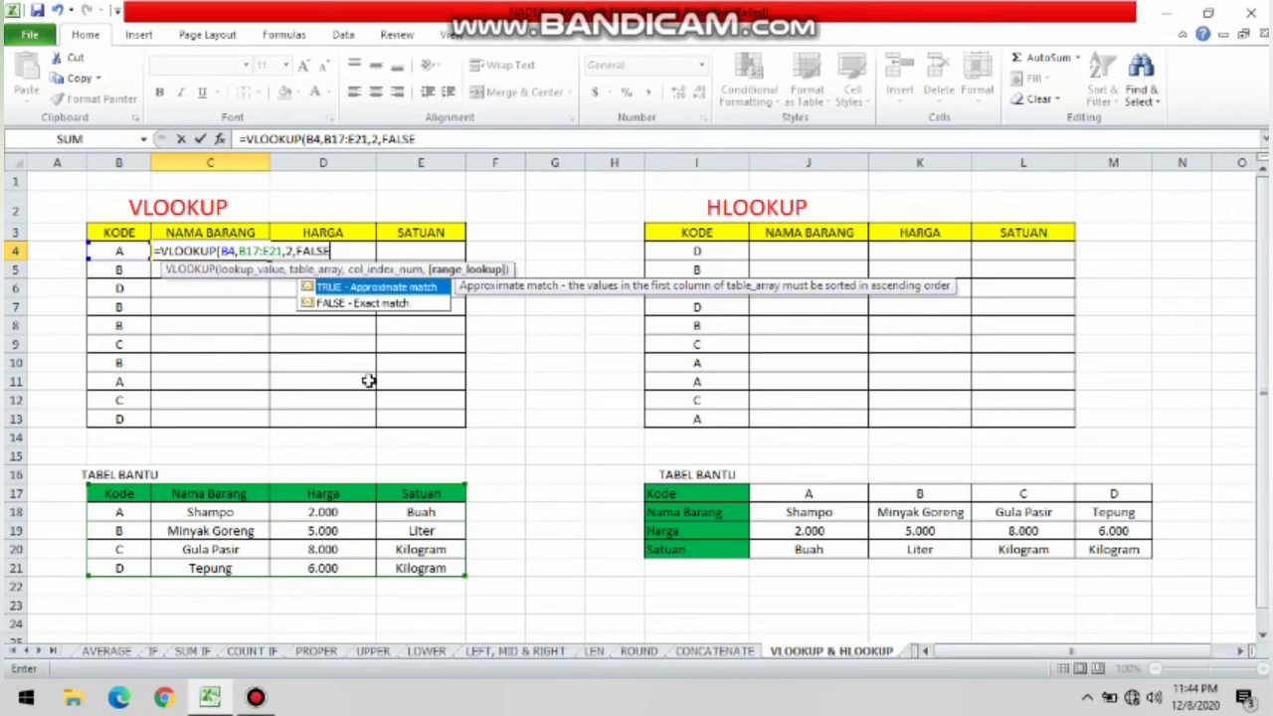
double_click(379, 306)
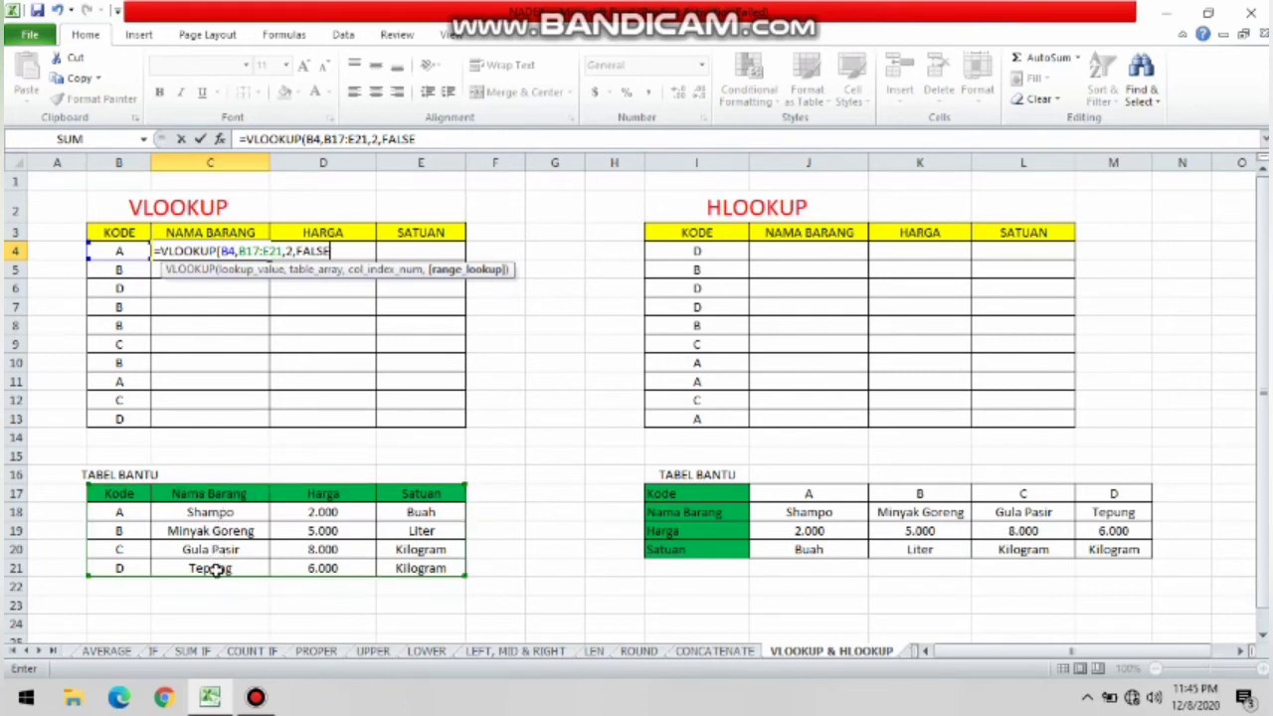
- Make the table range in the C4 VLOOKUP formula absolute as $B$17:$E$21 and commit the formula
double_click(333, 139)
left_click(333, 140)
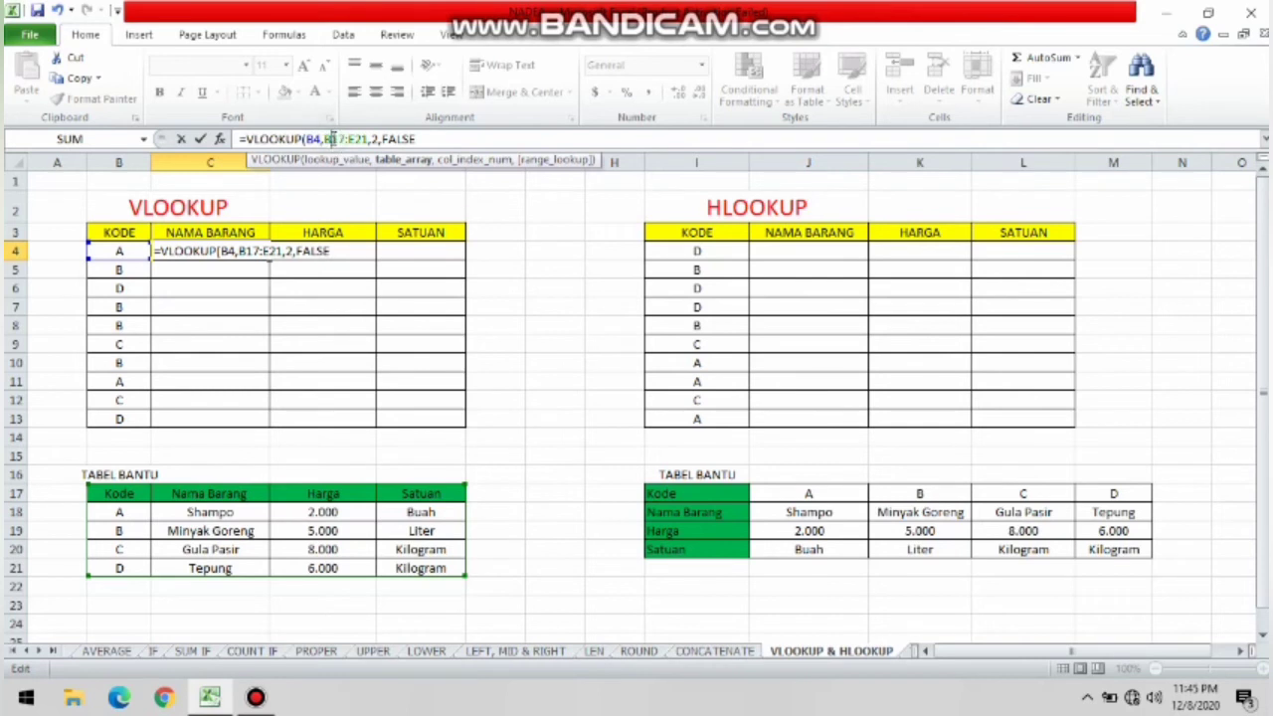
type("$B")
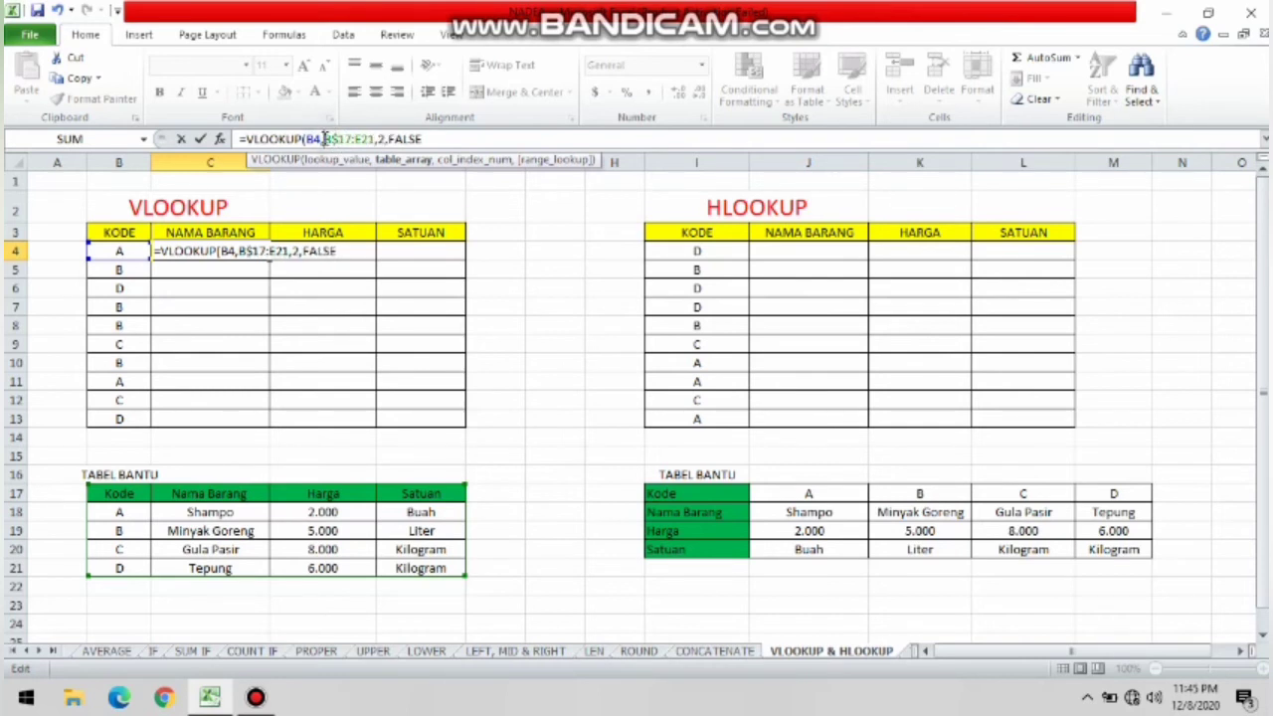
type("$")
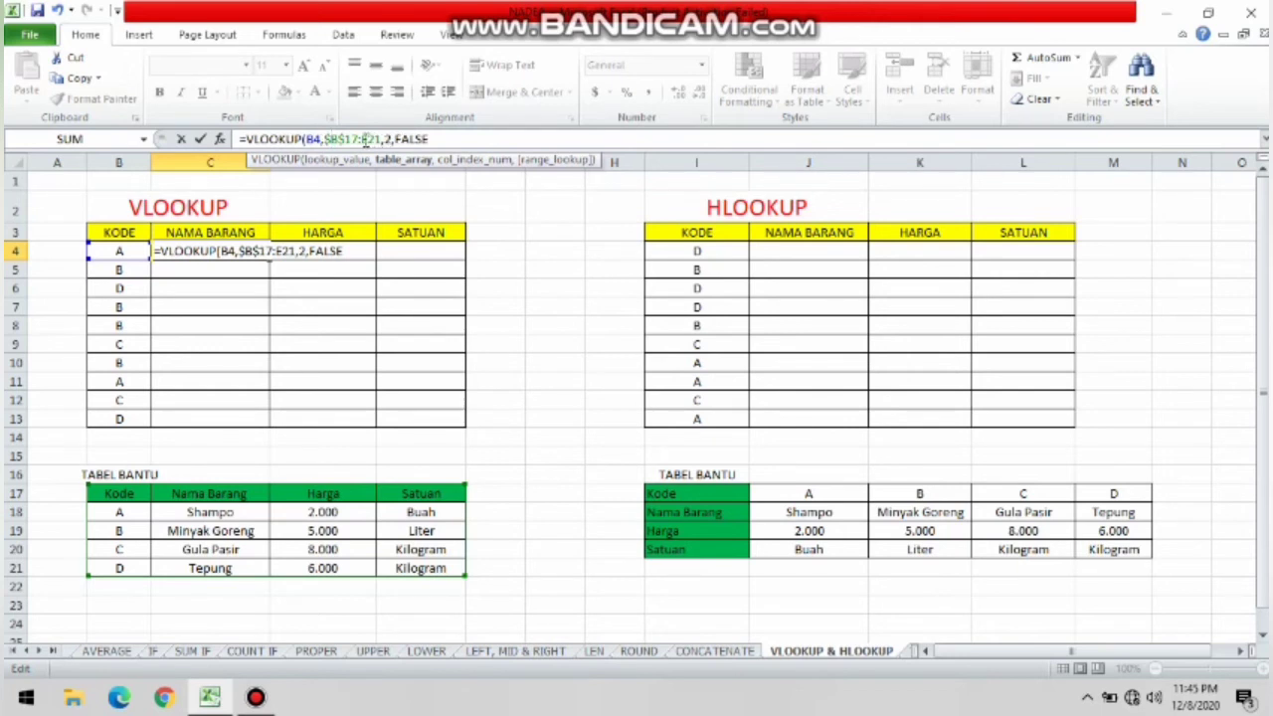
left_click(361, 139)
type("$")
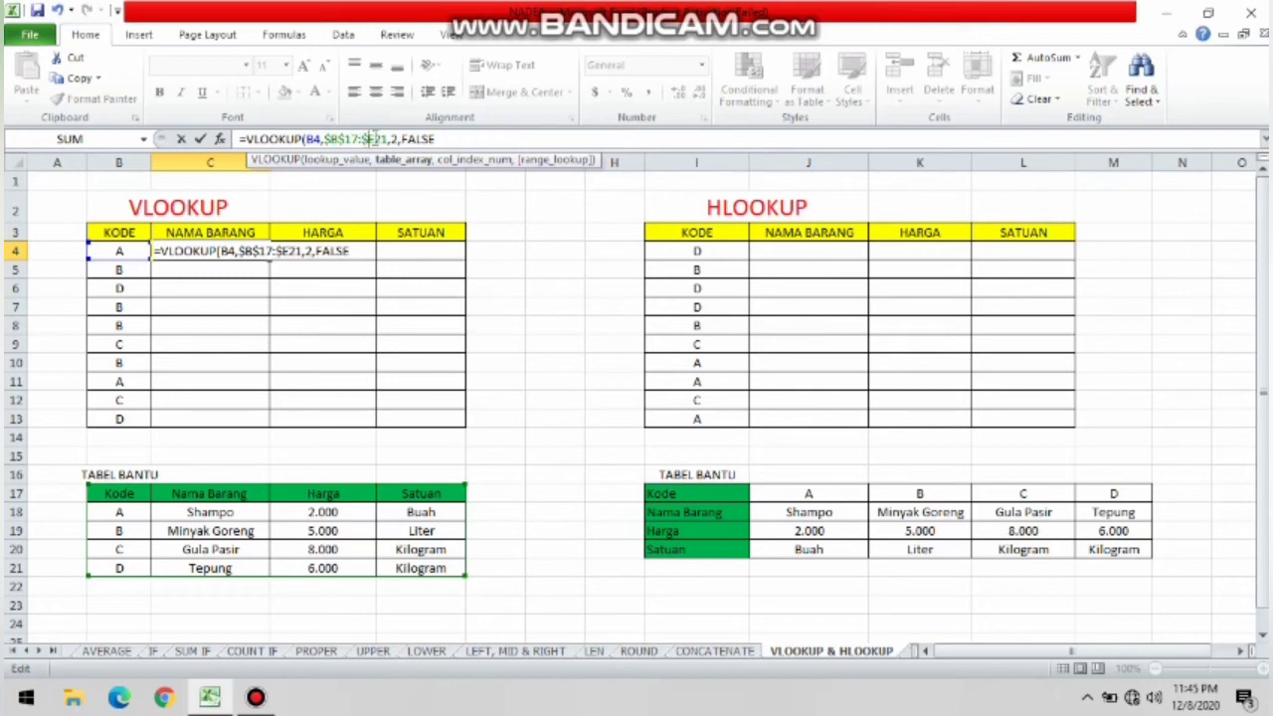
left_click(376, 140)
type("$")
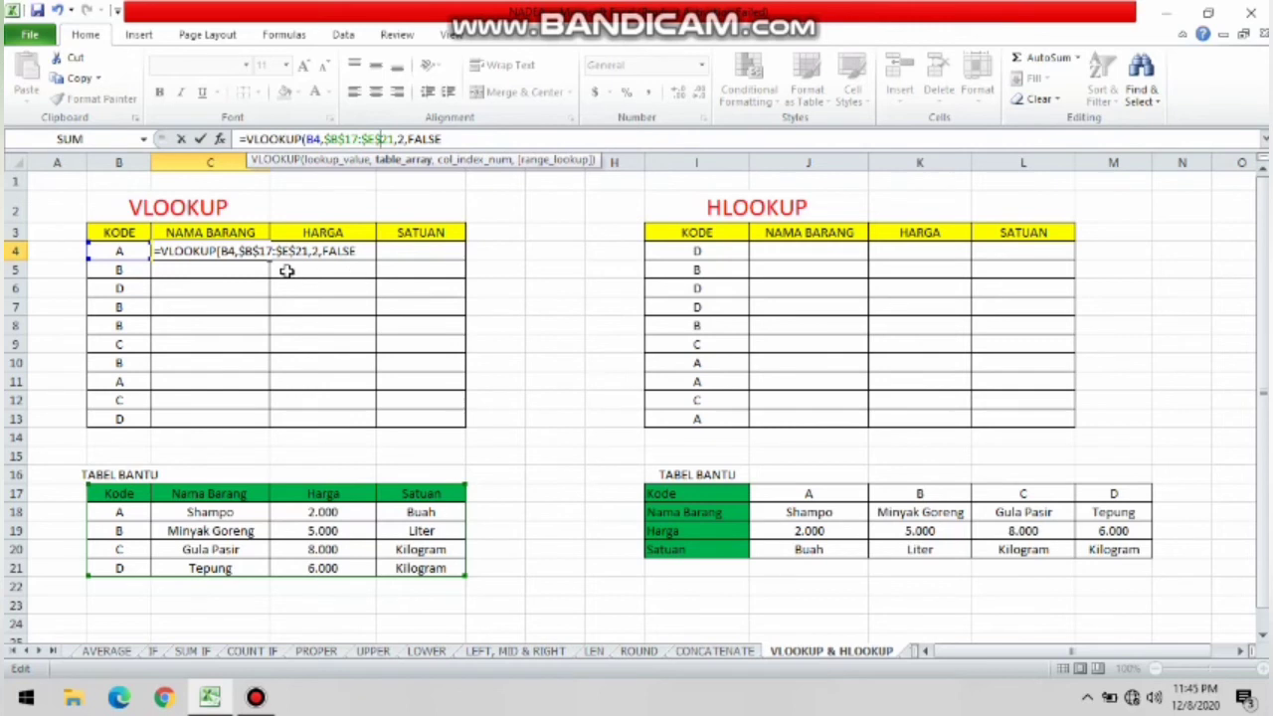
key("Return")
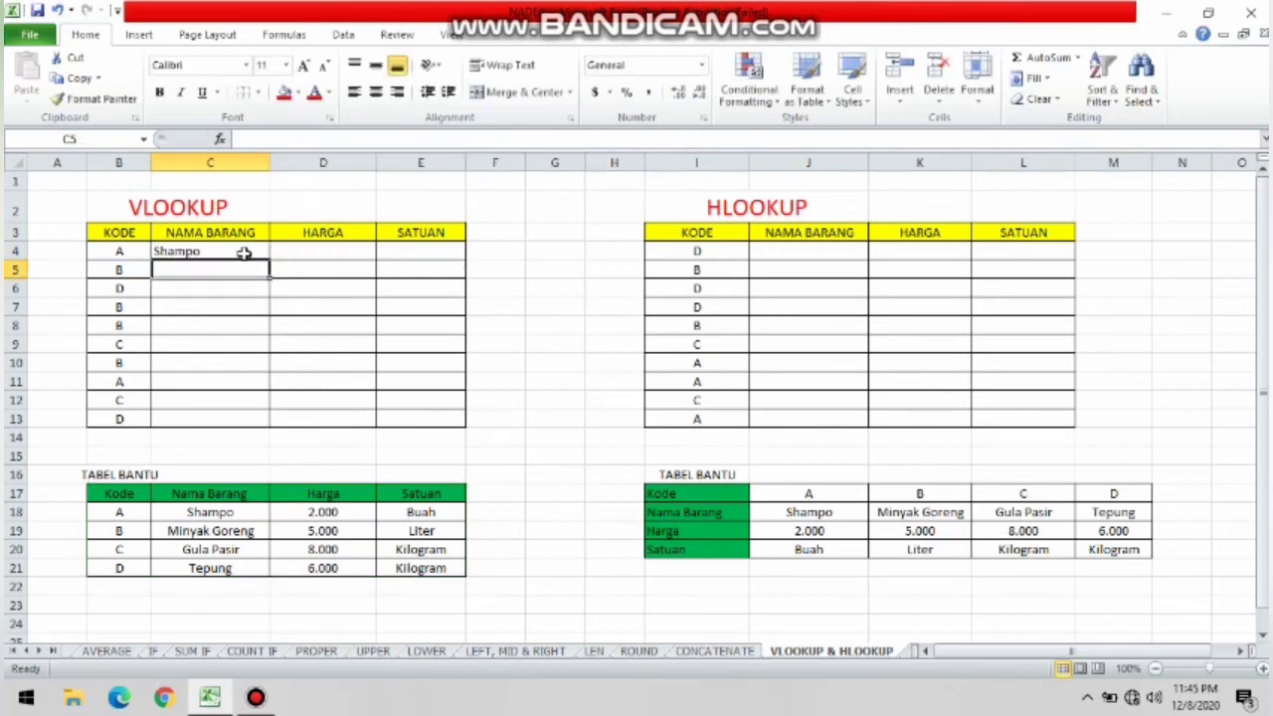
- Fill the VLOOKUP formula from C4 down the NAMA BARANG column to C13
left_click(243, 252)
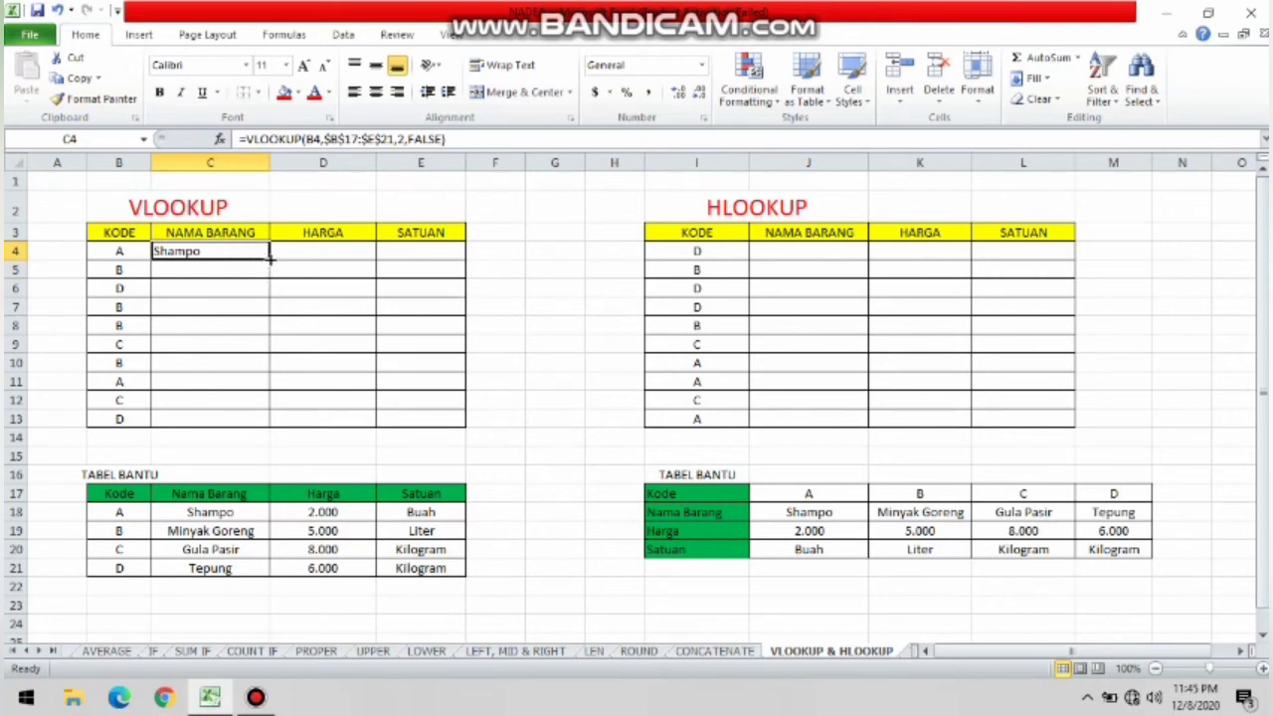
left_click_drag(269, 257, 269, 422)
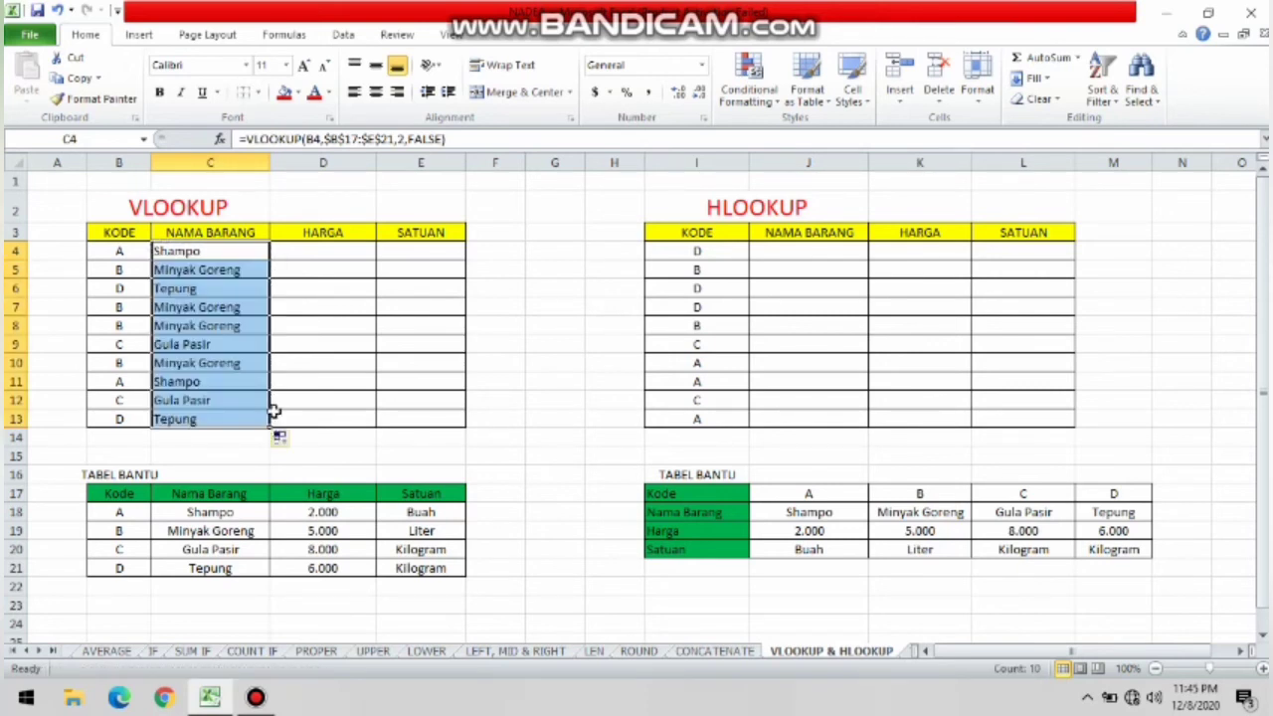
left_click(305, 367)
- Write a VLOOKUP formula in D4 with lookup value B4, table B17:E21, column 3 and FALSE for exact match
left_click(325, 251)
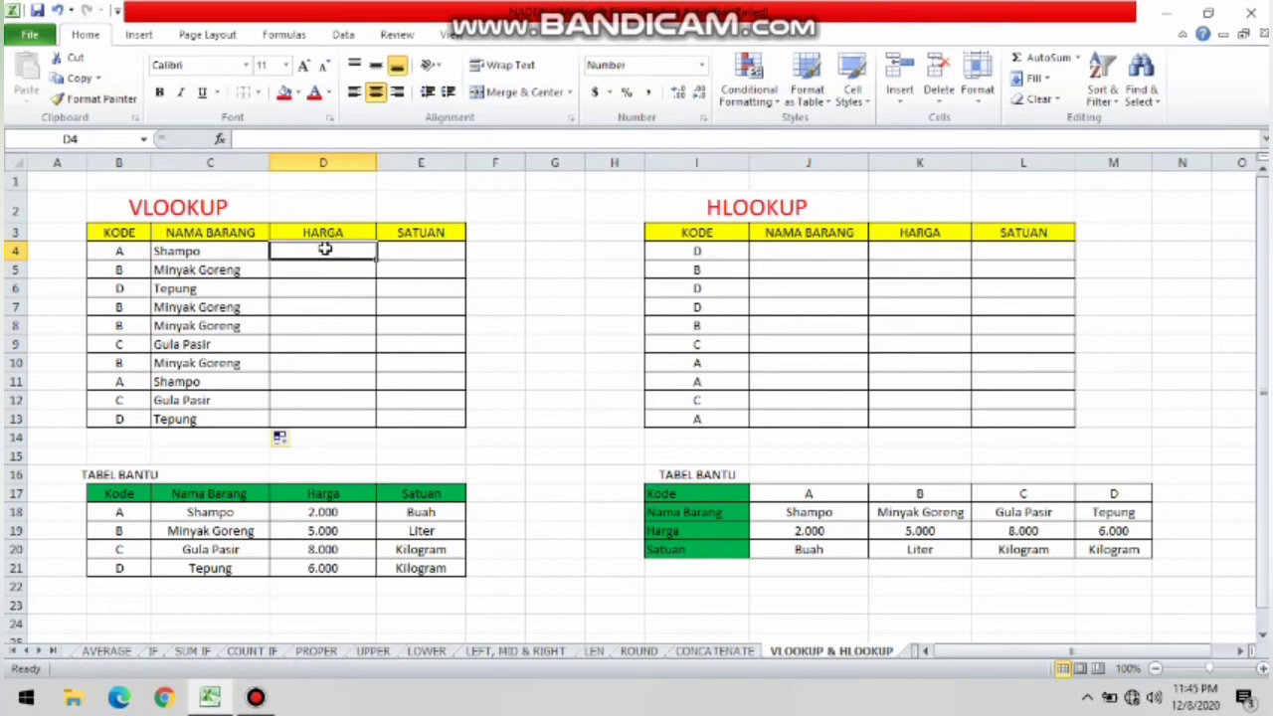
type("=")
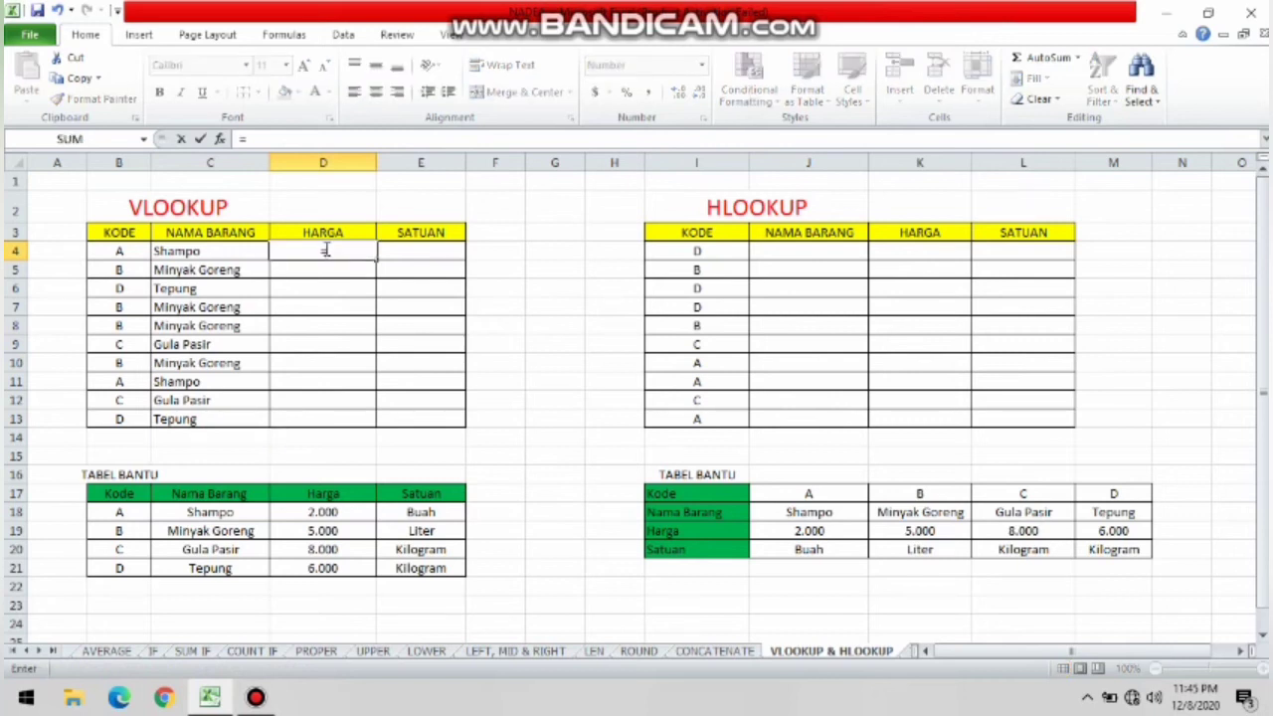
type("V")
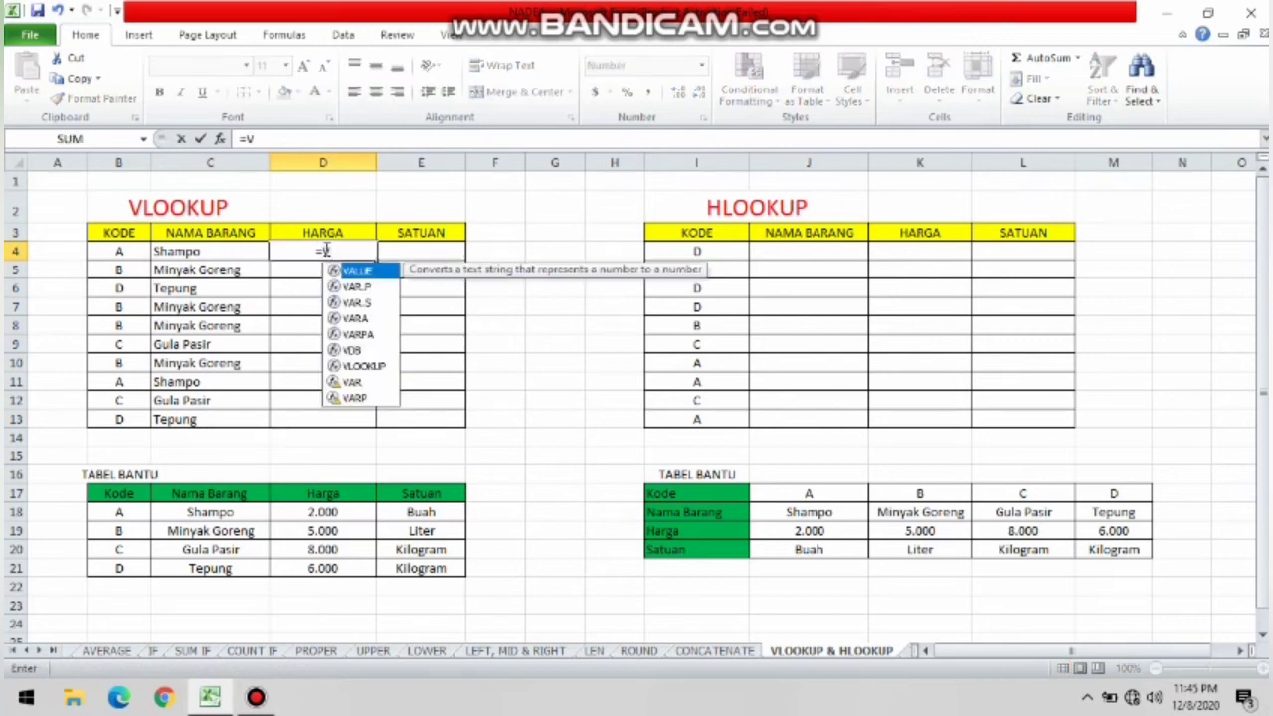
double_click(355, 365)
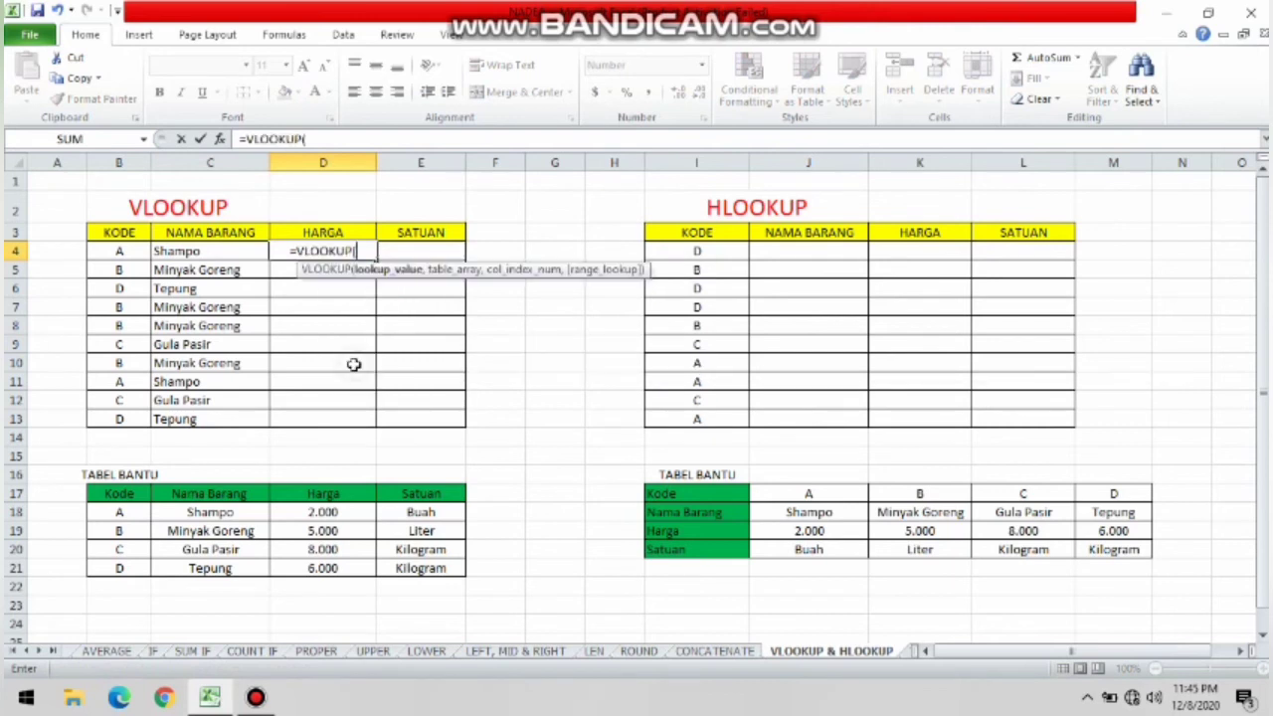
left_click(121, 254)
type(",")
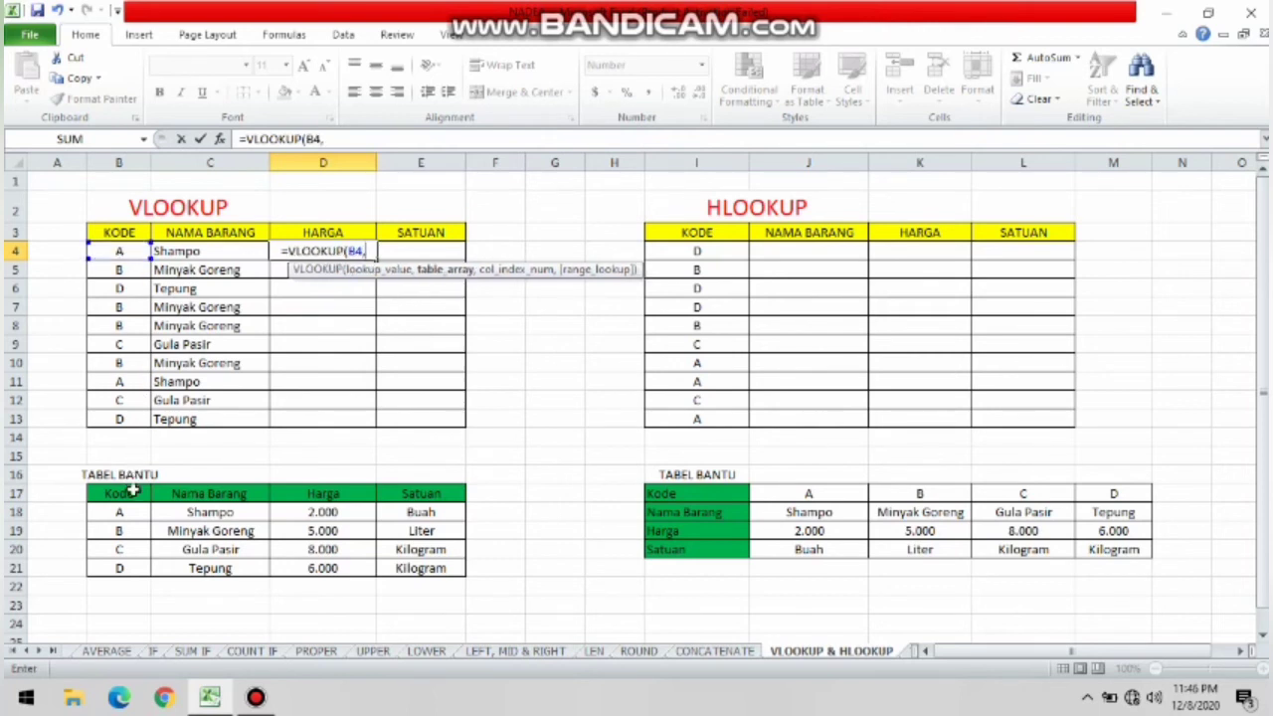
left_click_drag(133, 491, 418, 565)
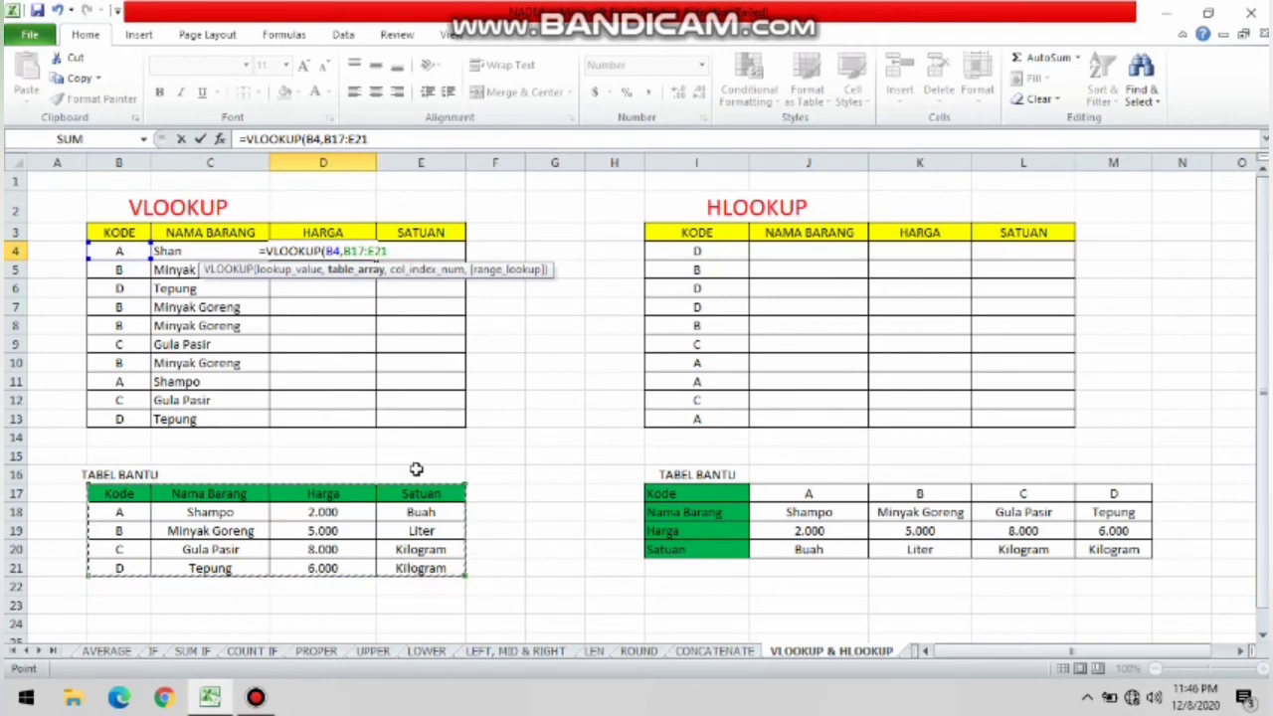
type(",")
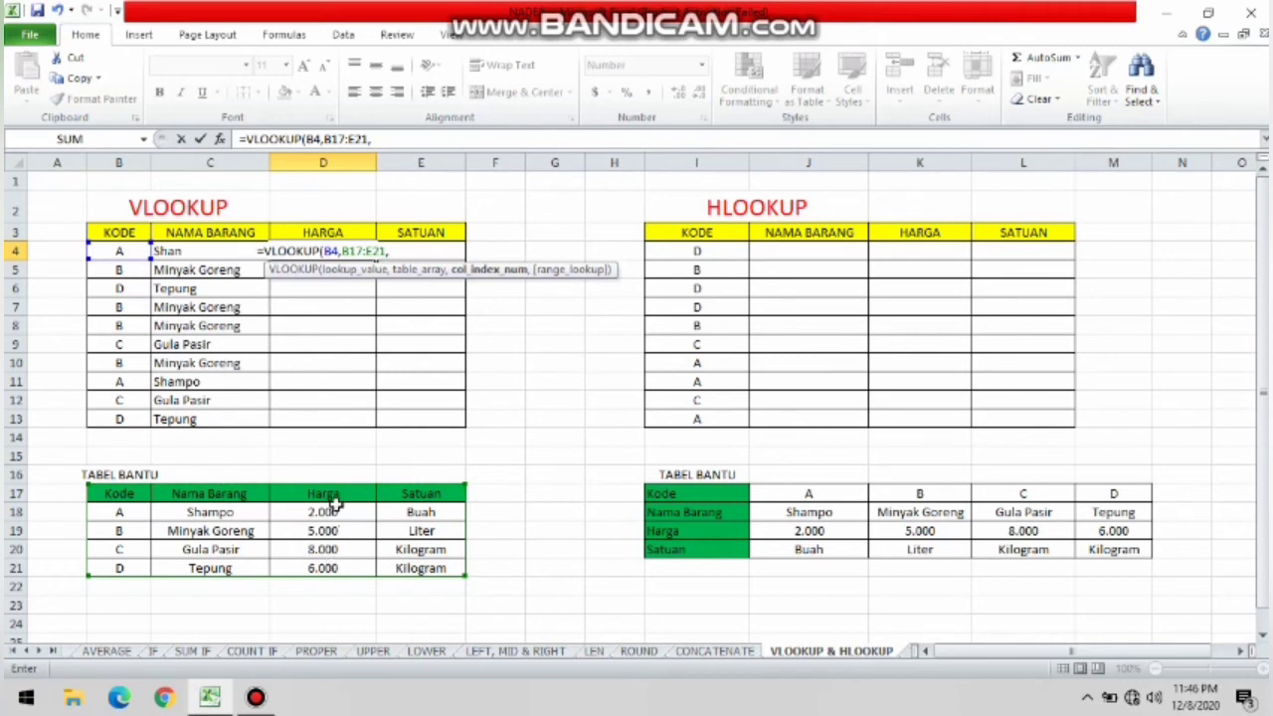
type("3")
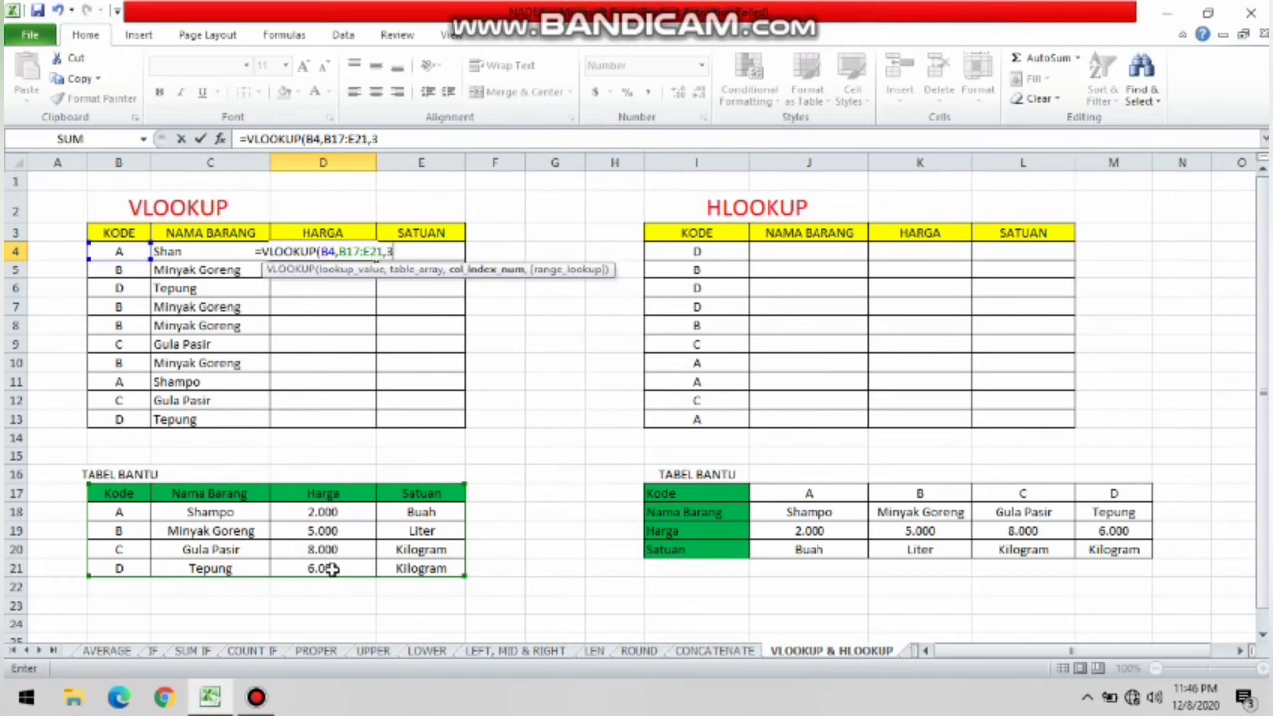
type(",")
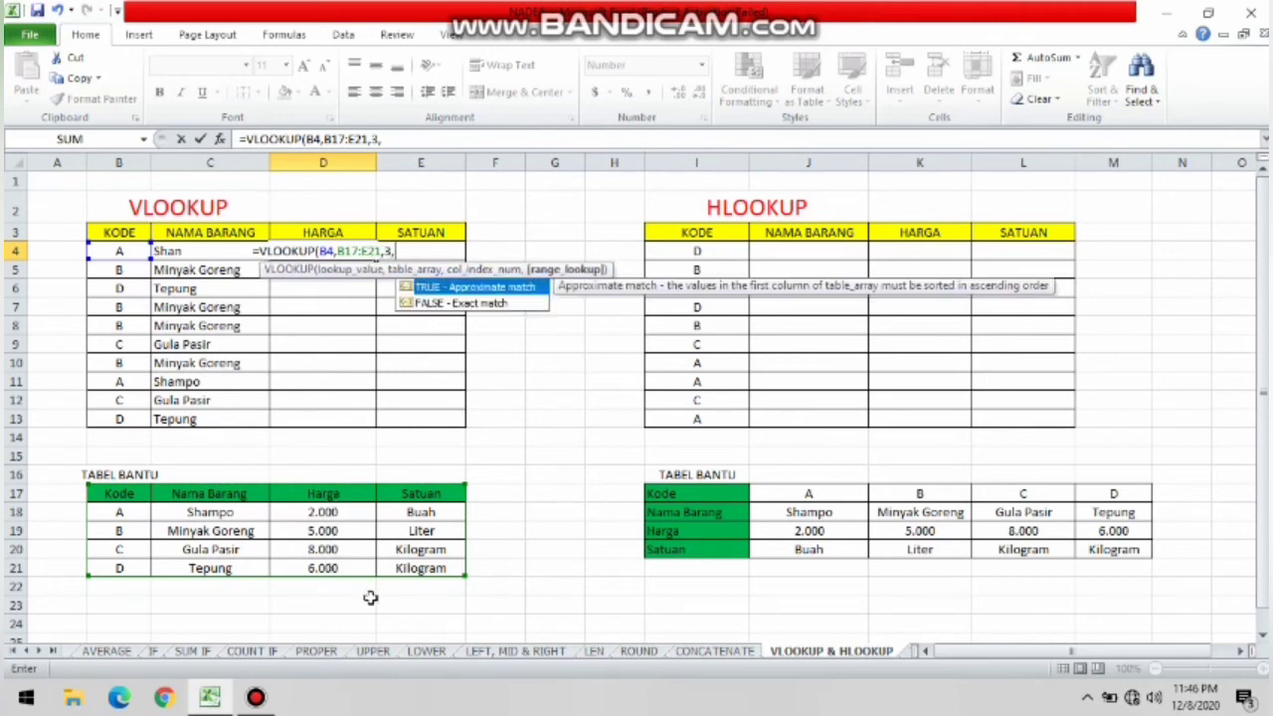
left_click(502, 304)
double_click(502, 303)
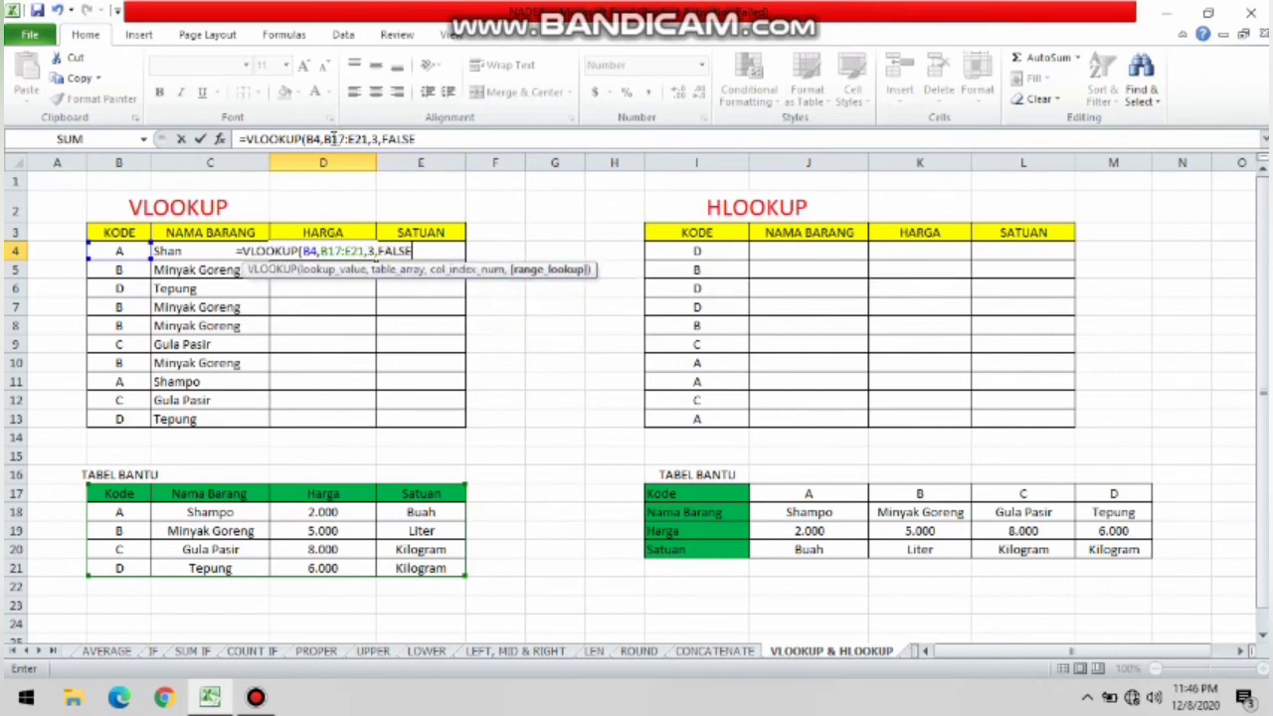
- Make the table range in the D4 VLOOKUP formula absolute as $B$17:$E$21 and commit the formula
left_click(334, 139)
type("$")
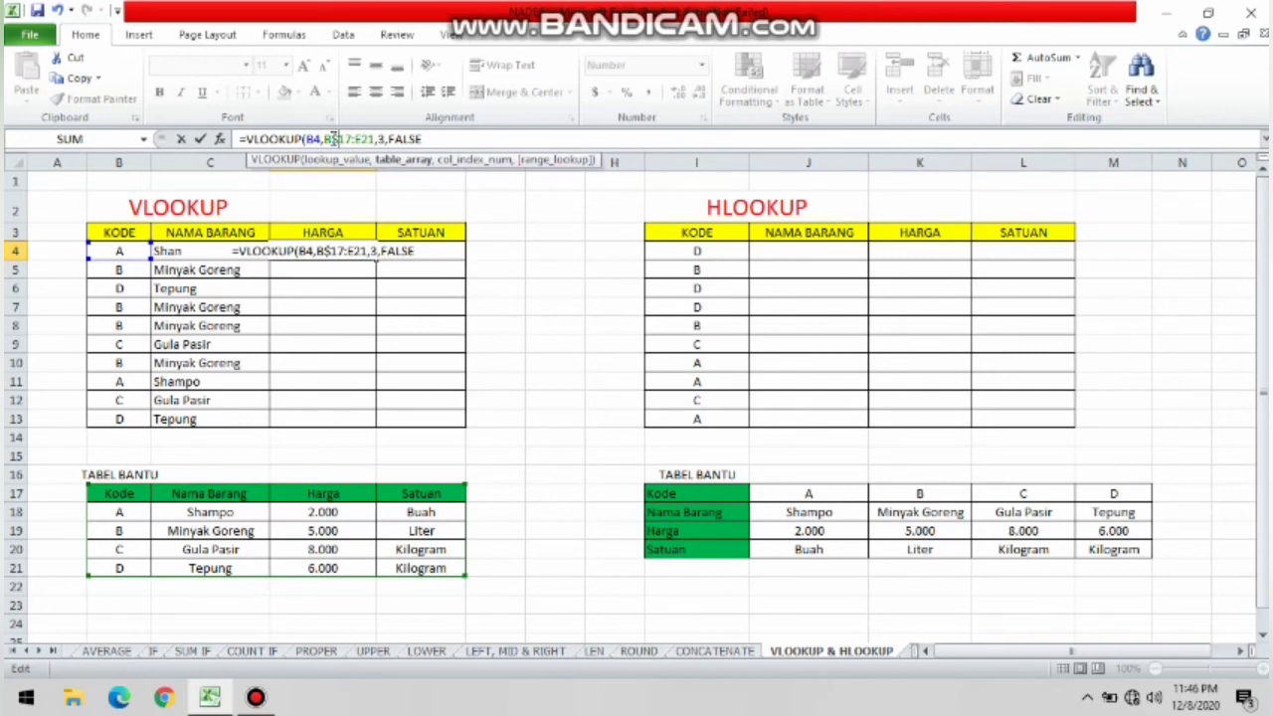
key("Left")
key("Left")
type("$B")
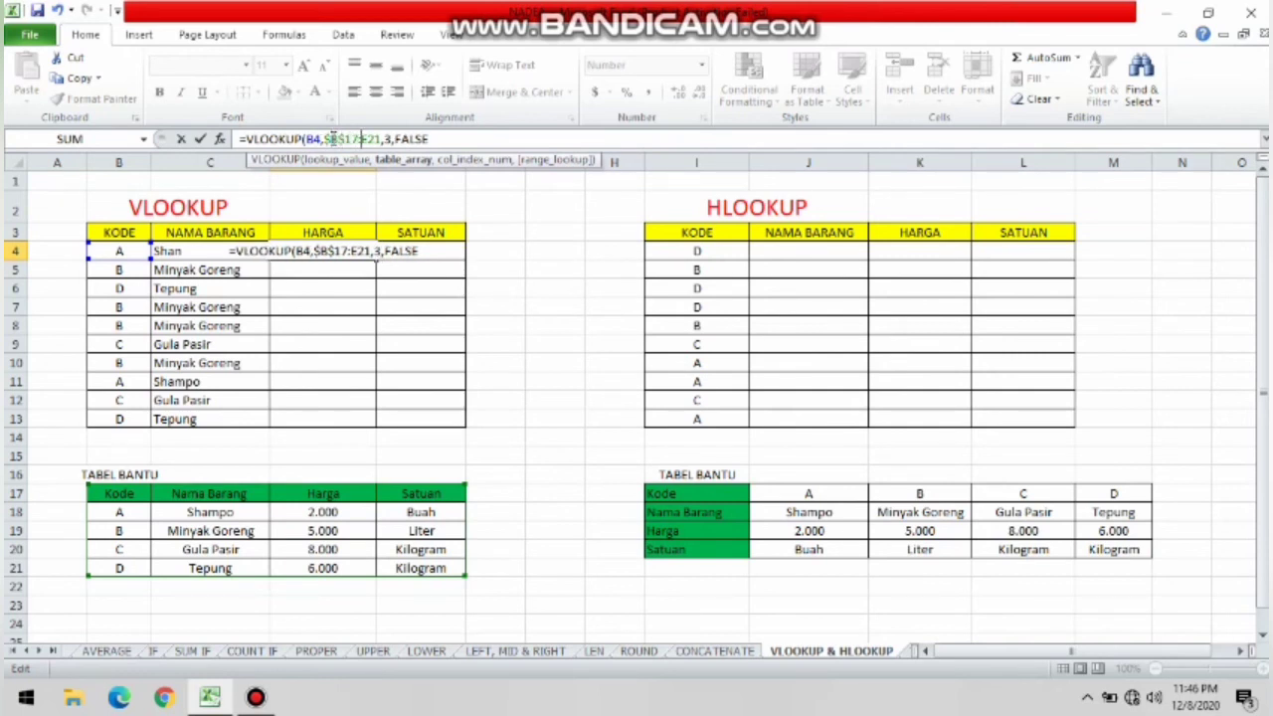
type("$17:")
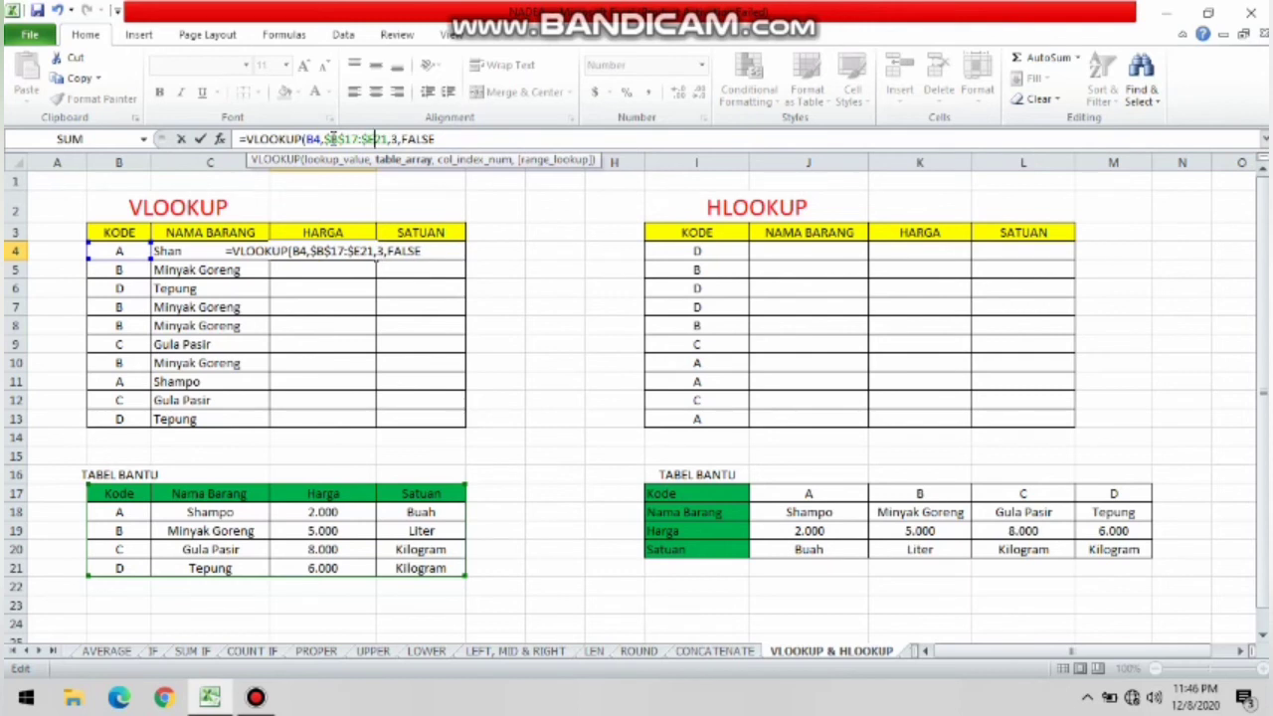
type("$")
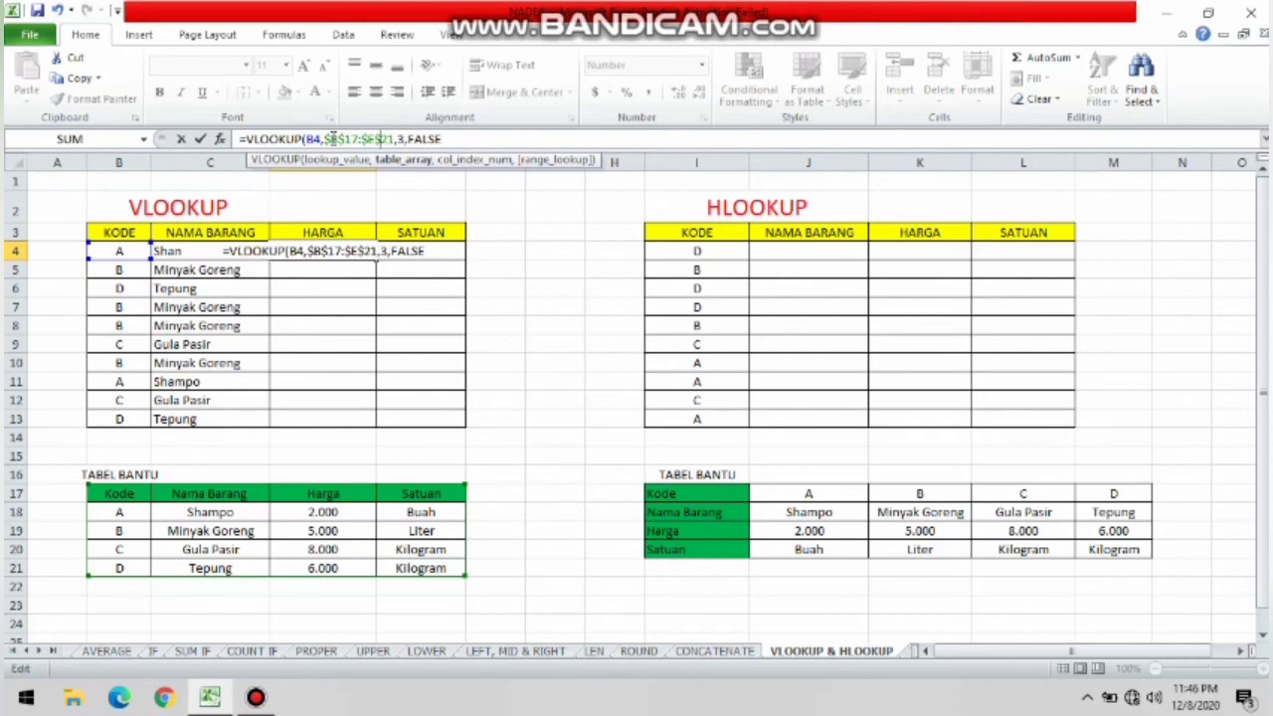
key("Return")
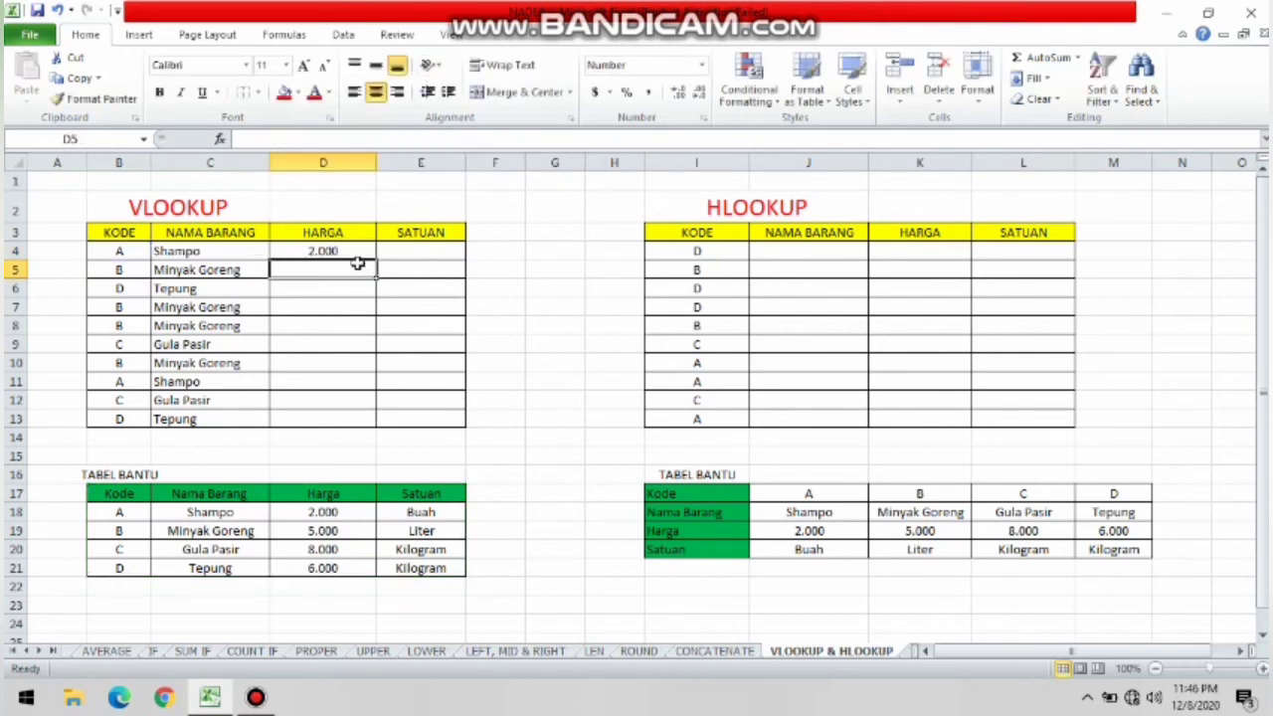
- Fill the VLOOKUP formula from D4 down the HARGA column to D13
left_click(361, 254)
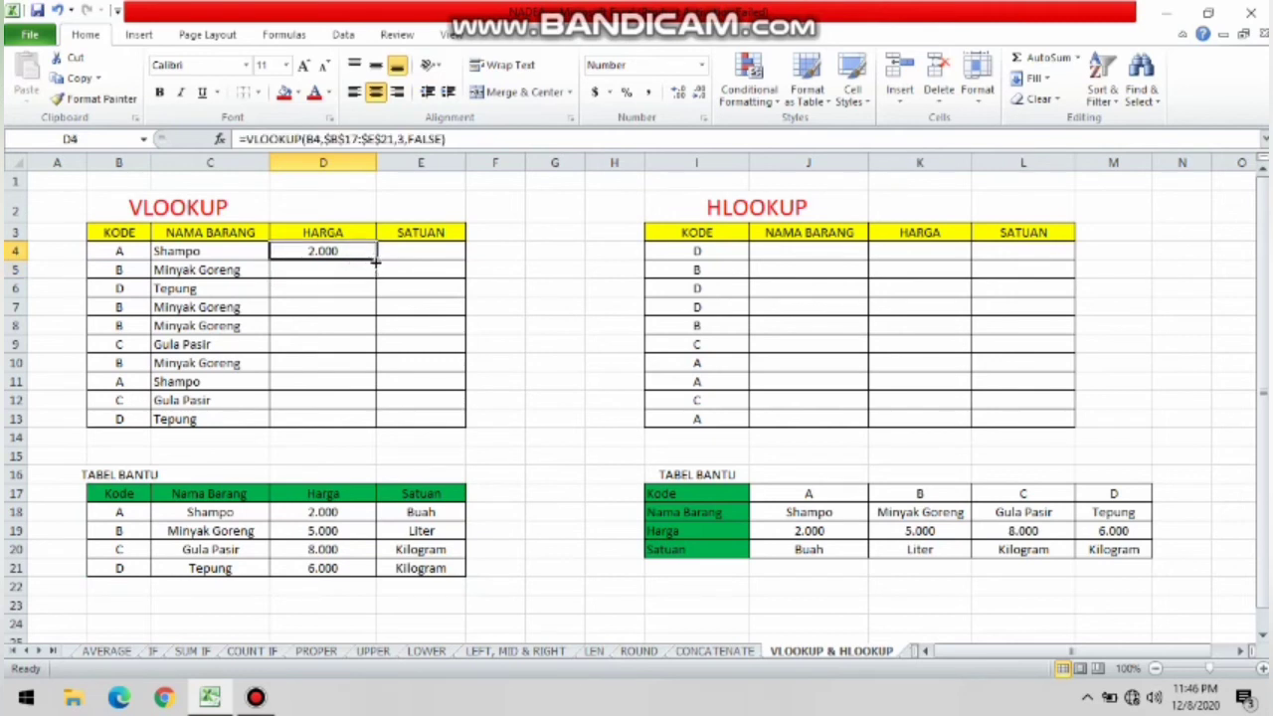
left_click_drag(376, 261, 375, 429)
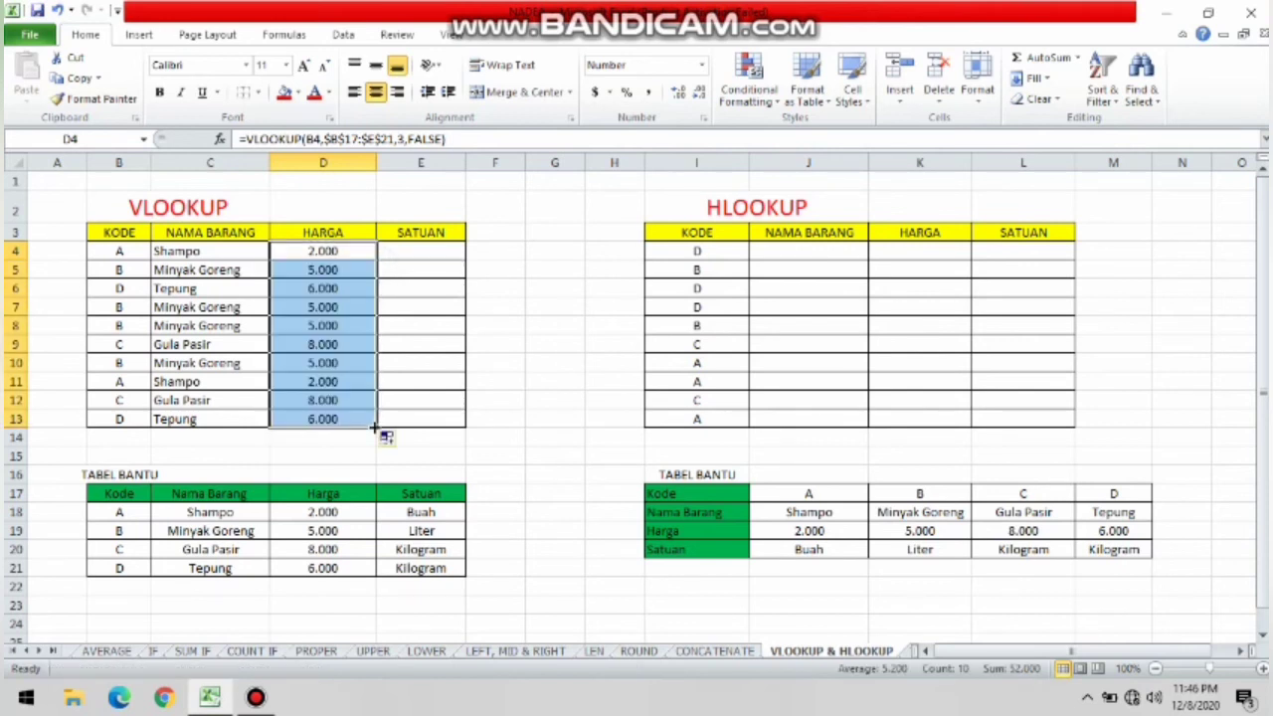
- Write a VLOOKUP formula in E4 with lookup value B4, table B17:E21, column 4 and FALSE for exact match
left_click(401, 255)
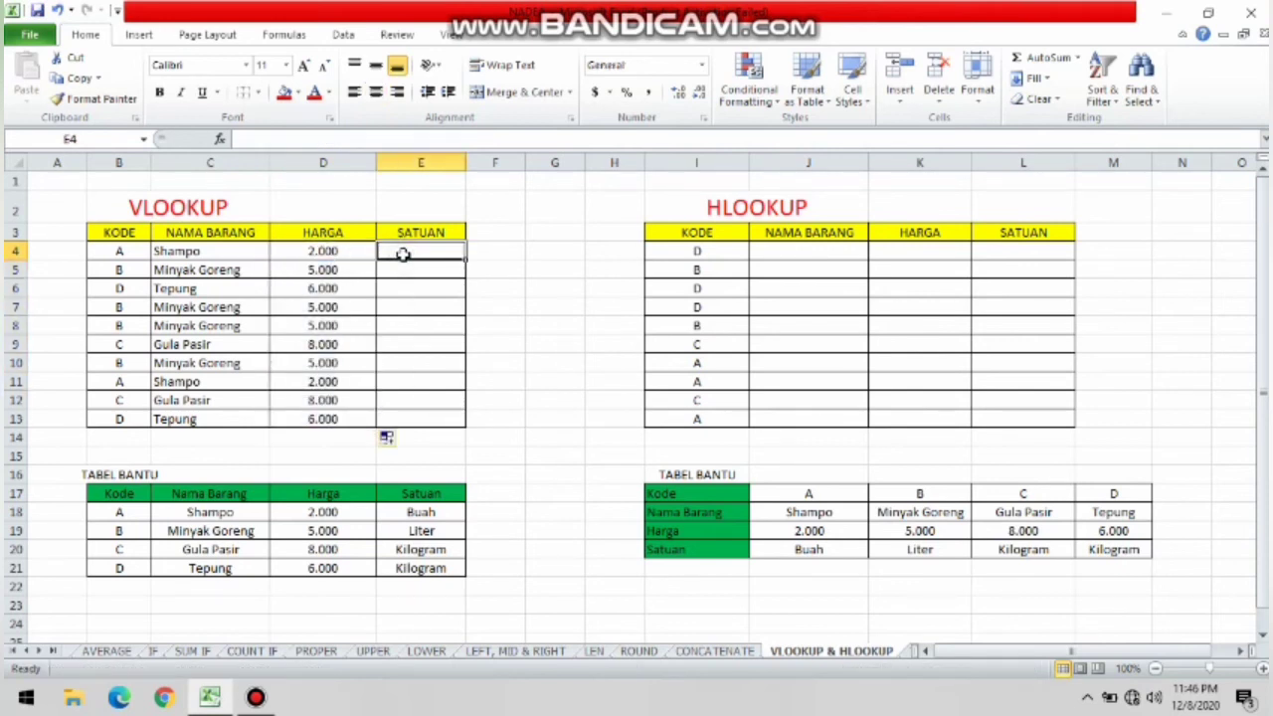
type("=V")
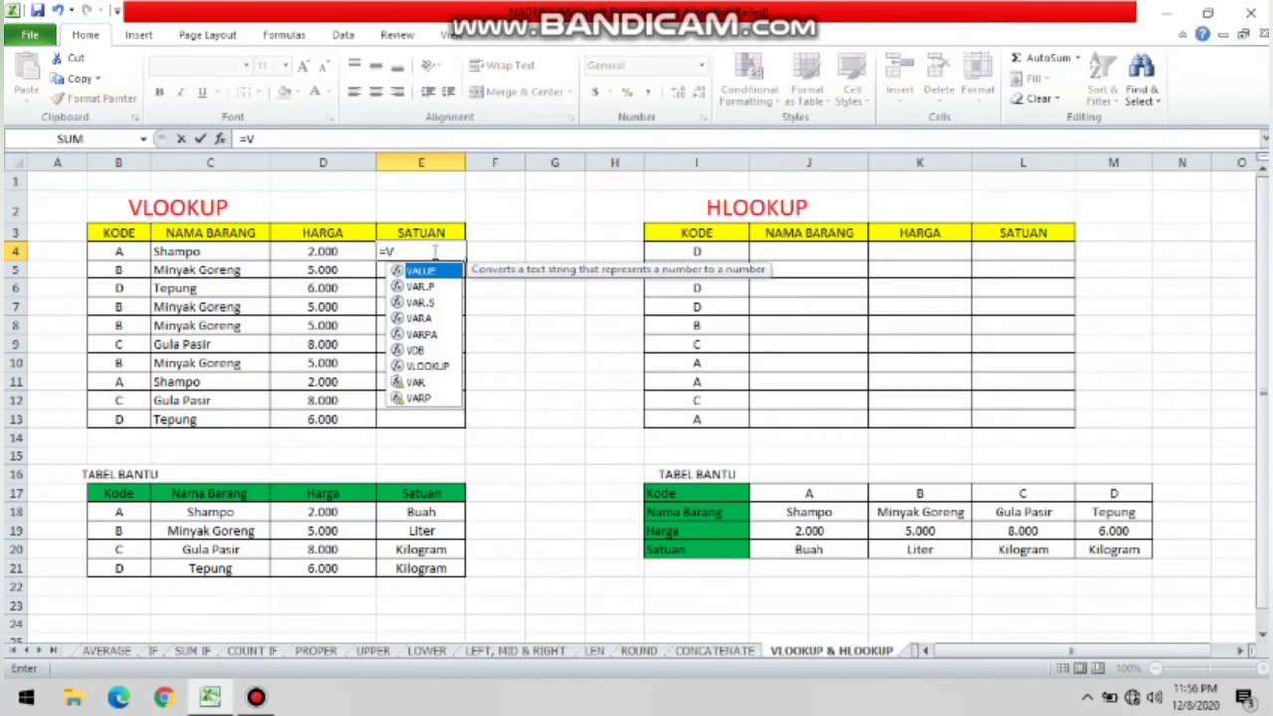
double_click(423, 365)
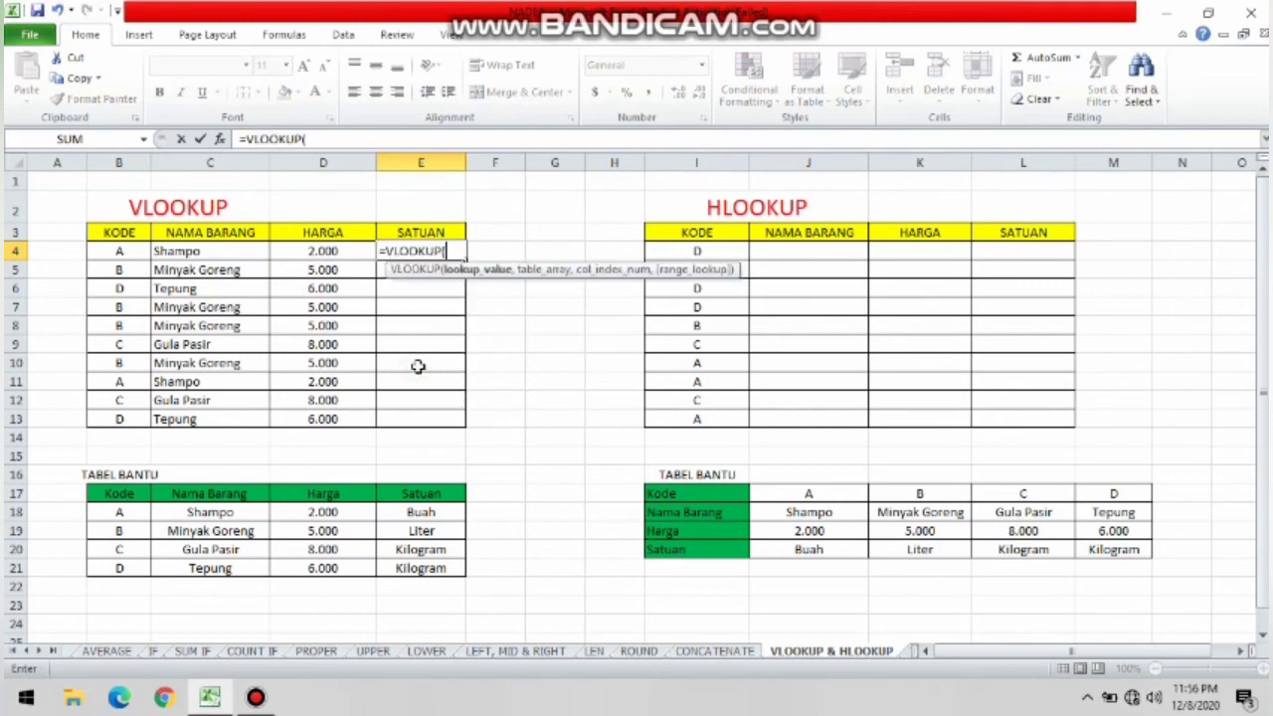
left_click(123, 250)
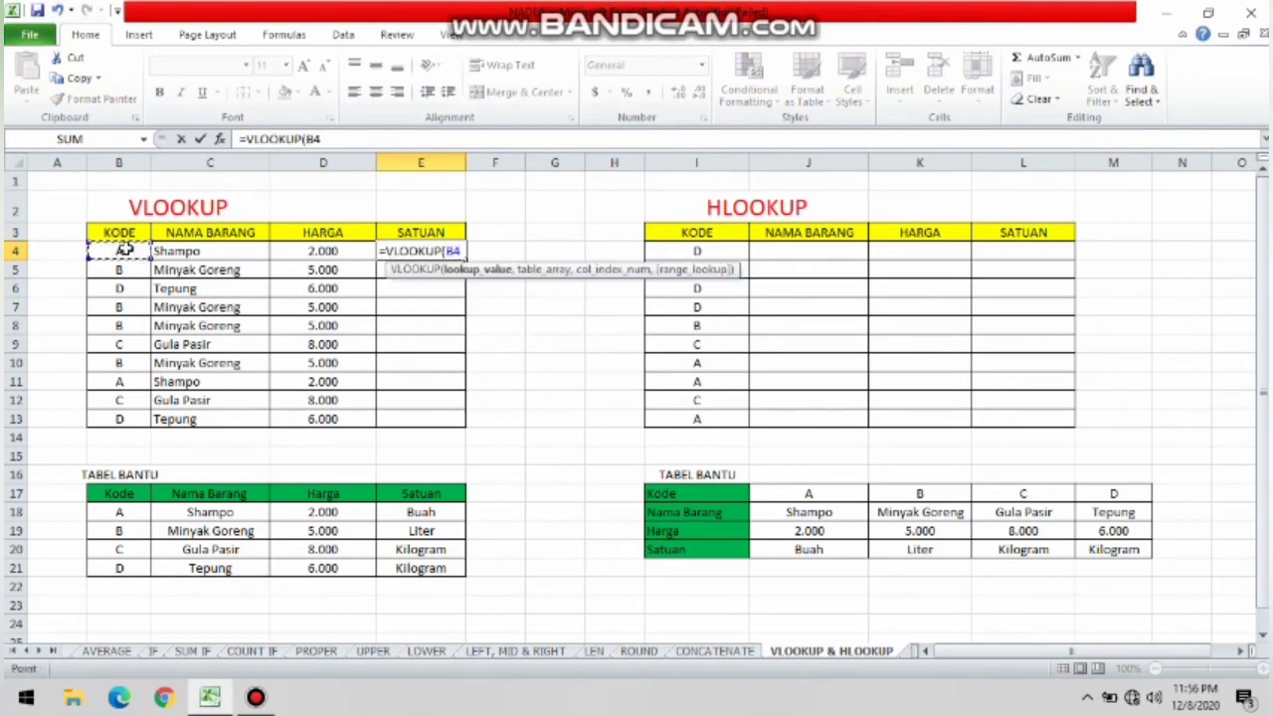
type(",")
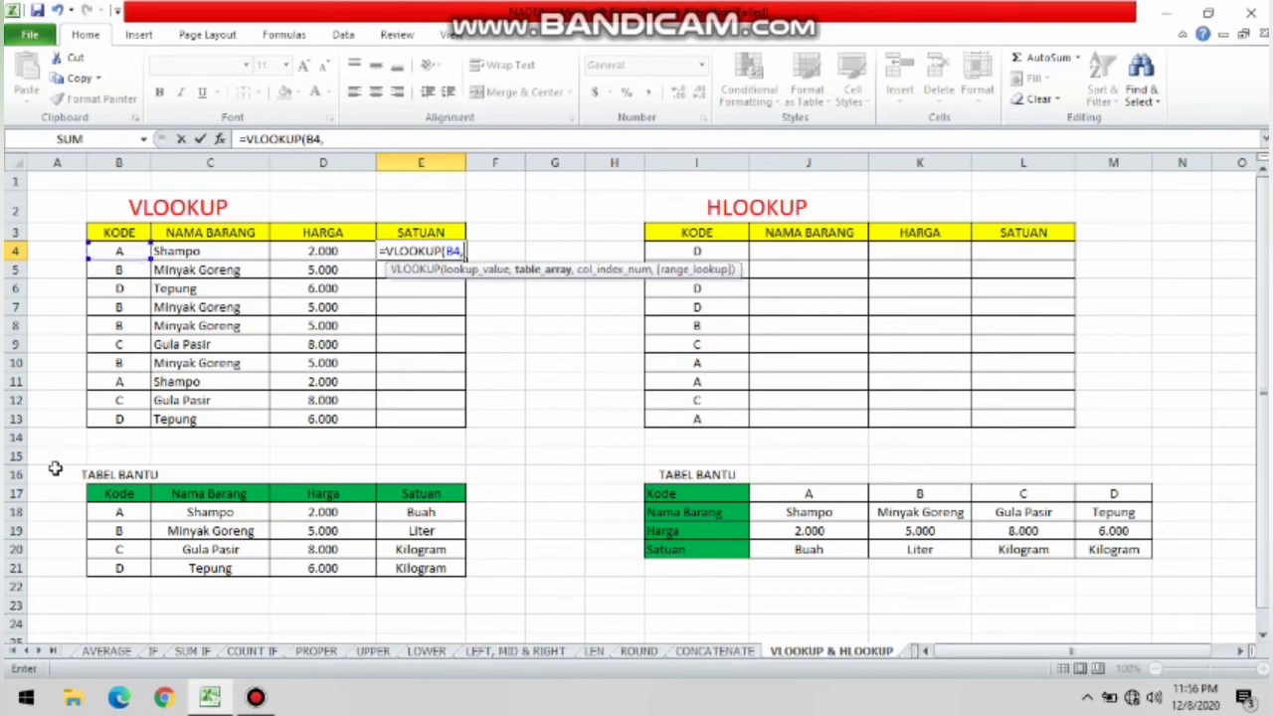
left_click_drag(112, 499, 426, 562)
type(",")
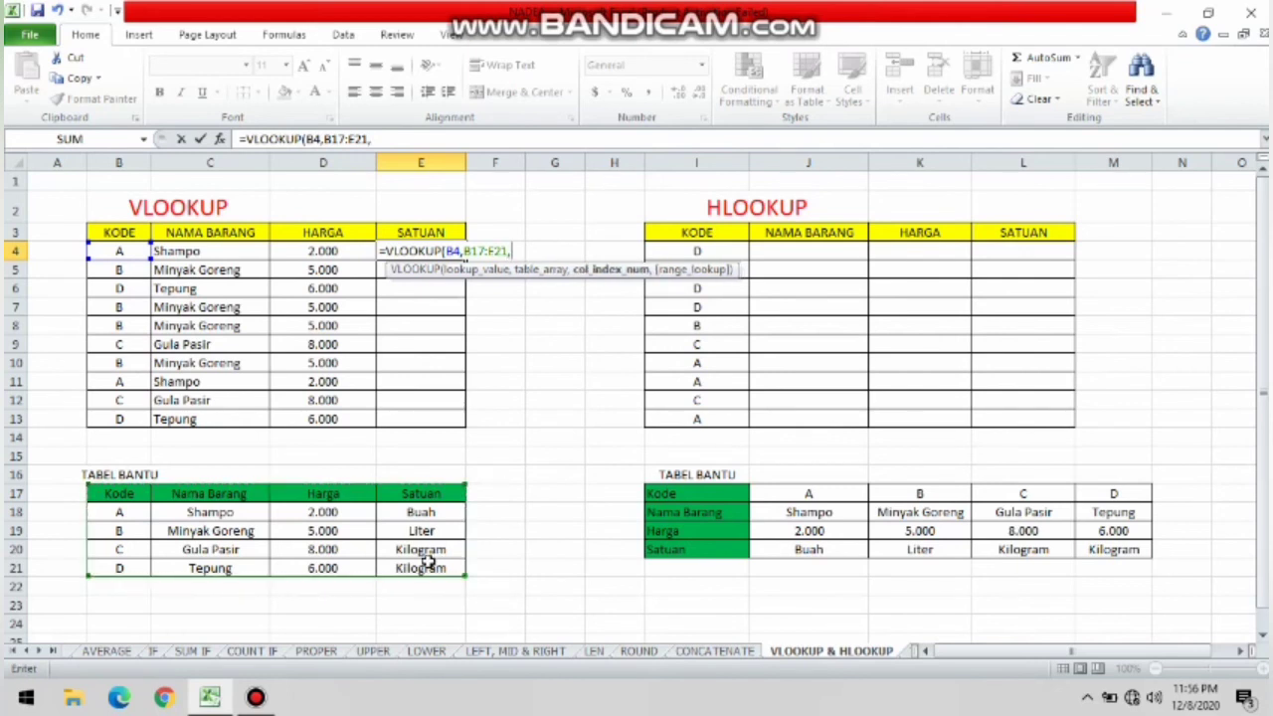
type("4,F")
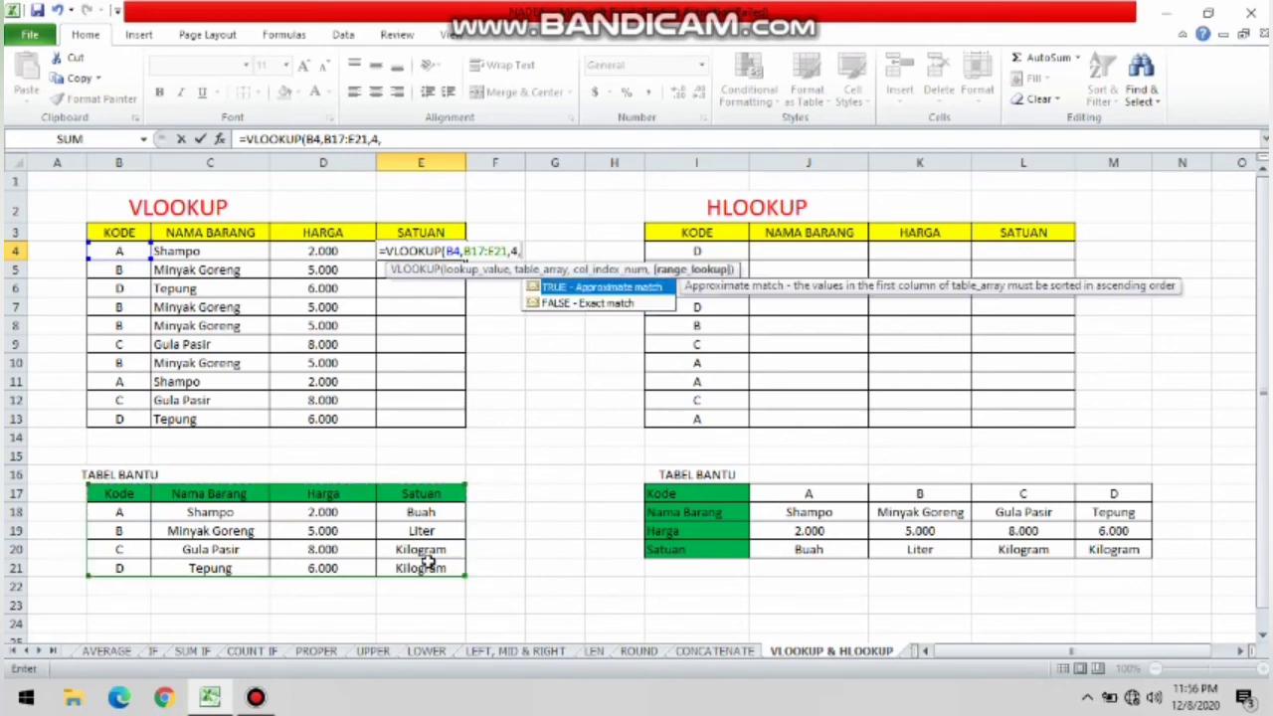
double_click(621, 303)
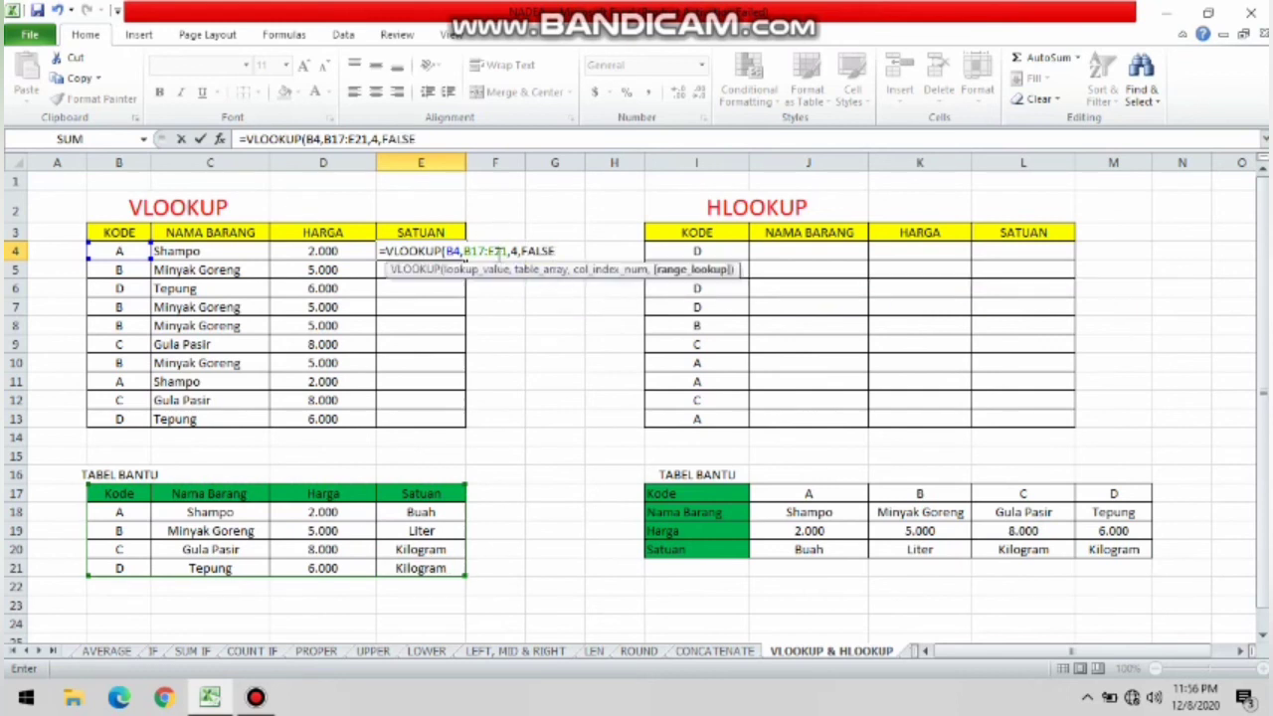
- Make the table range in the E4 VLOOKUP formula absolute as $B$17:$E$21 and commit the formula
left_click(496, 255)
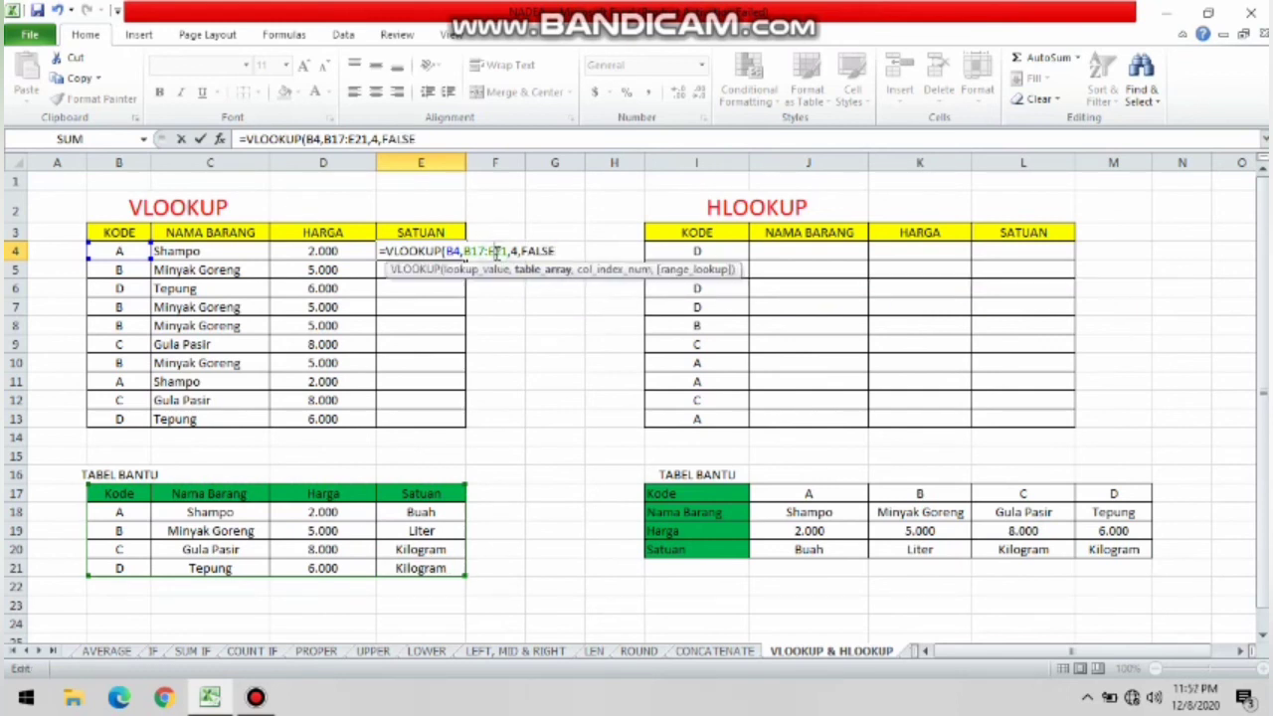
type("$E")
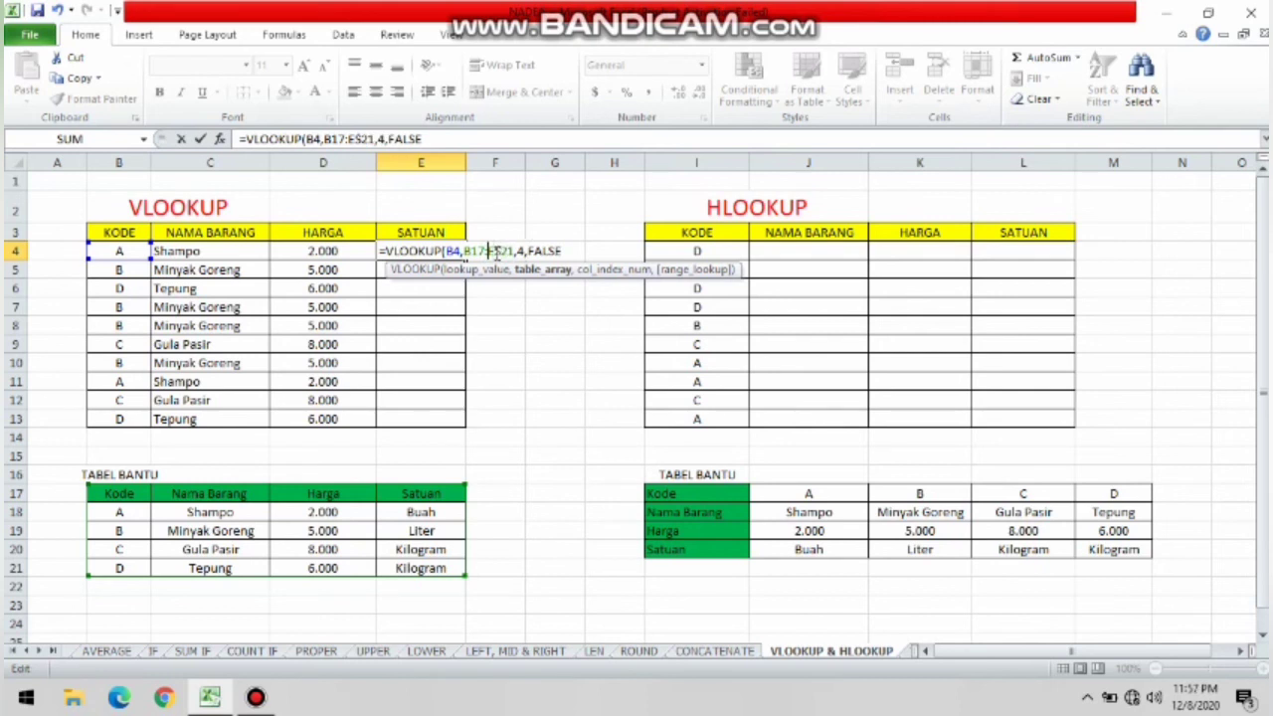
type("$")
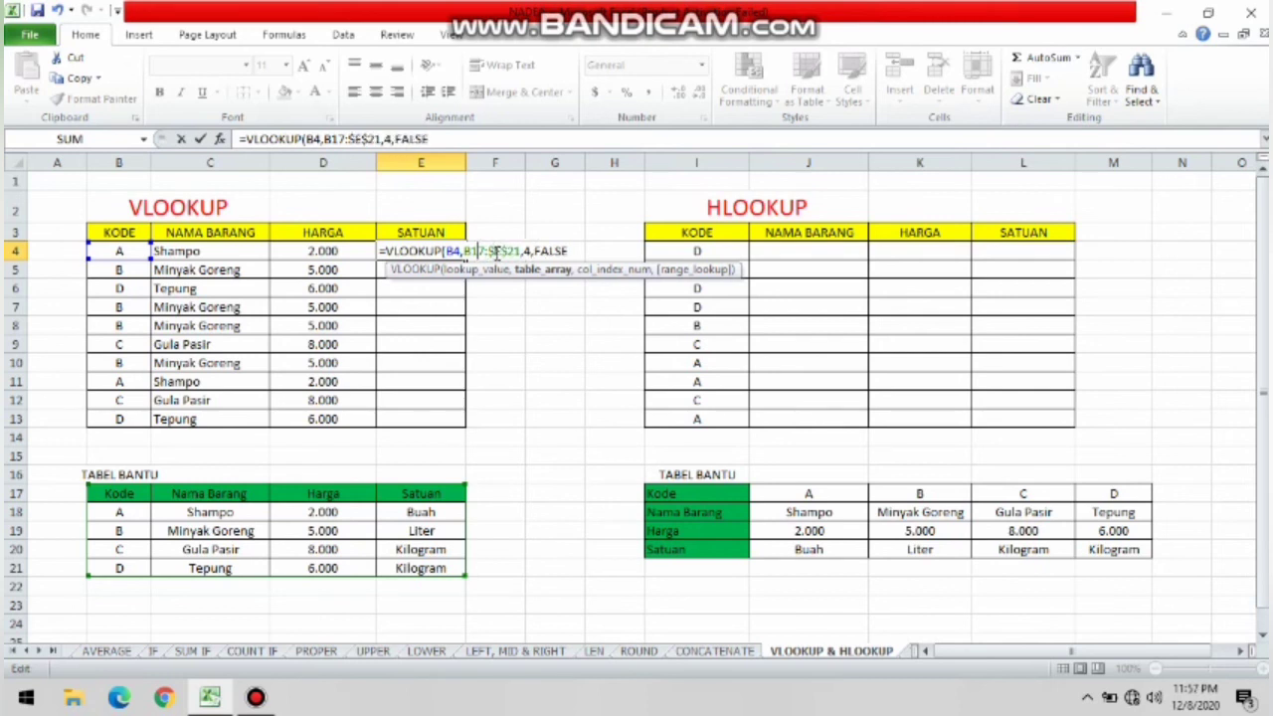
key("Left")
type("$")
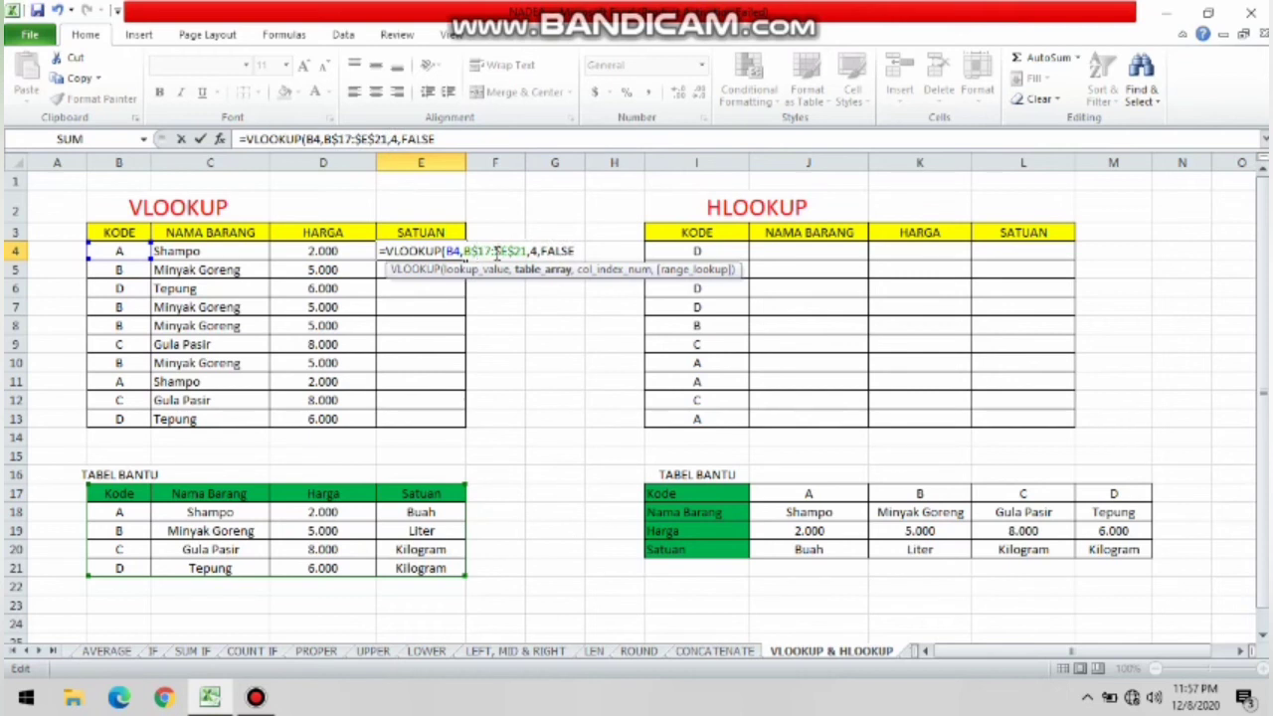
key("Left")
type("$")
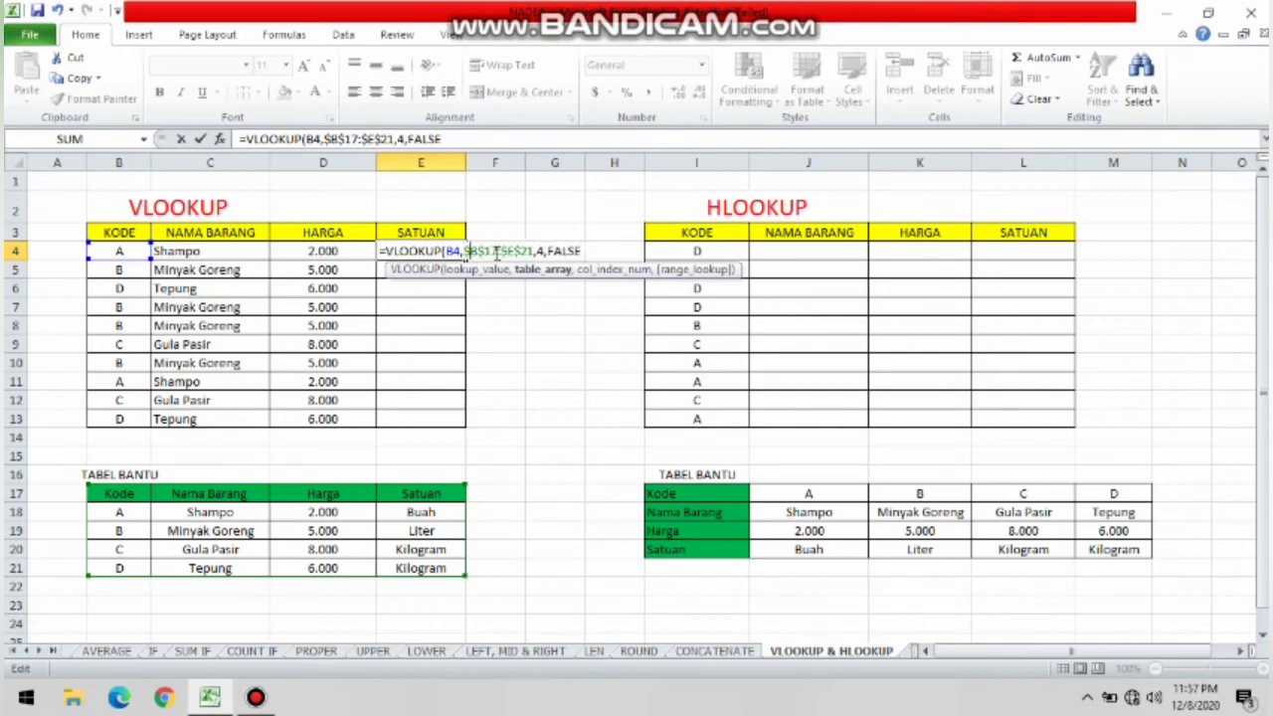
key("Return")
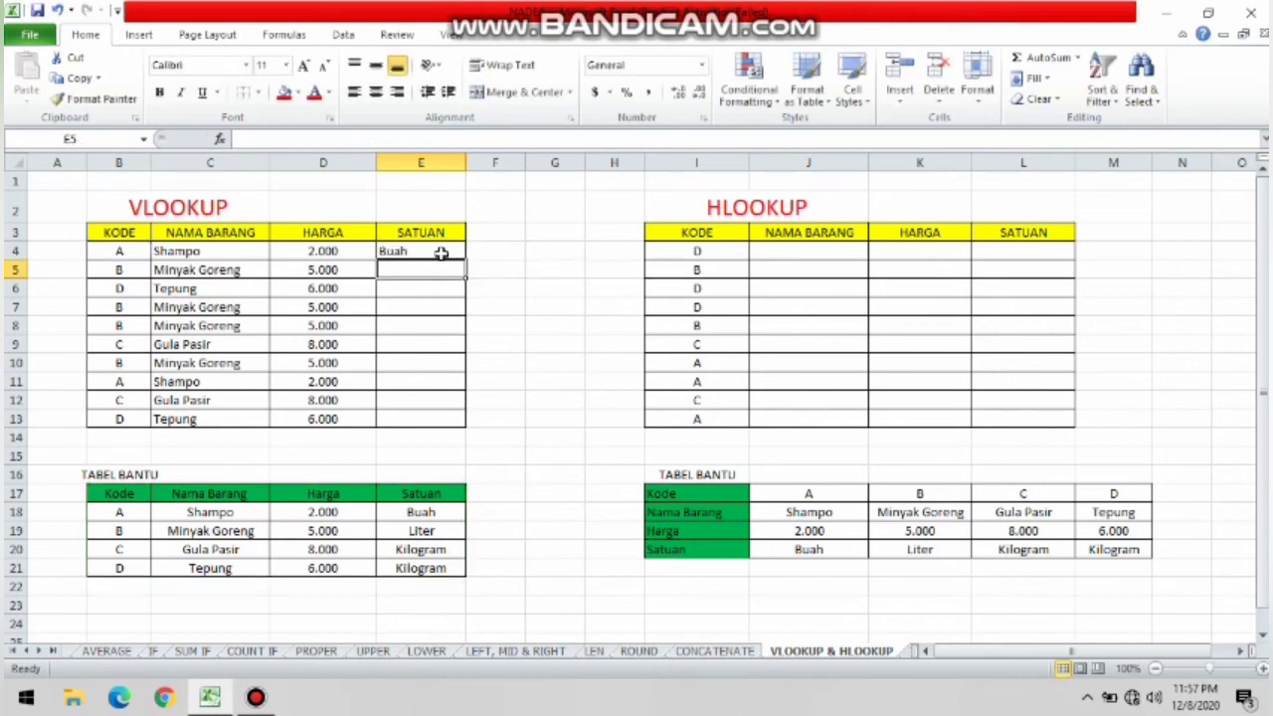
- Fill the VLOOKUP formula from E4 down the SATUAN column to E13
left_click_drag(441, 253, 463, 258)
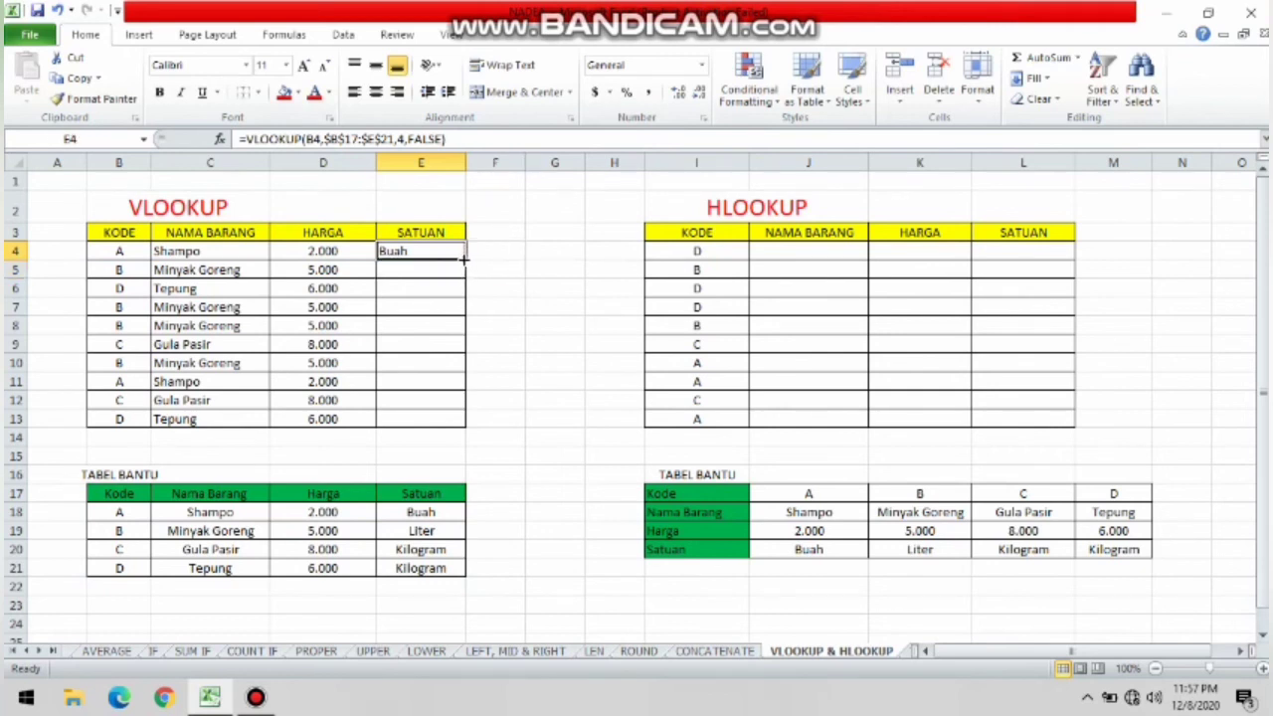
left_click_drag(463, 257, 464, 425)
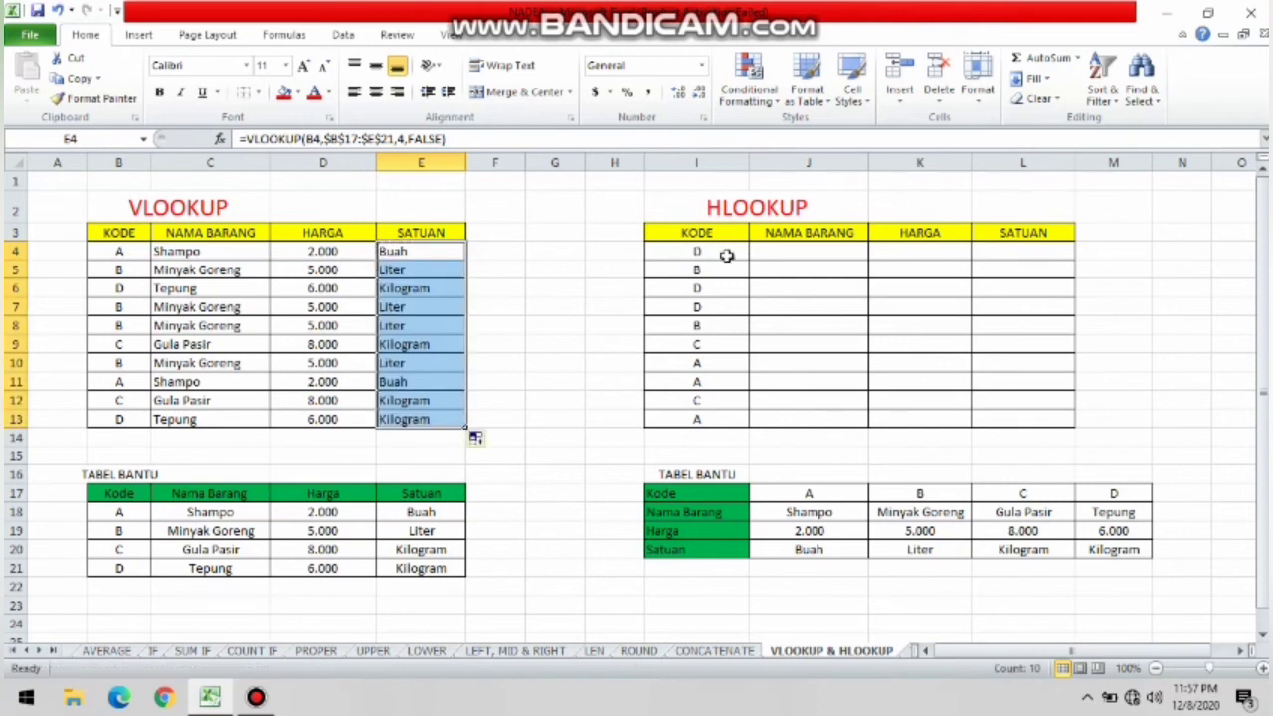
left_click(636, 360)
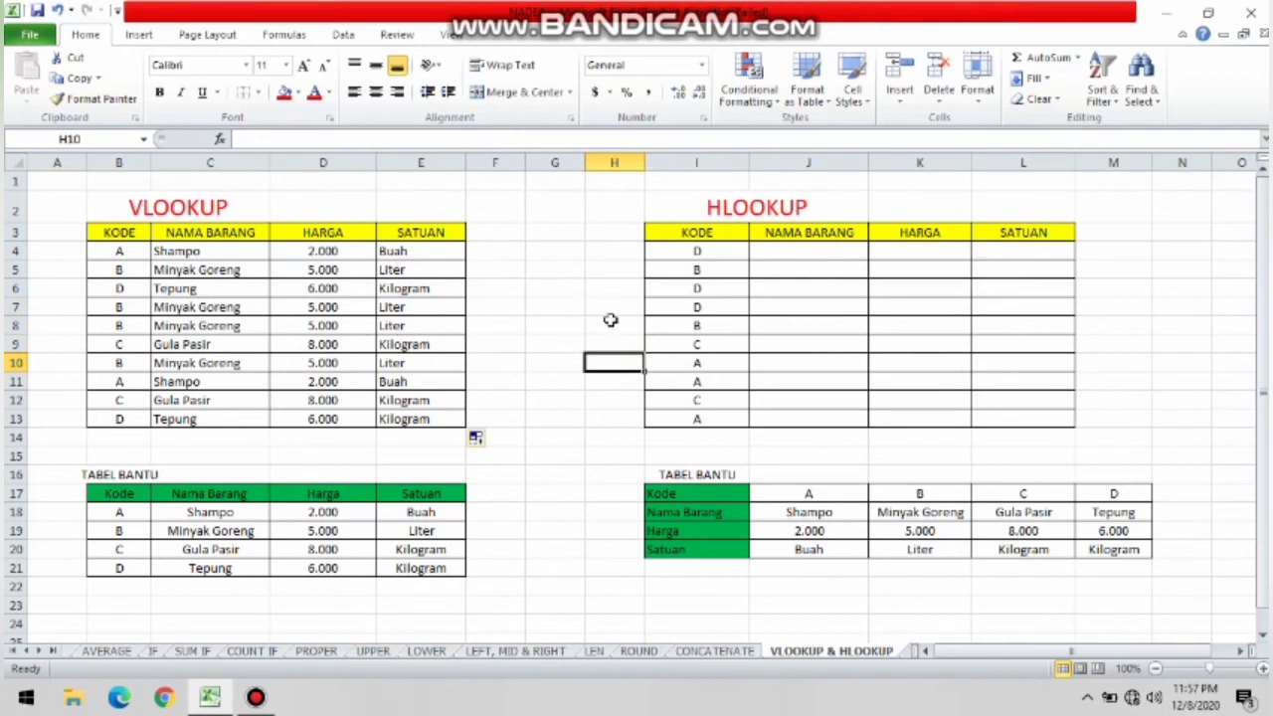
- Write an HLOOKUP formula in J4 with lookup value I4, table I17:M20, row 2 and FALSE for exact match
left_click(795, 259)
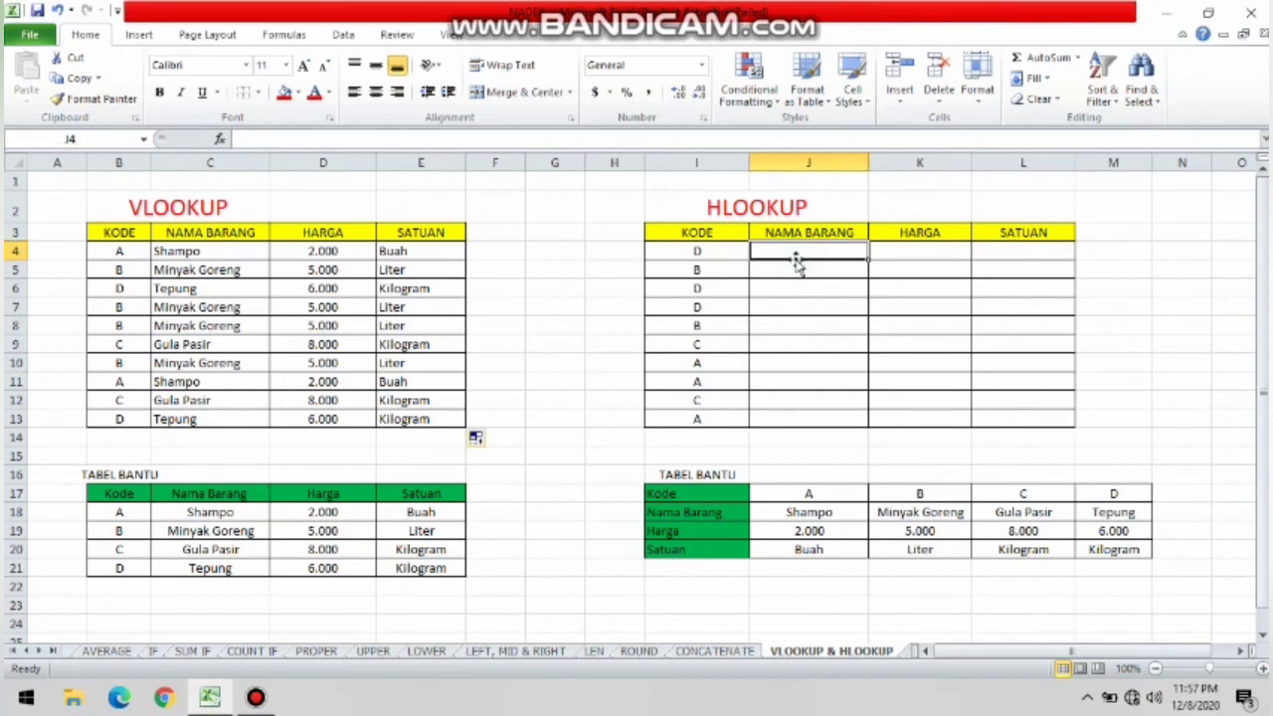
type("=")
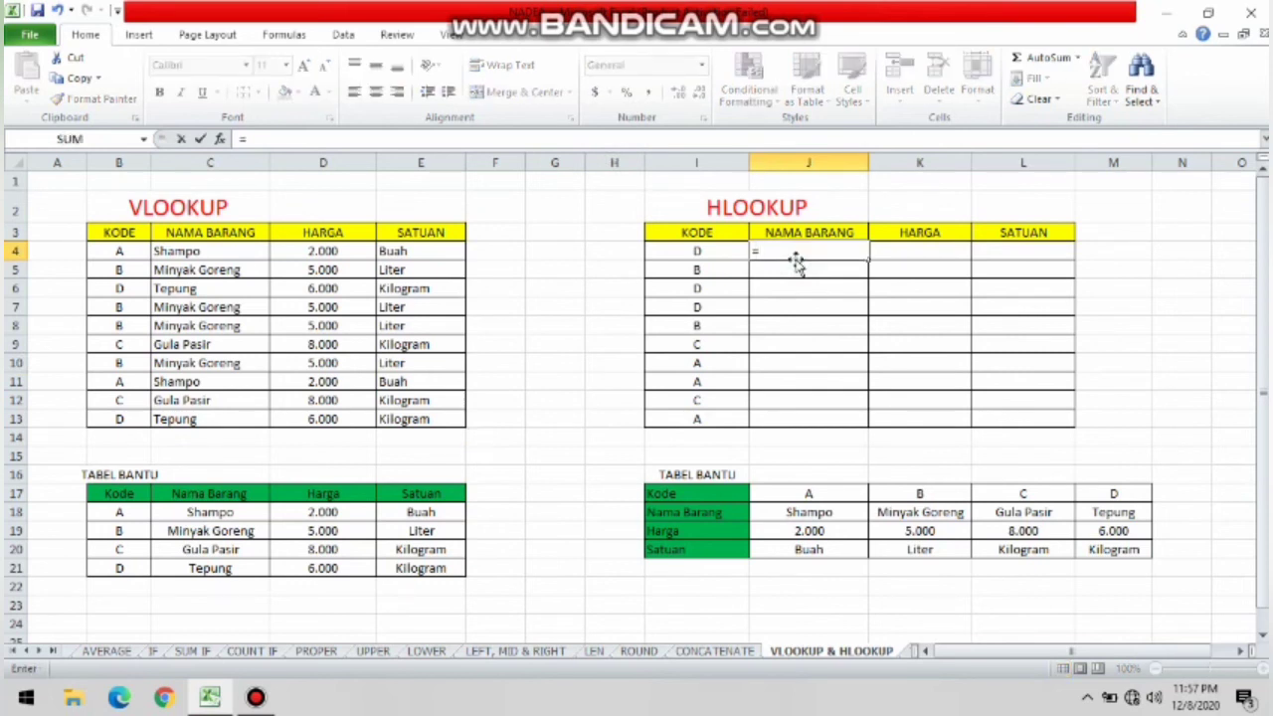
type("HL")
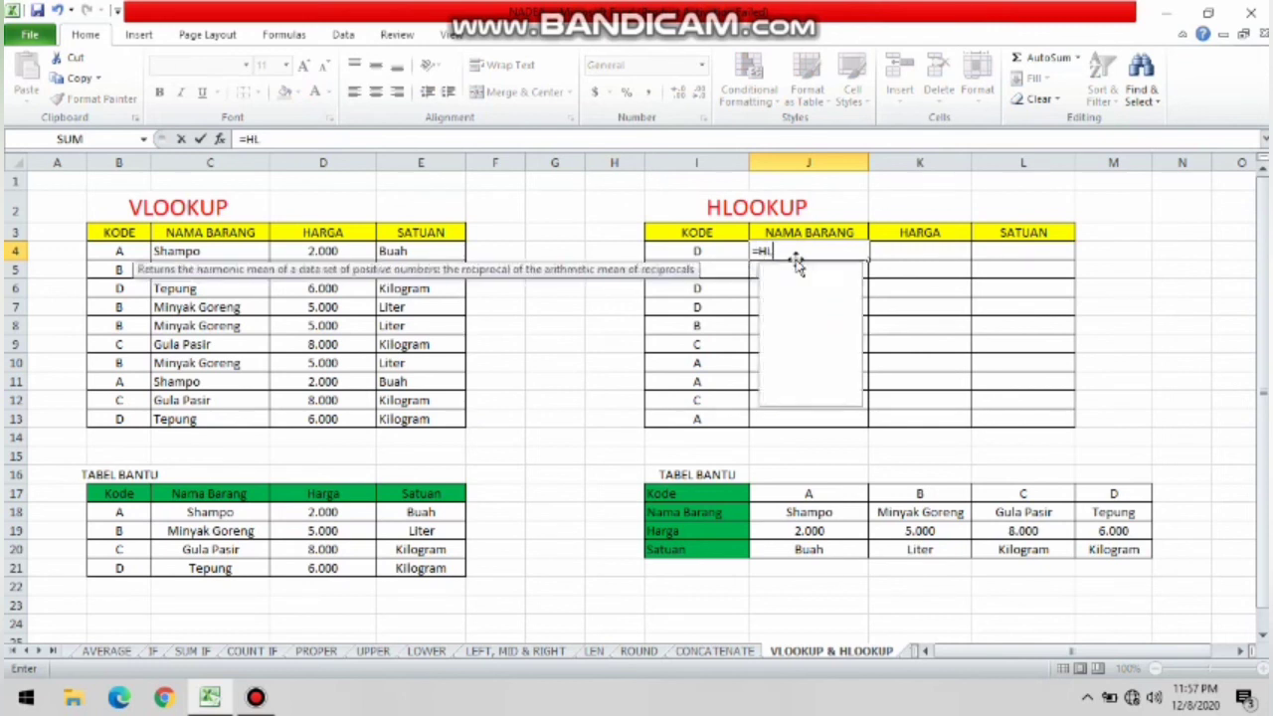
double_click(806, 277)
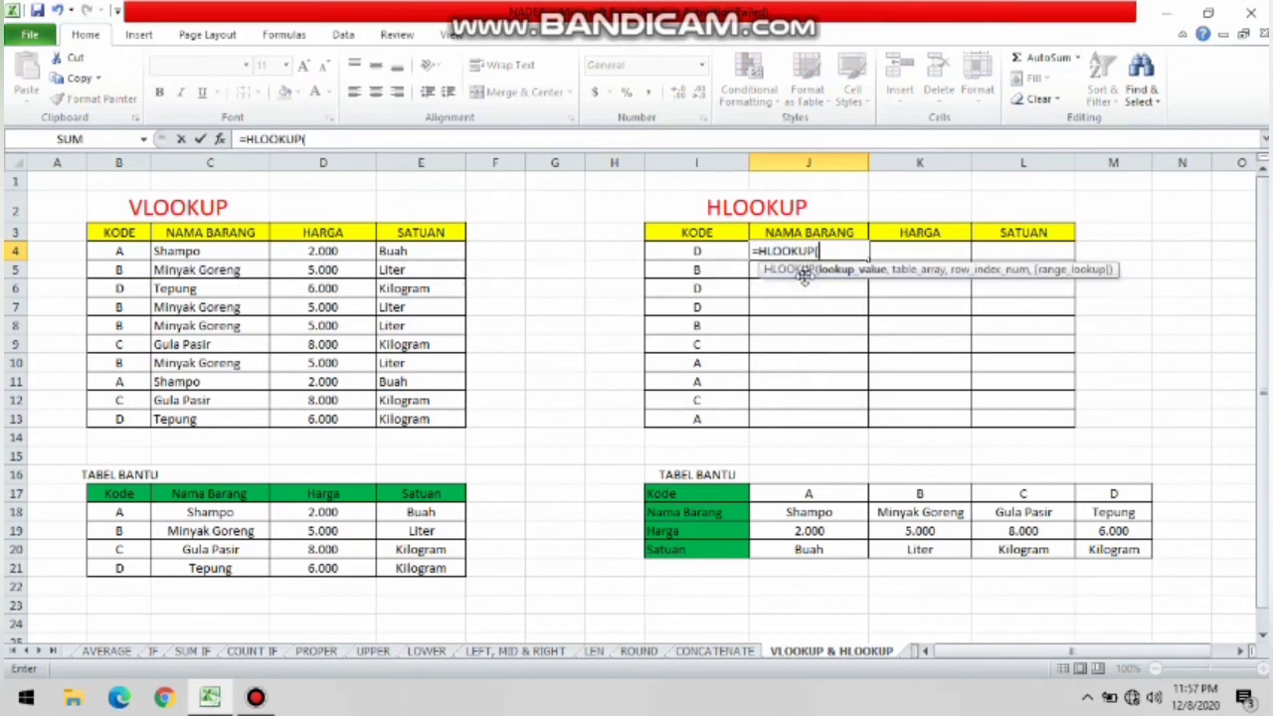
left_click(725, 252)
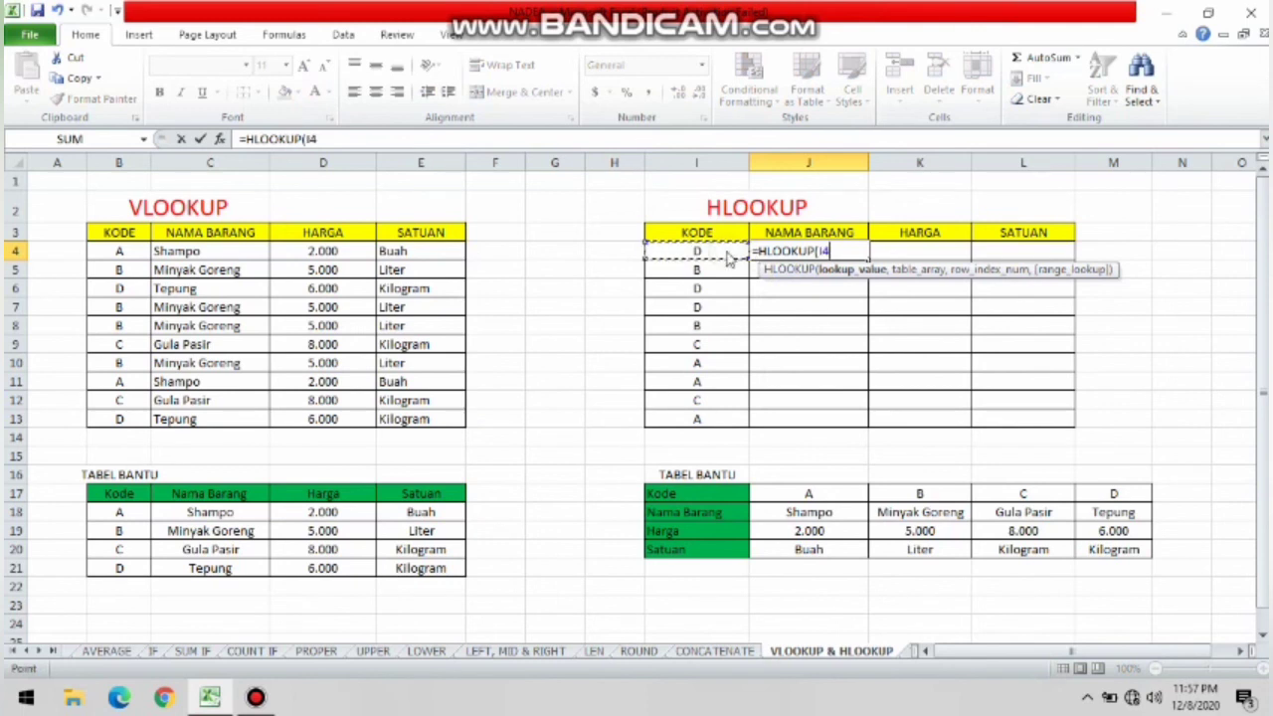
type(",")
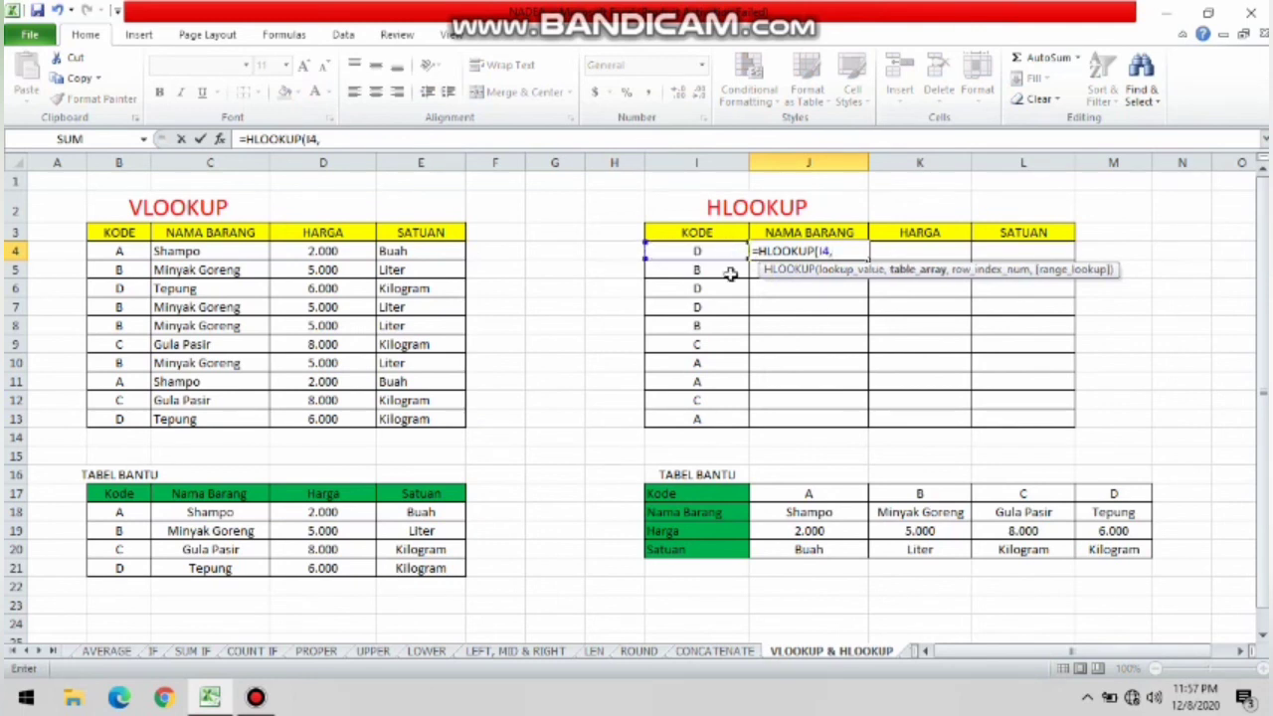
left_click_drag(704, 504, 1087, 549)
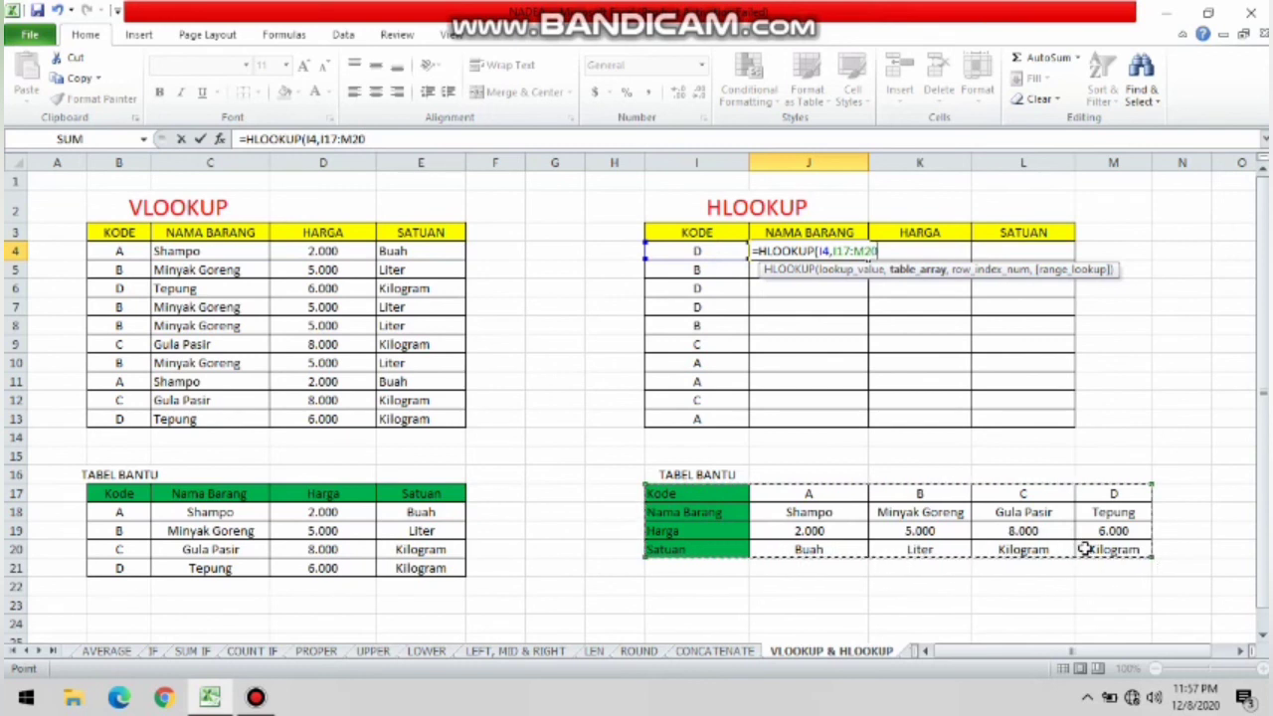
type(",")
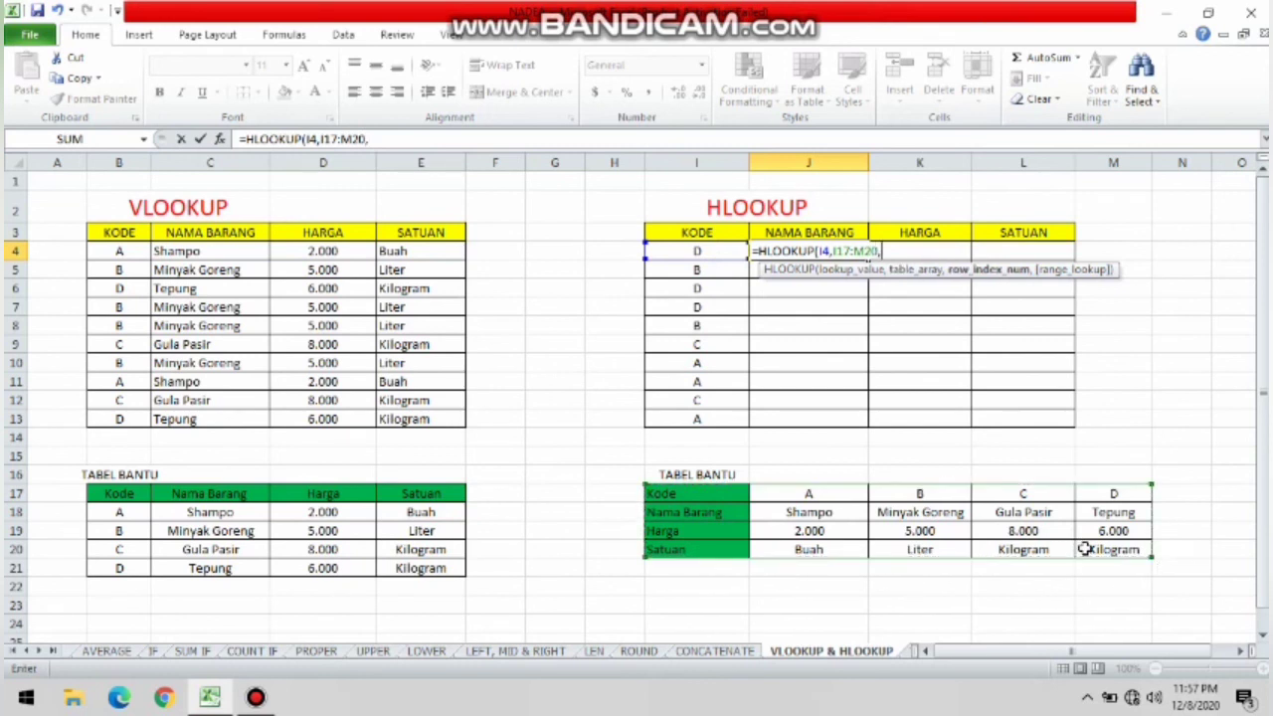
type("2,F")
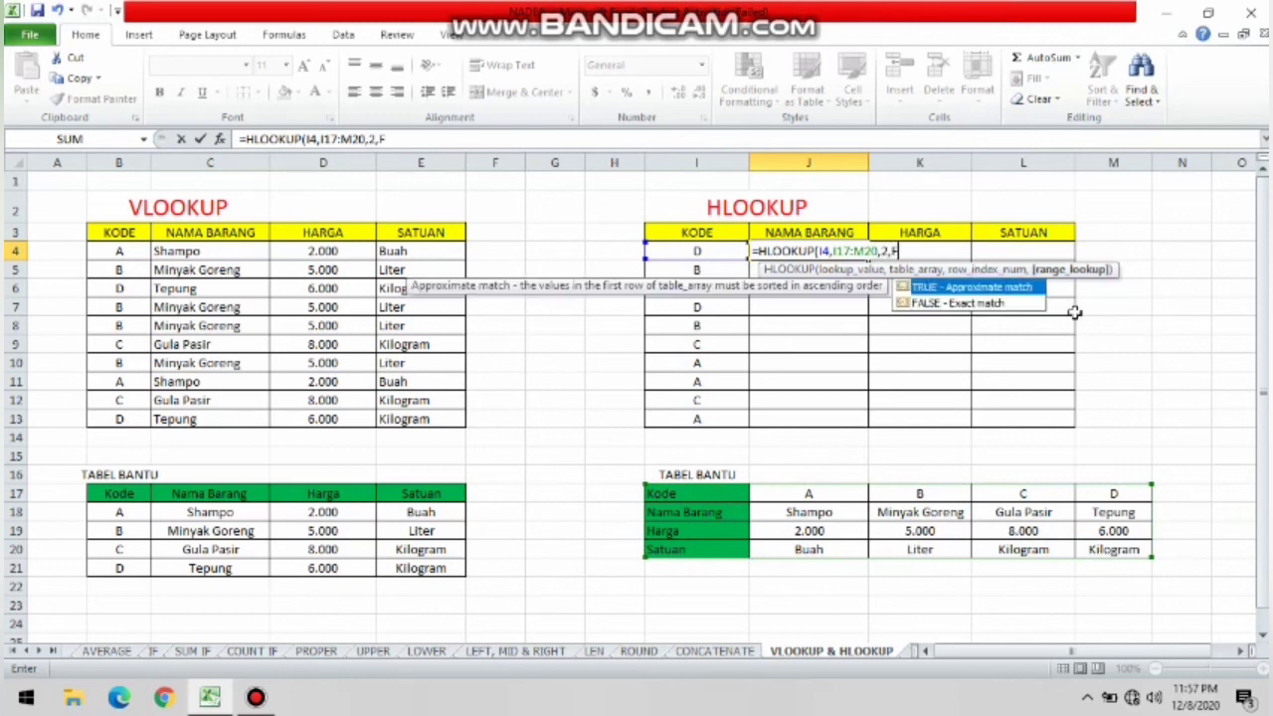
double_click(1012, 303)
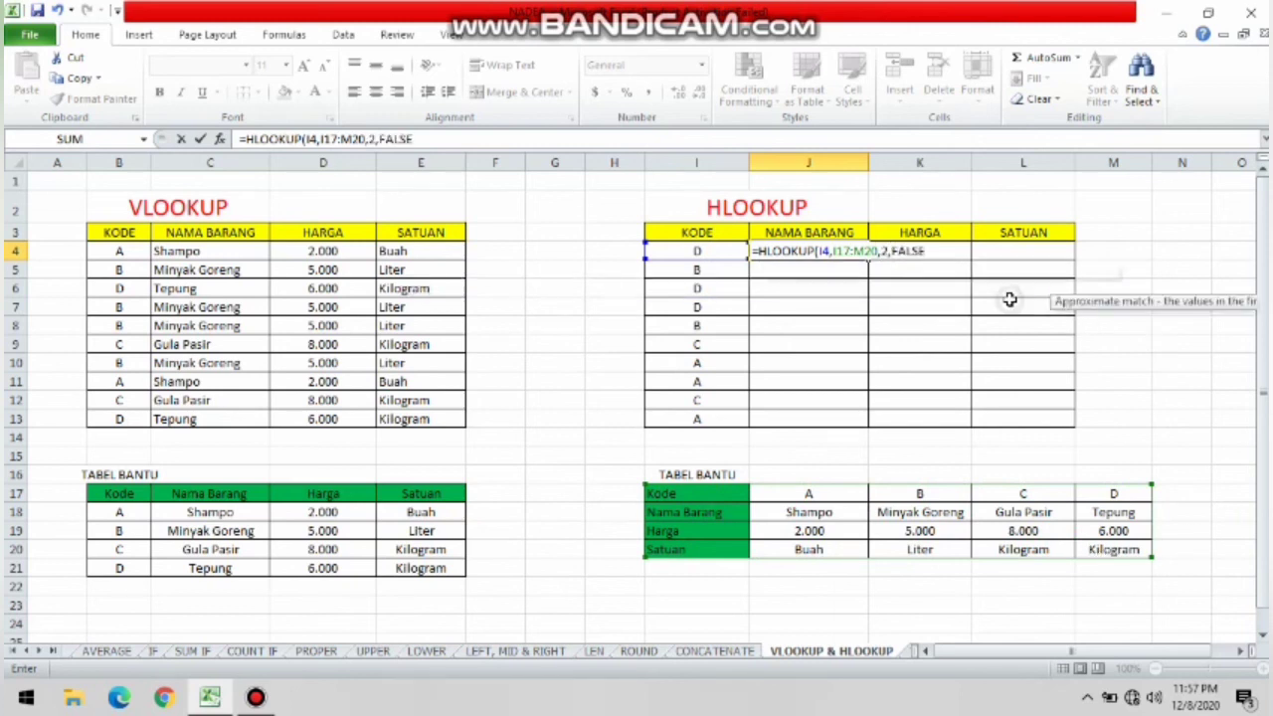
- Make the table range in the J4 HLOOKUP formula absolute as $I$17:$M$20 and commit the formula
left_click(837, 250)
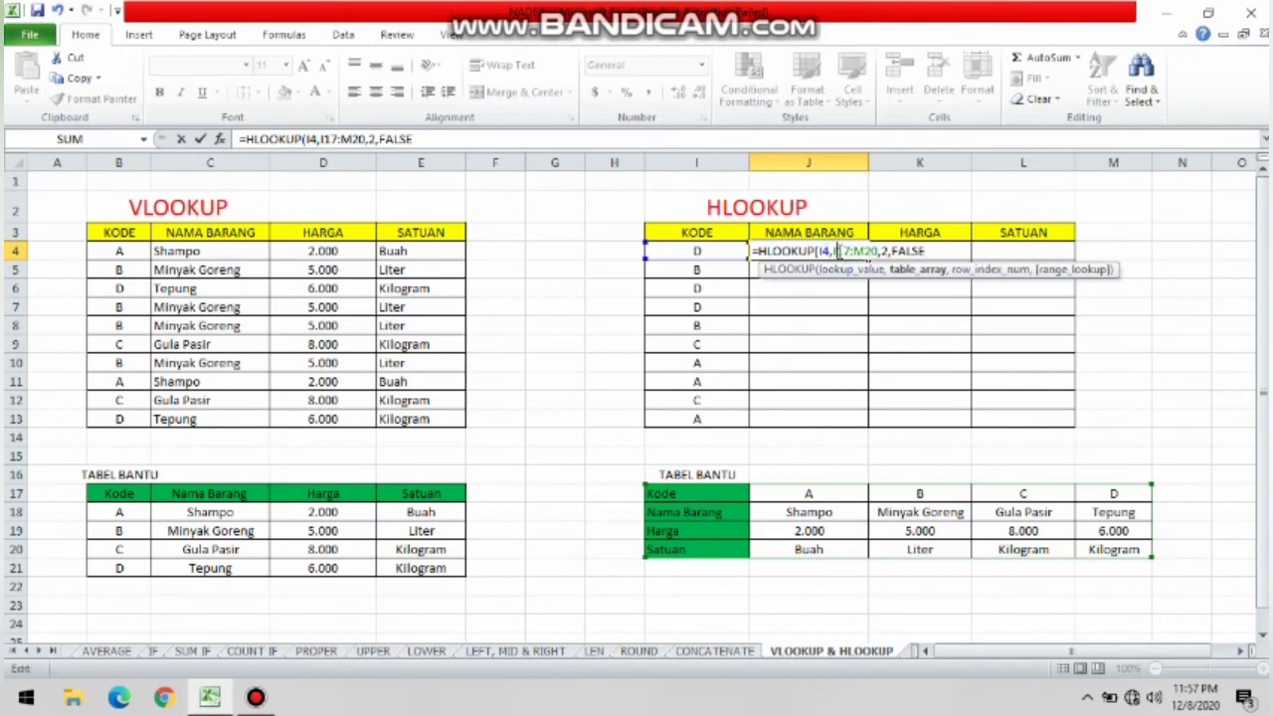
type("$")
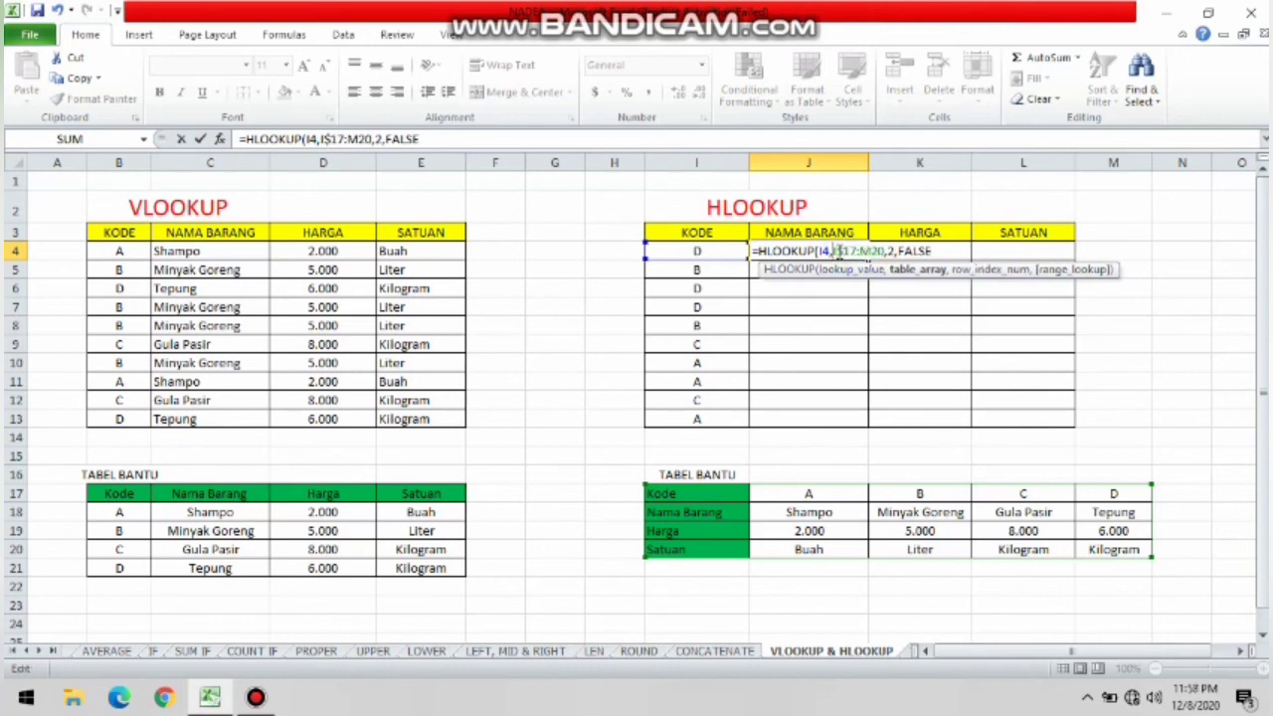
key("Left")
key("Left")
type("$")
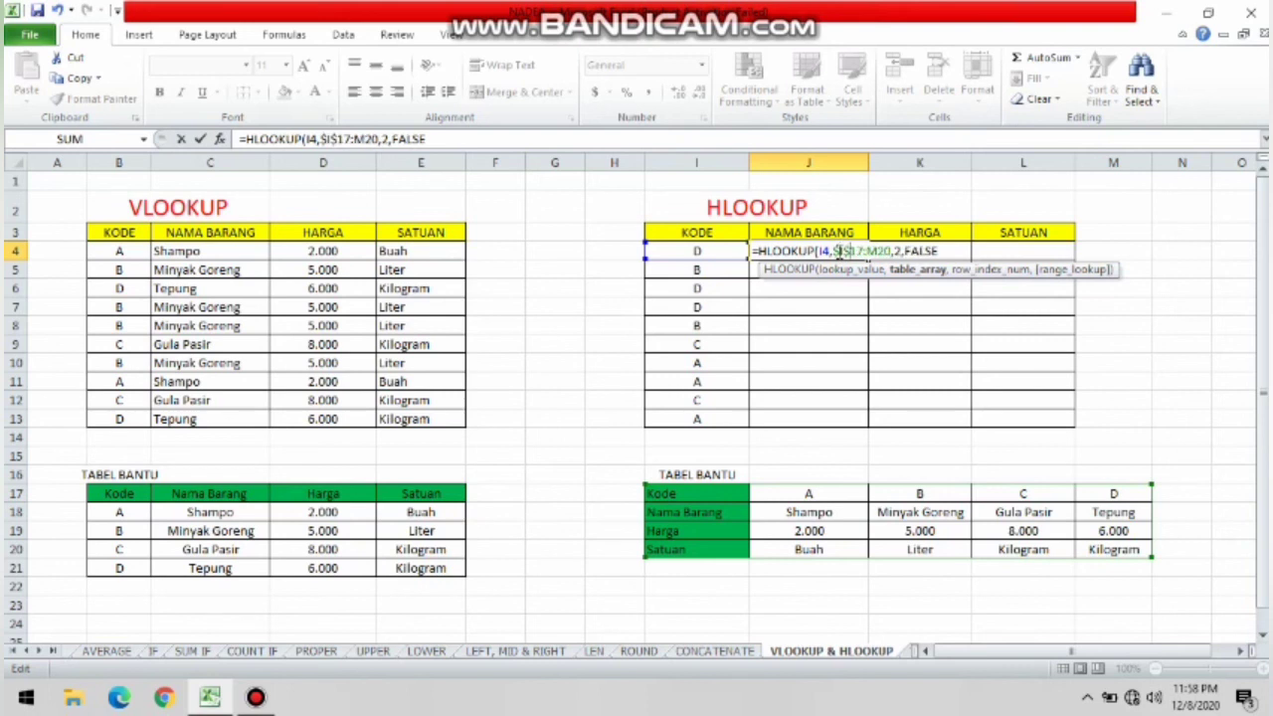
type("$")
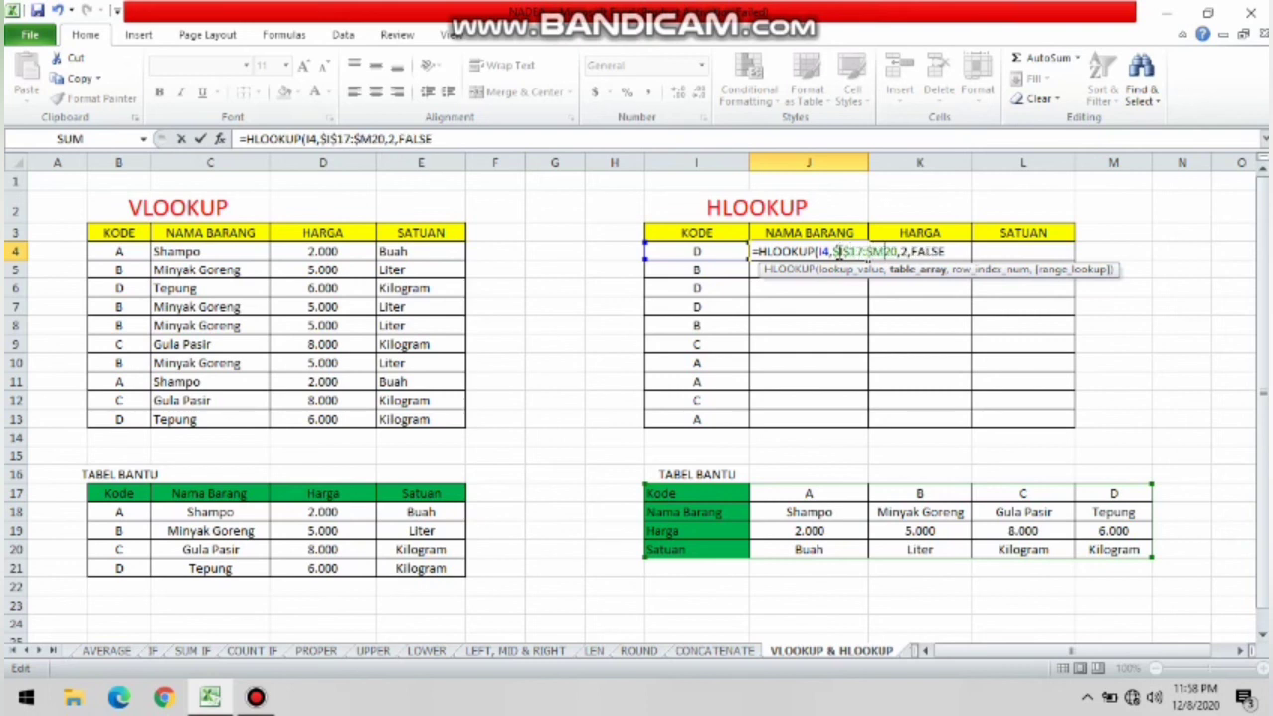
type("$")
key("Return")
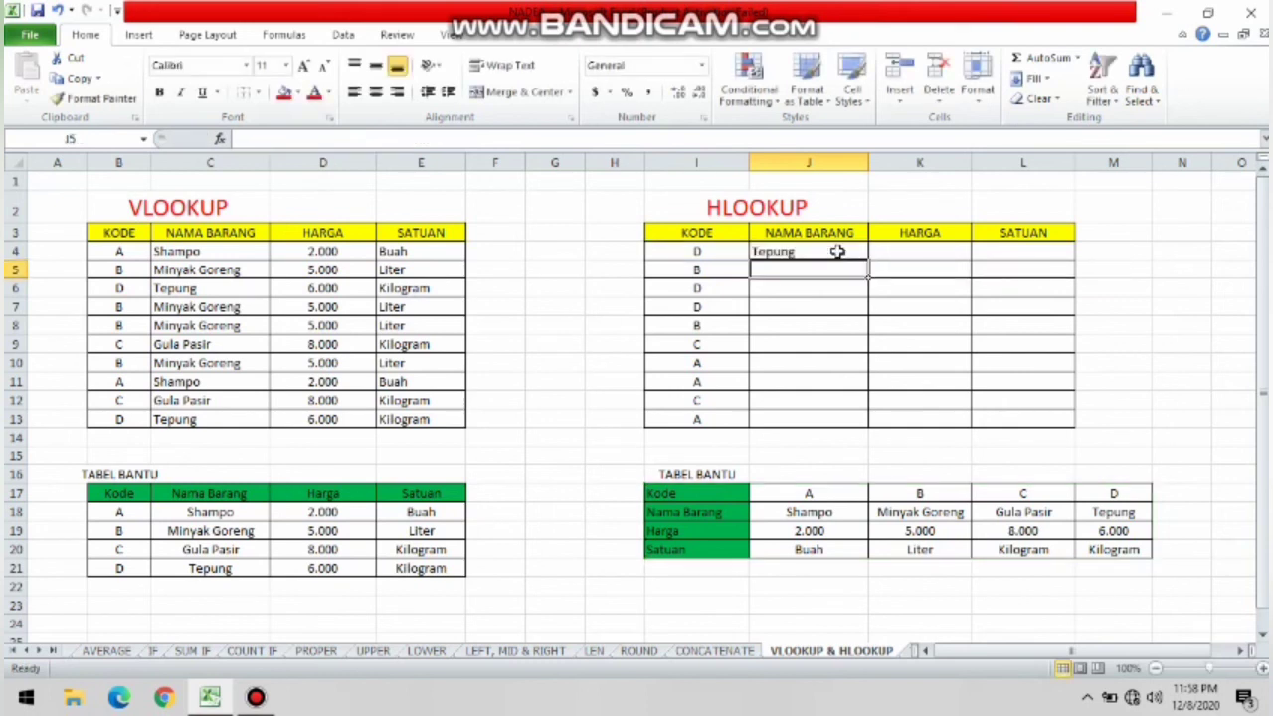
- Fill the HLOOKUP formula from J4 down the NAMA BARANG column to J13
left_click(838, 251)
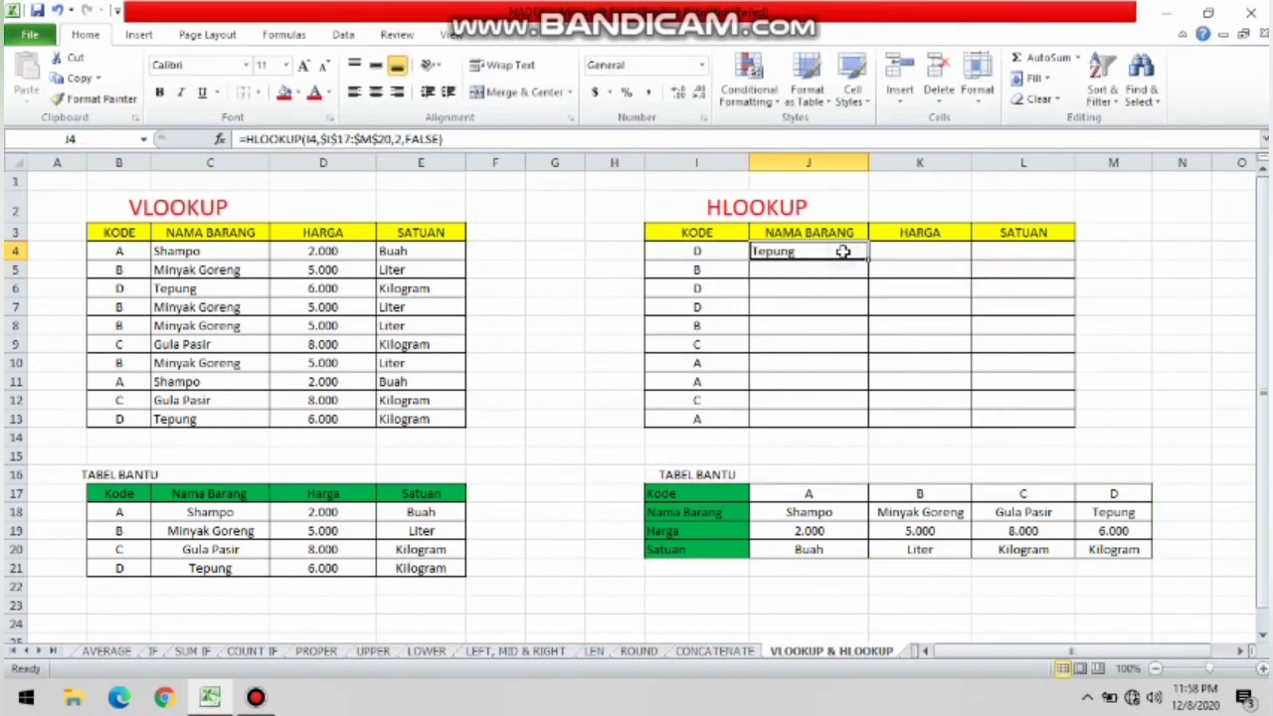
left_click_drag(868, 260, 869, 422)
- Write an HLOOKUP formula in K4 with lookup value I4, table I17:M20, row 3 and FALSE for exact match
left_click(895, 252)
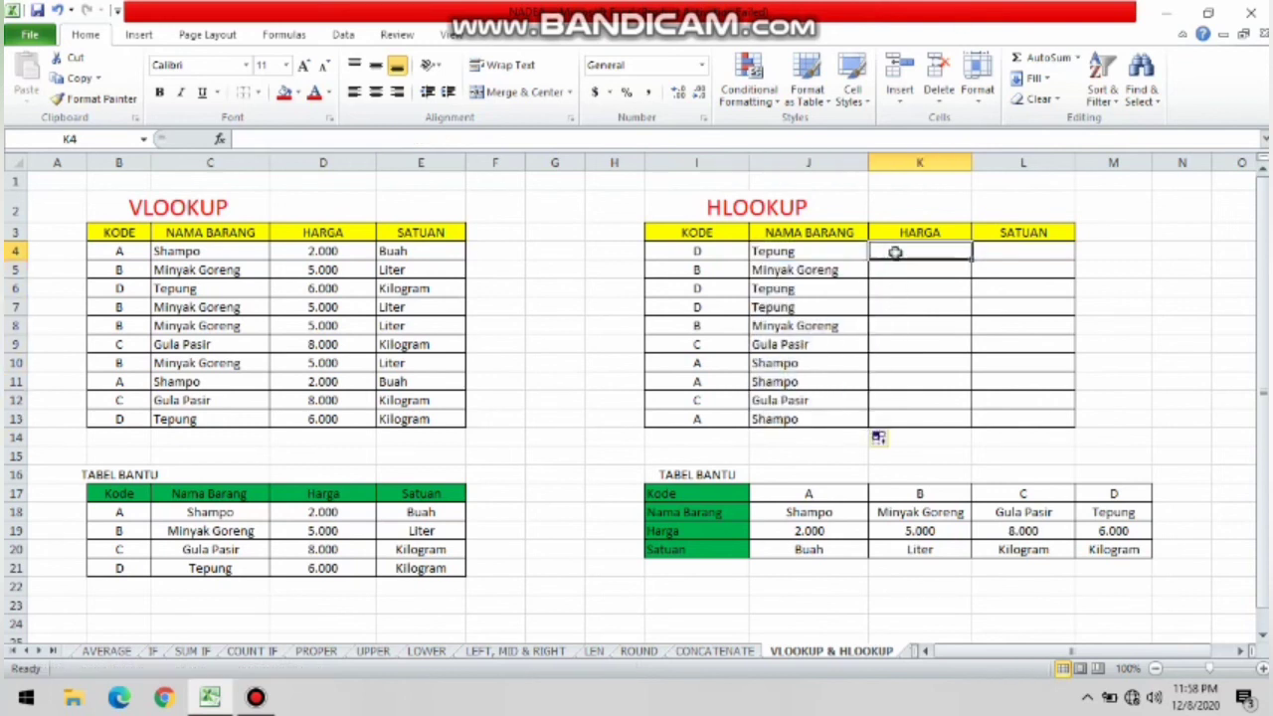
type("=")
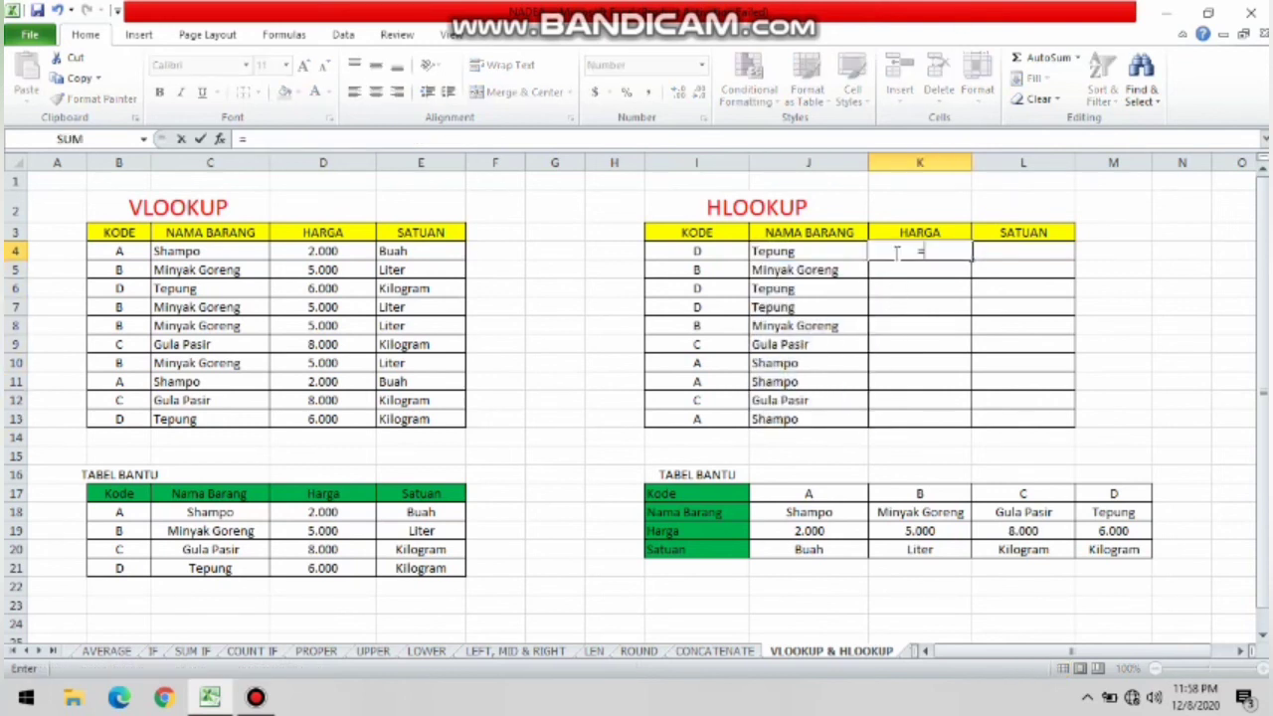
type("HL")
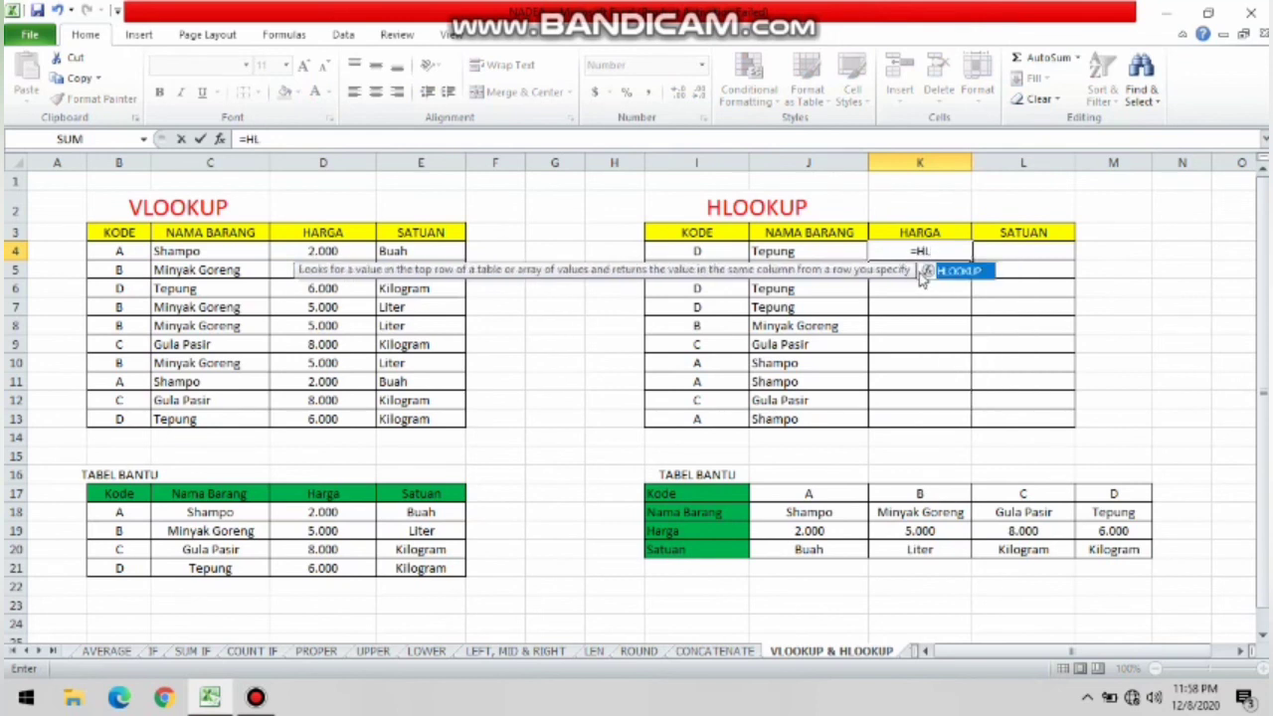
double_click(945, 282)
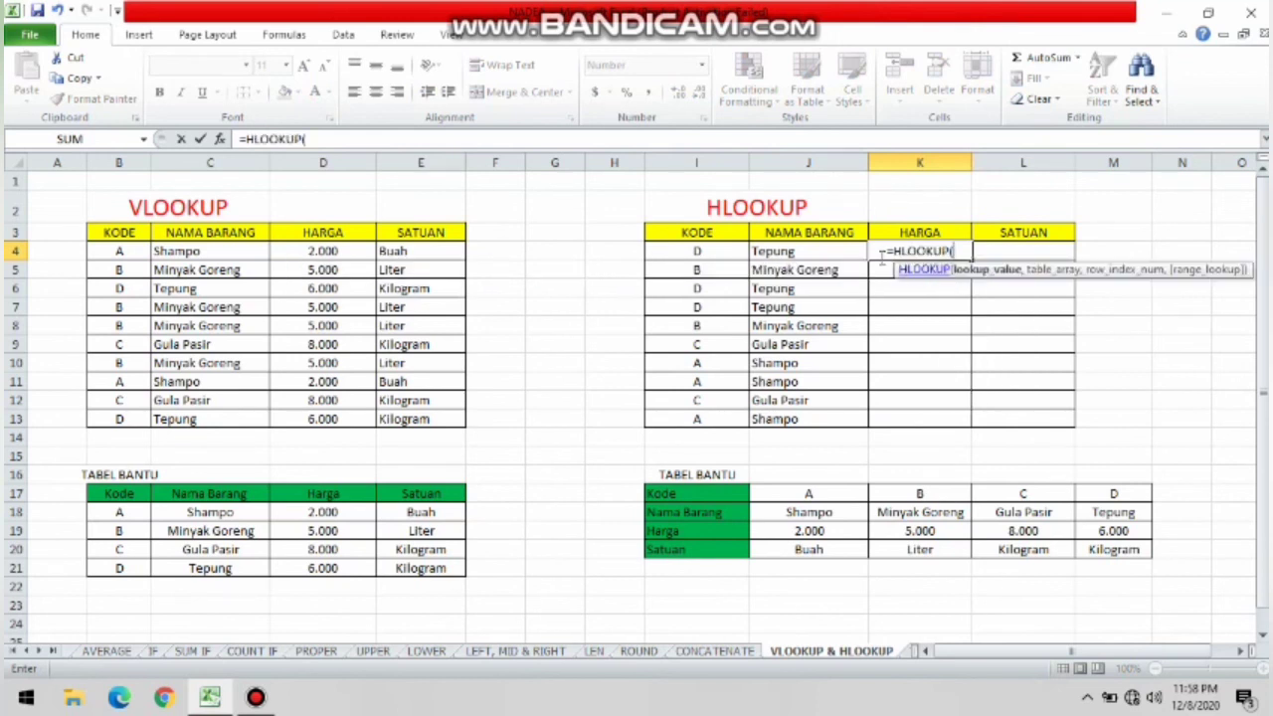
left_click(712, 251)
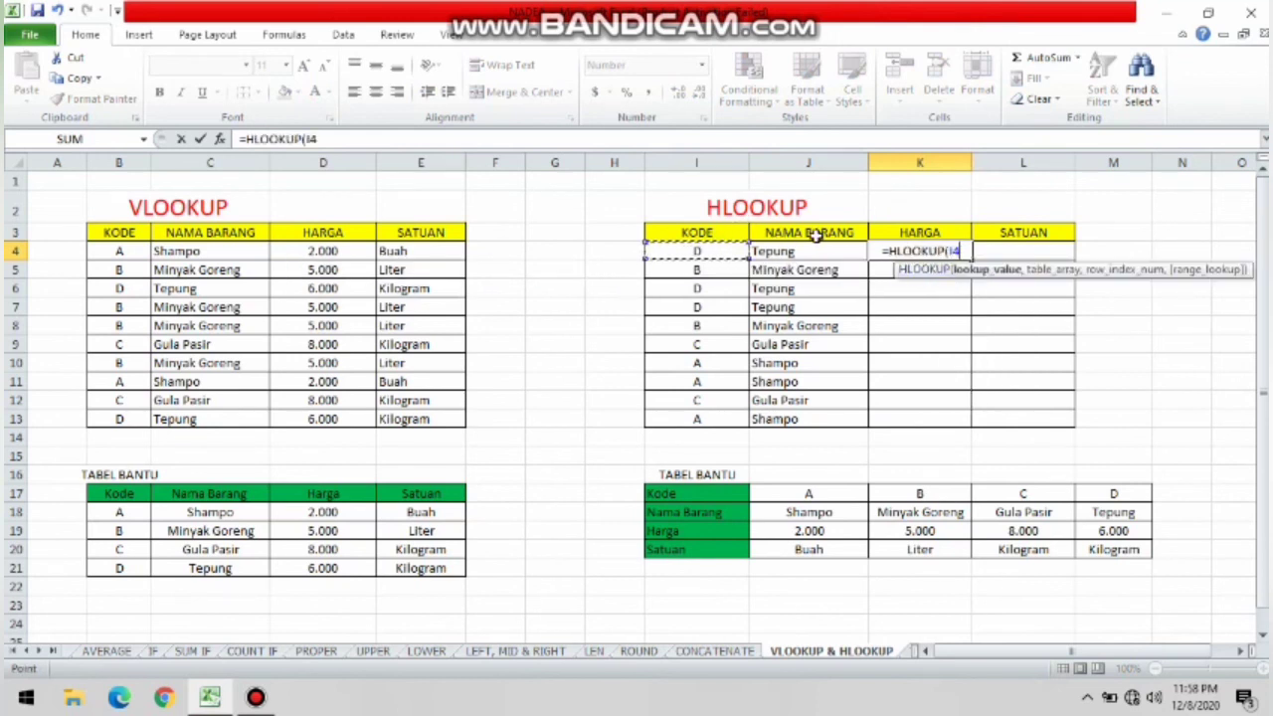
type(",")
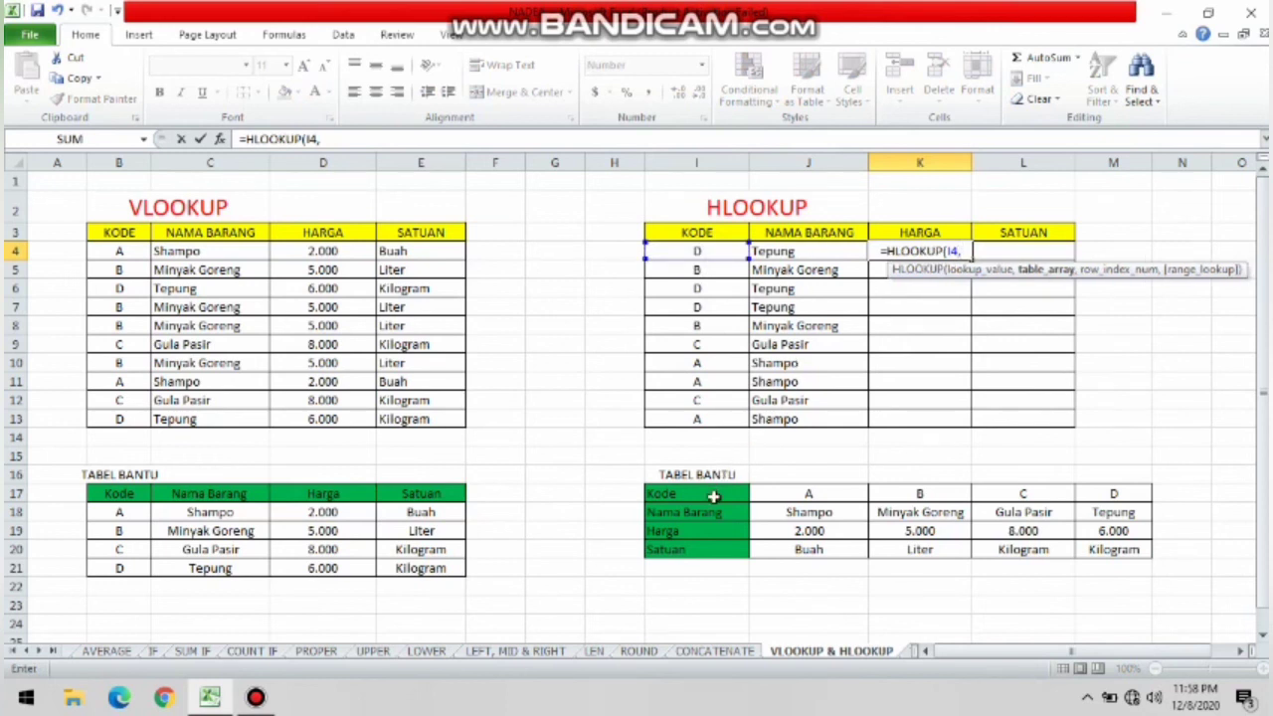
left_click_drag(710, 497, 1091, 550)
type(",")
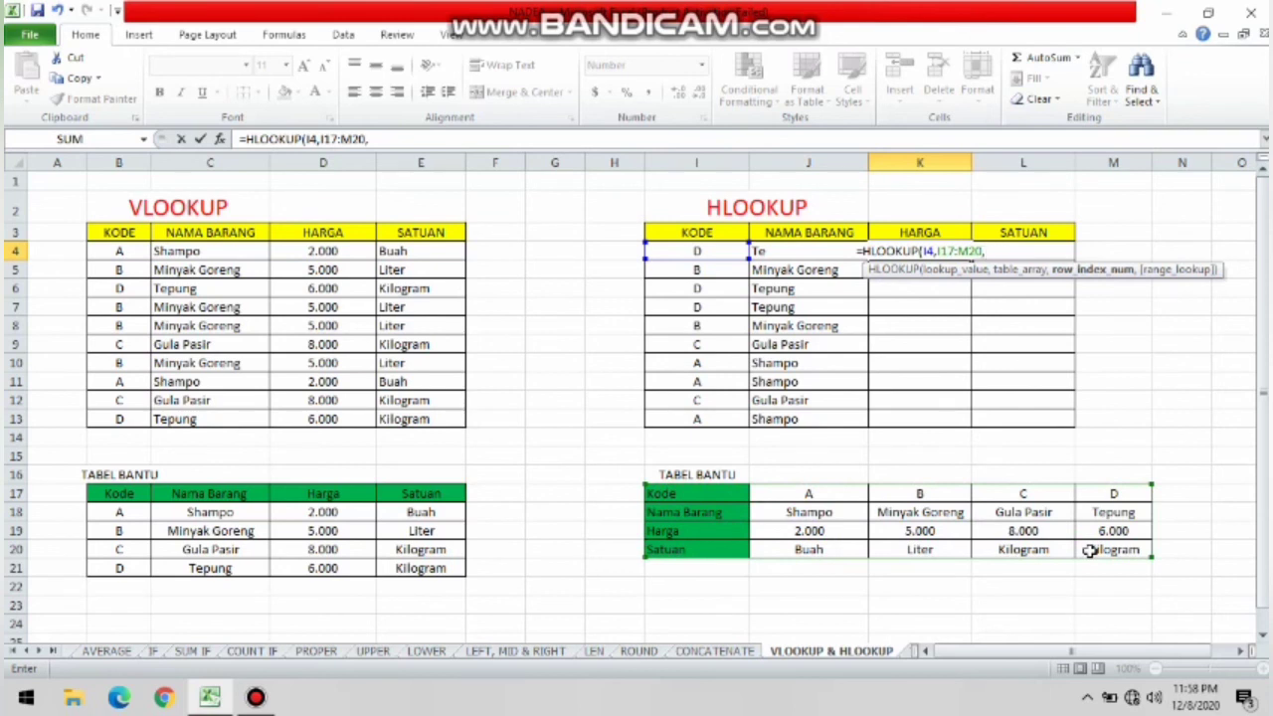
type("3")
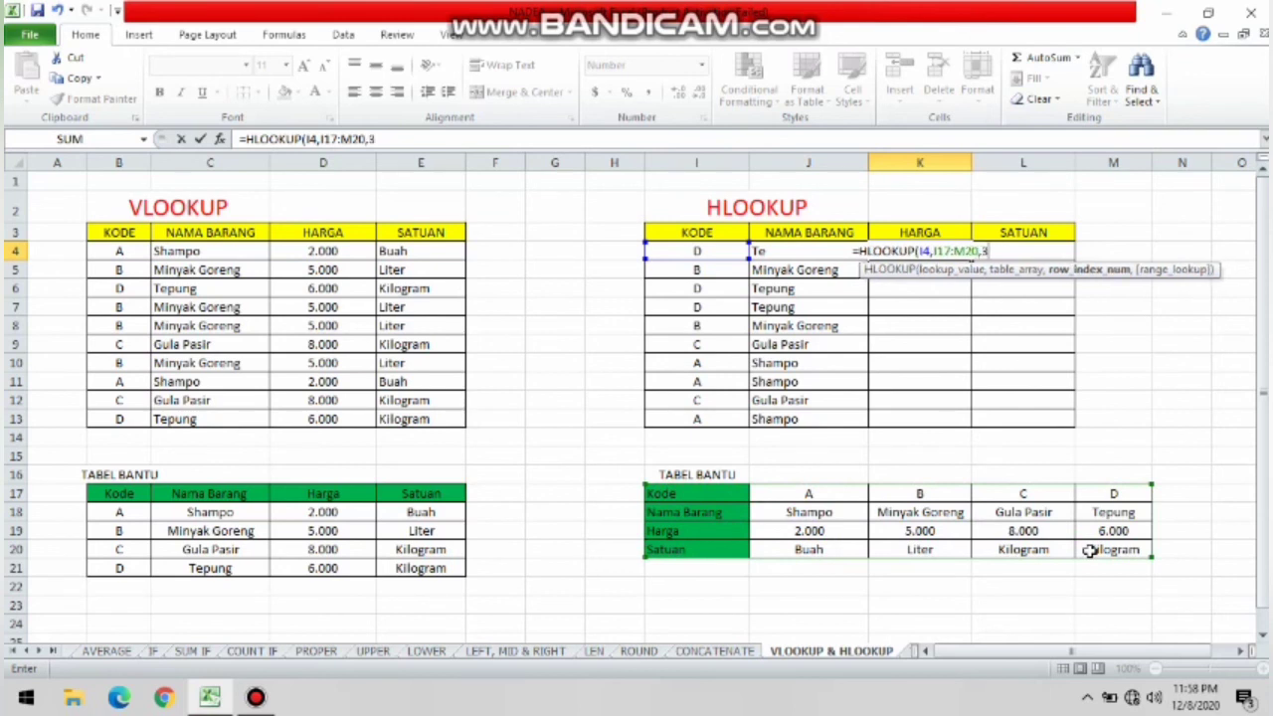
type(",F")
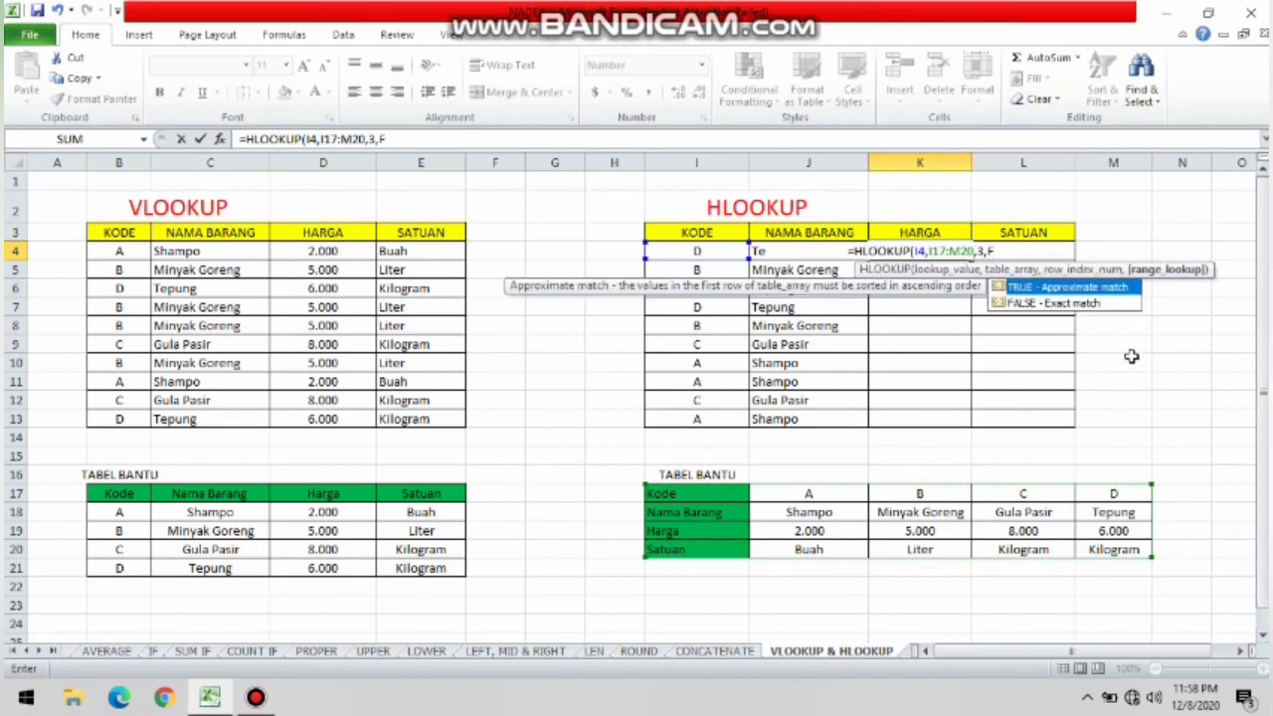
double_click(1086, 303)
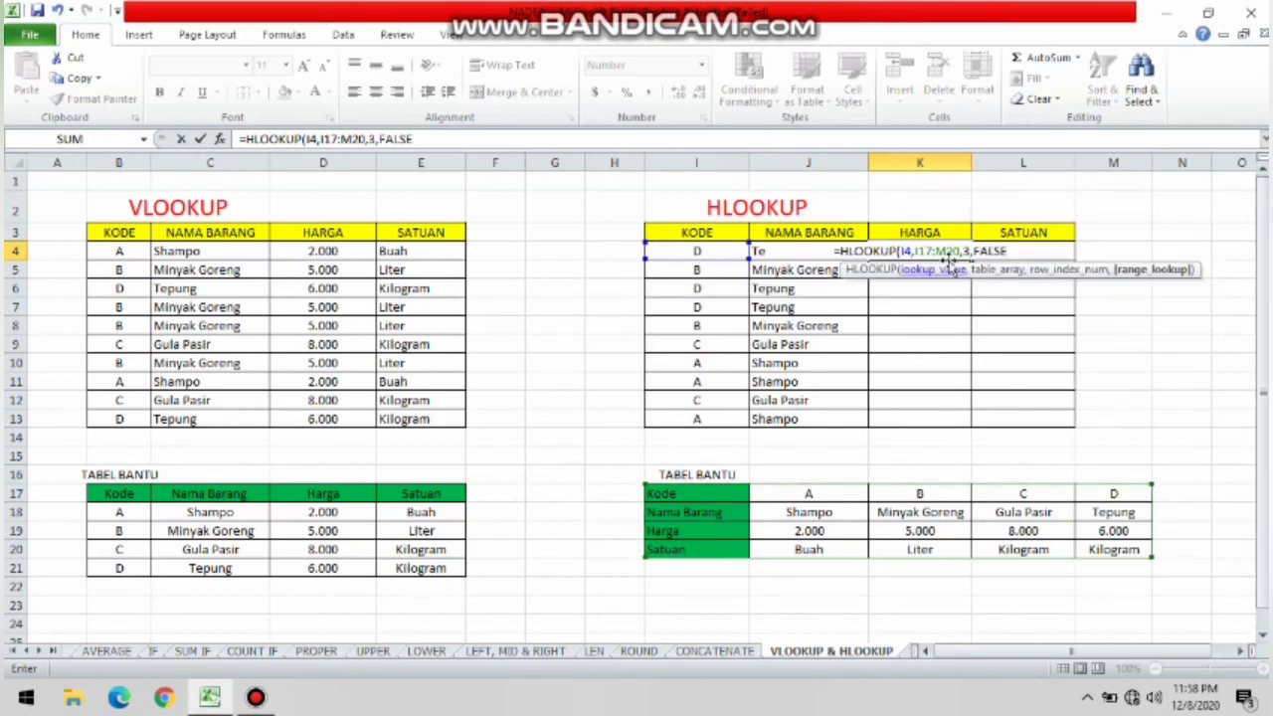
- Make the table range in the K4 HLOOKUP formula absolute as $I$17:$M$20 and commit the formula
left_click(920, 251)
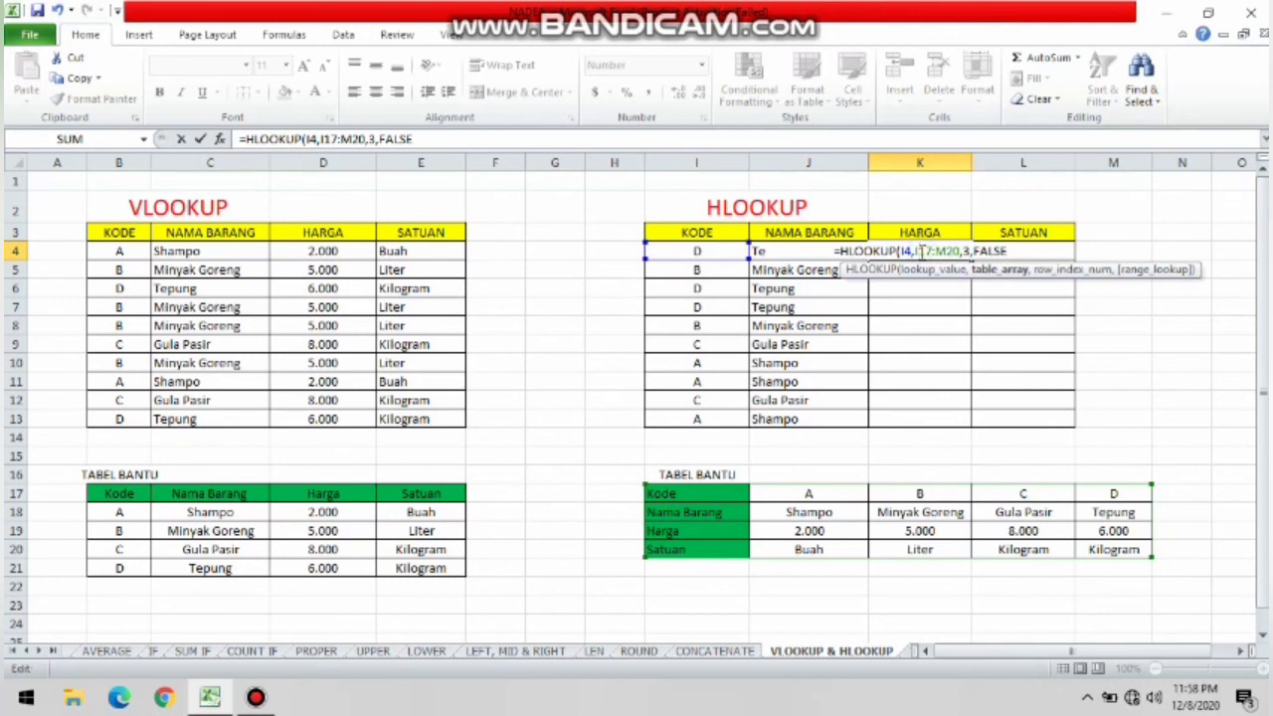
type("$")
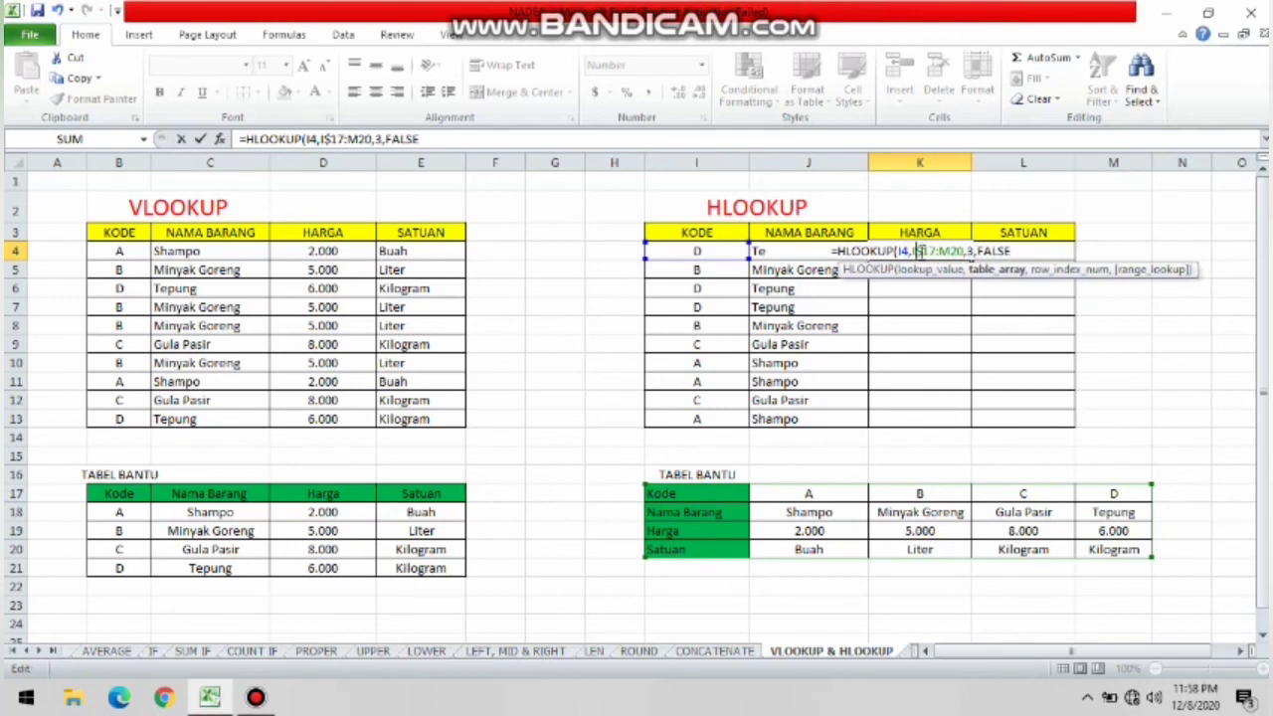
key("Left")
key("Left")
type("$I")
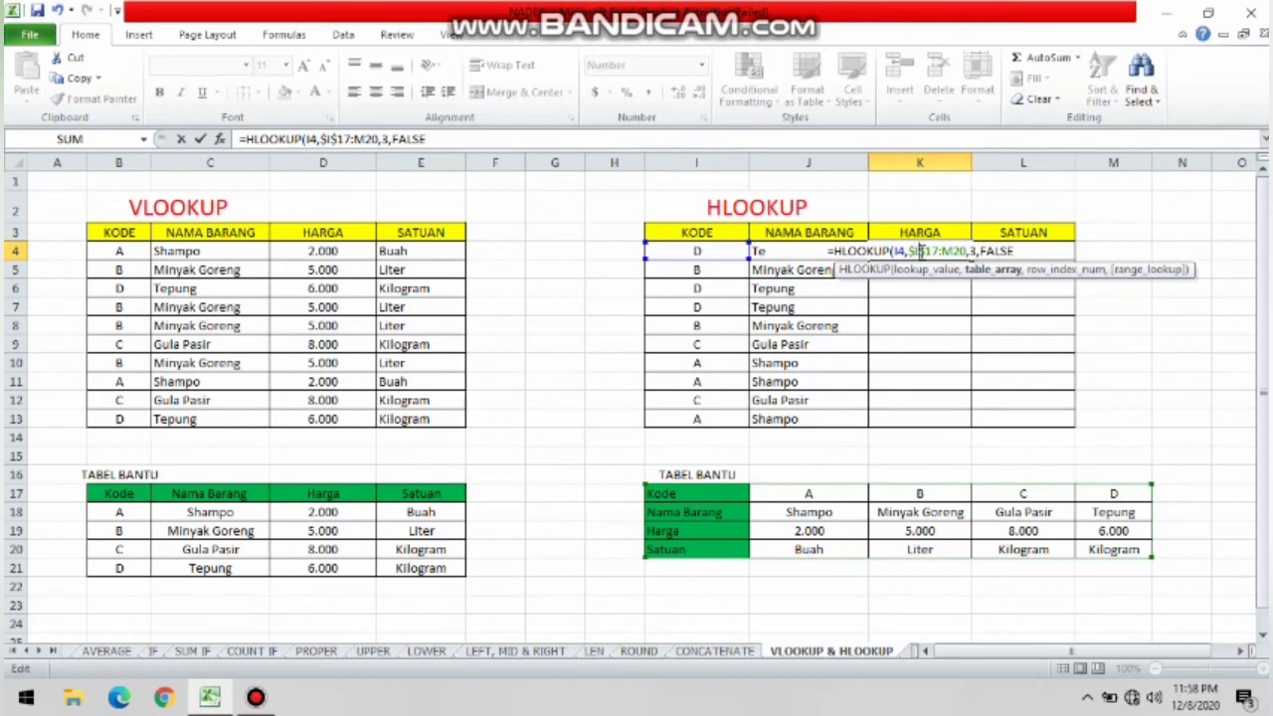
type("$")
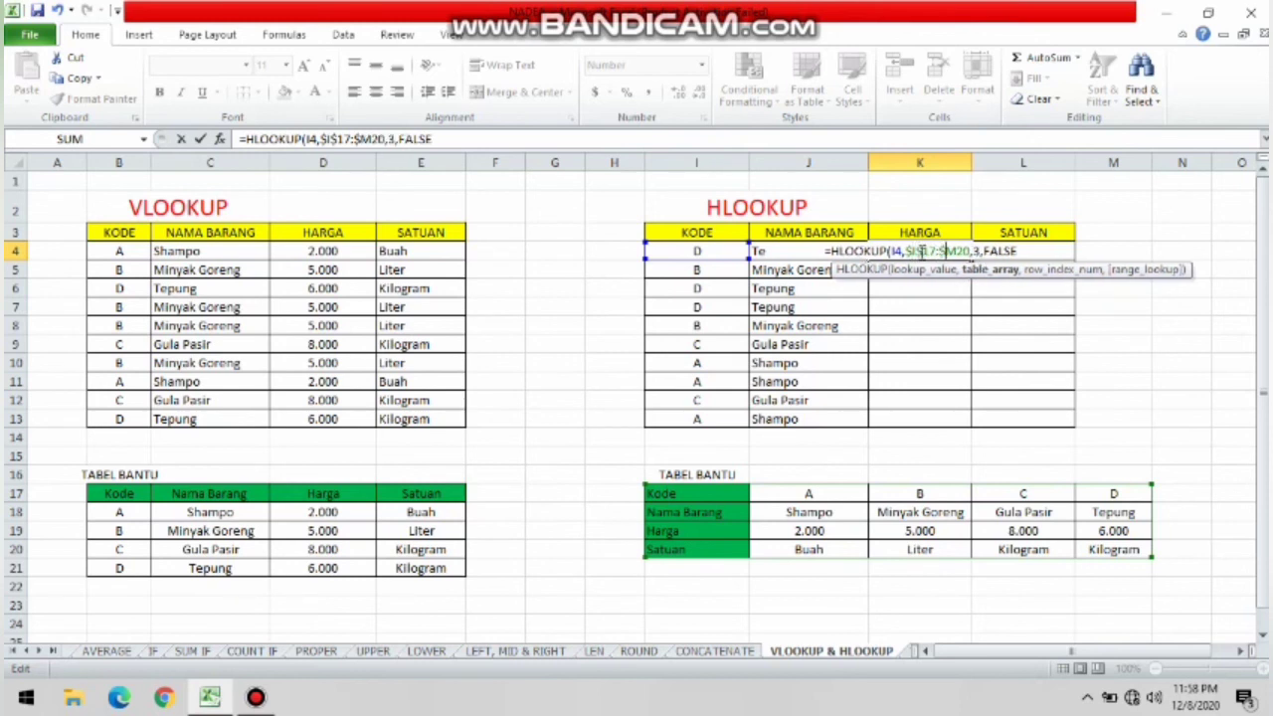
key("Right")
type("$")
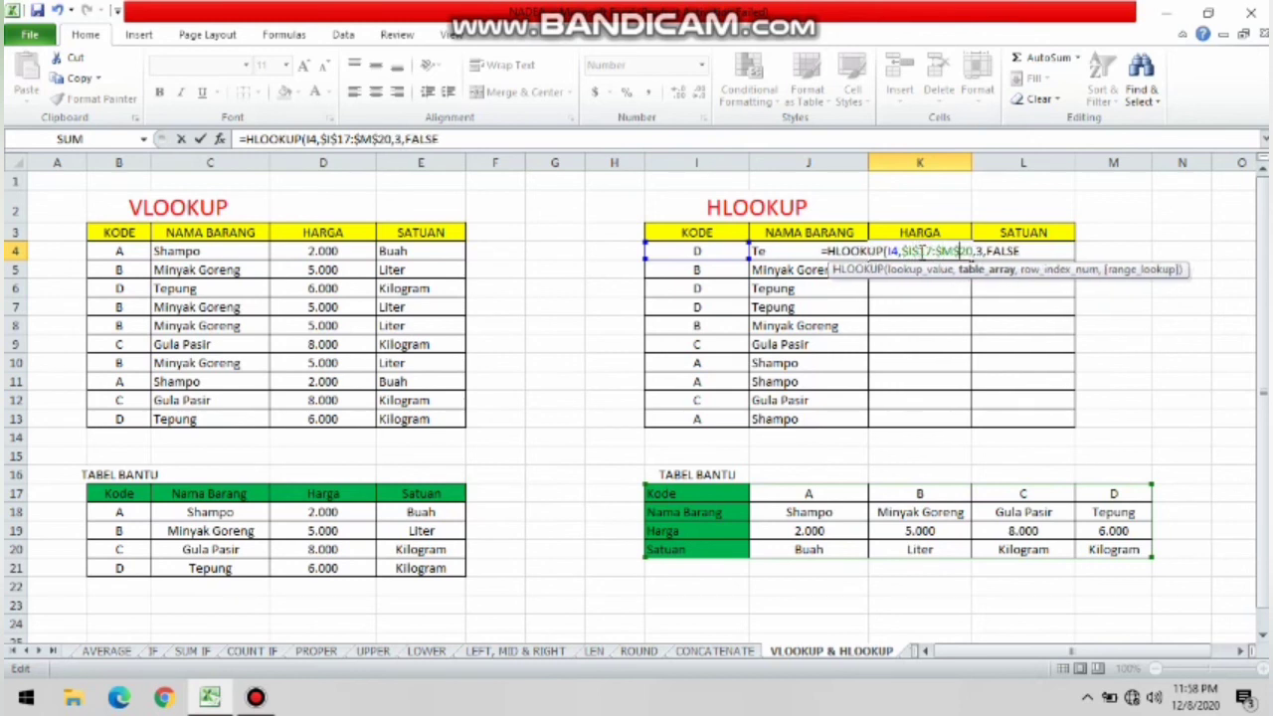
key("Return")
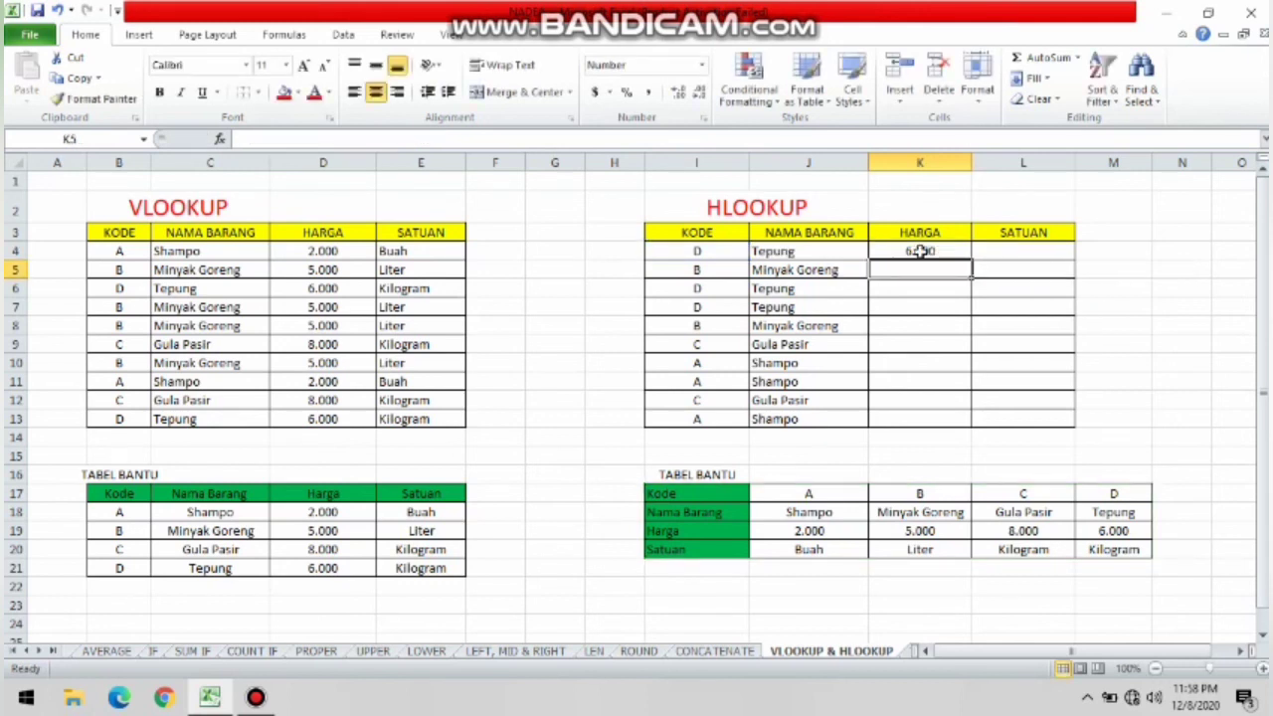
- Fill the HLOOKUP formula from K4 down the HARGA column to K13
left_click(923, 251)
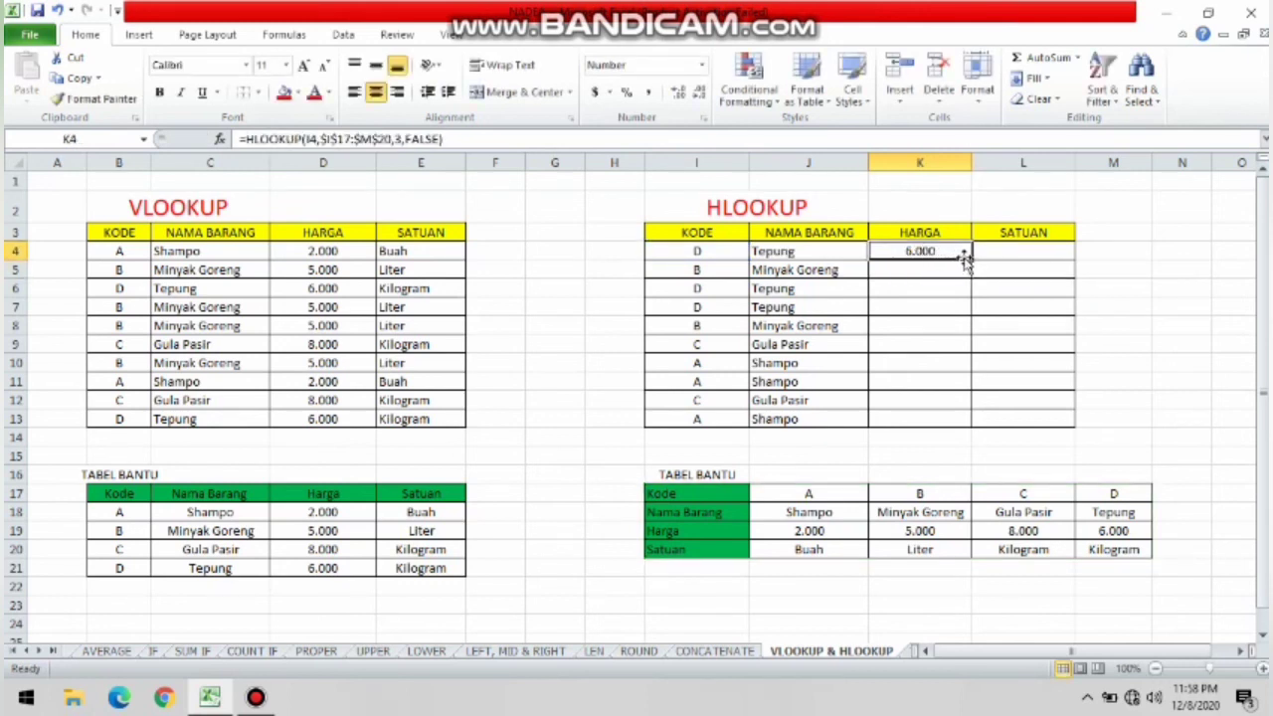
left_click_drag(970, 260, 963, 420)
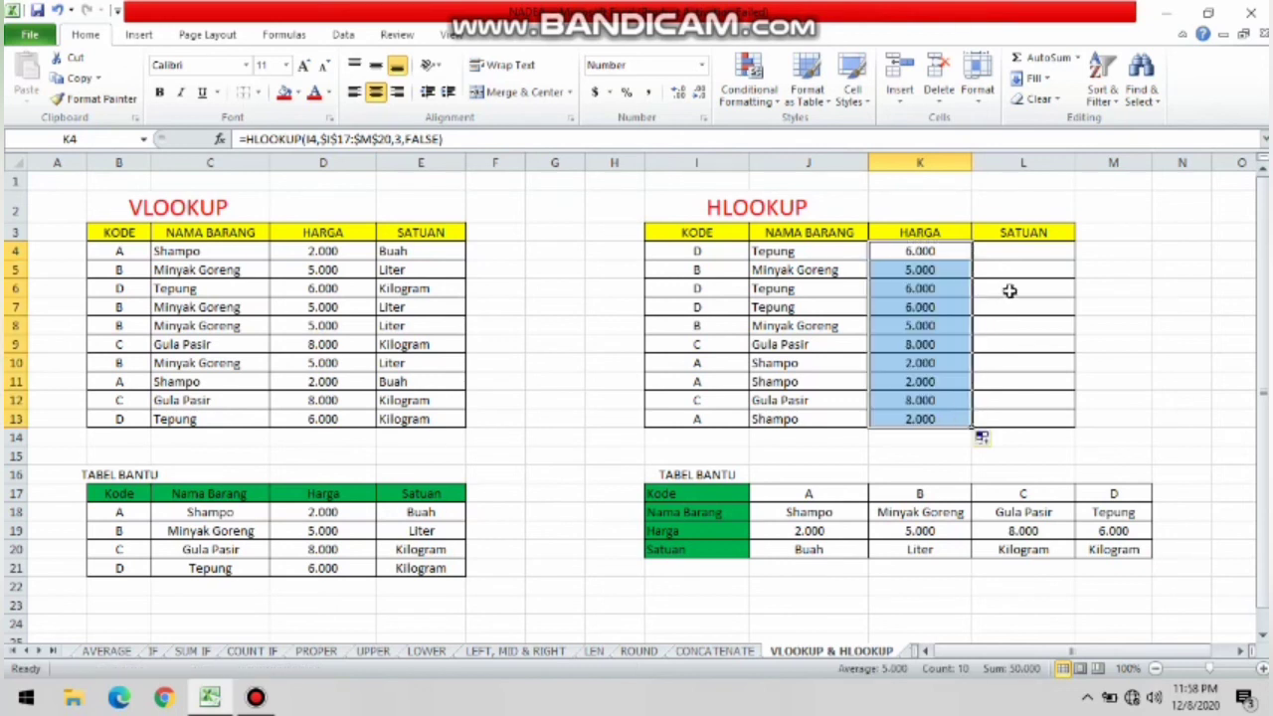
- Write an HLOOKUP formula in L4 with lookup value I4, table I17:M20, row 4 and FALSE for exact match
left_click(1009, 253)
type("=")
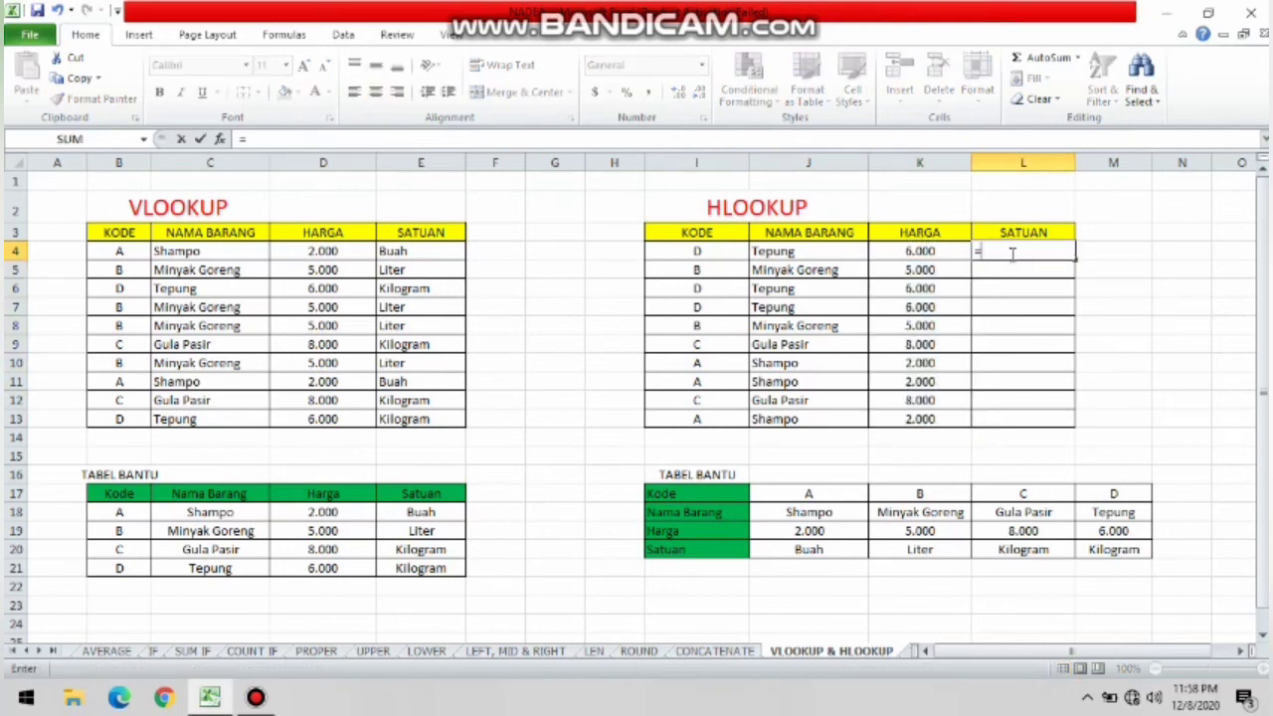
type("HL")
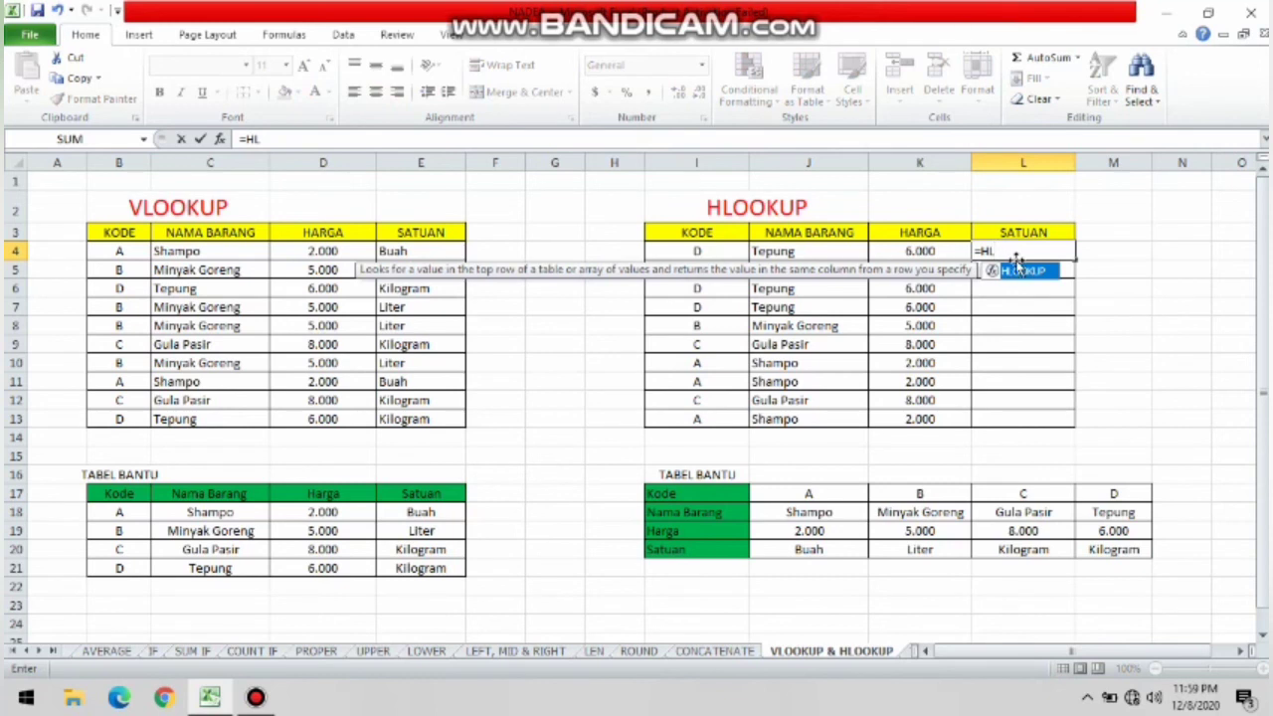
double_click(1022, 273)
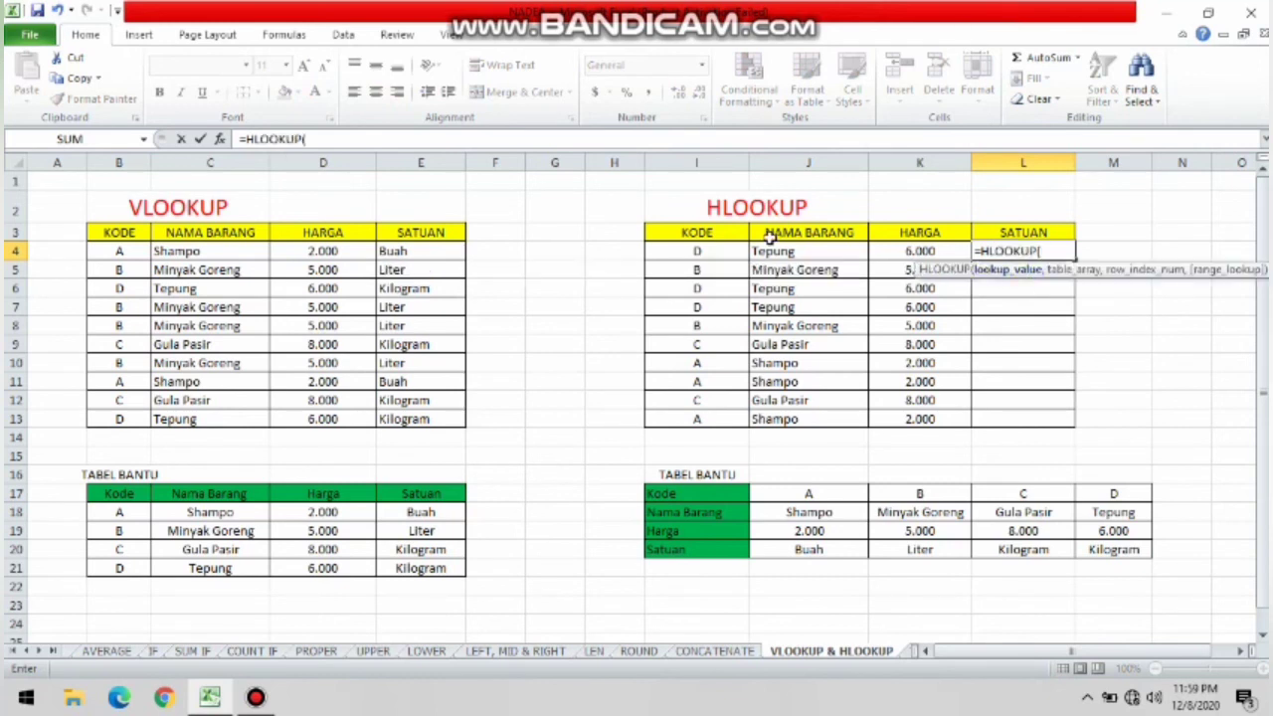
left_click(724, 249)
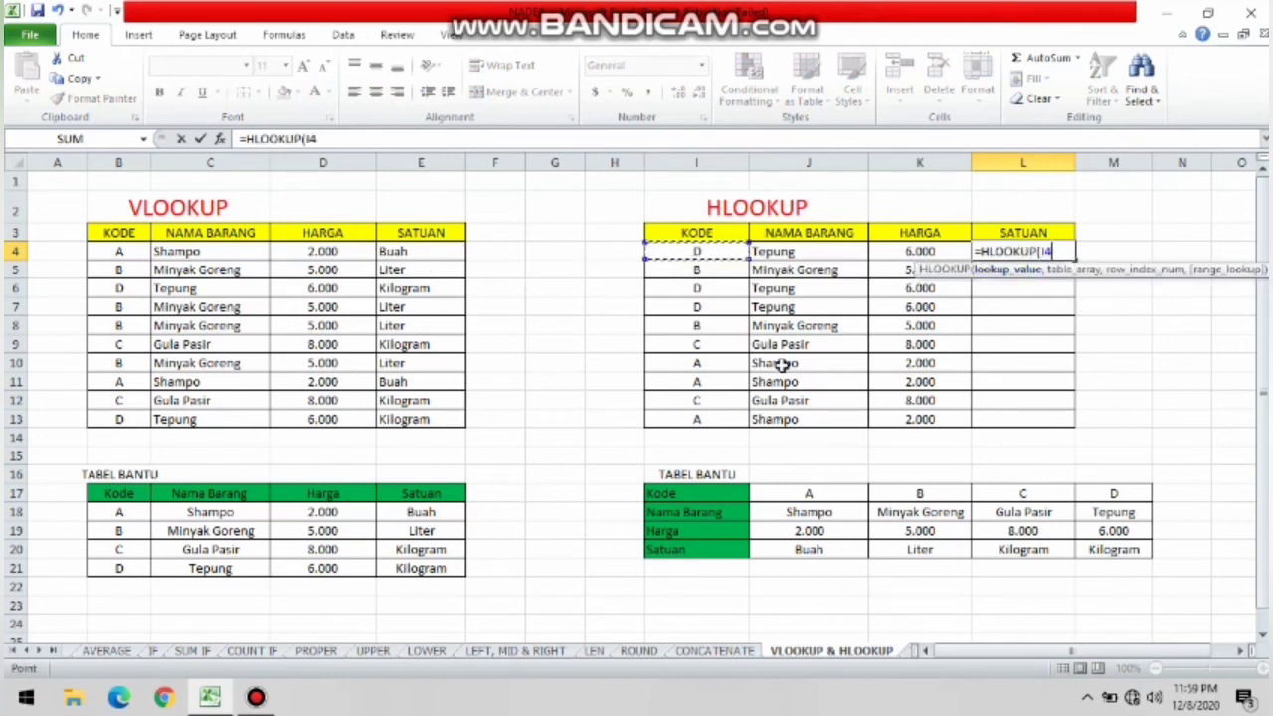
type(",")
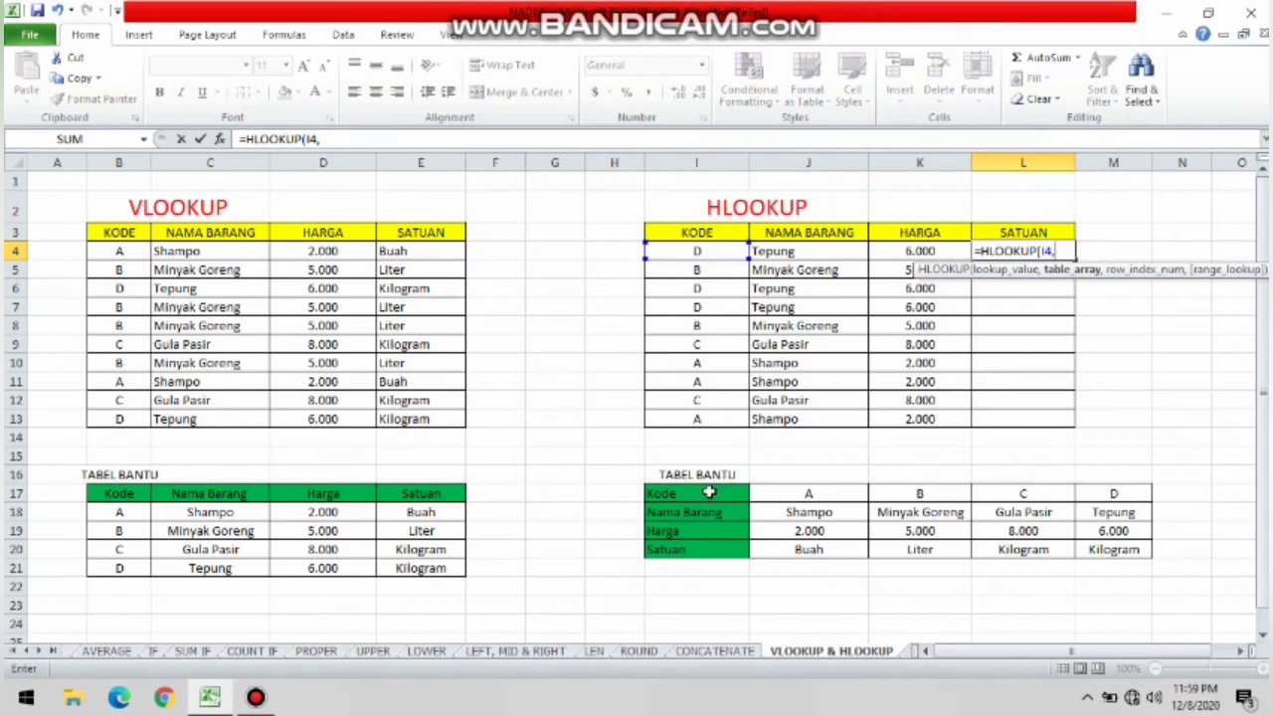
left_click_drag(710, 491, 1091, 550)
type(",")
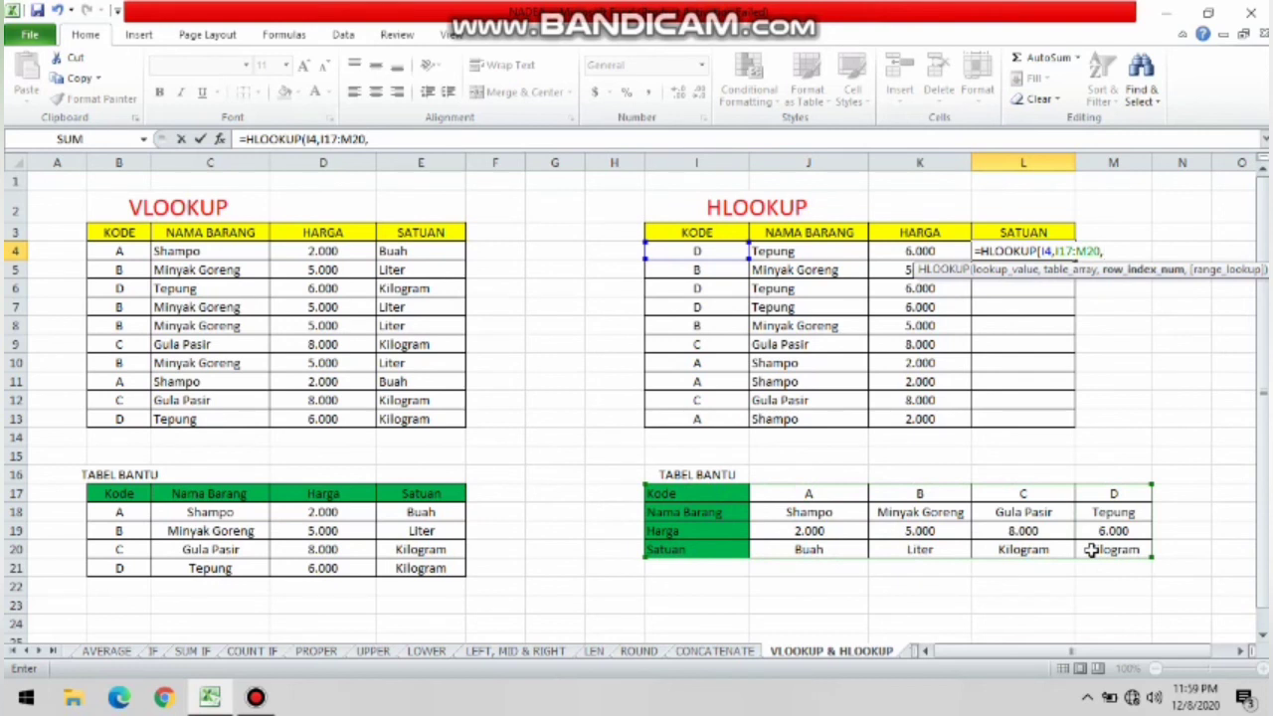
type("4,F")
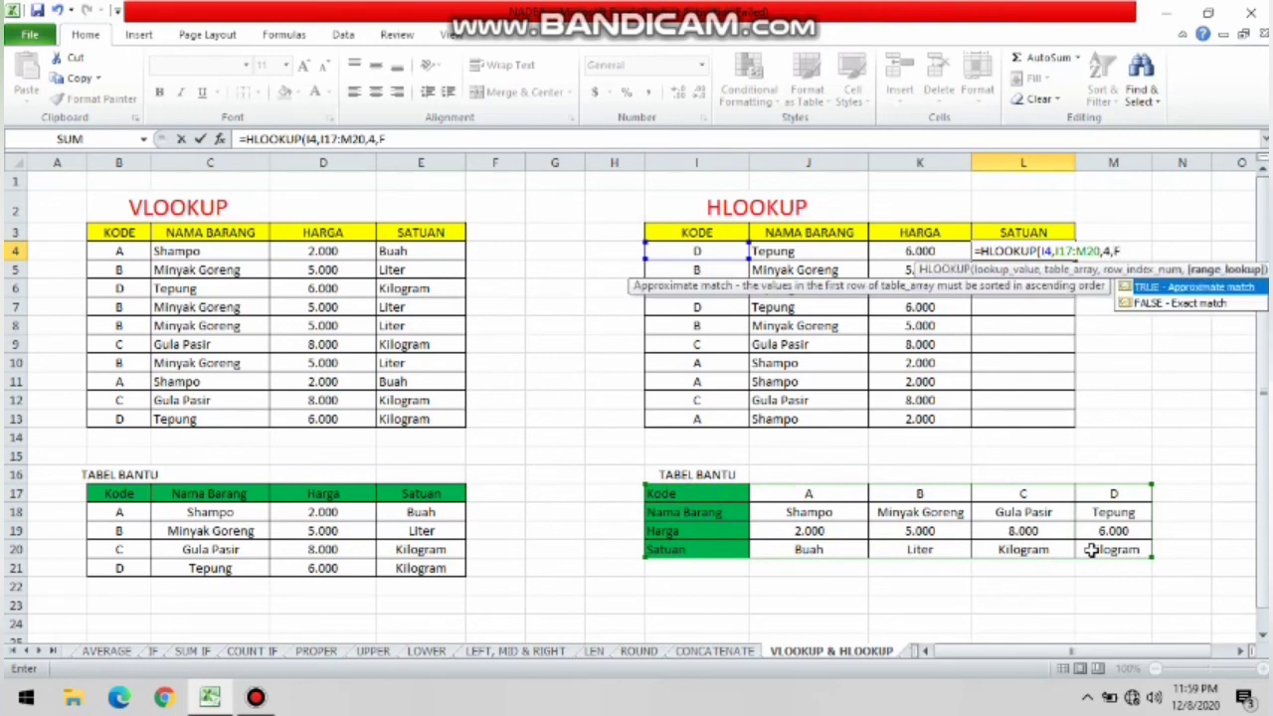
double_click(1231, 303)
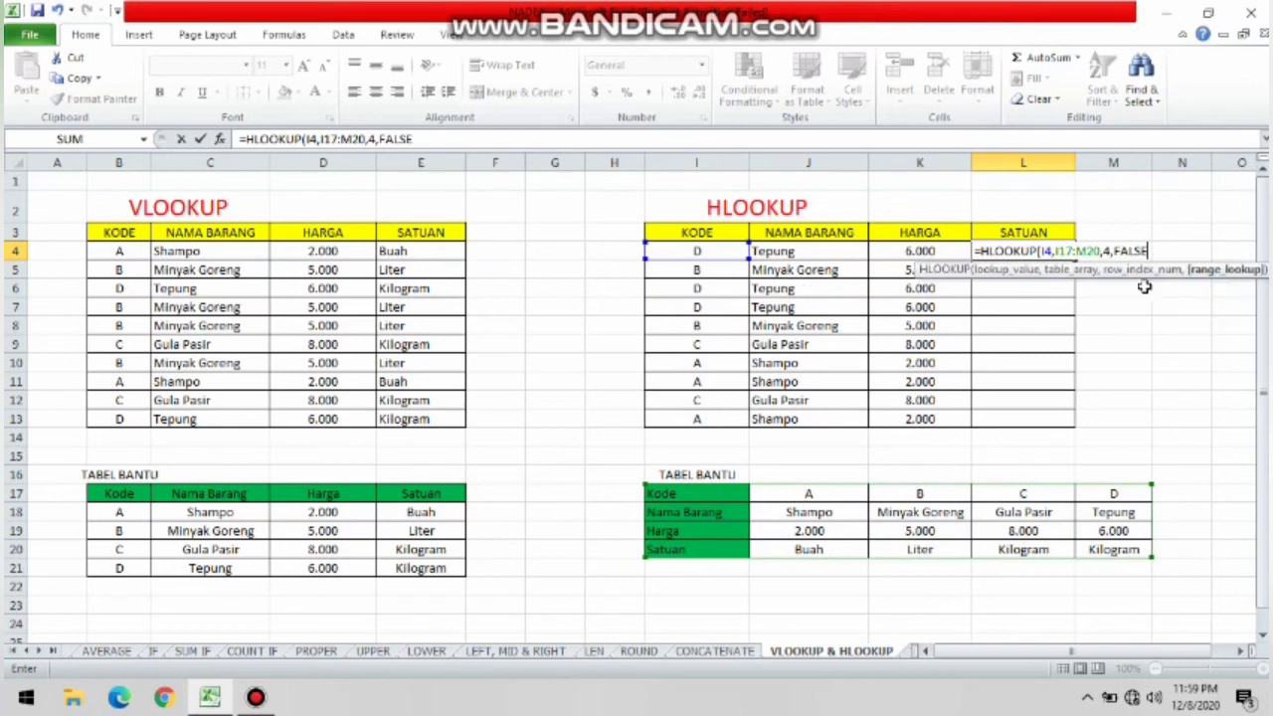
- Make the table range in the L4 HLOOKUP formula absolute as $I$17:$M$20 and commit the formula
left_click(1065, 249)
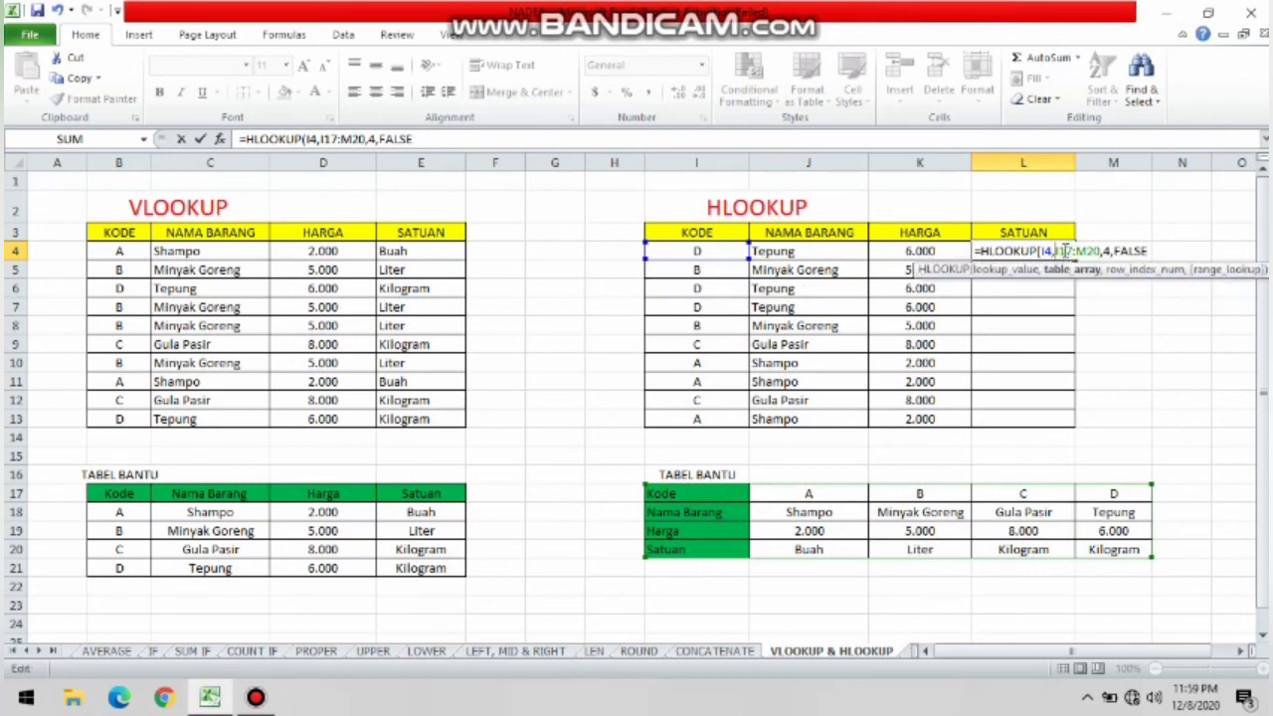
type("$")
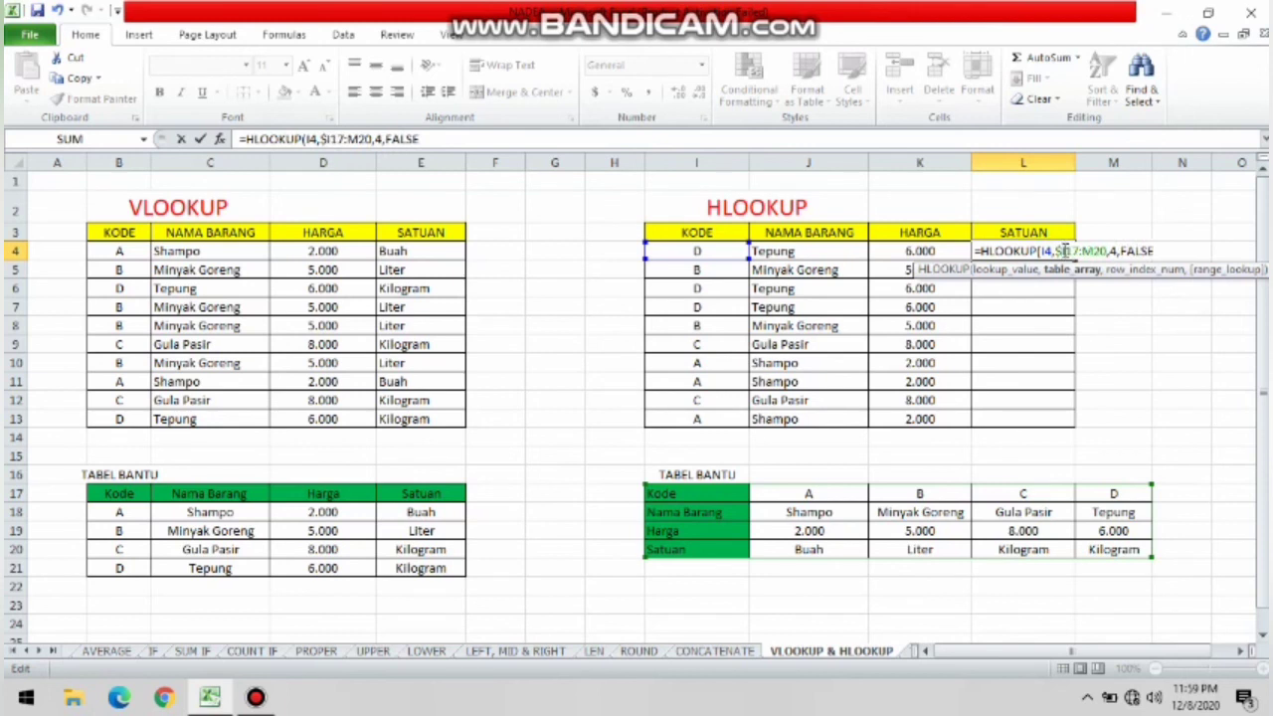
type("$")
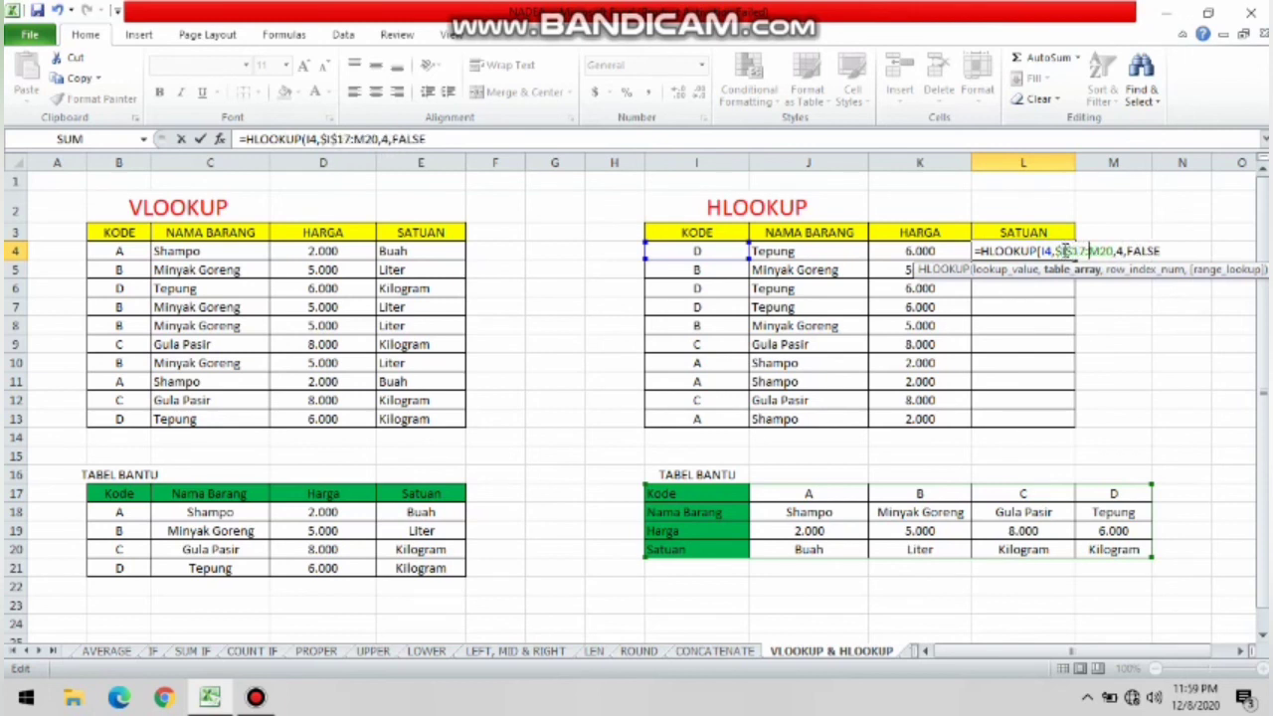
type("$")
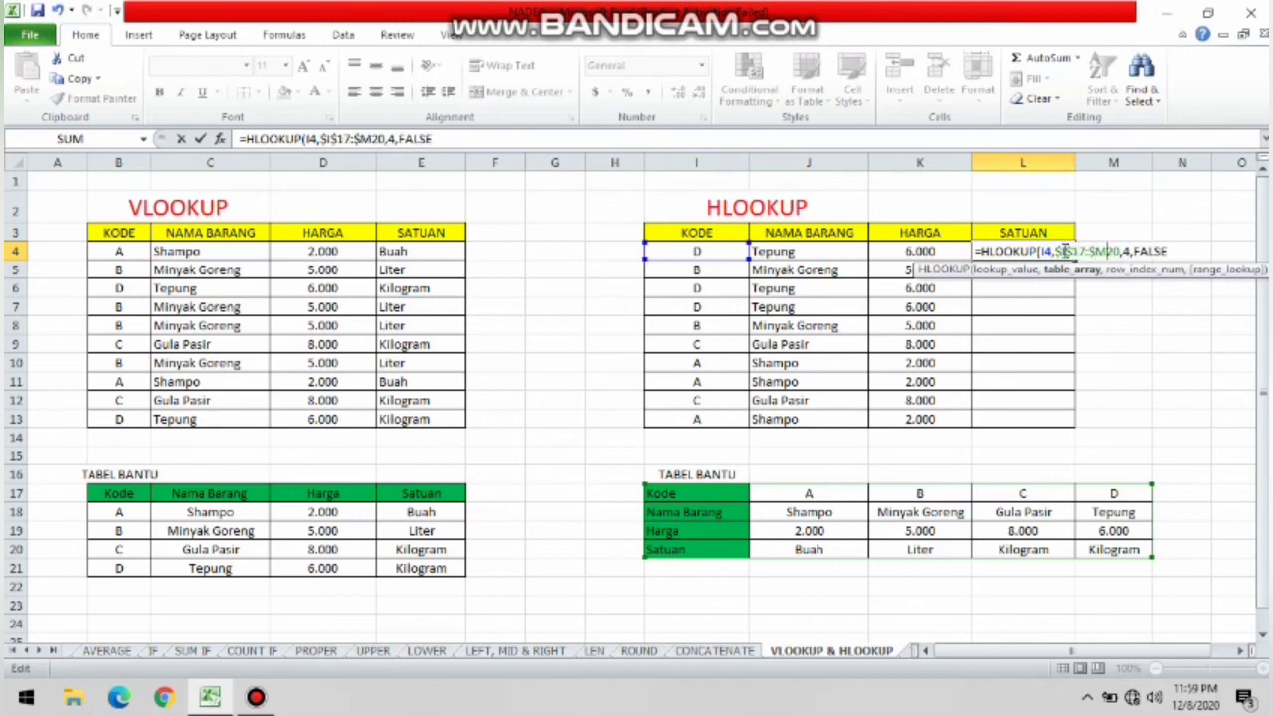
type("$")
key("Return")
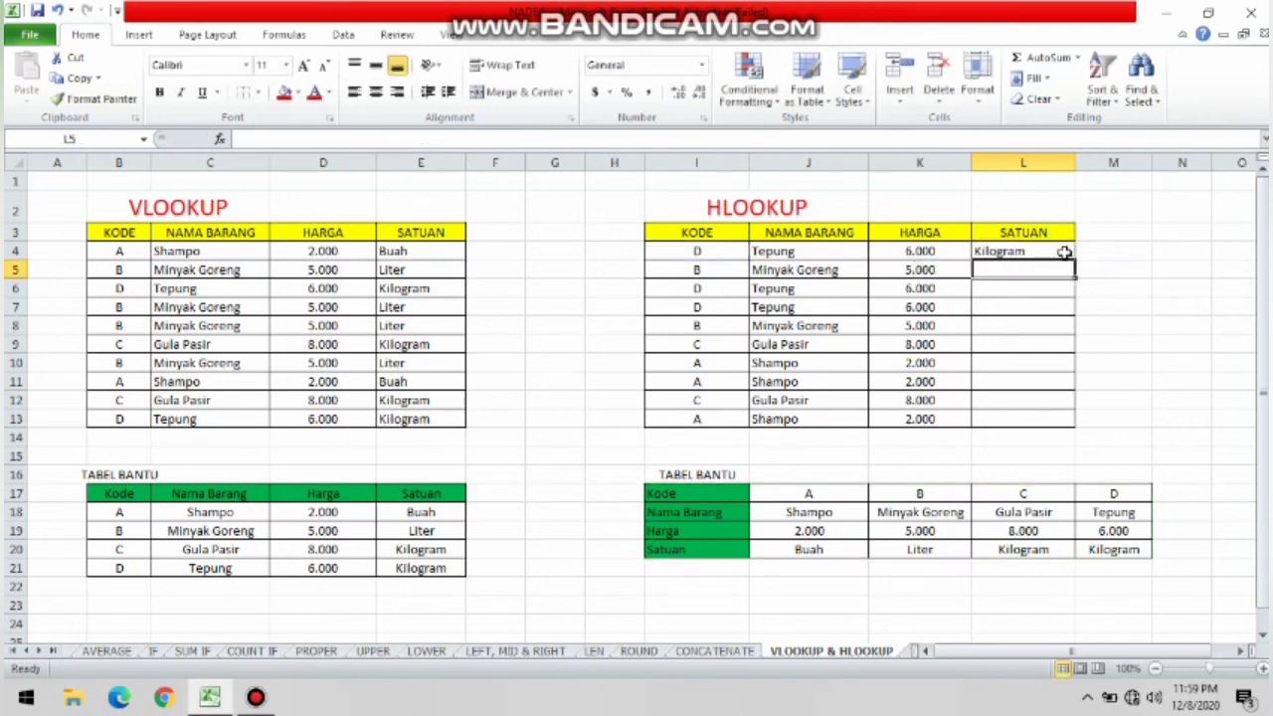
left_click(999, 250)
double_click(1002, 250)
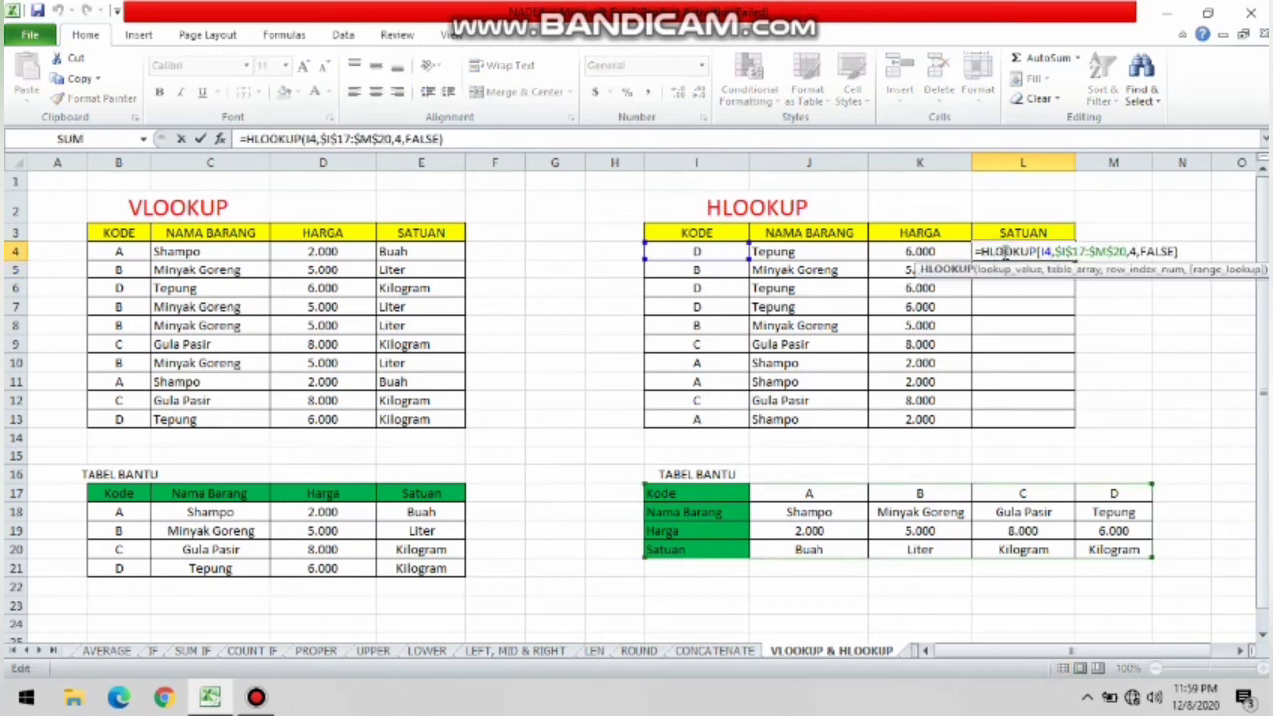
double_click(1005, 251)
key("Return")
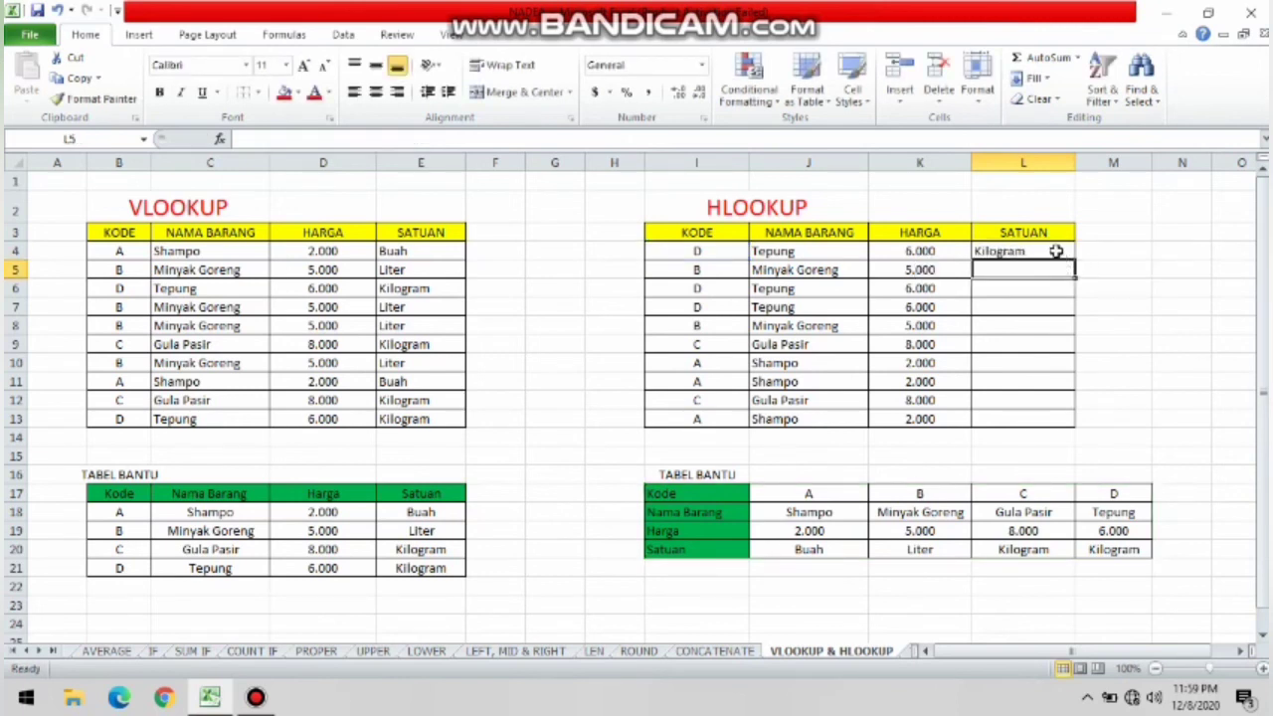
- Try filling the HLOOKUP formula from L4 down to L12, check the fill options and undo the fill
left_click(1057, 251)
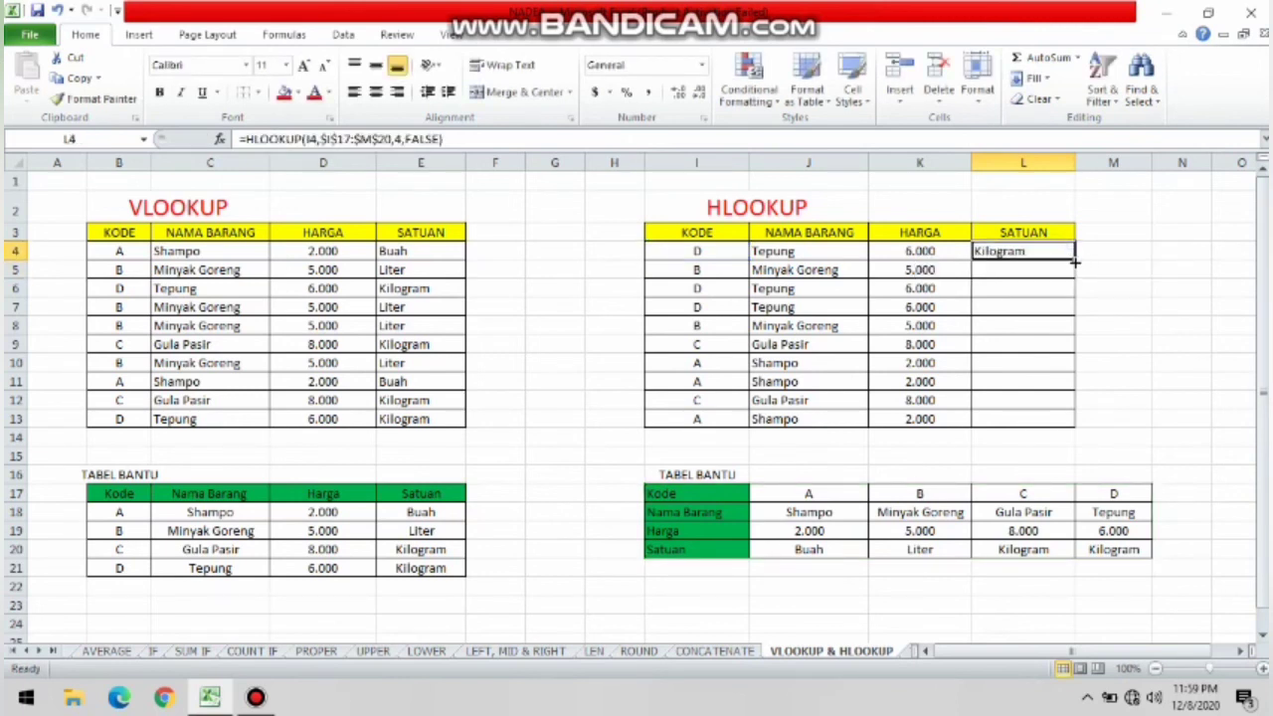
left_click_drag(1074, 257, 1066, 417)
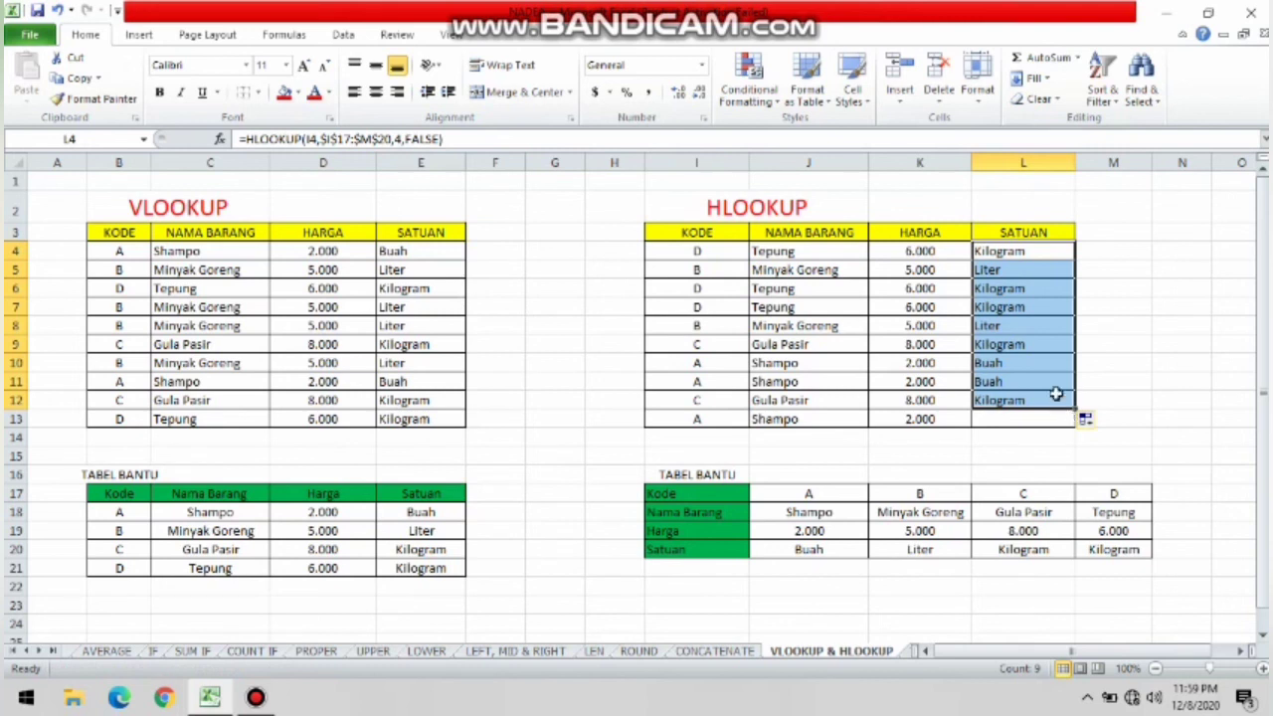
left_click(1035, 332)
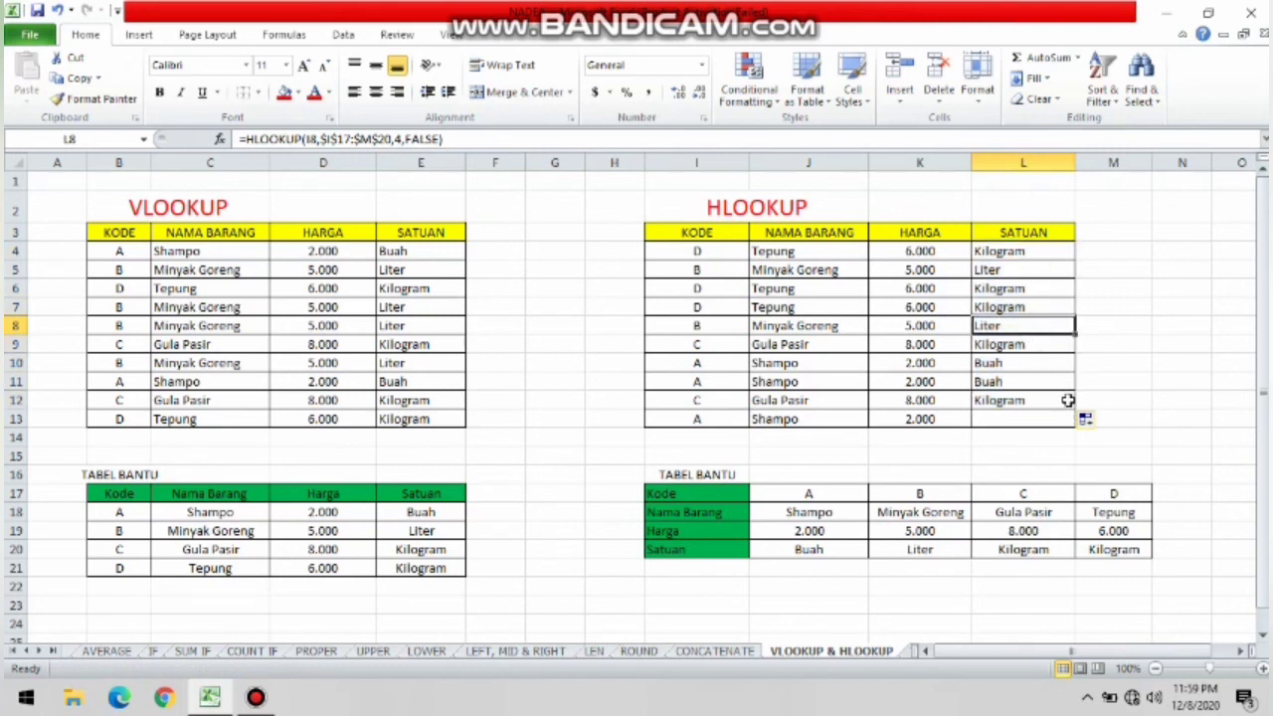
left_click(1088, 422)
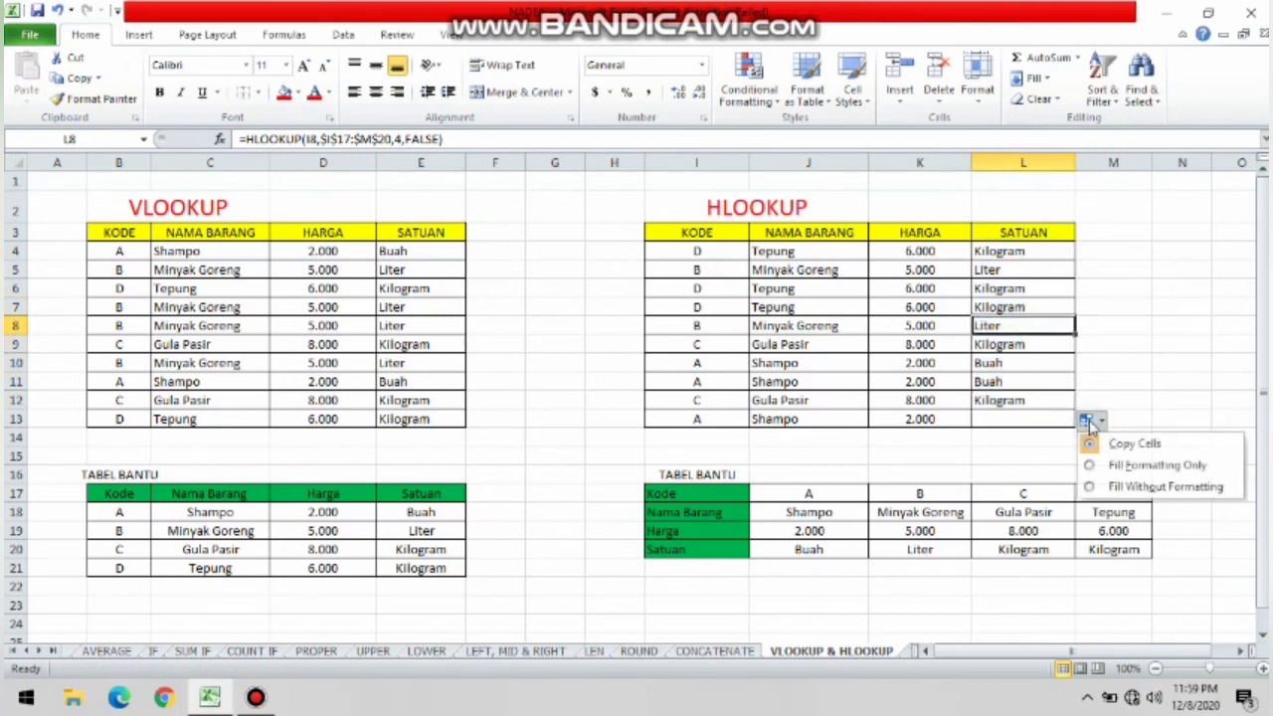
left_click(1129, 384)
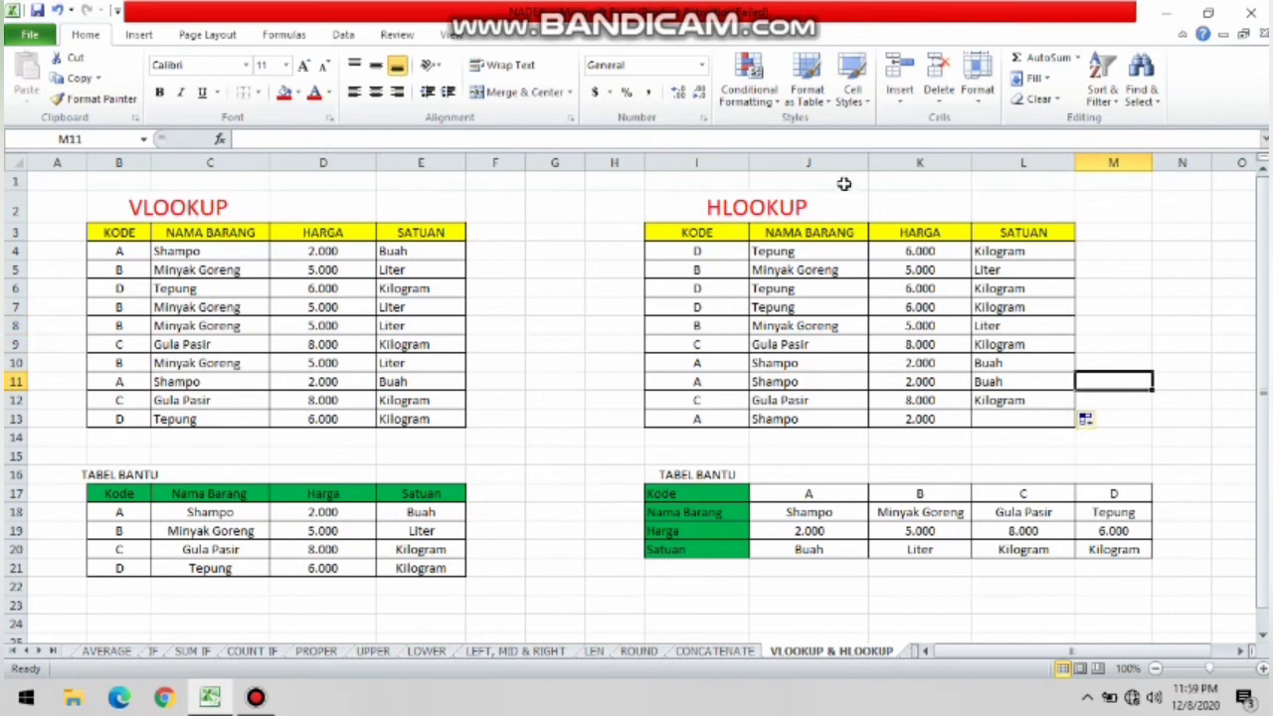
left_click(58, 10)
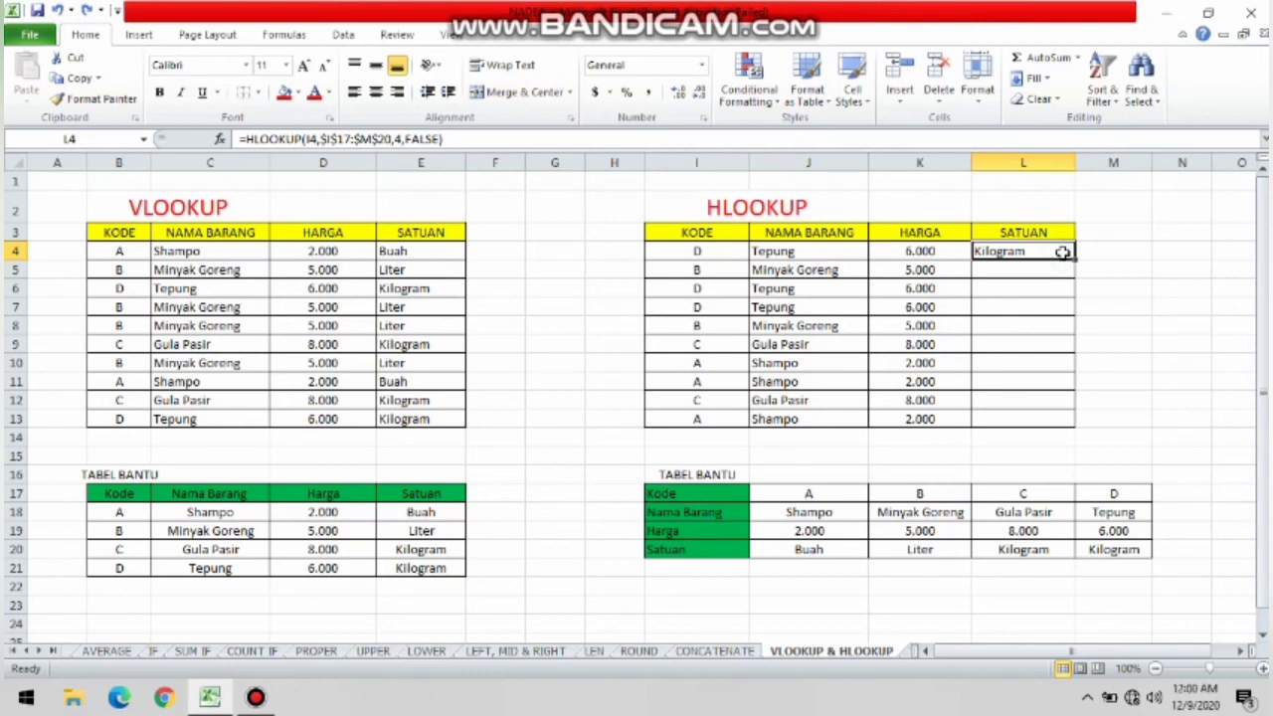
- Fill the HLOOKUP formula from L4 down the SATUAN column to L13
left_click_drag(1074, 260, 1071, 421)
left_click(1056, 442)
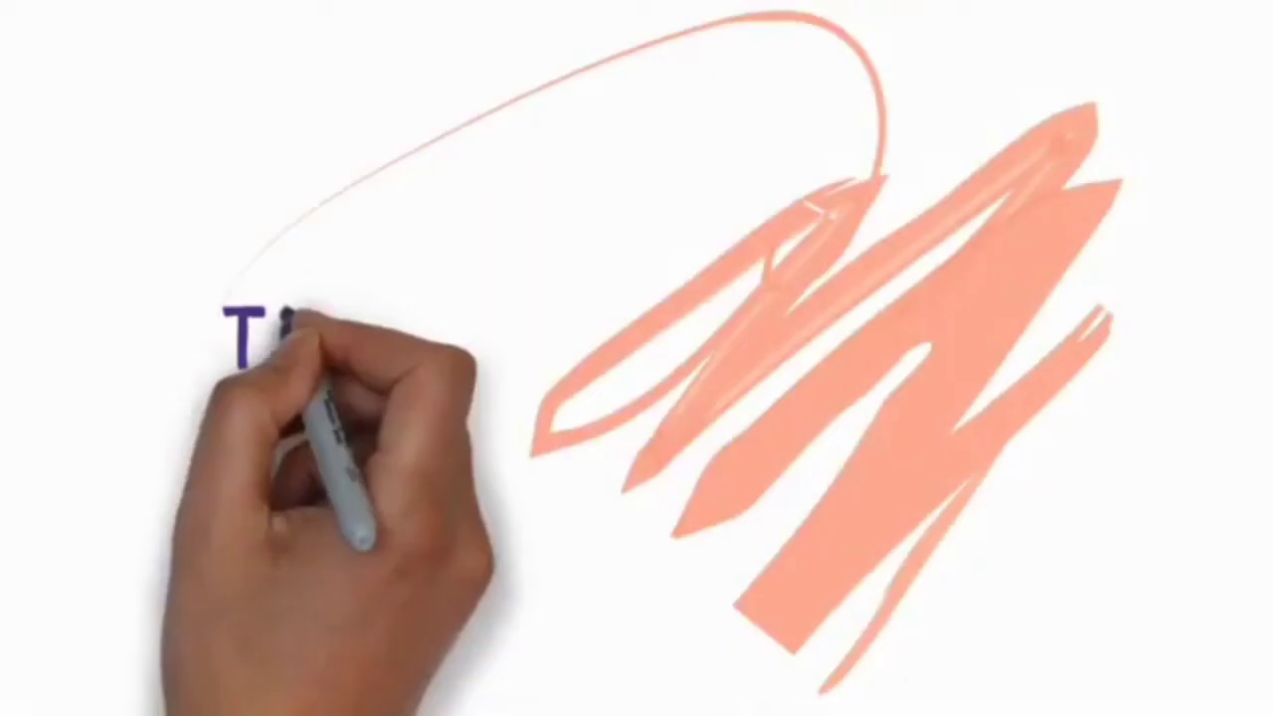